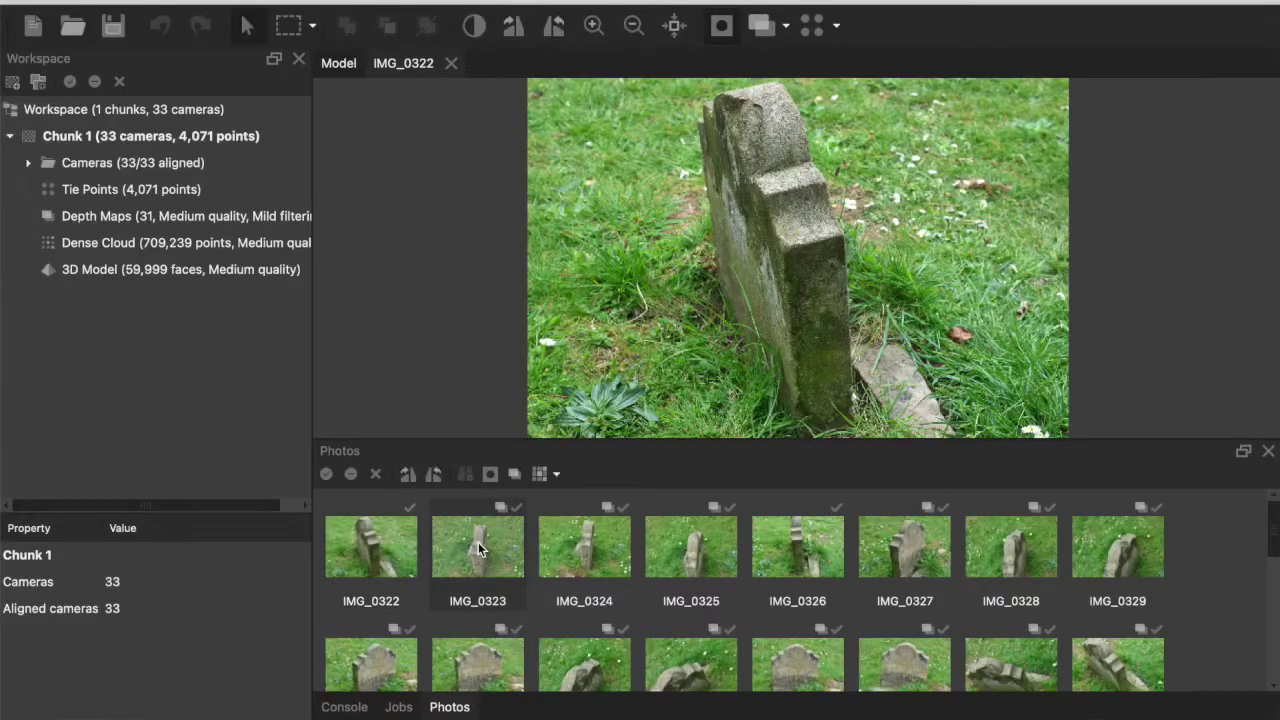
# - View the source photos IMG_0323 to IMG_0329 one by one to examine how the gravestone was photographed from different angles
pyautogui.doubleClick(478, 542)
pyautogui.doubleClick(618, 562)
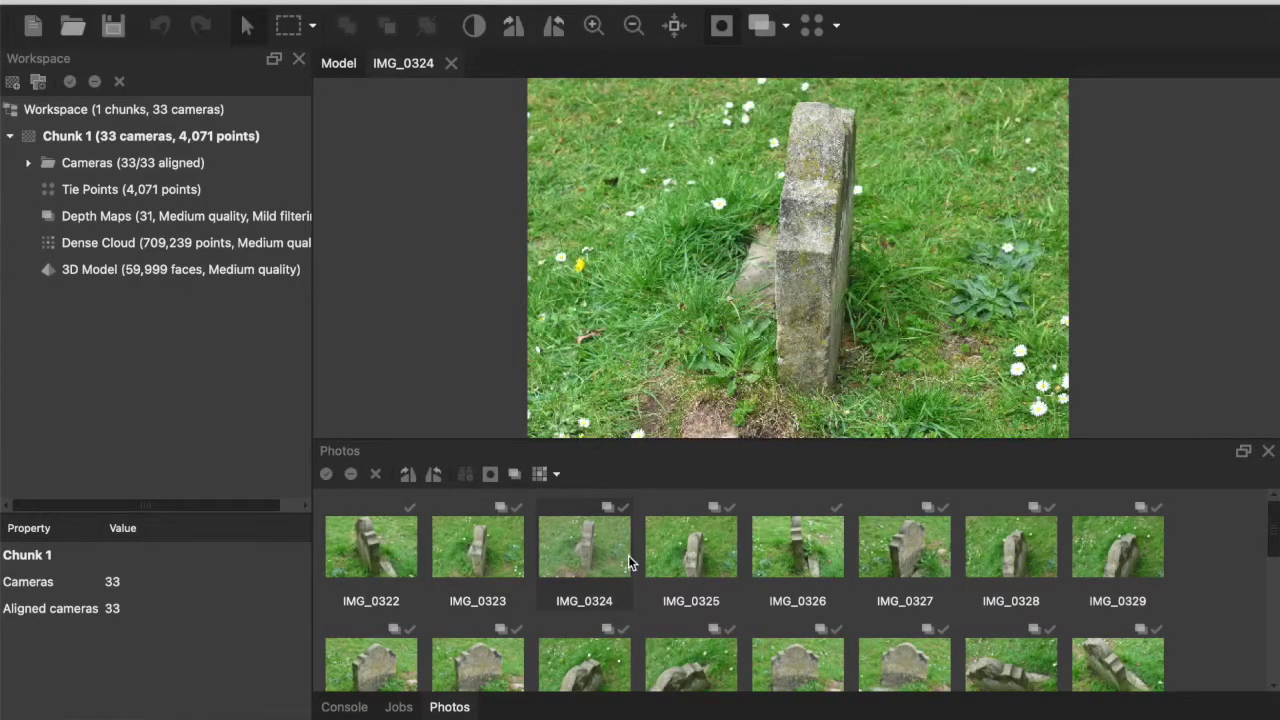
pyautogui.doubleClick(684, 560)
pyautogui.doubleClick(797, 557)
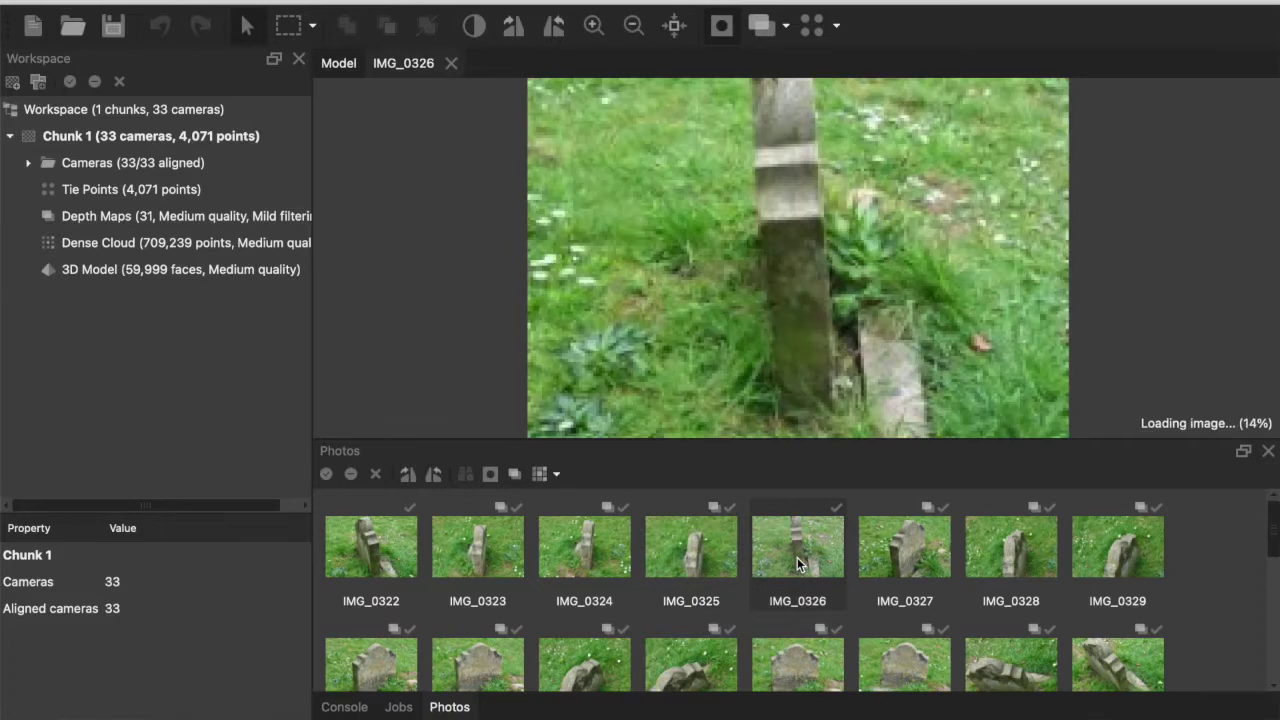
pyautogui.doubleClick(876, 556)
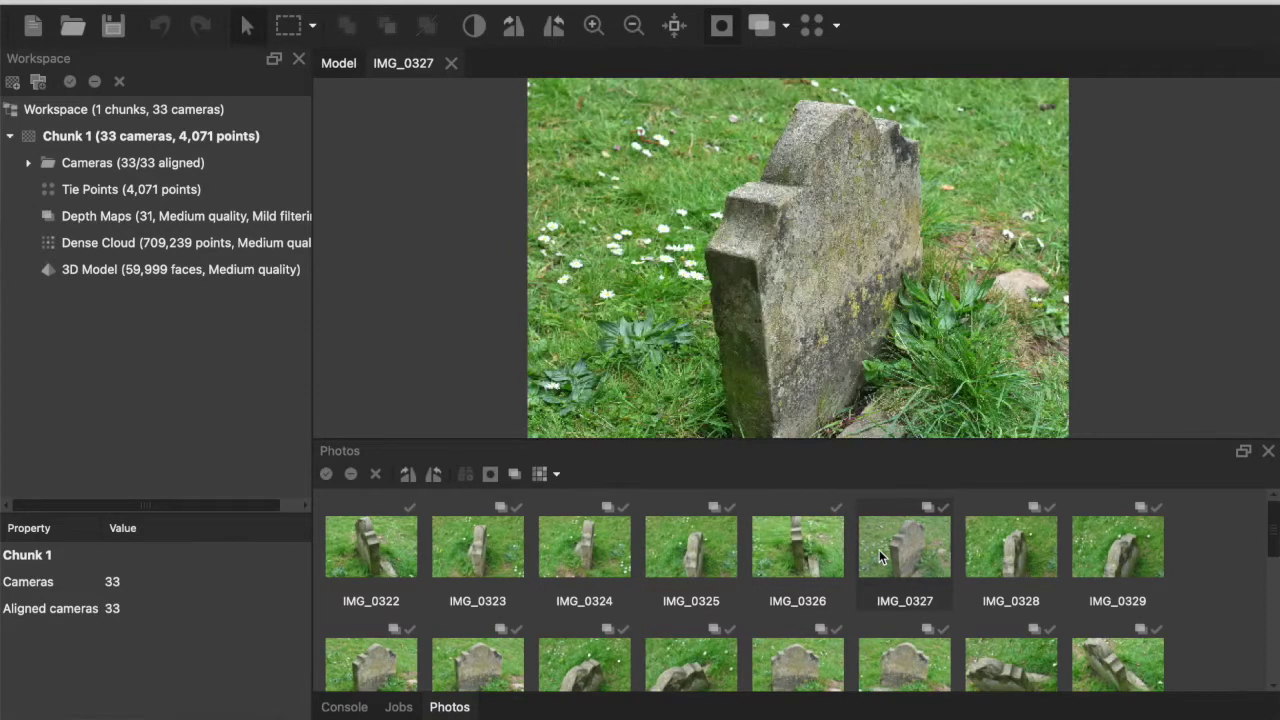
pyautogui.doubleClick(988, 548)
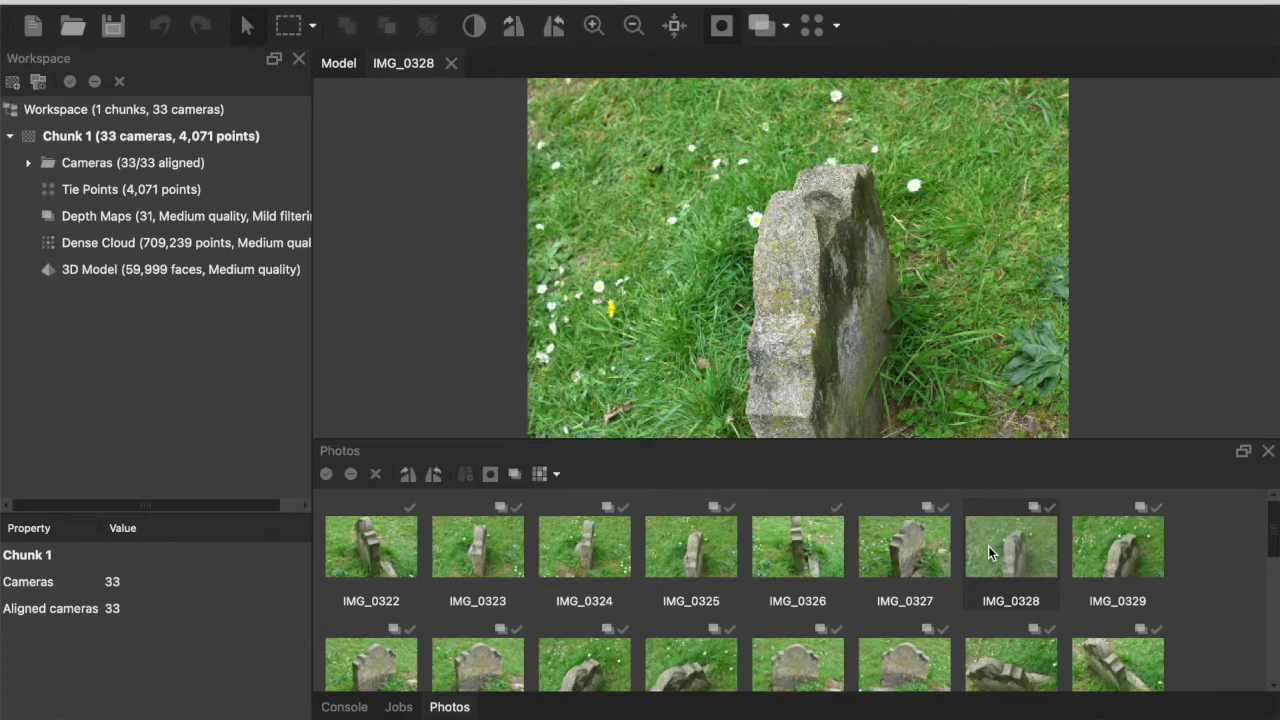
pyautogui.doubleClick(1120, 537)
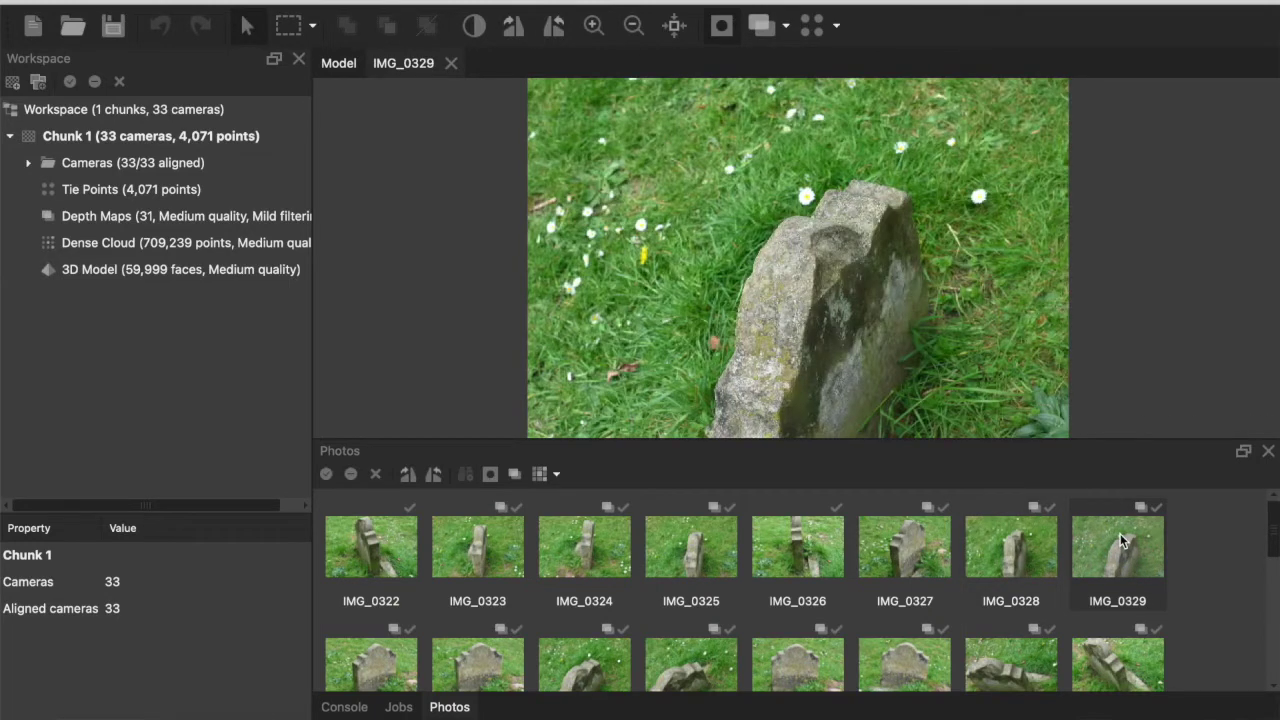
pyautogui.click(383, 543)
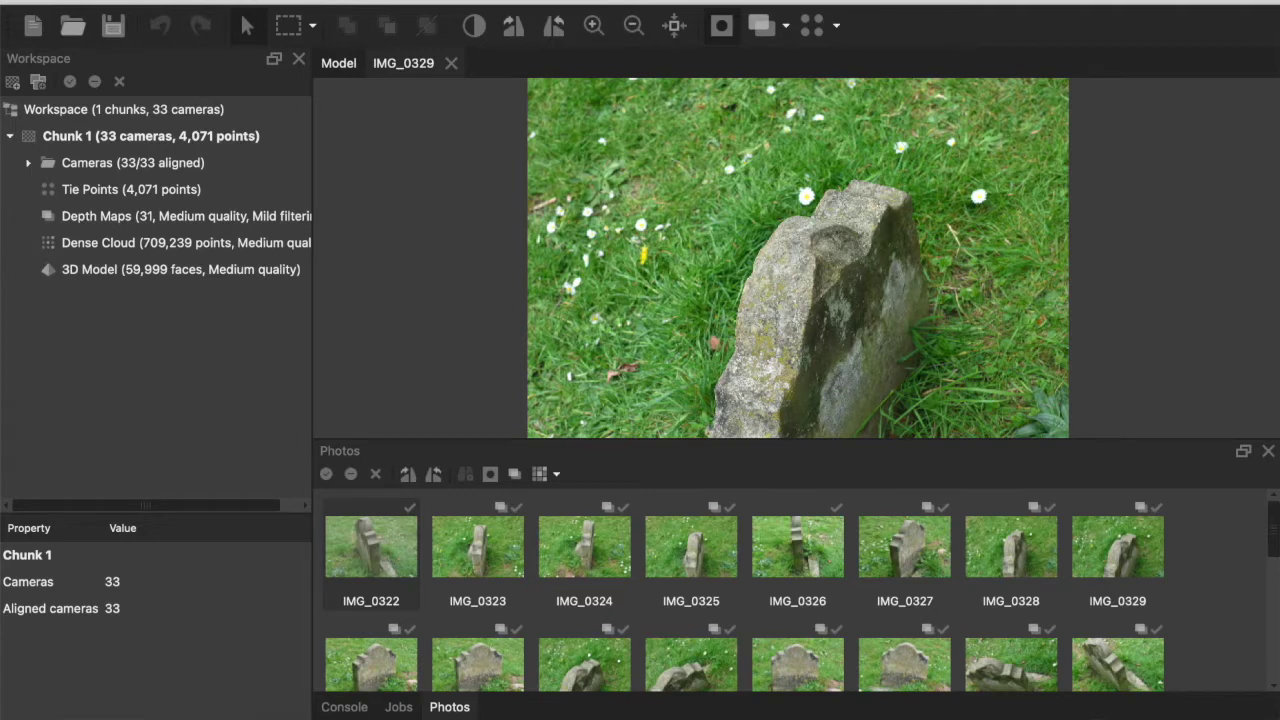
pyautogui.click(256, 2)
pyautogui.click(340, 707)
pyautogui.click(443, 707)
# - Show the camera positions around the tie points in the 3D model view, examine them from several angles, and hide them again
pyautogui.click(338, 63)
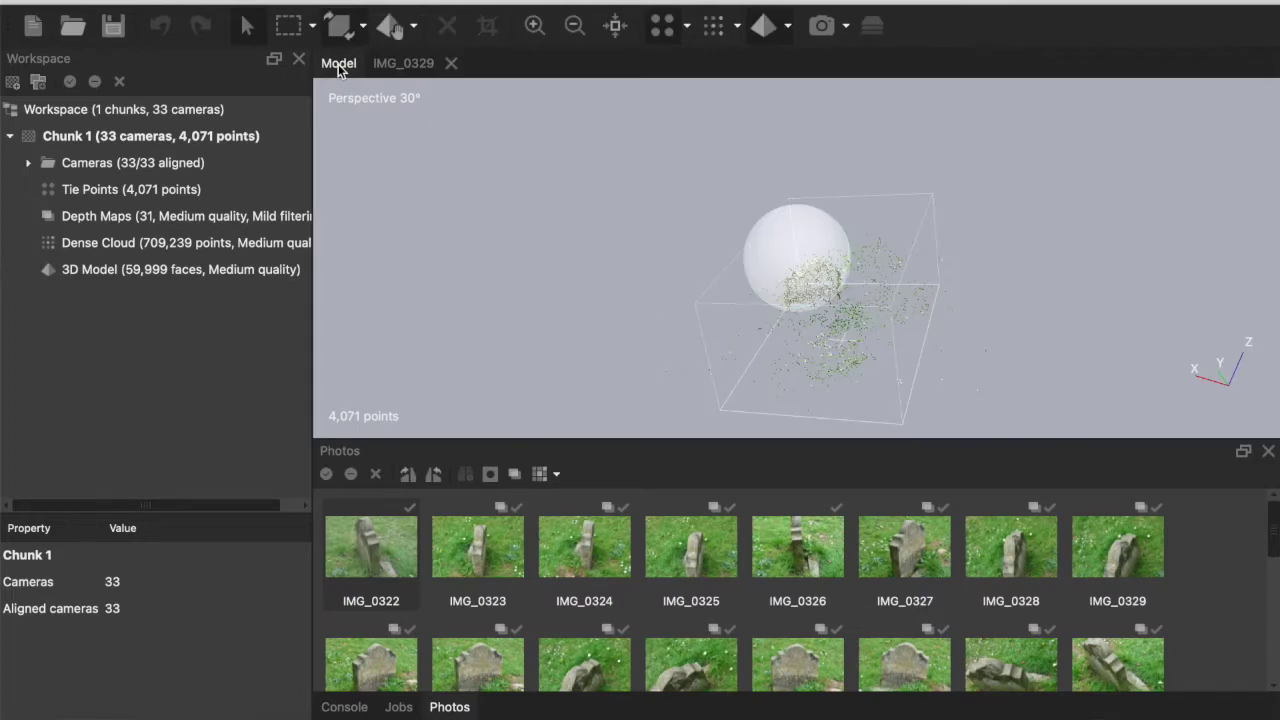
pyautogui.click(820, 26)
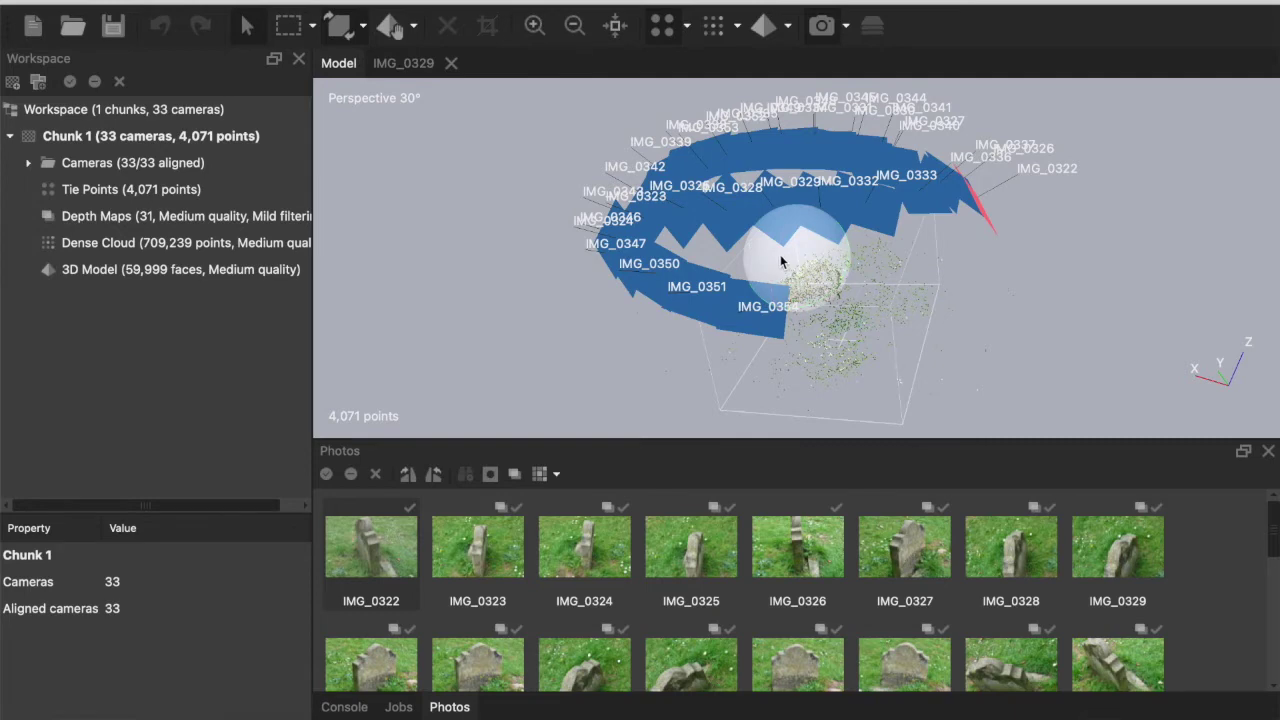
pyautogui.moveTo(781, 261)
pyautogui.mouseDown()
pyautogui.moveTo(816, 275)
pyautogui.moveTo(815, 253)
pyautogui.moveTo(789, 246)
pyautogui.moveTo(795, 264)
pyautogui.moveTo(790, 228)
pyautogui.moveTo(811, 277)
pyautogui.moveTo(806, 242)
pyautogui.moveTo(803, 254)
pyautogui.moveTo(823, 251)
pyautogui.moveTo(811, 274)
pyautogui.moveTo(848, 274)
pyautogui.moveTo(780, 277)
pyautogui.moveTo(793, 286)
pyautogui.moveTo(811, 274)
pyautogui.moveTo(769, 272)
pyautogui.moveTo(814, 268)
pyautogui.moveTo(800, 264)
pyautogui.mouseUp()
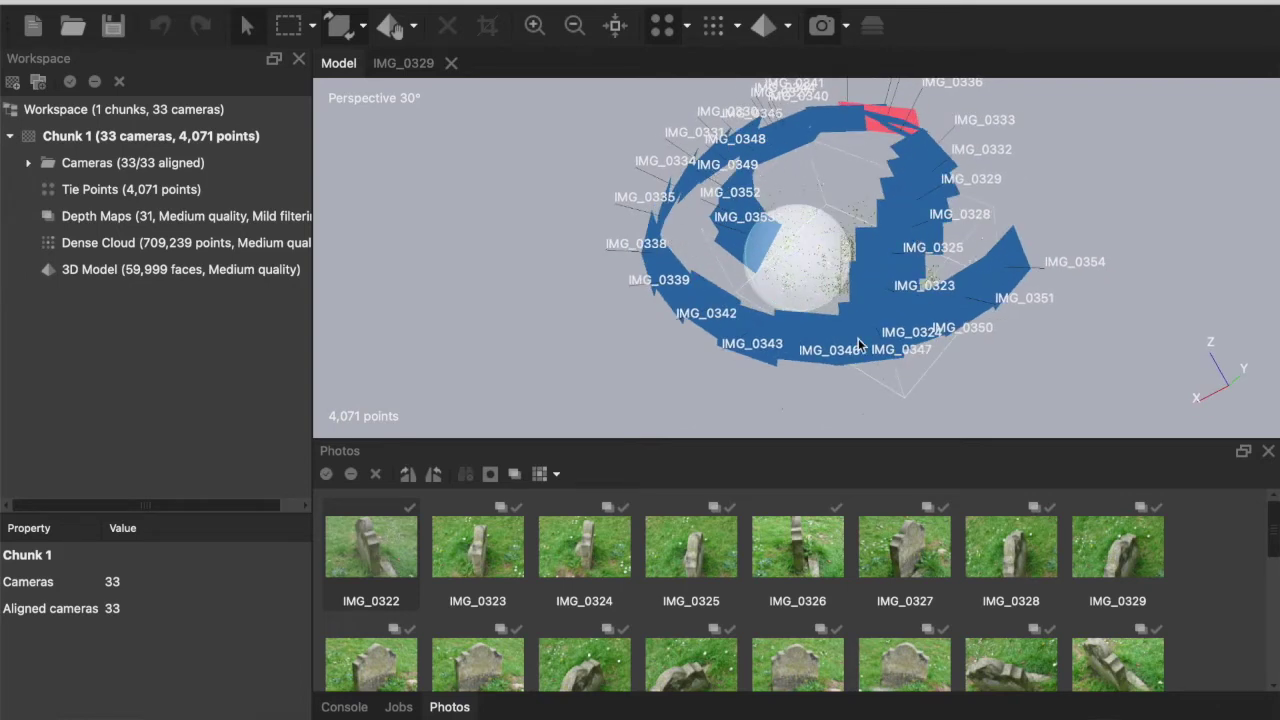
pyautogui.moveTo(795, 249); pyautogui.dragTo(806, 247)
pyautogui.click(820, 30)
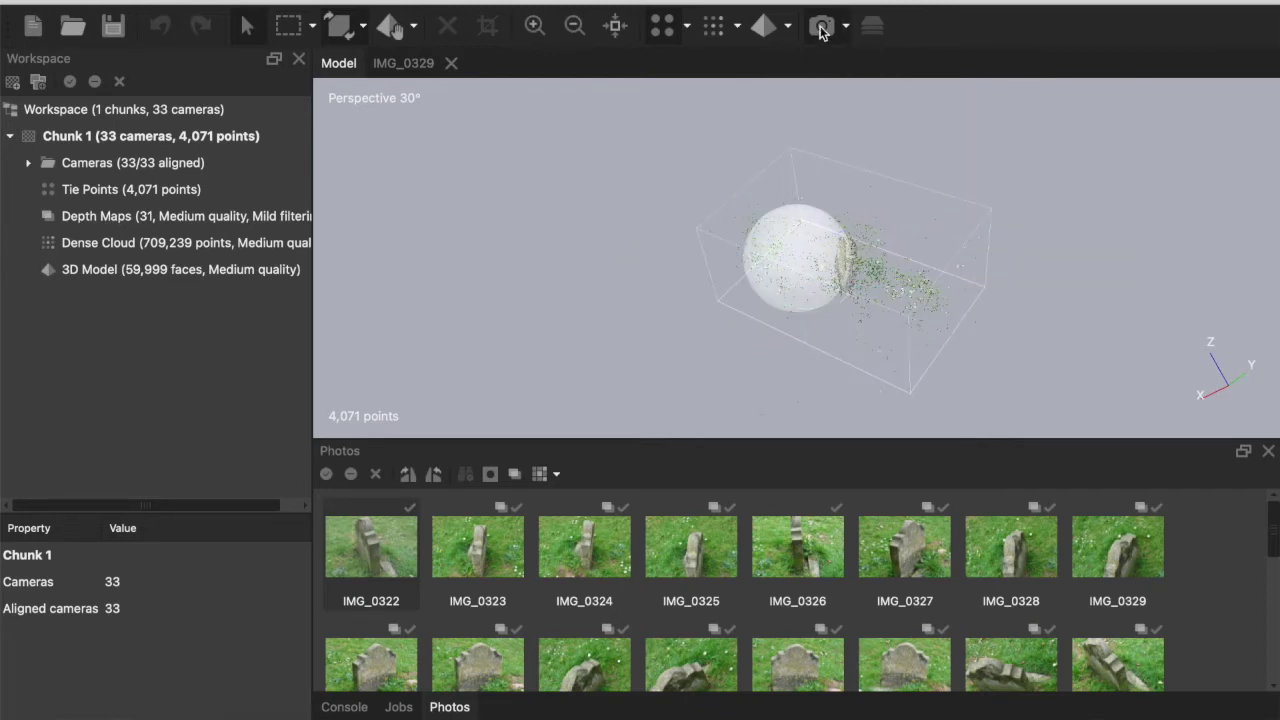
# - Examine the gravestone's tie point cloud up close from another angle, briefly toggling the camera positions on and off
pyautogui.scroll(6, 827, 291)
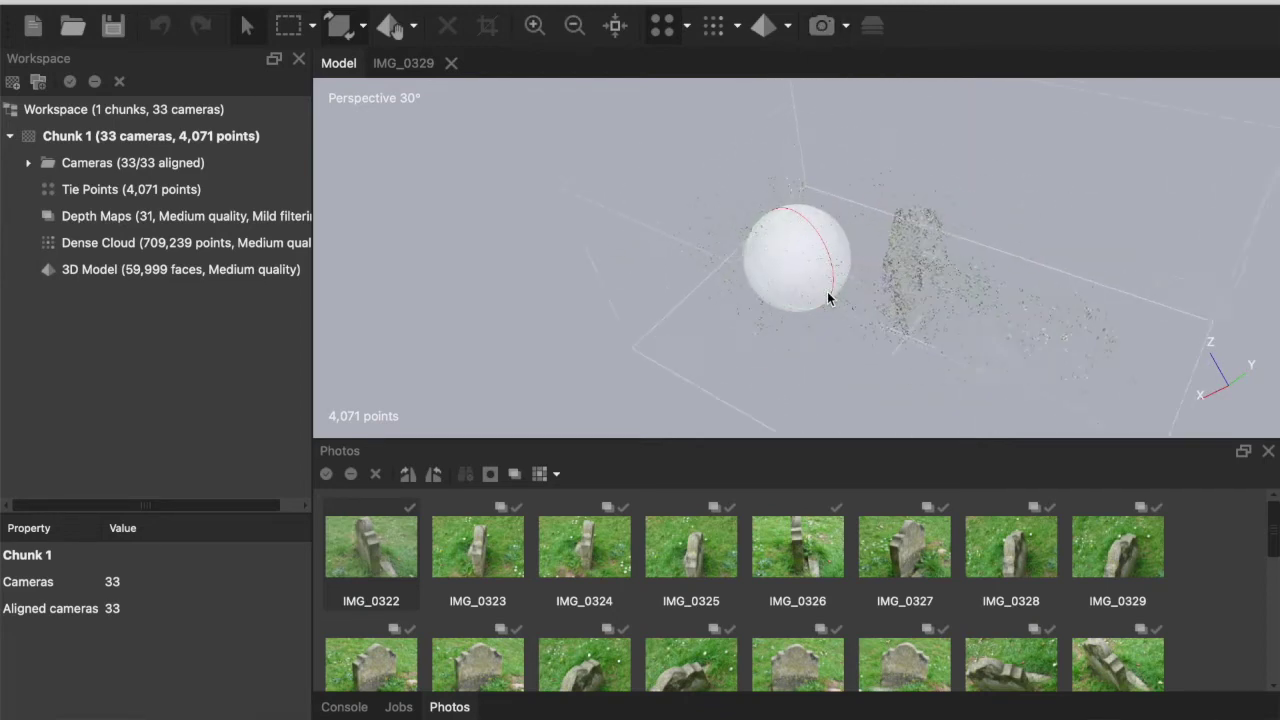
pyautogui.moveTo(788, 273); pyautogui.dragTo(848, 256)
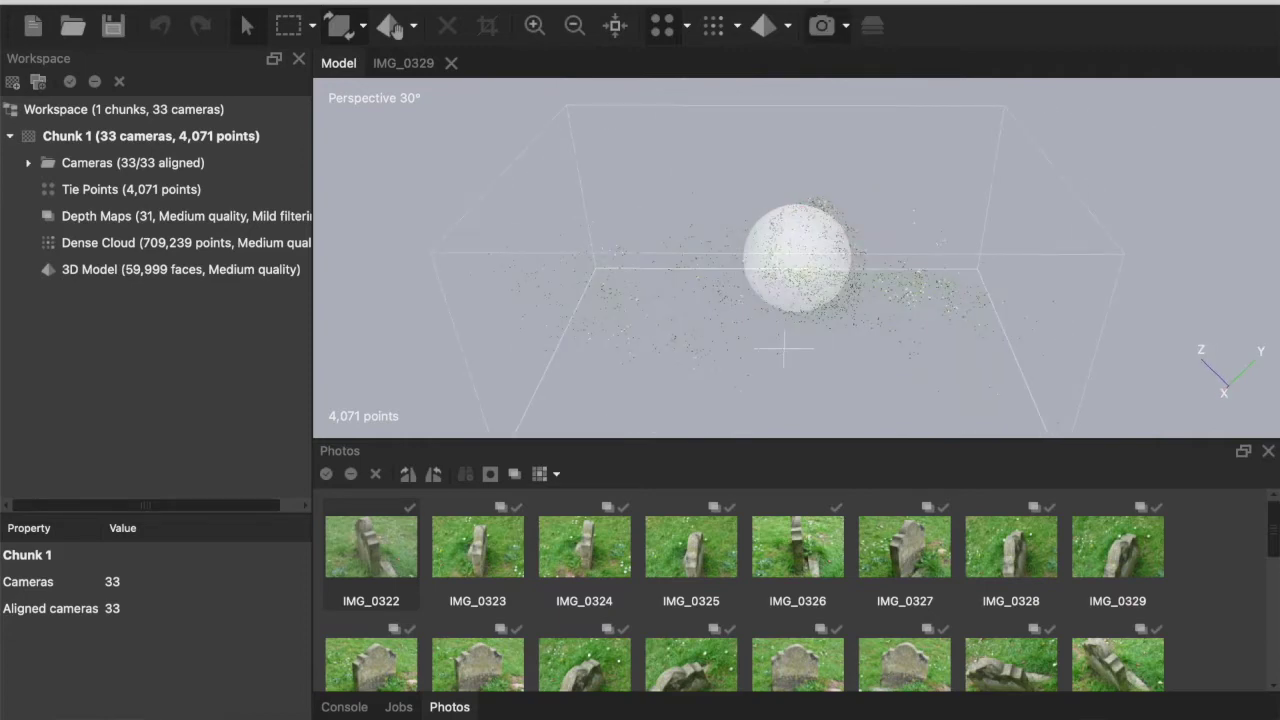
pyautogui.click(818, 25)
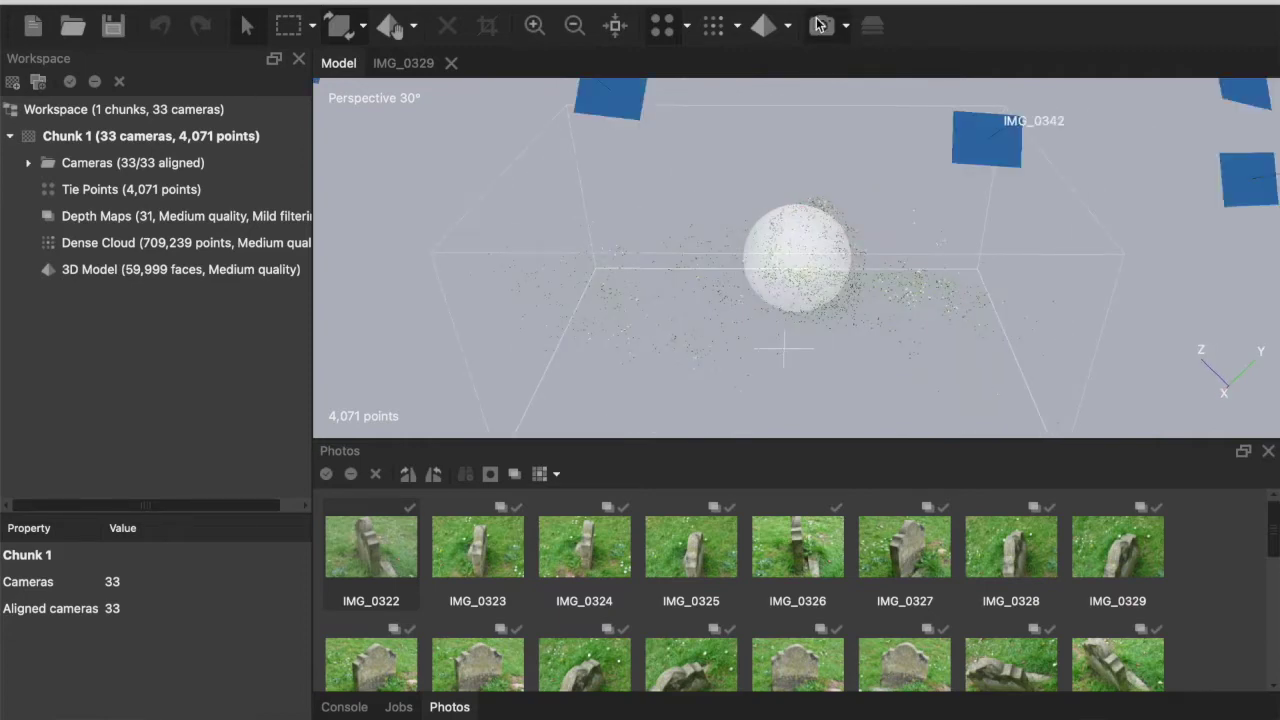
pyautogui.click(818, 25)
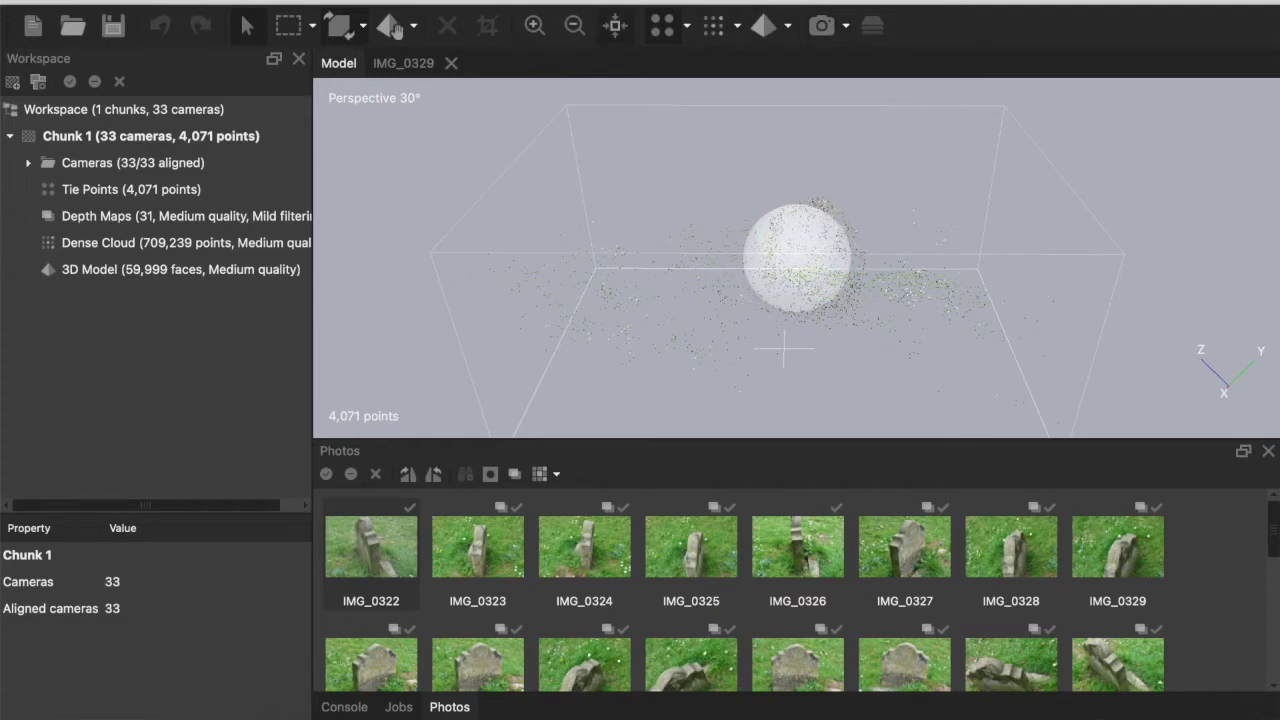
pyautogui.click(258, 2)
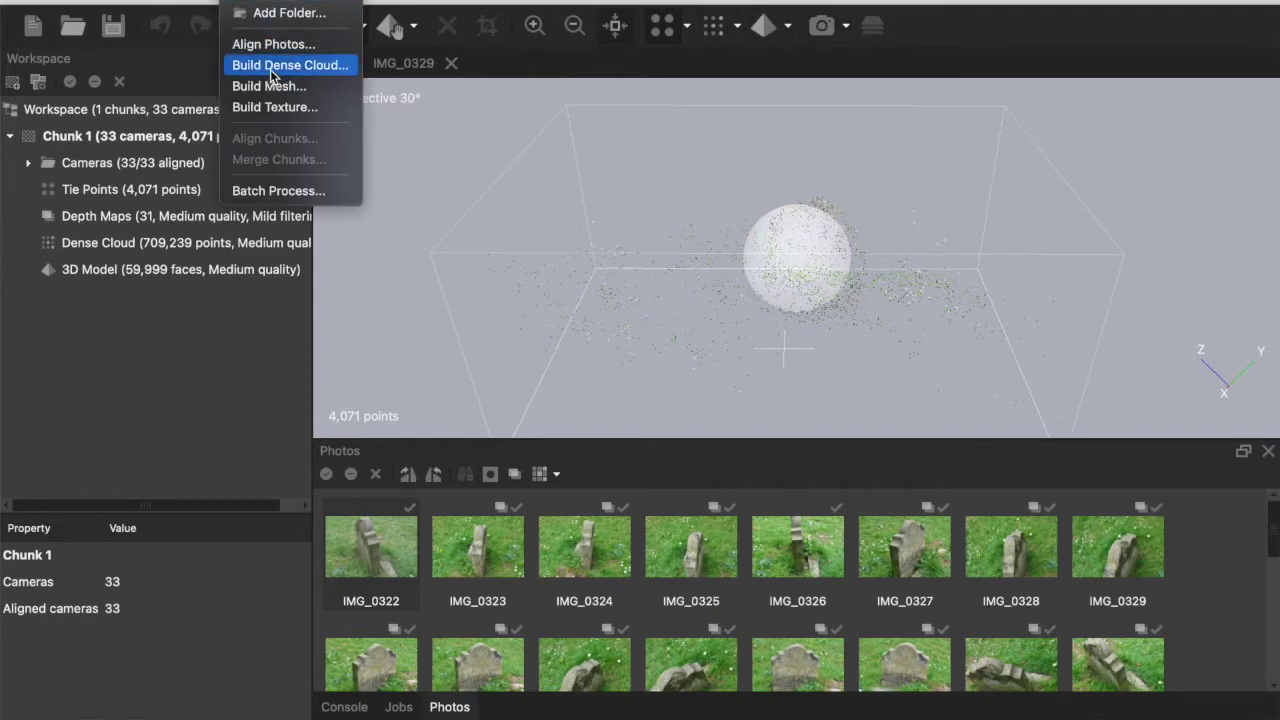
pyautogui.click(397, 2)
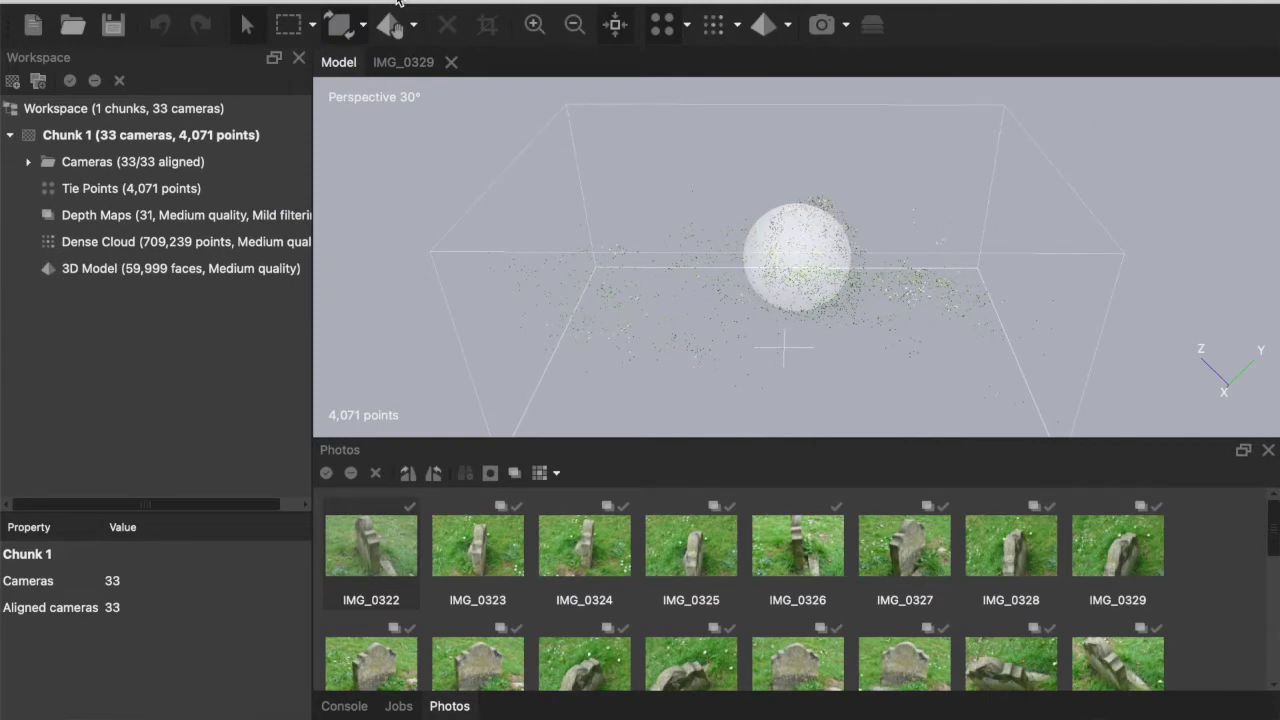
# - Display the dense cloud and examine the gravestone and surrounding grass from several angles, close enough to see individual points
pyautogui.click(710, 27)
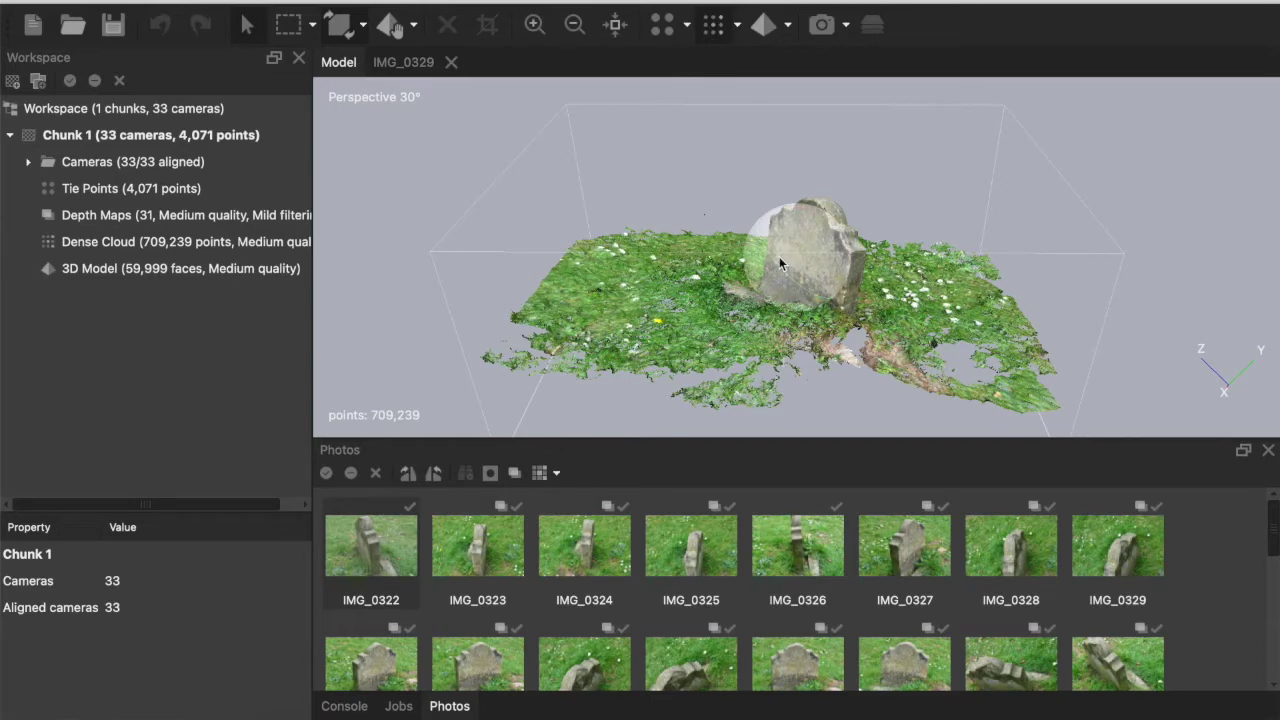
pyautogui.scroll(6, 790, 262)
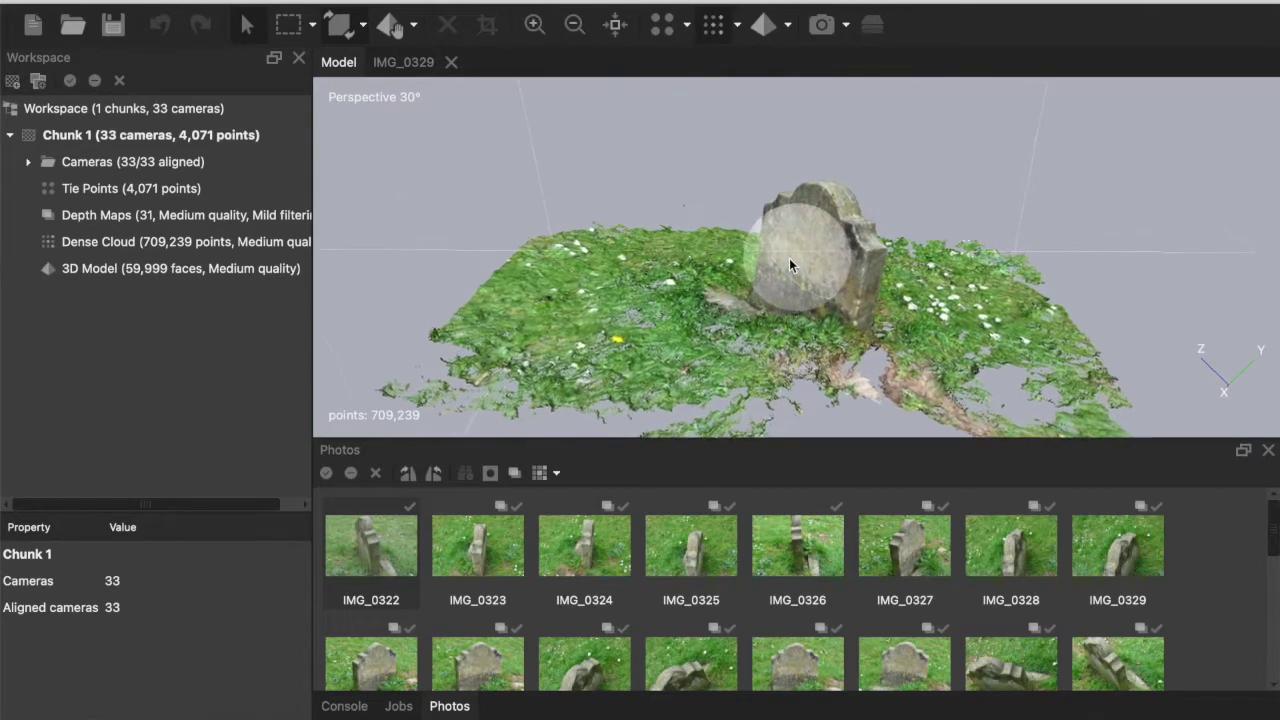
pyautogui.moveTo(815, 256); pyautogui.dragTo(714, 256)
pyautogui.moveTo(809, 270)
pyautogui.mouseDown()
pyautogui.moveTo(791, 274)
pyautogui.moveTo(817, 272)
pyautogui.moveTo(800, 232)
pyautogui.moveTo(784, 253)
pyautogui.moveTo(826, 265)
pyautogui.mouseUp()
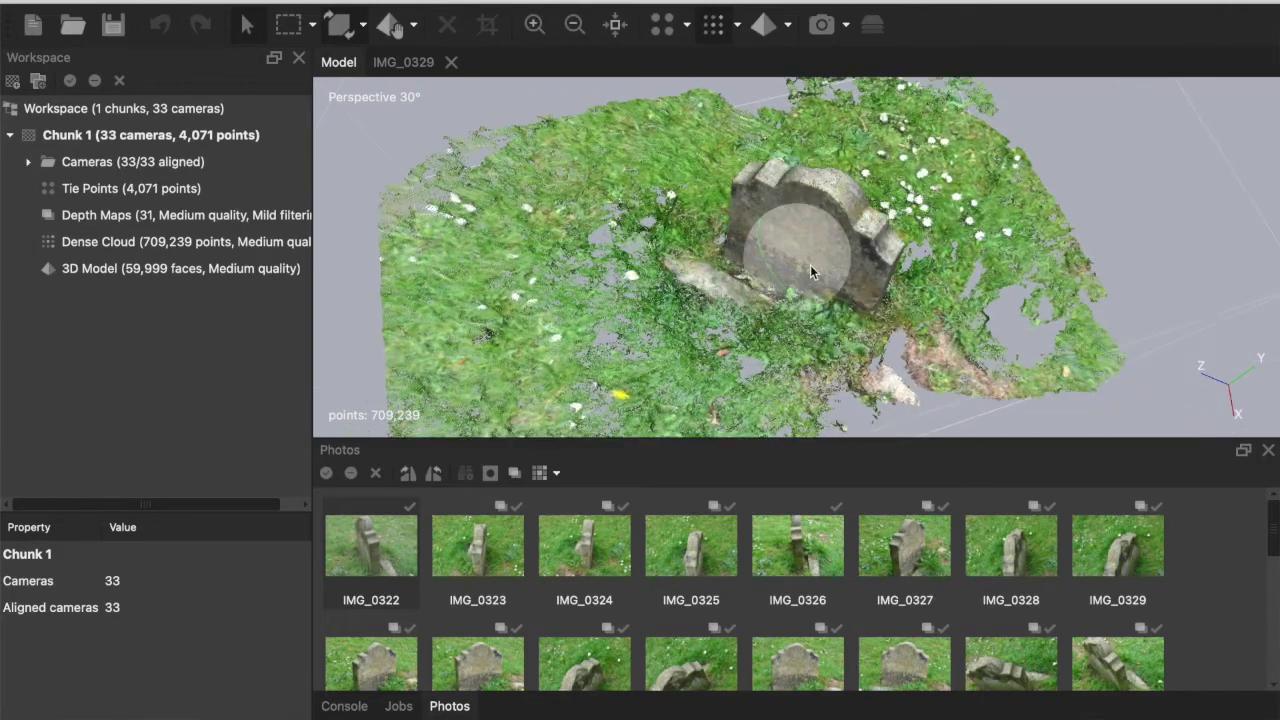
pyautogui.moveTo(816, 242)
pyautogui.mouseDown()
pyautogui.moveTo(817, 218)
pyautogui.moveTo(803, 253)
pyautogui.mouseUp()
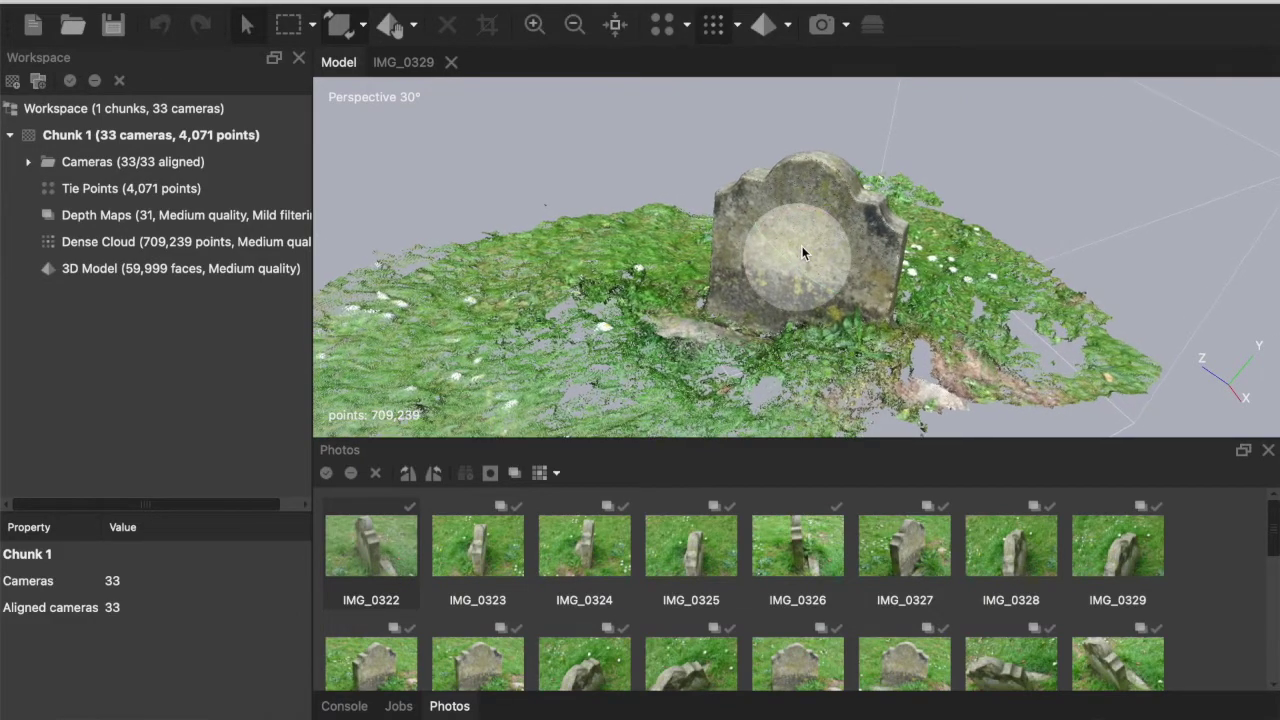
pyautogui.scroll(10, 802, 252)
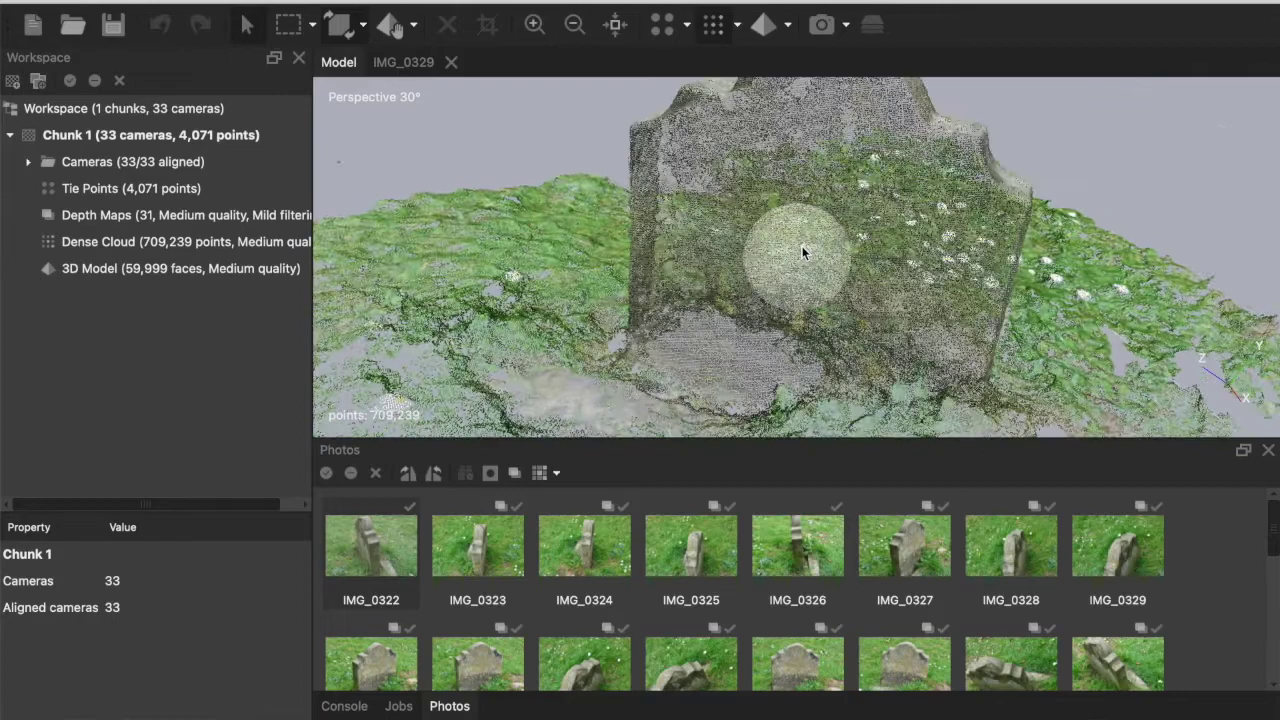
pyautogui.scroll(8, 802, 252)
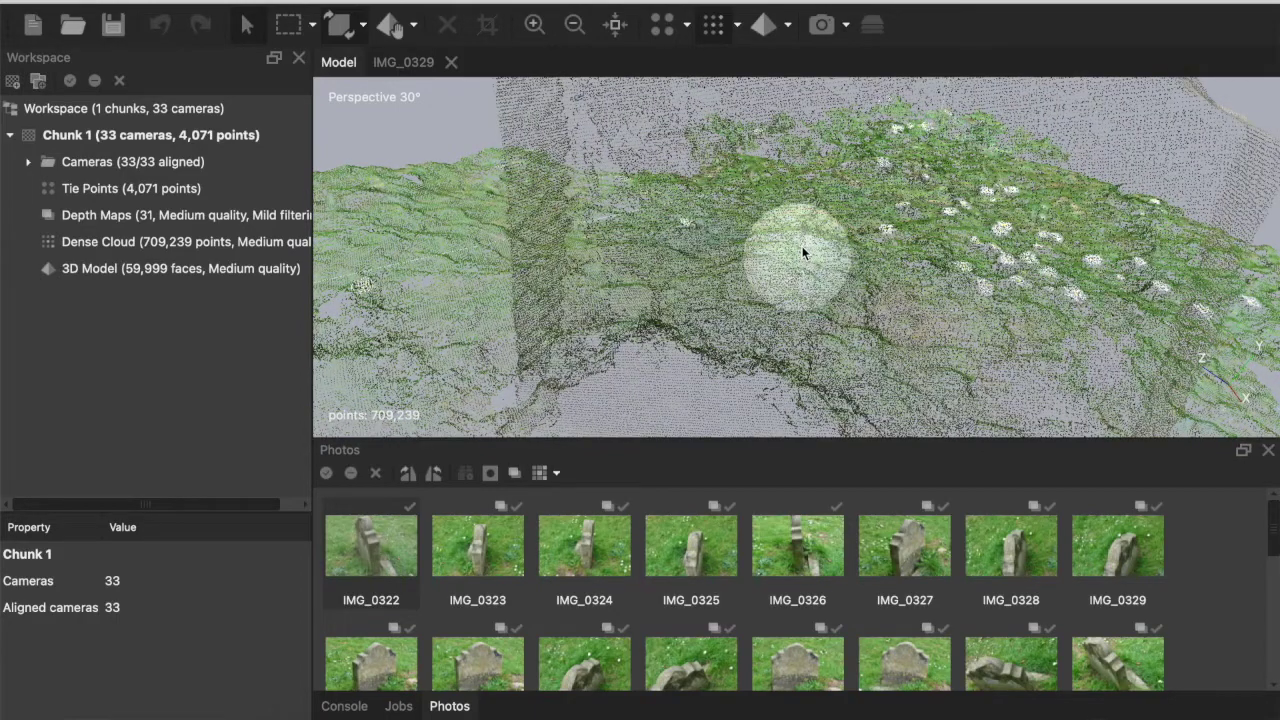
pyautogui.scroll(-8, 802, 252)
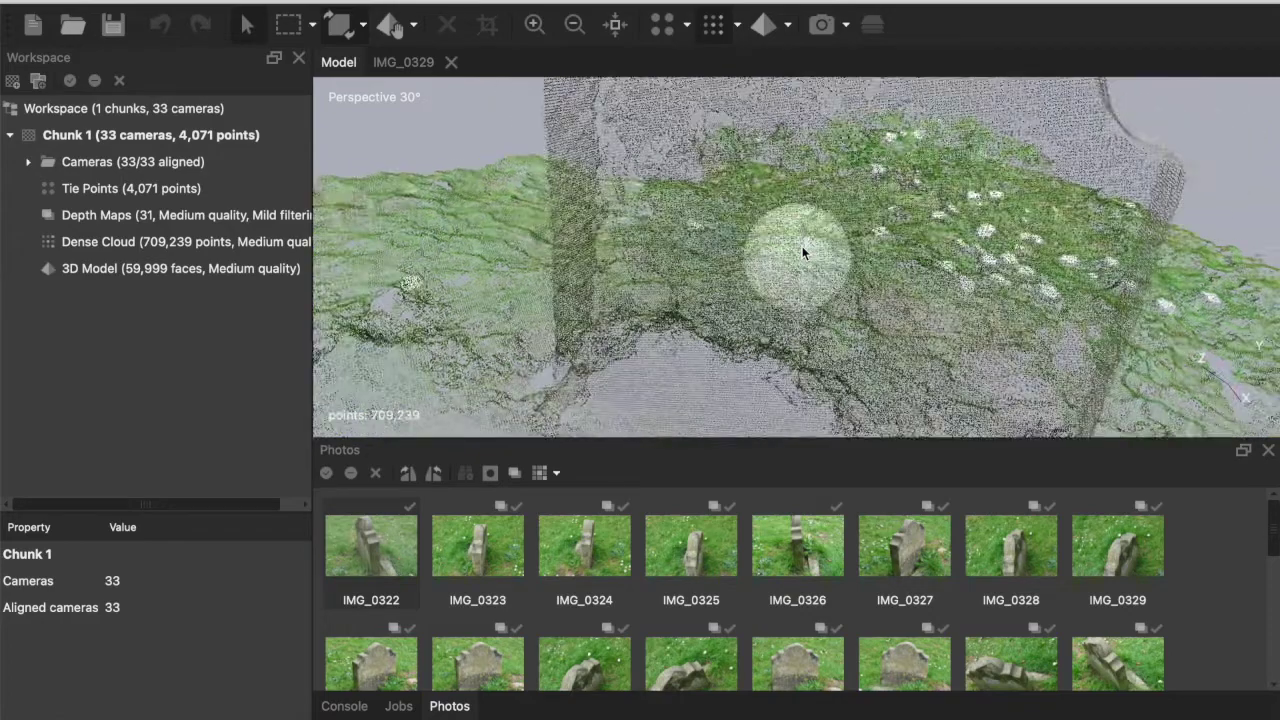
pyautogui.scroll(-2, 802, 252)
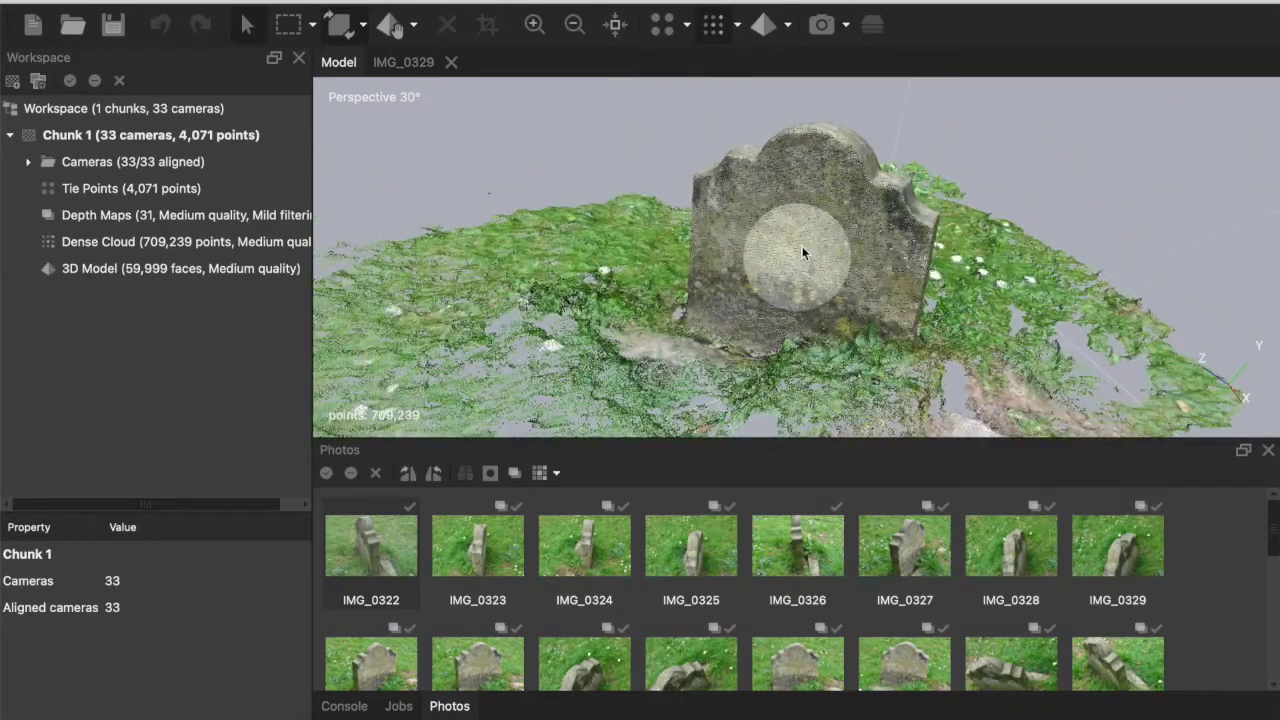
pyautogui.click(250, 2)
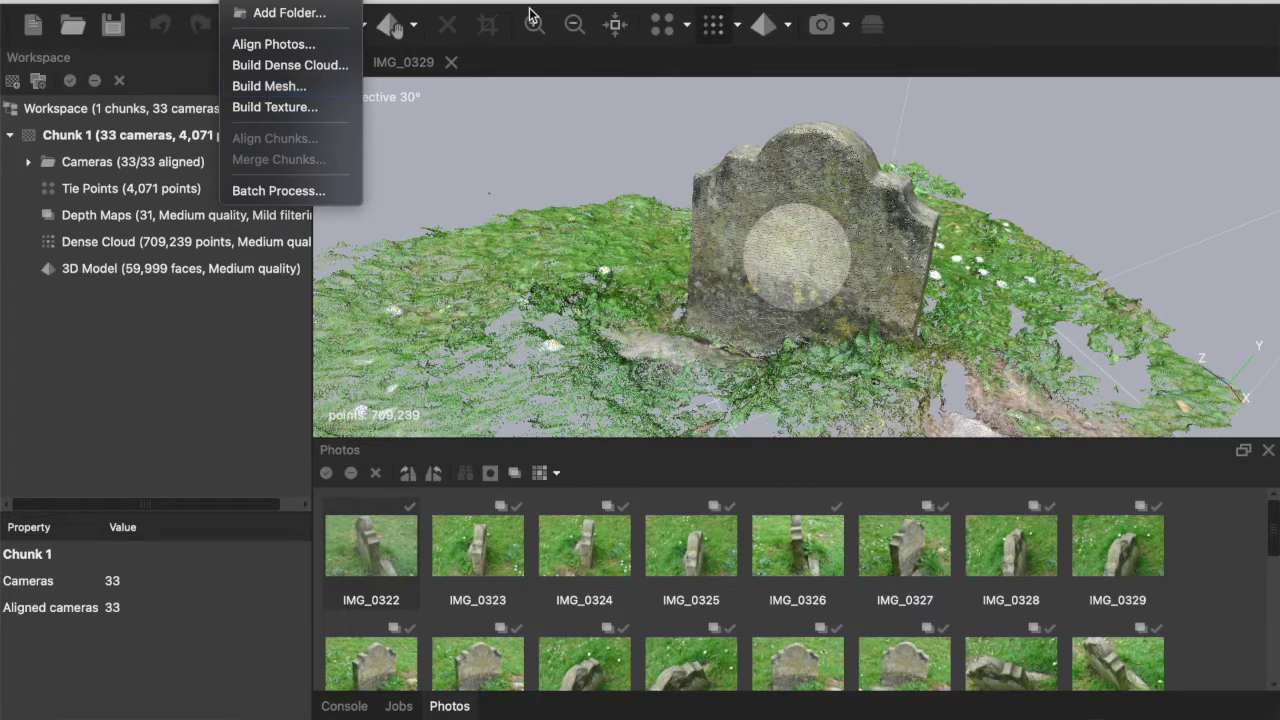
pyautogui.press('Escape')
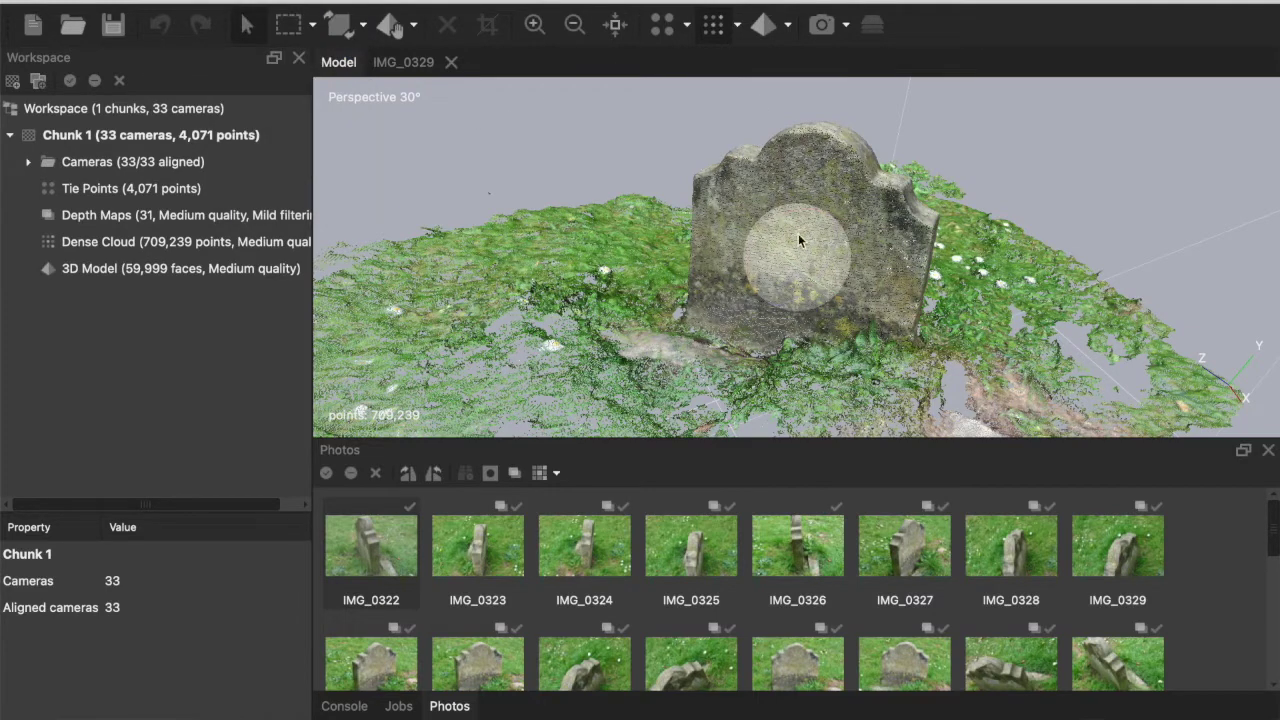
# - Display the 3D model as an untextured mesh and examine the gravestone's front, side and surface facets
pyautogui.moveTo(816, 261); pyautogui.dragTo(745, 76)
pyautogui.click(764, 33)
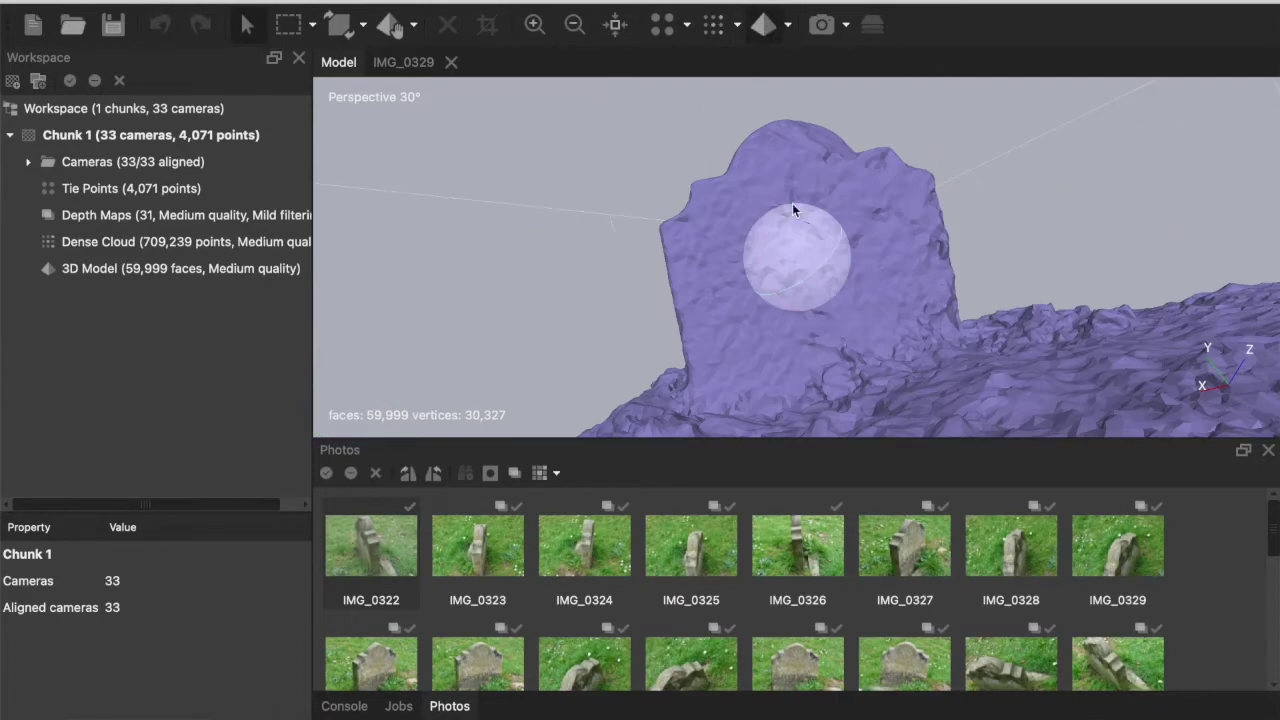
pyautogui.moveTo(797, 232); pyautogui.dragTo(809, 252)
pyautogui.scroll(4, 809, 252)
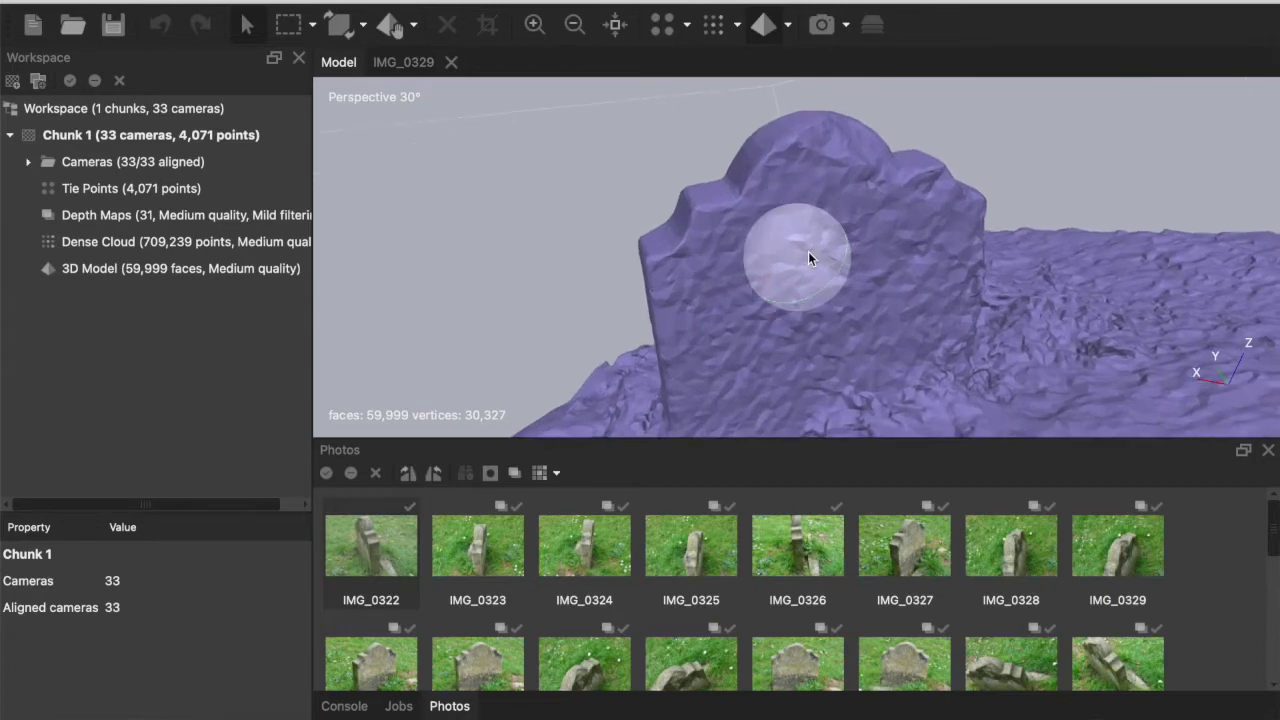
pyautogui.scroll(3, 808, 258)
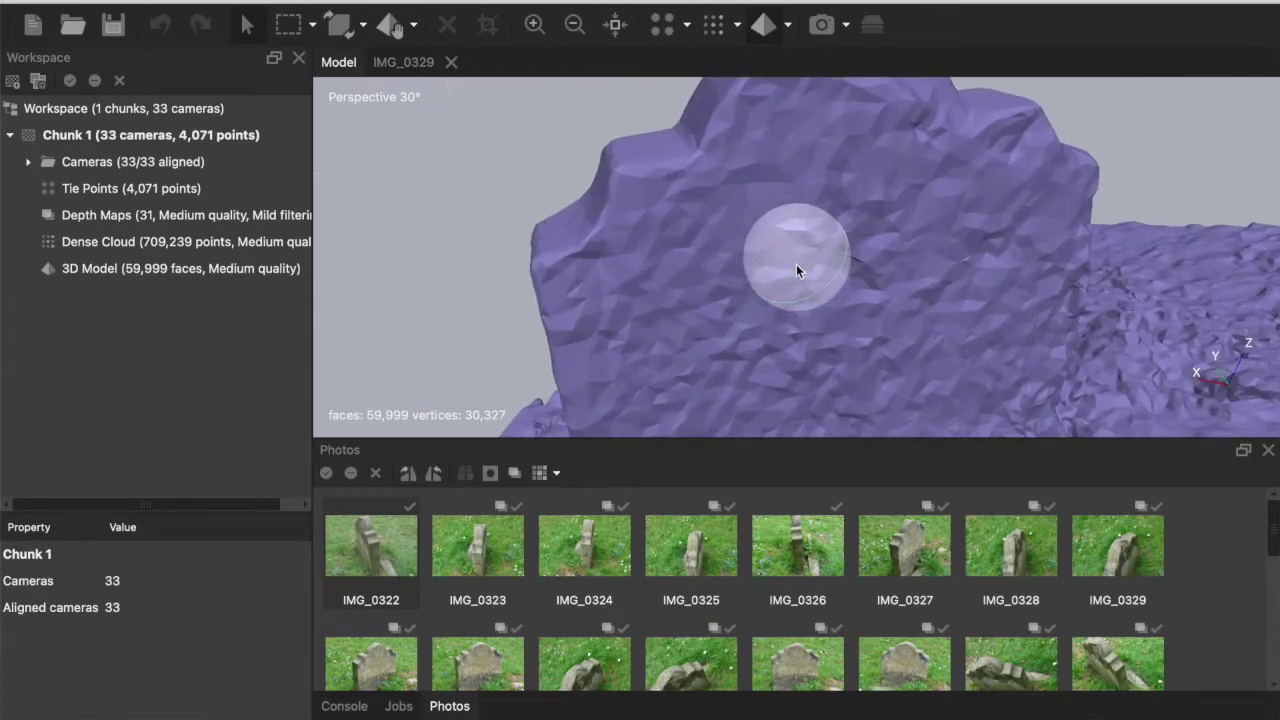
pyautogui.moveTo(797, 269); pyautogui.dragTo(717, 262)
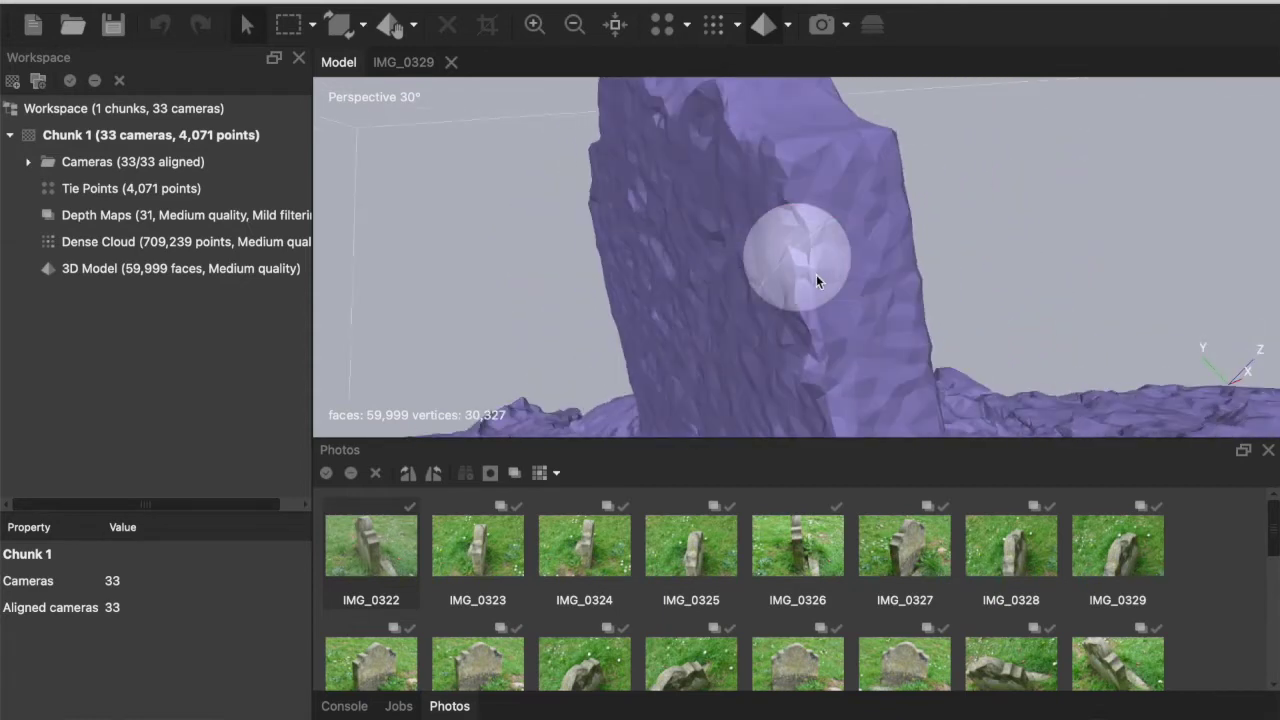
pyautogui.moveTo(816, 274)
pyautogui.mouseDown()
pyautogui.moveTo(771, 278)
pyautogui.moveTo(792, 252)
pyautogui.moveTo(769, 236)
pyautogui.moveTo(826, 253)
pyautogui.moveTo(826, 271)
pyautogui.moveTo(851, 266)
pyautogui.moveTo(771, 251)
pyautogui.moveTo(795, 266)
pyautogui.mouseUp()
pyautogui.scroll(-10, 794, 260)
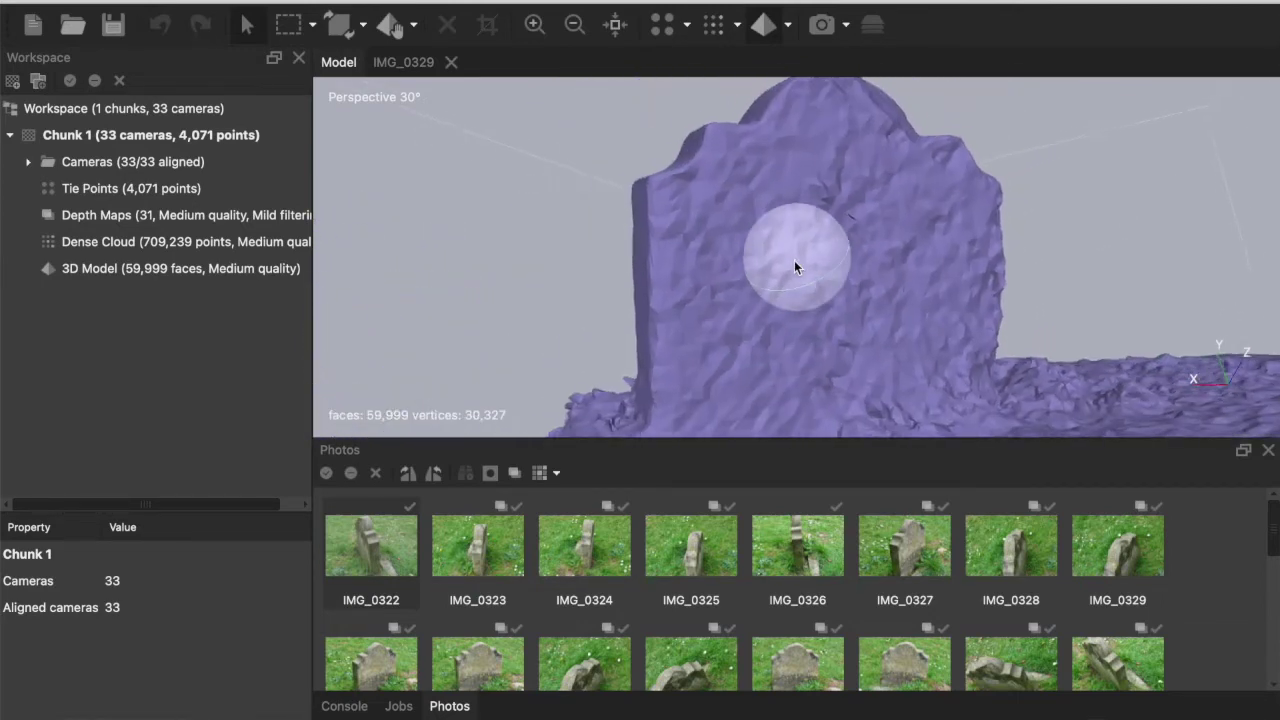
pyautogui.moveTo(802, 241); pyautogui.dragTo(803, 254)
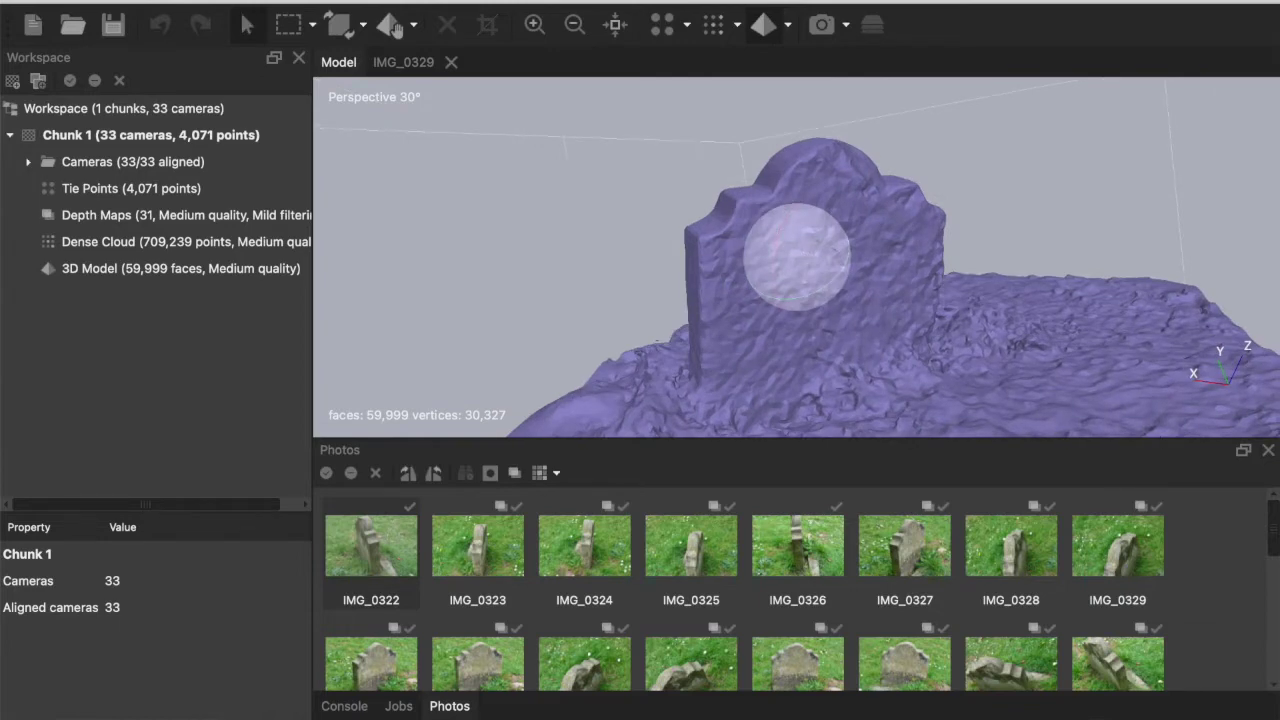
pyautogui.click(258, 2)
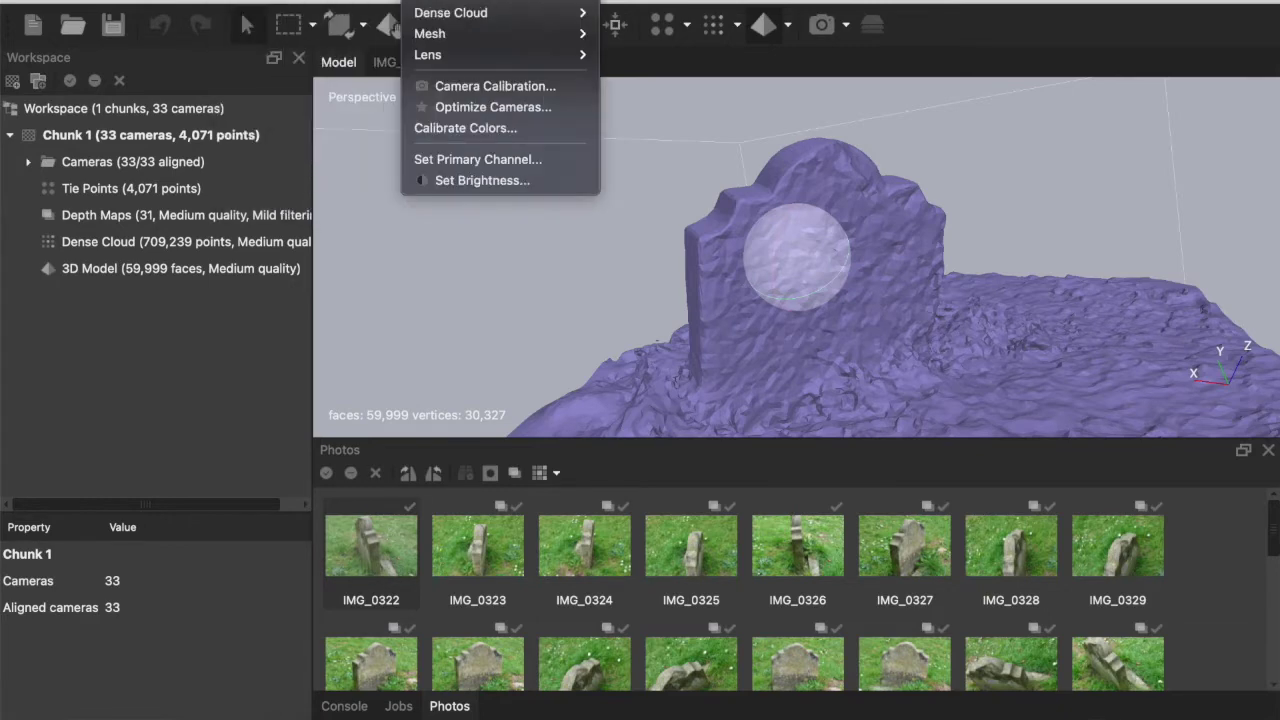
pyautogui.press('Escape')
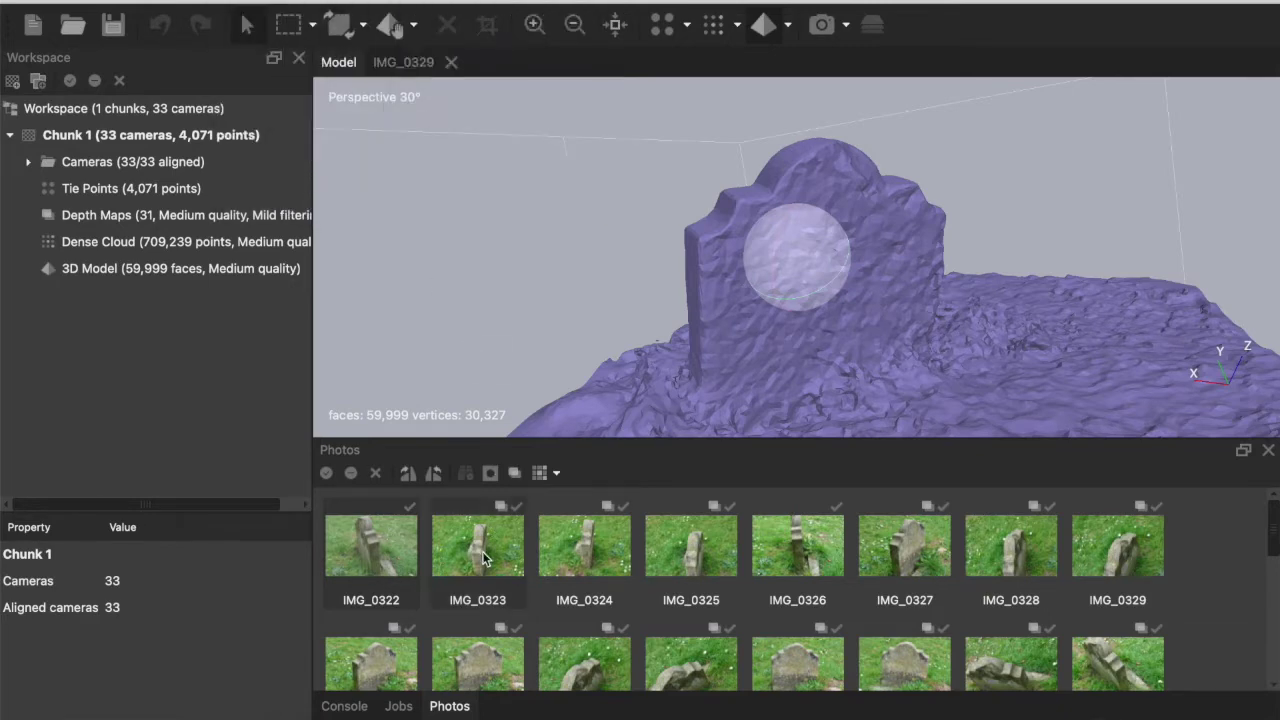
# - Switch the 3D model's display to the textured view
pyautogui.click(789, 30)
pyautogui.click(799, 166)
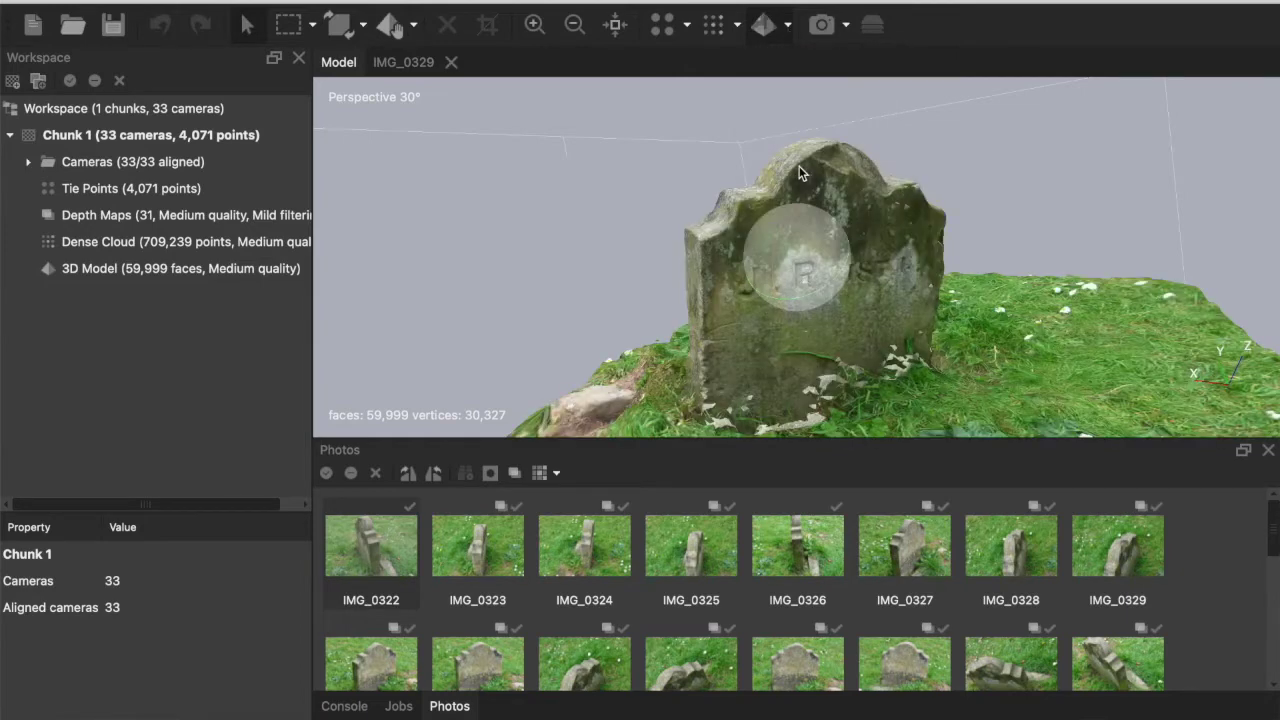
# - Examine the textured gravestone up close and from the side, including its carved lettering and surface detail
pyautogui.moveTo(799, 166); pyautogui.dragTo(820, 239)
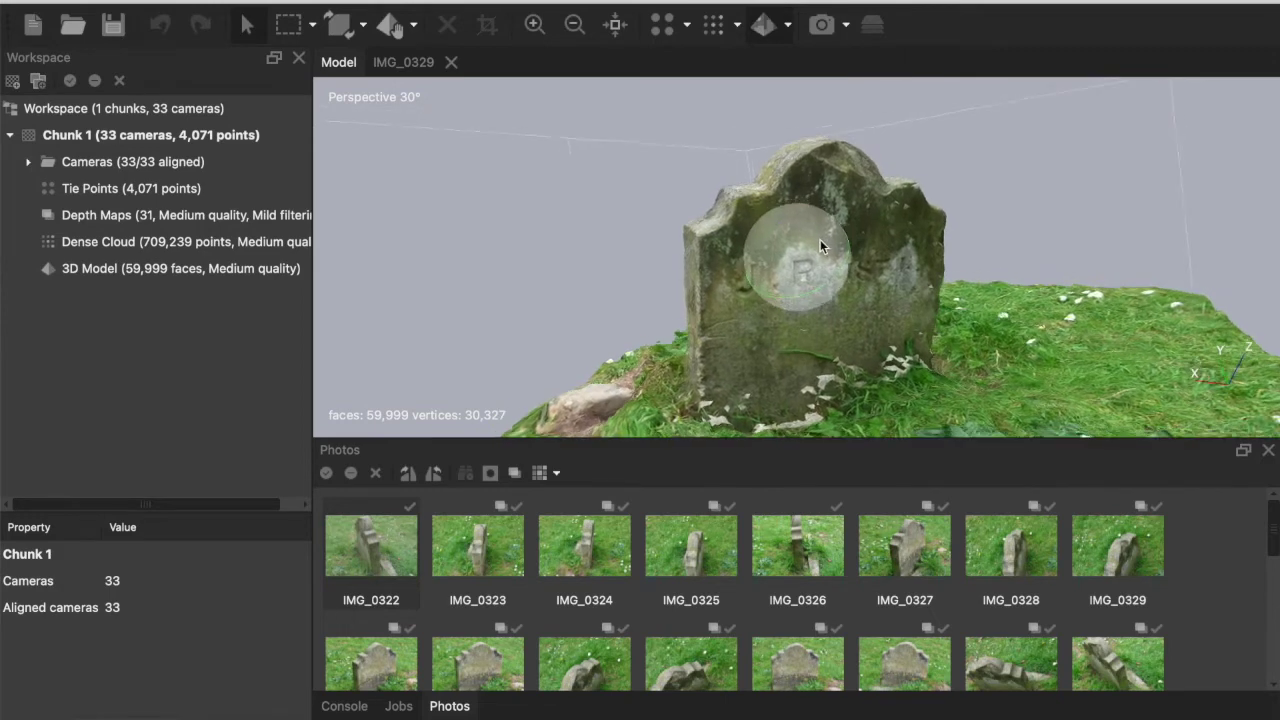
pyautogui.scroll(5, 817, 235)
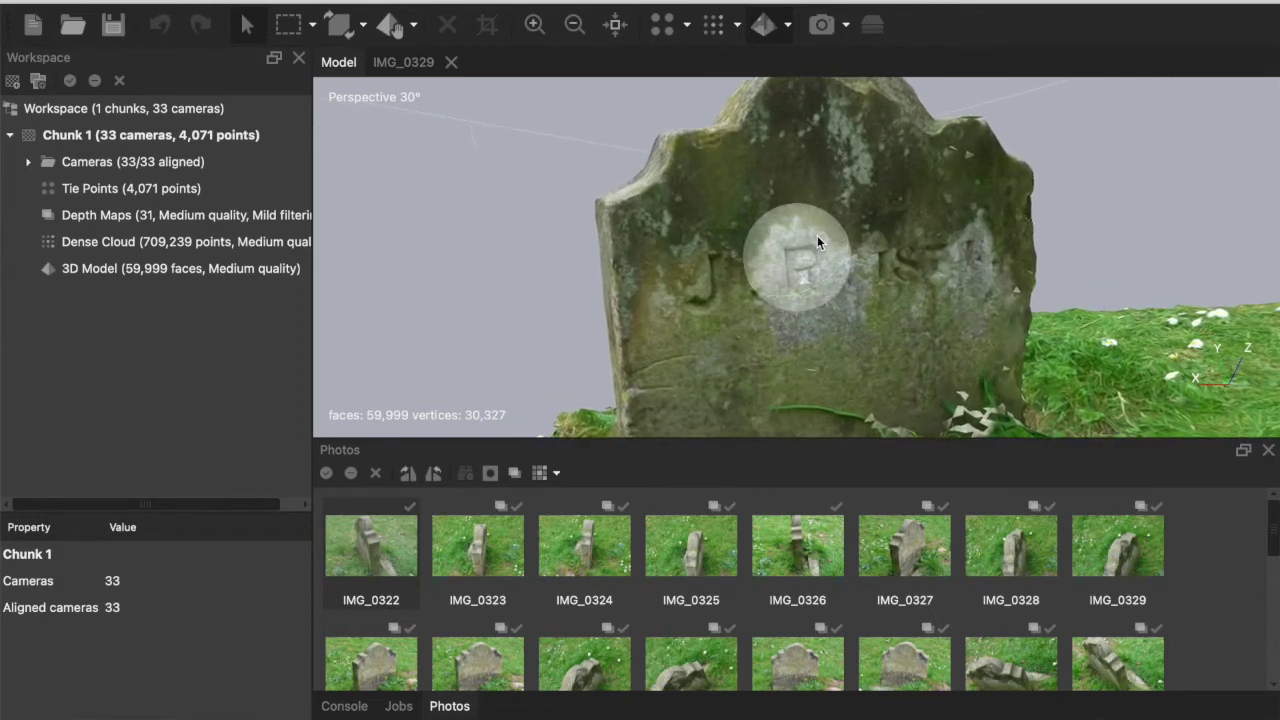
pyautogui.moveTo(797, 255); pyautogui.dragTo(796, 283)
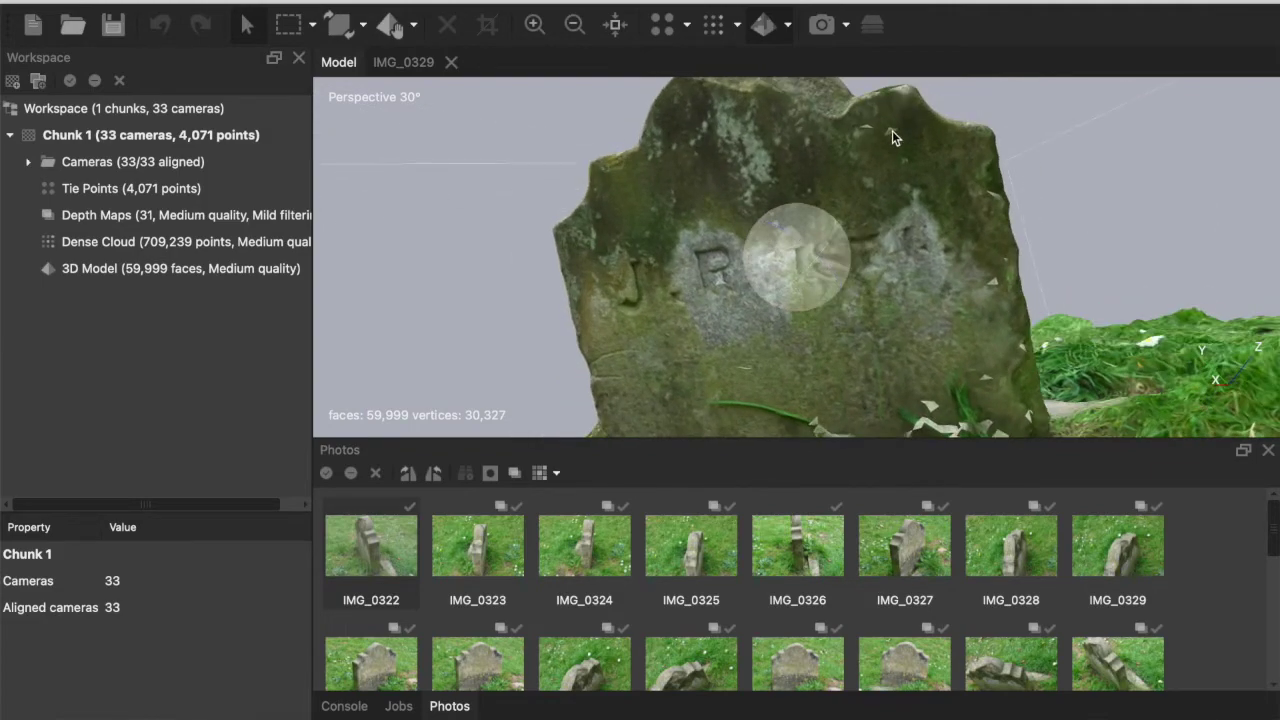
pyautogui.moveTo(790, 255)
pyautogui.mouseDown()
pyautogui.moveTo(770, 281)
pyautogui.moveTo(816, 281)
pyautogui.moveTo(847, 242)
pyautogui.moveTo(801, 285)
pyautogui.moveTo(829, 268)
pyautogui.moveTo(771, 289)
pyautogui.moveTo(791, 271)
pyautogui.moveTo(829, 263)
pyautogui.moveTo(793, 284)
pyautogui.moveTo(836, 266)
pyautogui.moveTo(770, 279)
pyautogui.moveTo(817, 263)
pyautogui.moveTo(778, 261)
pyautogui.mouseUp()
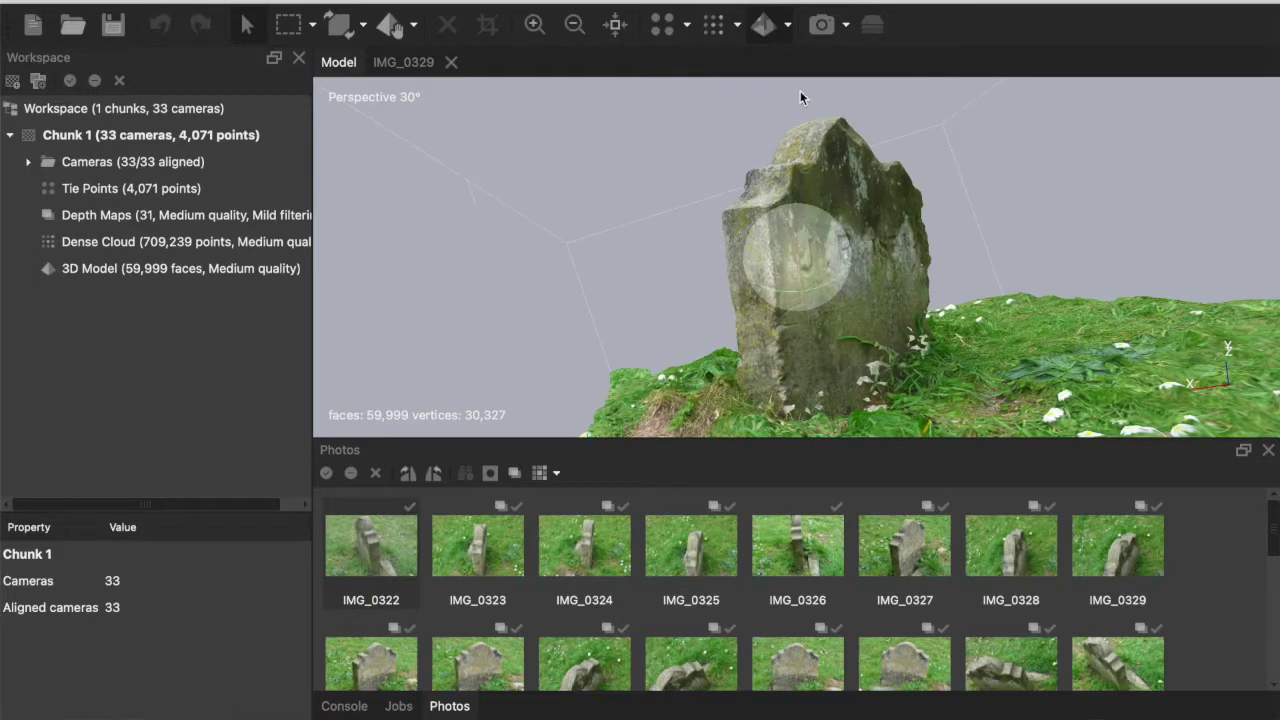
# - Display the 3D model as shaded and as wireframe, and examine the gravestone's triangulation near and far
pyautogui.click(789, 26)
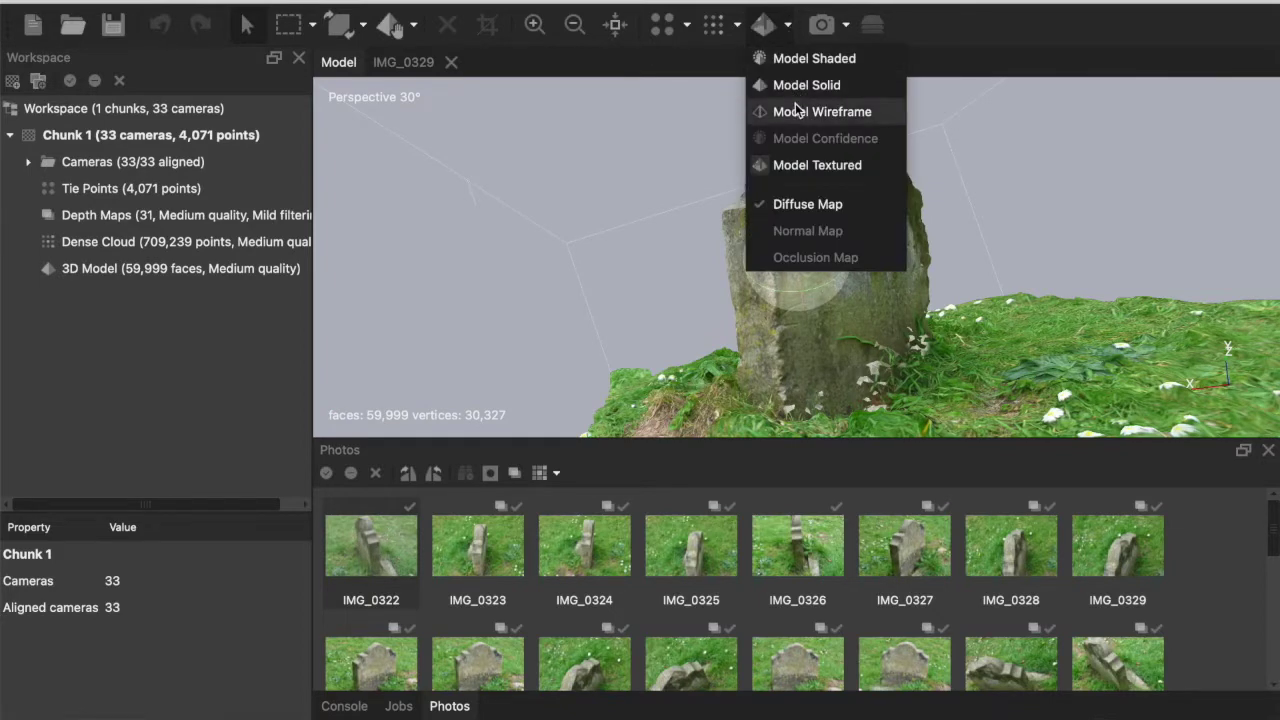
pyautogui.click(806, 58)
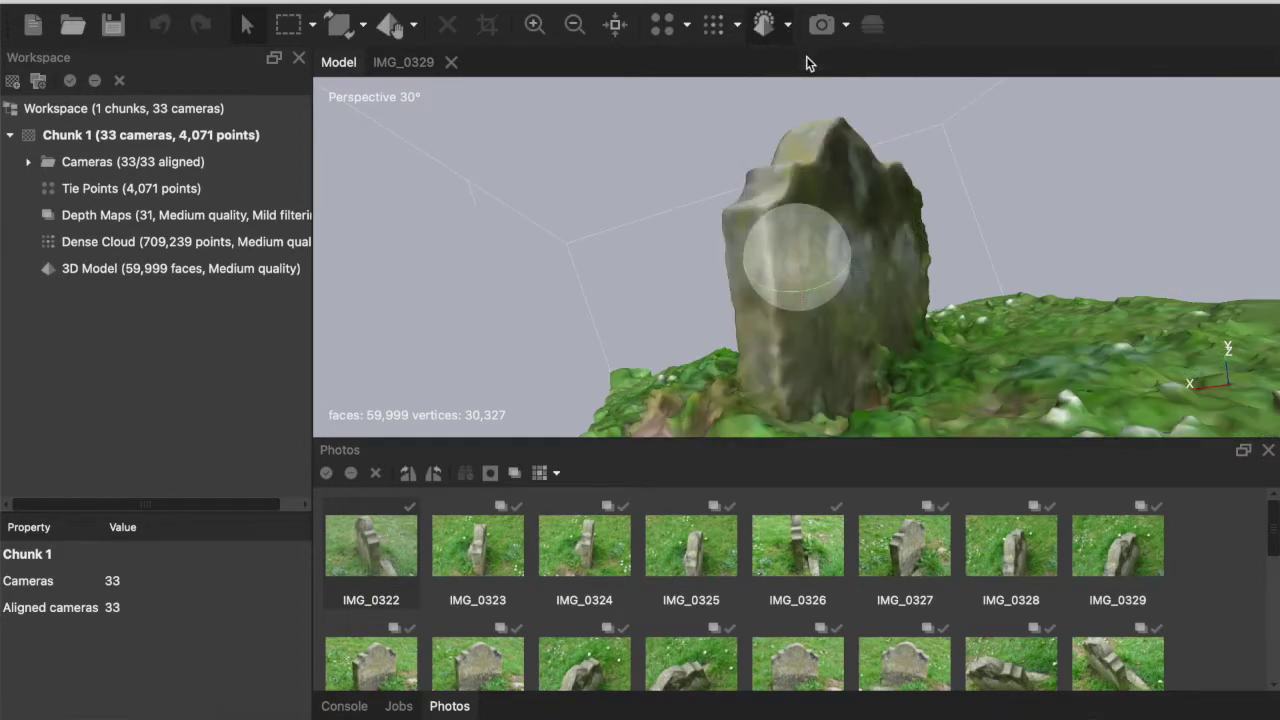
pyautogui.click(787, 28)
pyautogui.click(792, 112)
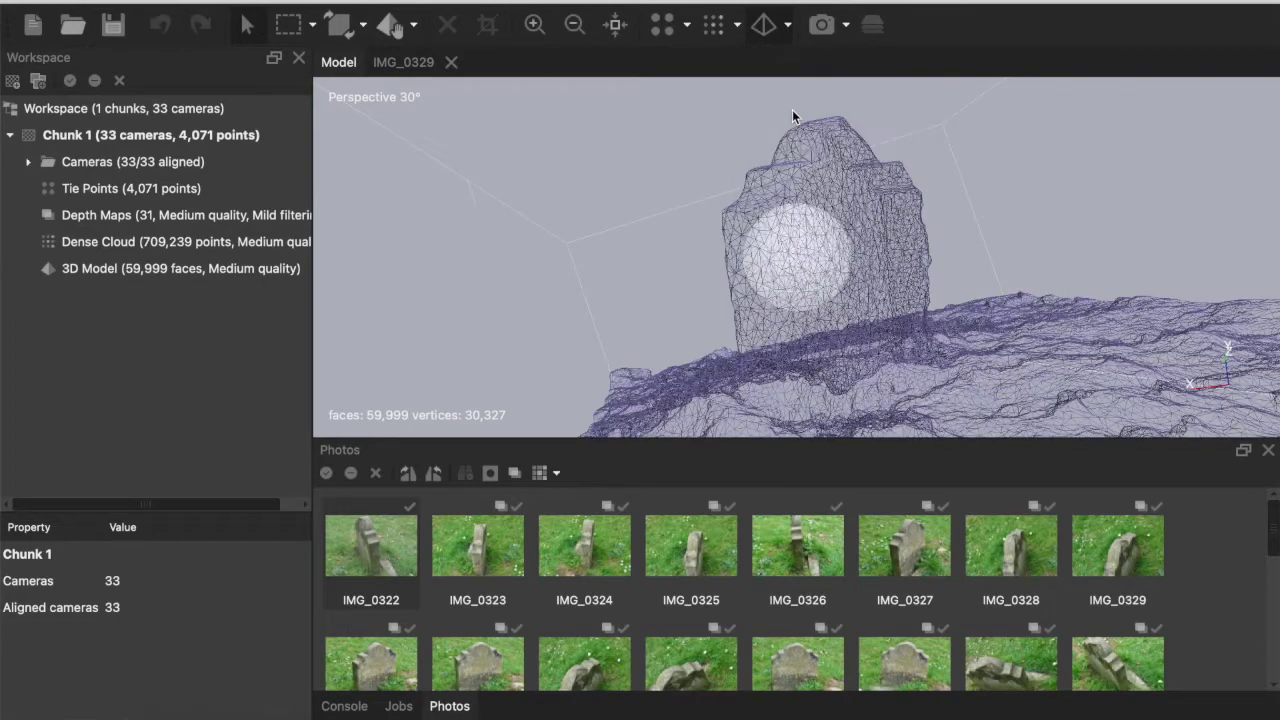
pyautogui.scroll(5, 817, 323)
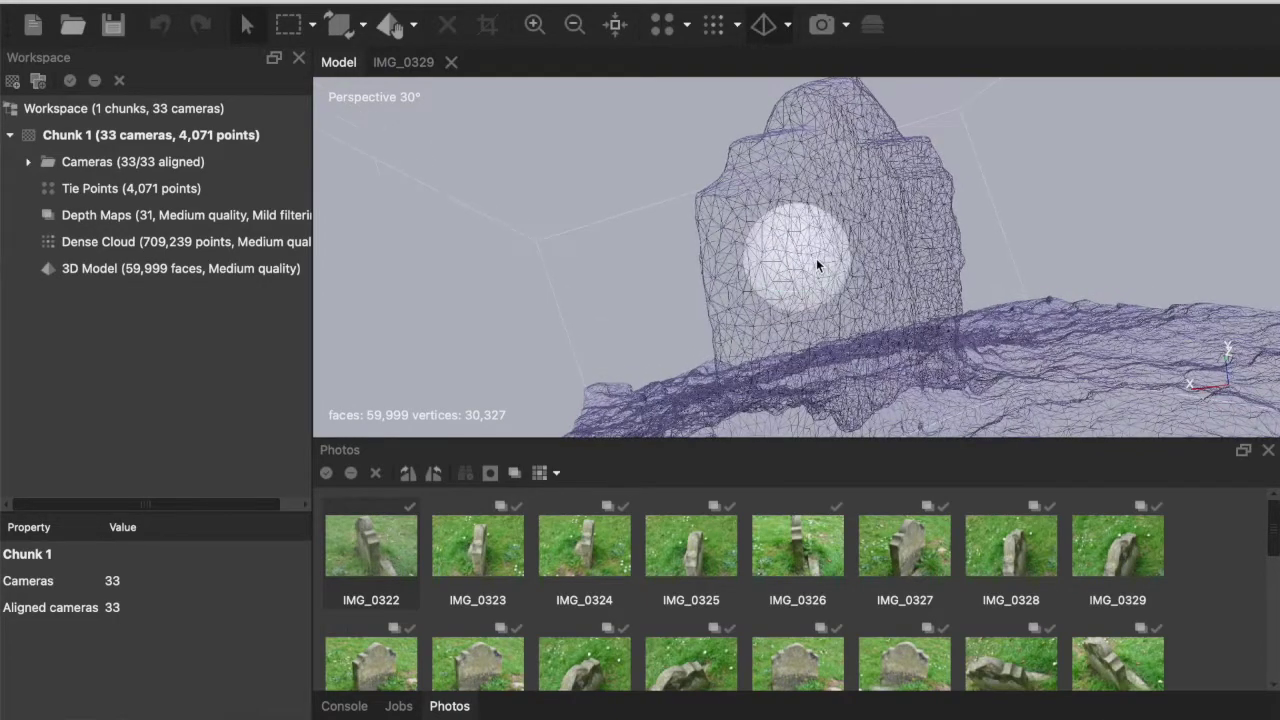
pyautogui.moveTo(789, 264); pyautogui.dragTo(771, 255)
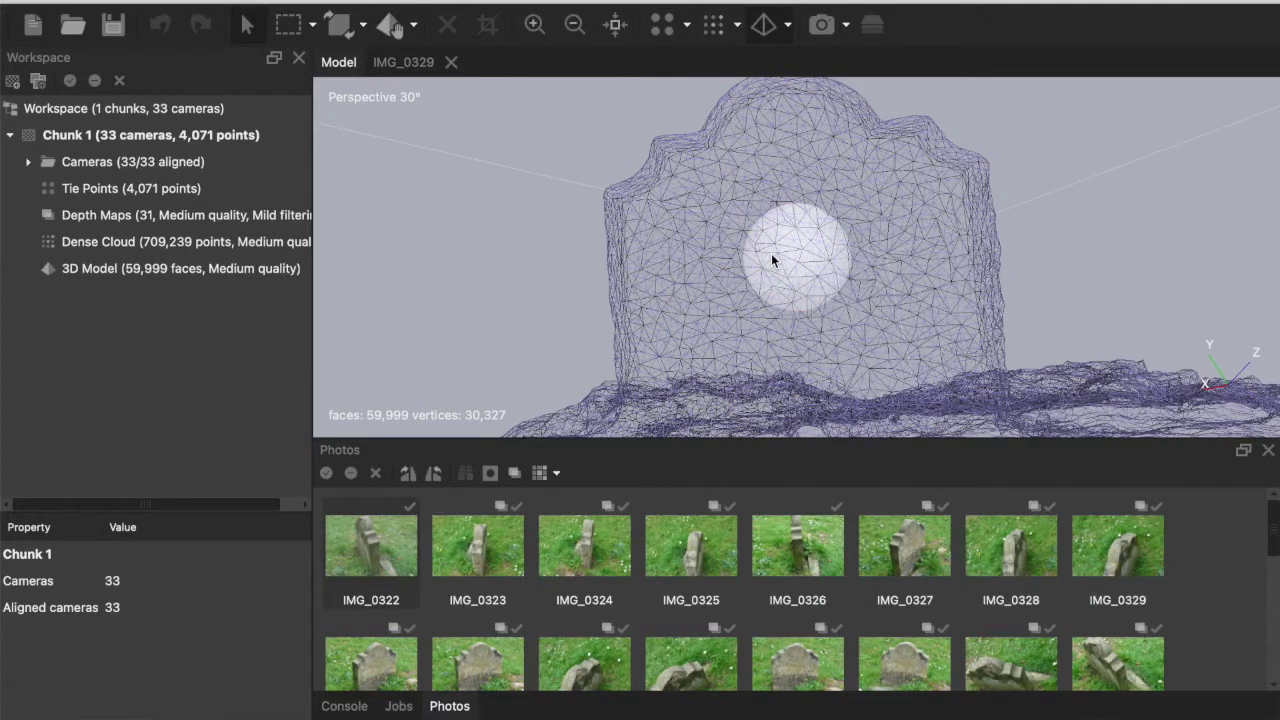
pyautogui.moveTo(771, 258); pyautogui.dragTo(785, 248)
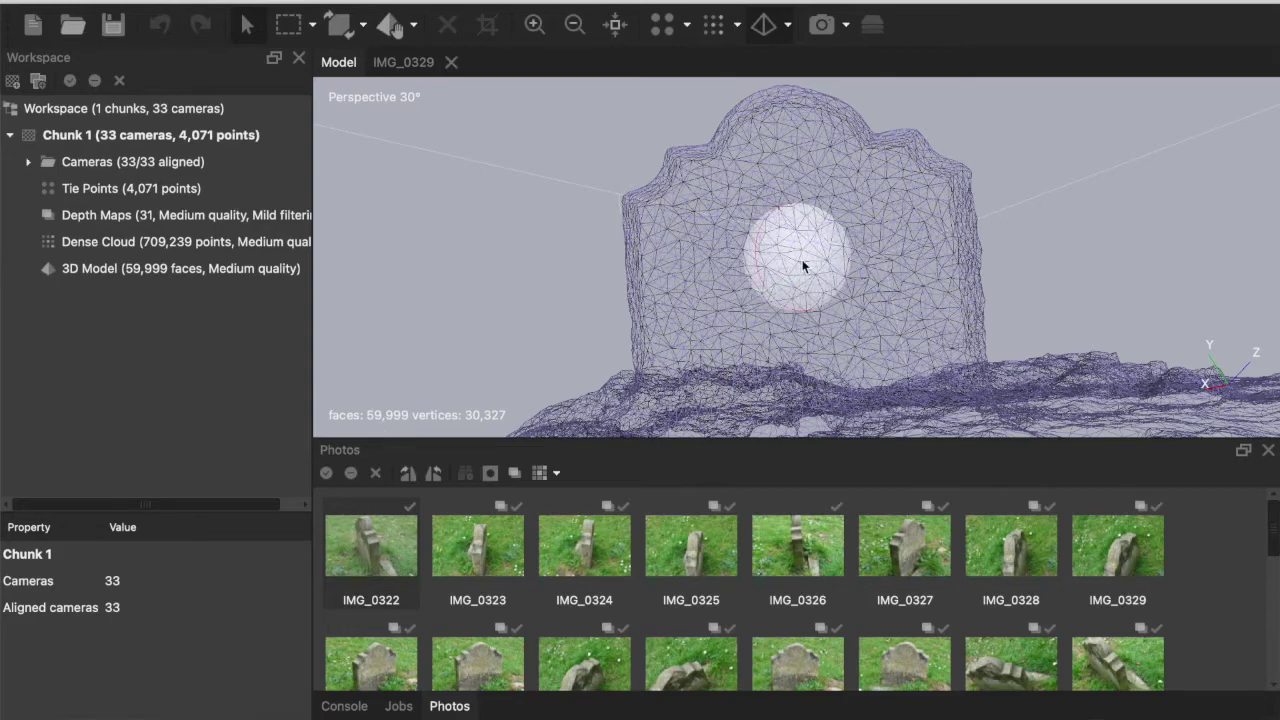
pyautogui.scroll(-4, 803, 258)
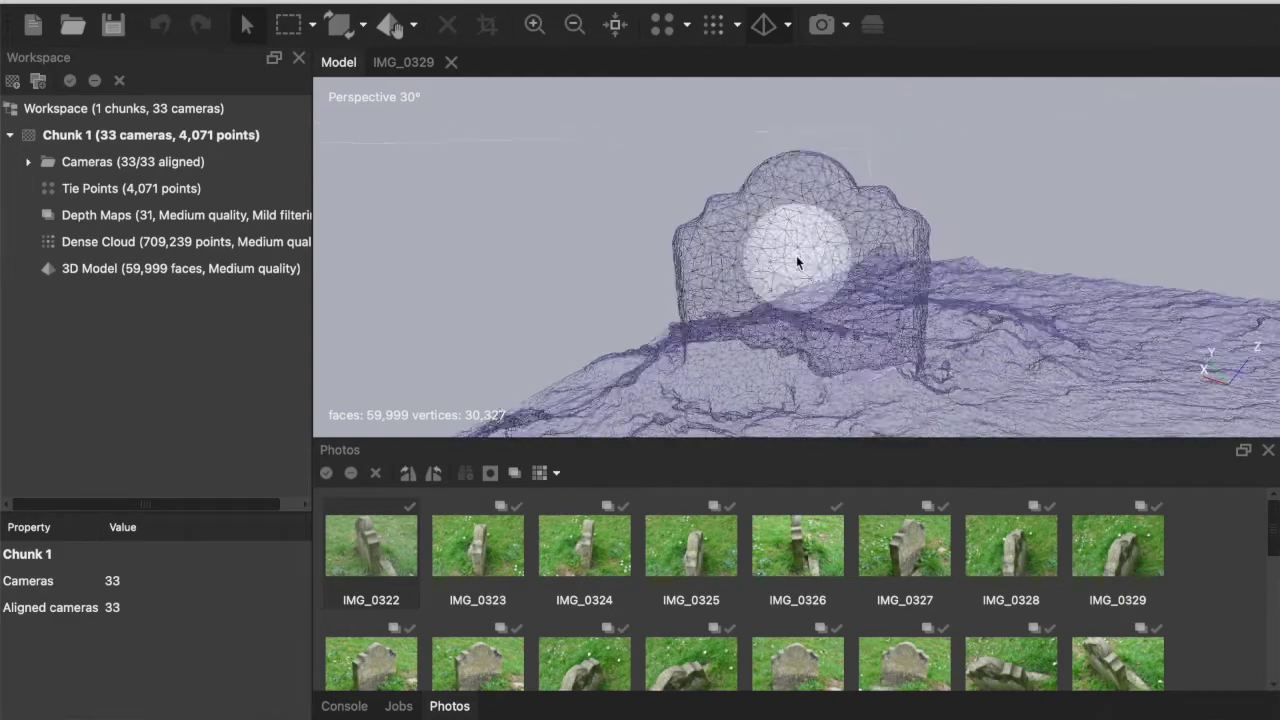
pyautogui.moveTo(797, 262)
pyautogui.mouseDown()
pyautogui.moveTo(797, 281)
pyautogui.moveTo(798, 243)
pyautogui.mouseUp()
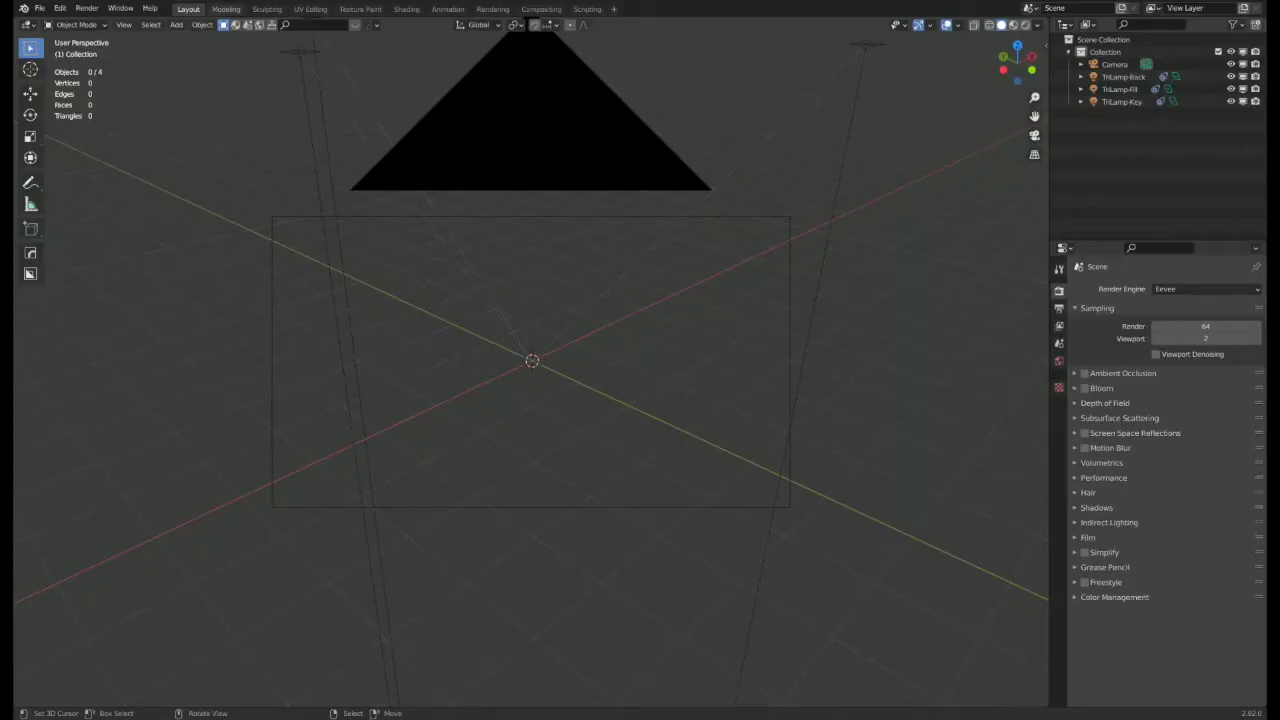
# - Switch to Blender and open the recently used Polyhedron.blend file
pyautogui.click(39, 8)
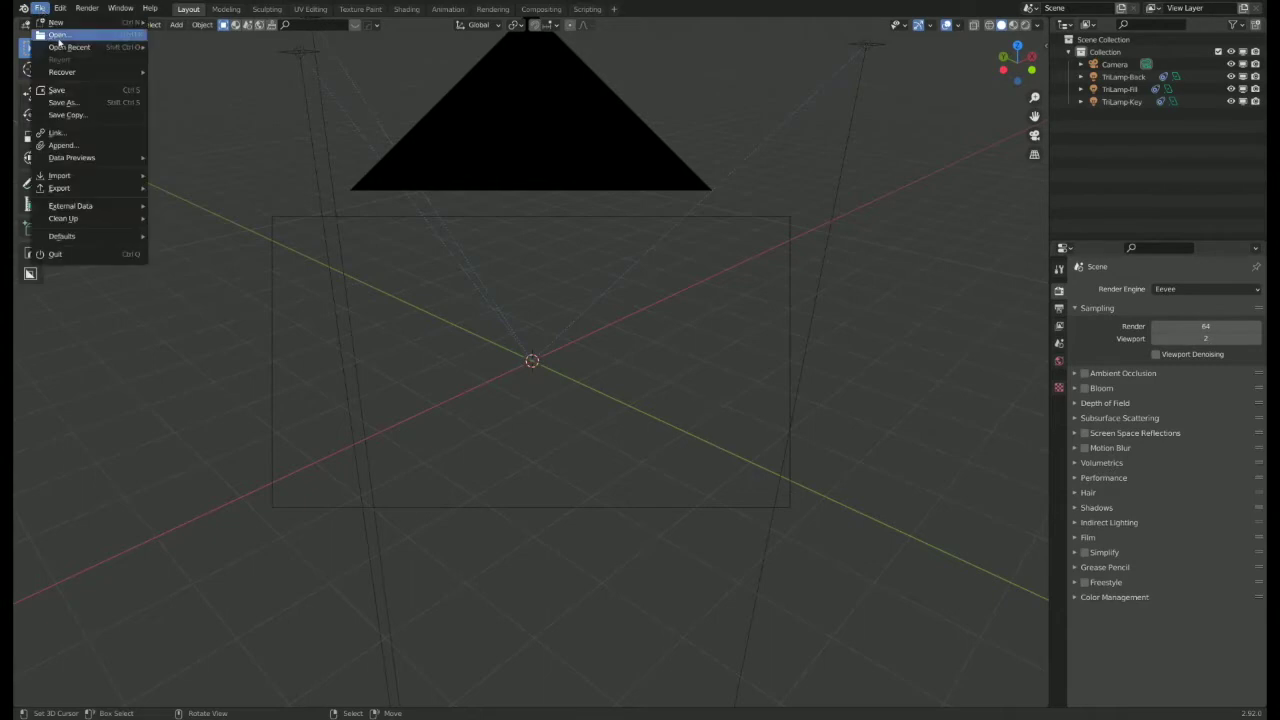
pyautogui.moveTo(66, 48)
pyautogui.click(228, 47)
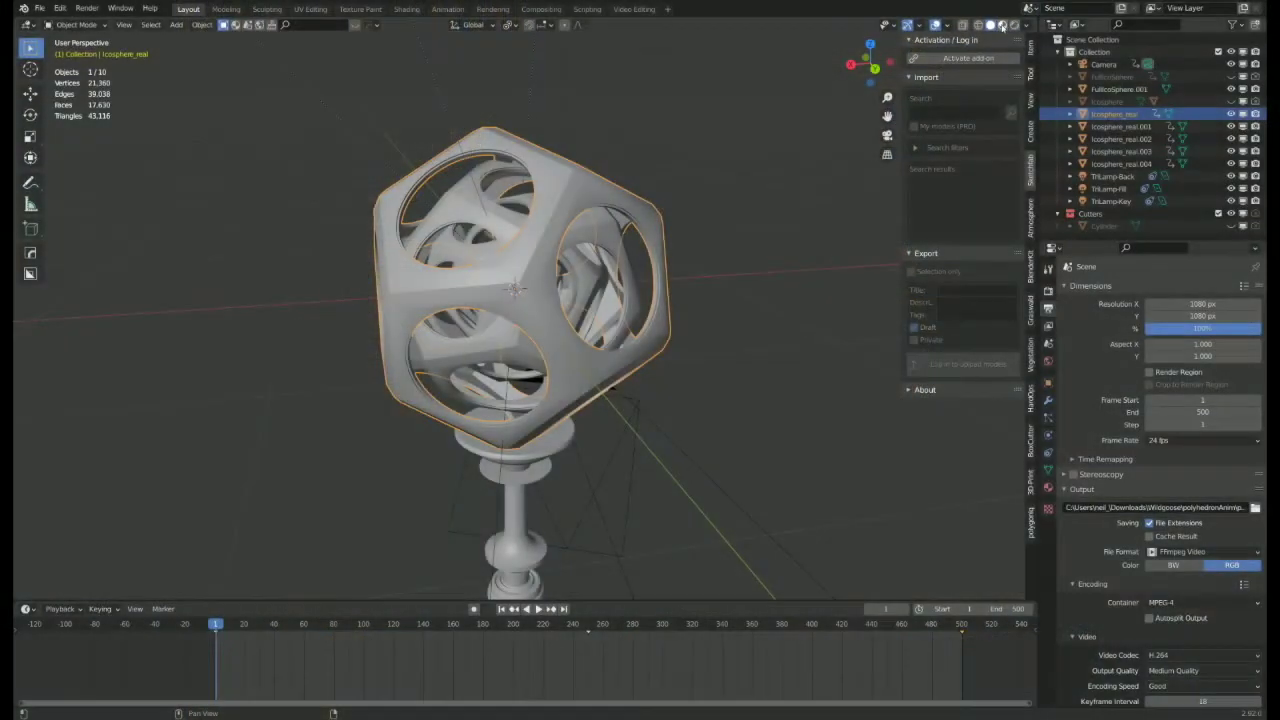
# - Show the nested polyhedron in Material Preview shading, deselect everything and play its animation
pyautogui.click(1002, 25)
pyautogui.moveTo(731, 214)
pyautogui.mouseDown(button='middle')
pyautogui.moveTo(658, 292)
pyautogui.moveTo(680, 322)
pyautogui.mouseUp(button='middle')
pyautogui.scroll(2, 657, 292)
pyautogui.hotkey('alt', 'a')
pyautogui.click(538, 609)
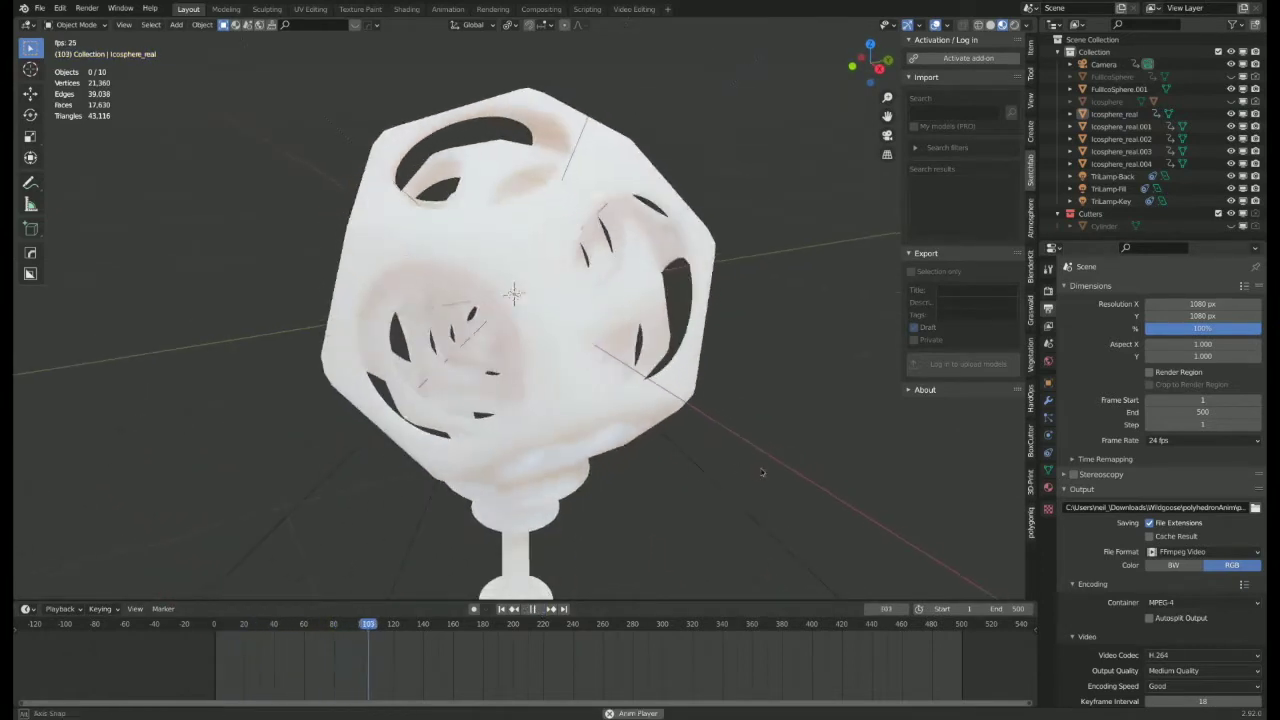
# - Preview the playing animation in Rendered shading, then stop playback and examine the polyhedron in Solid shading
pyautogui.click(1014, 25)
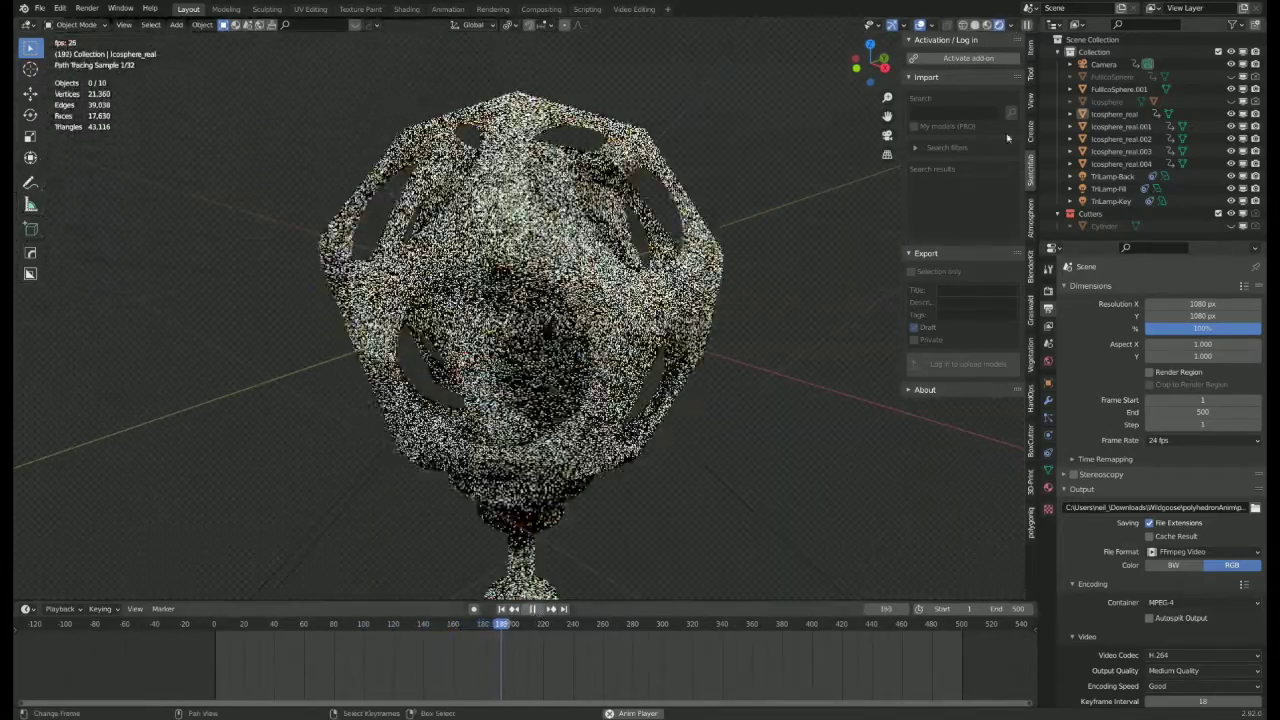
pyautogui.click(987, 25)
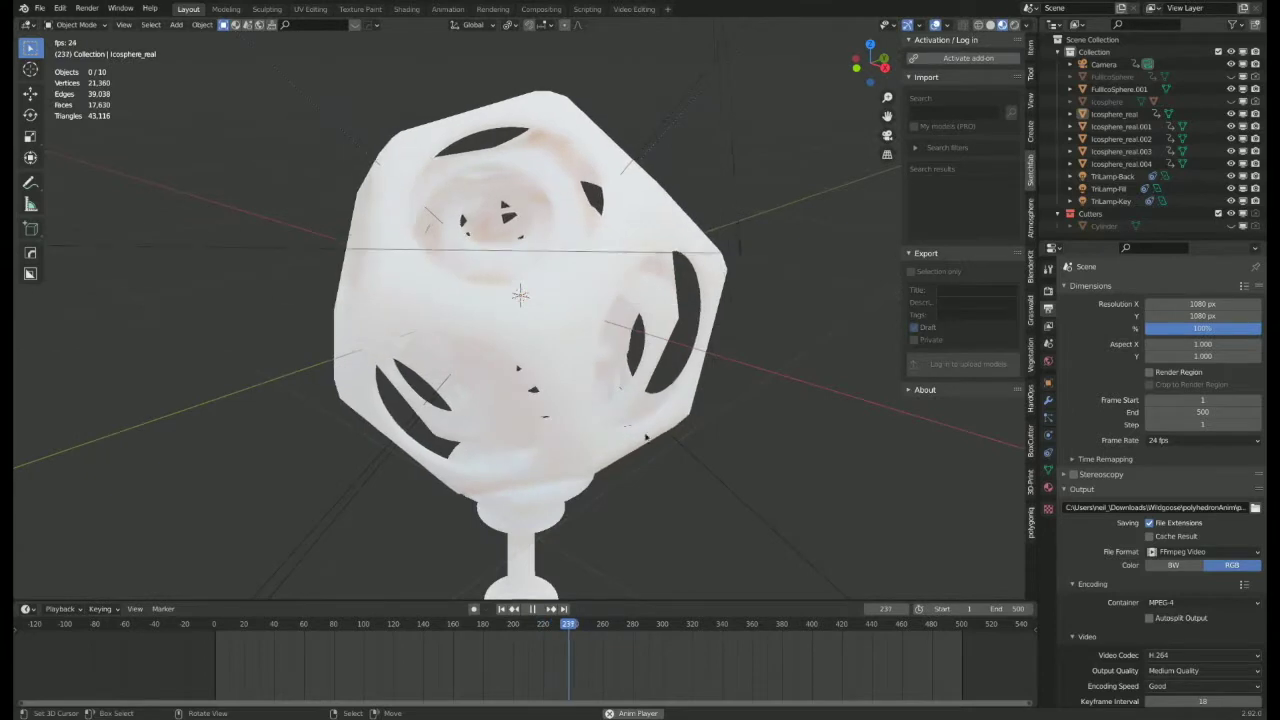
pyautogui.click(532, 608)
pyautogui.press('z')
pyautogui.moveTo(635, 351); pyautogui.dragTo(544, 250, button='middle')
pyautogui.scroll(2, 558, 272)
pyautogui.scroll(-4, 543, 250)
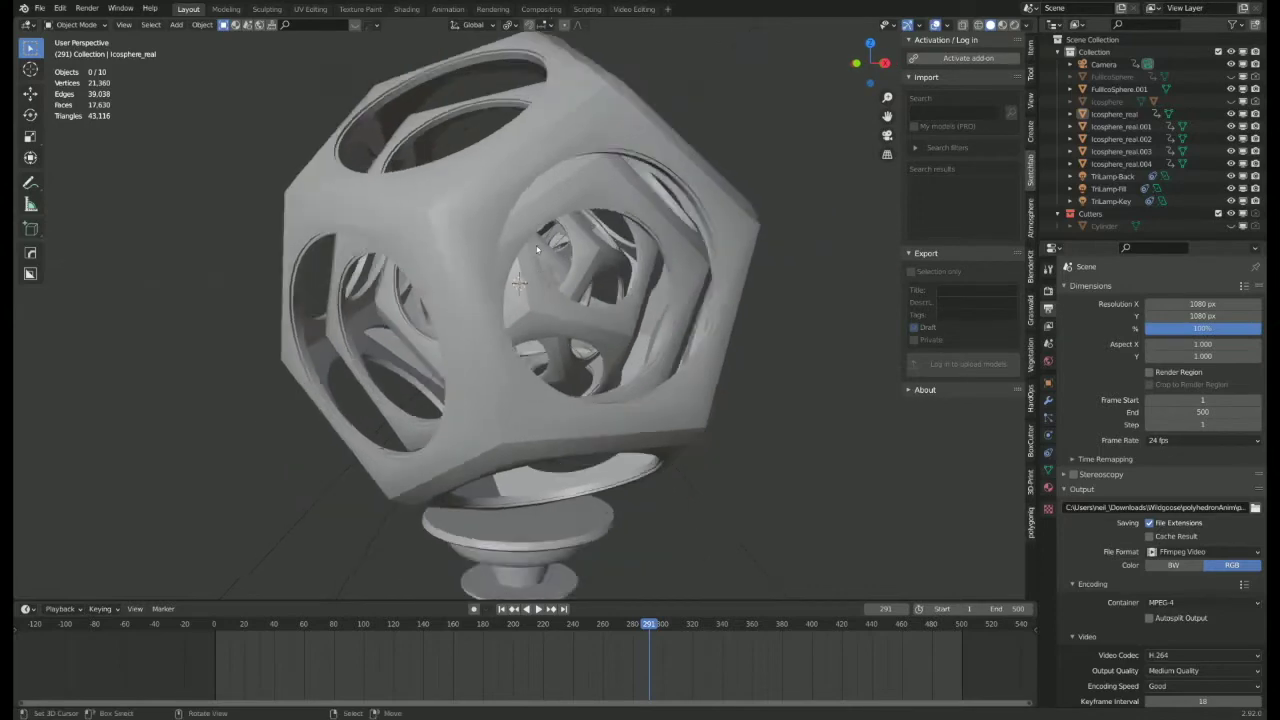
# - Select the outermost polyhedron shell and open it in Edit Mode, with one of its corners in close view
pyautogui.click(432, 238)
pyautogui.press('Tab')
pyautogui.moveTo(454, 235); pyautogui.dragTo(480, 350, button='middle')
pyautogui.scroll(2, 508, 264)
pyautogui.scroll(2, 586, 385)
pyautogui.keyDown('shift'); pyautogui.moveTo(586, 420); pyautogui.dragTo(587, 353, button='middle'); pyautogui.keyUp('shift')
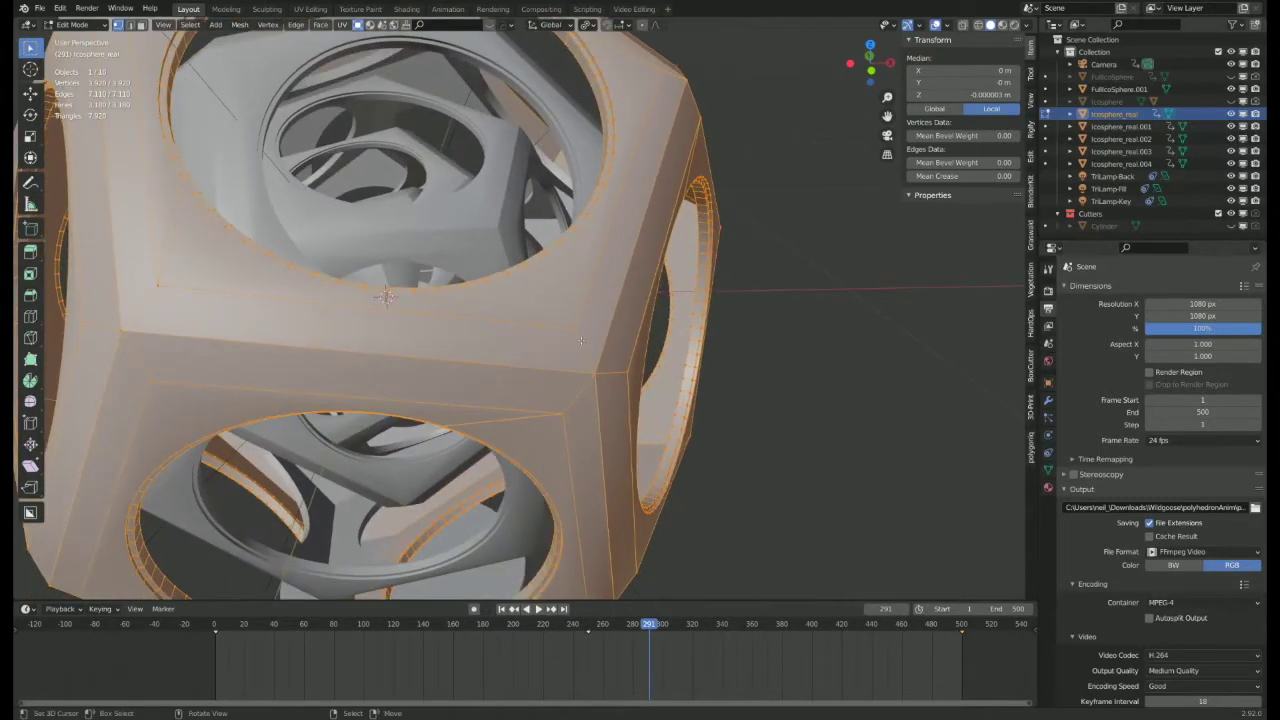
# - Try moving a single vertex at the corner of the outer polyhedron shell
pyautogui.click(604, 373)
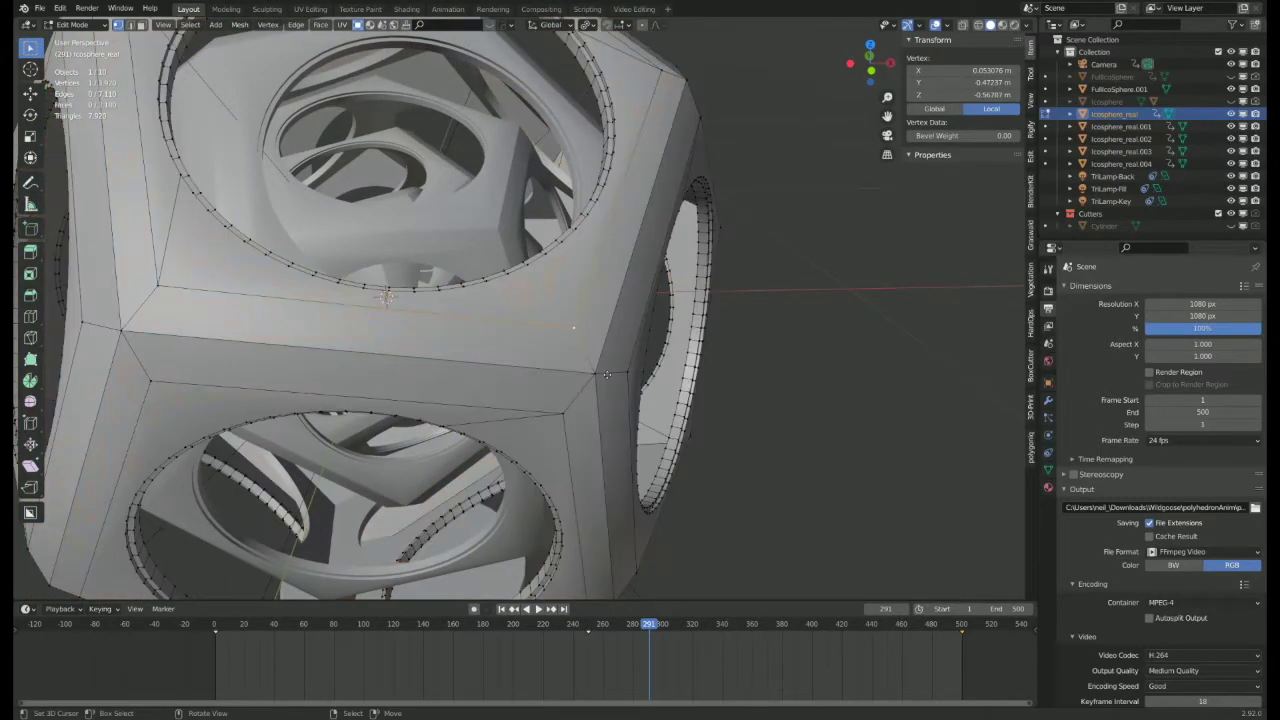
pyautogui.press('g')
pyautogui.rightClick(630, 265)
# - Clear the selection and try moving a single edge of the outer shell in edge select mode
pyautogui.hotkey('alt', 'a')
pyautogui.press('2')
pyautogui.click(629, 266)
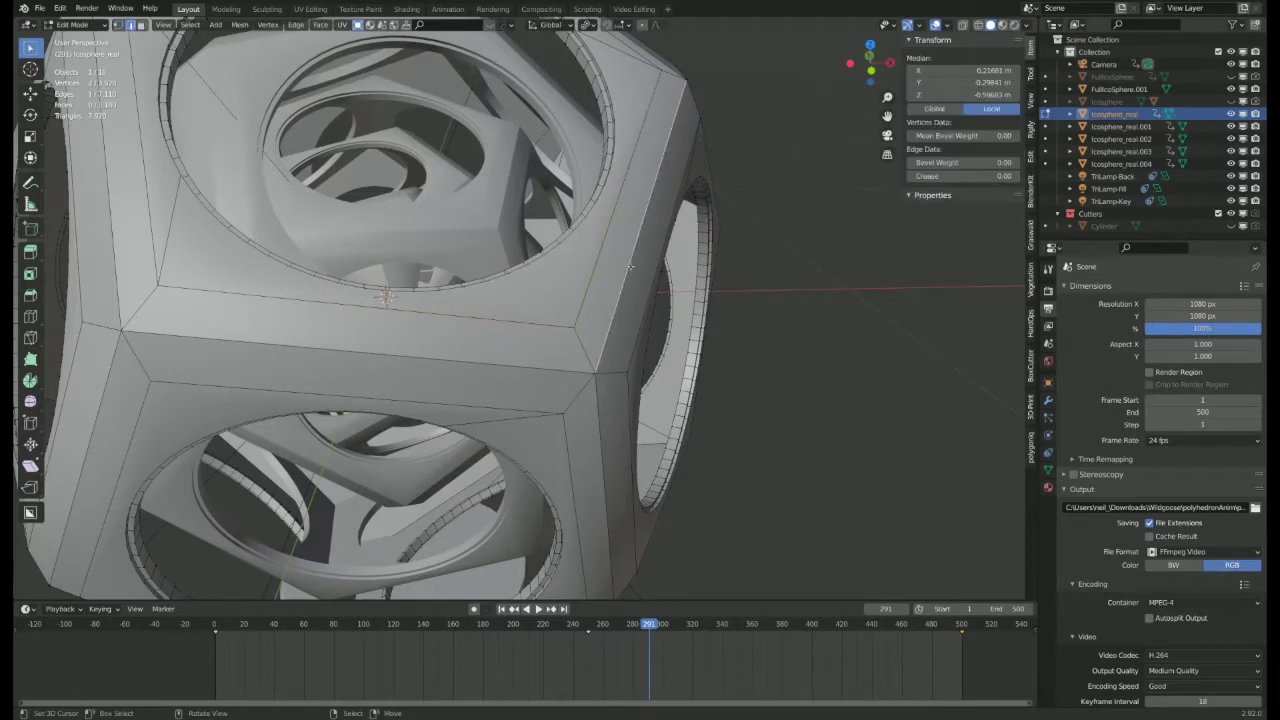
pyautogui.press('g')
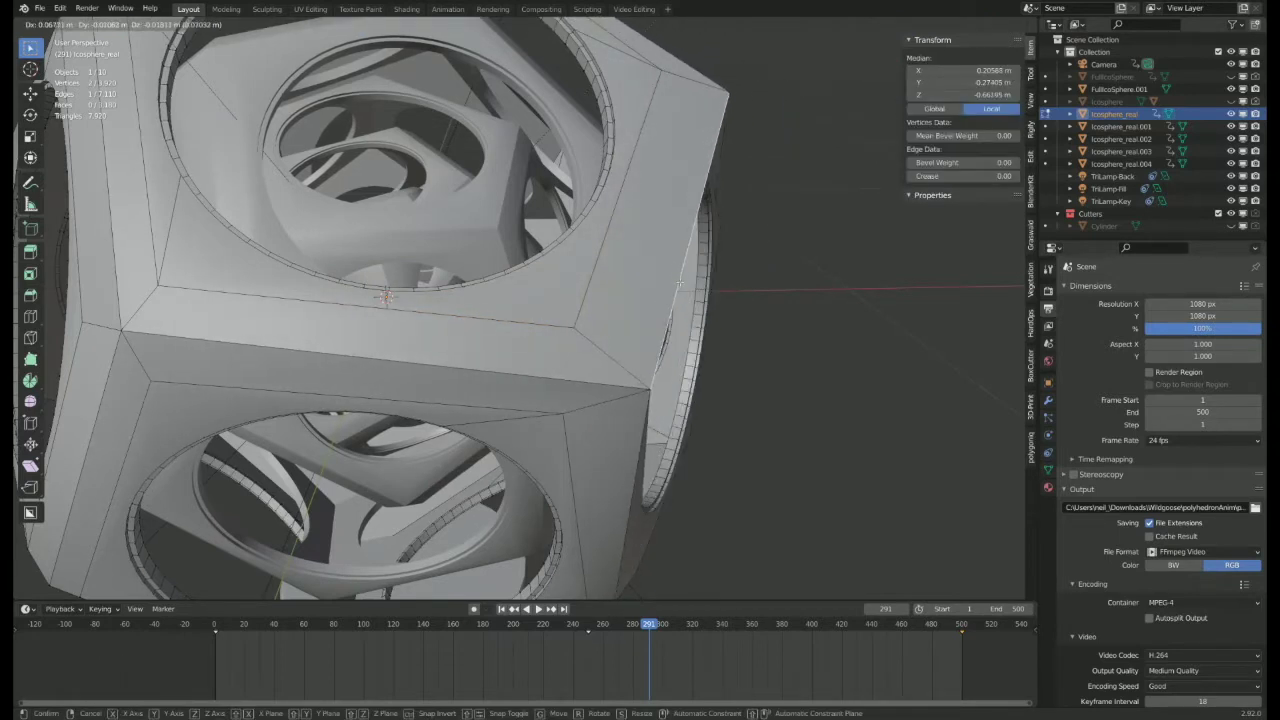
pyautogui.click(616, 237)
# - Select the narrow bevel face beside the round opening and try extruding it along the Y axis
pyautogui.press('3')
pyautogui.click(618, 240)
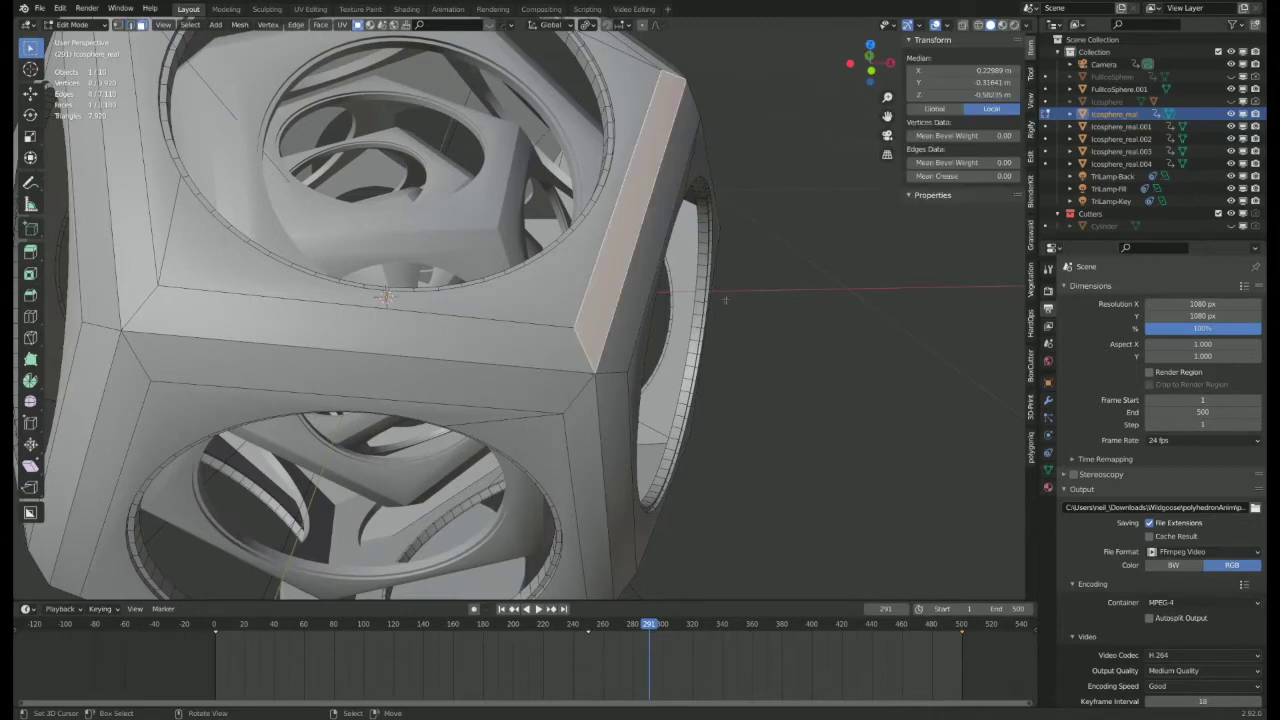
pyautogui.moveTo(618, 240); pyautogui.dragTo(702, 349, button='middle')
pyautogui.press('e')
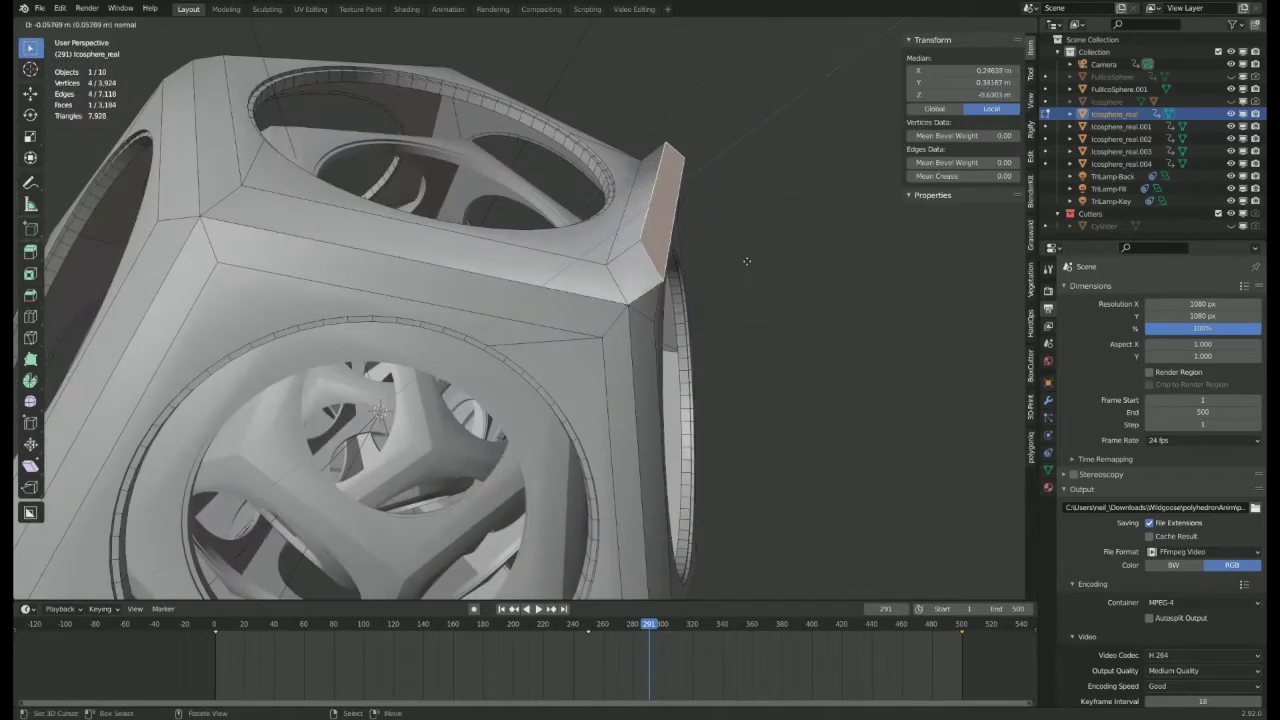
pyautogui.press('y')
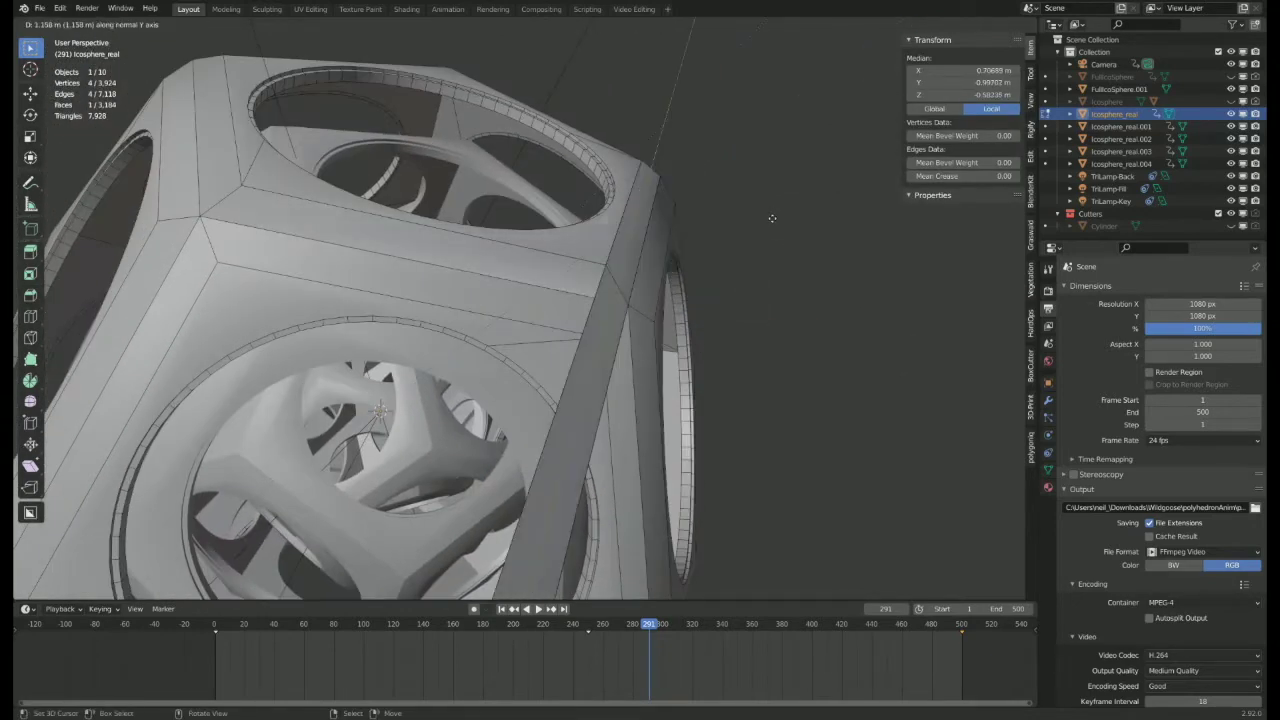
pyautogui.press('Escape')
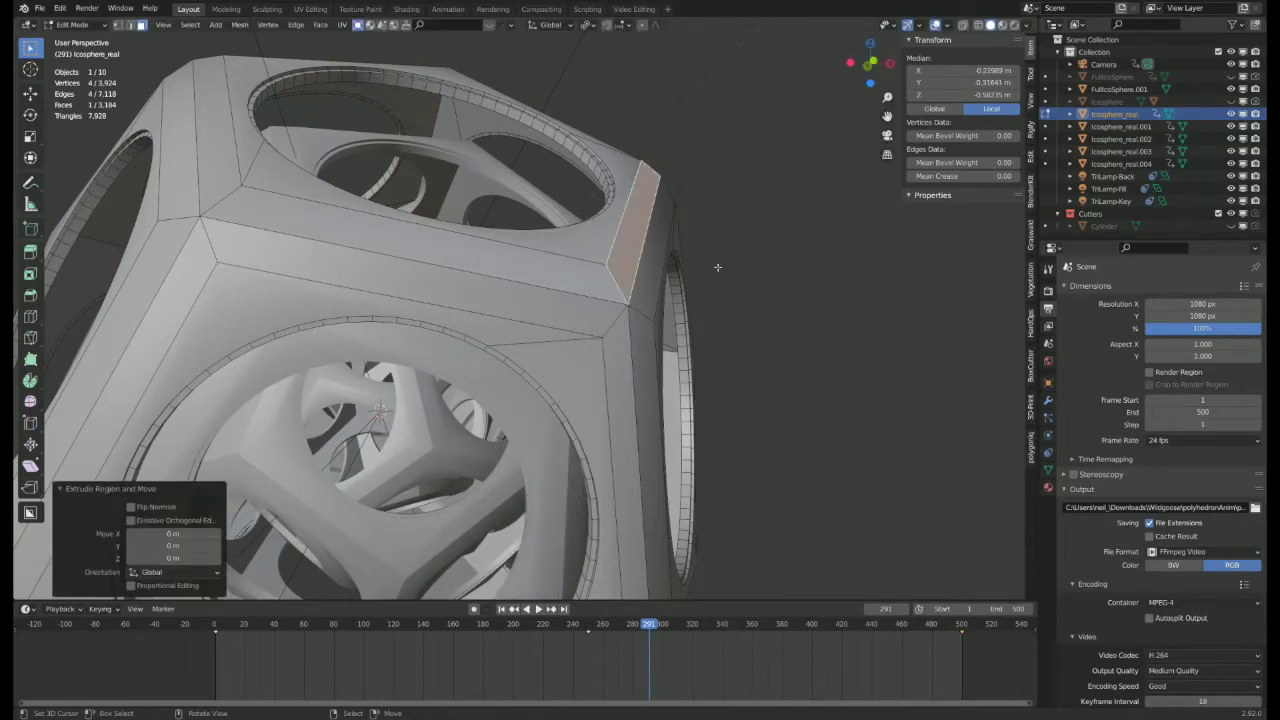
# - Extrude the bevel face outward about 0.12 m and check it while scrubbing the animation to frame 126
pyautogui.press('e')
pyautogui.click(763, 271)
pyautogui.scroll(-4, 763, 271)
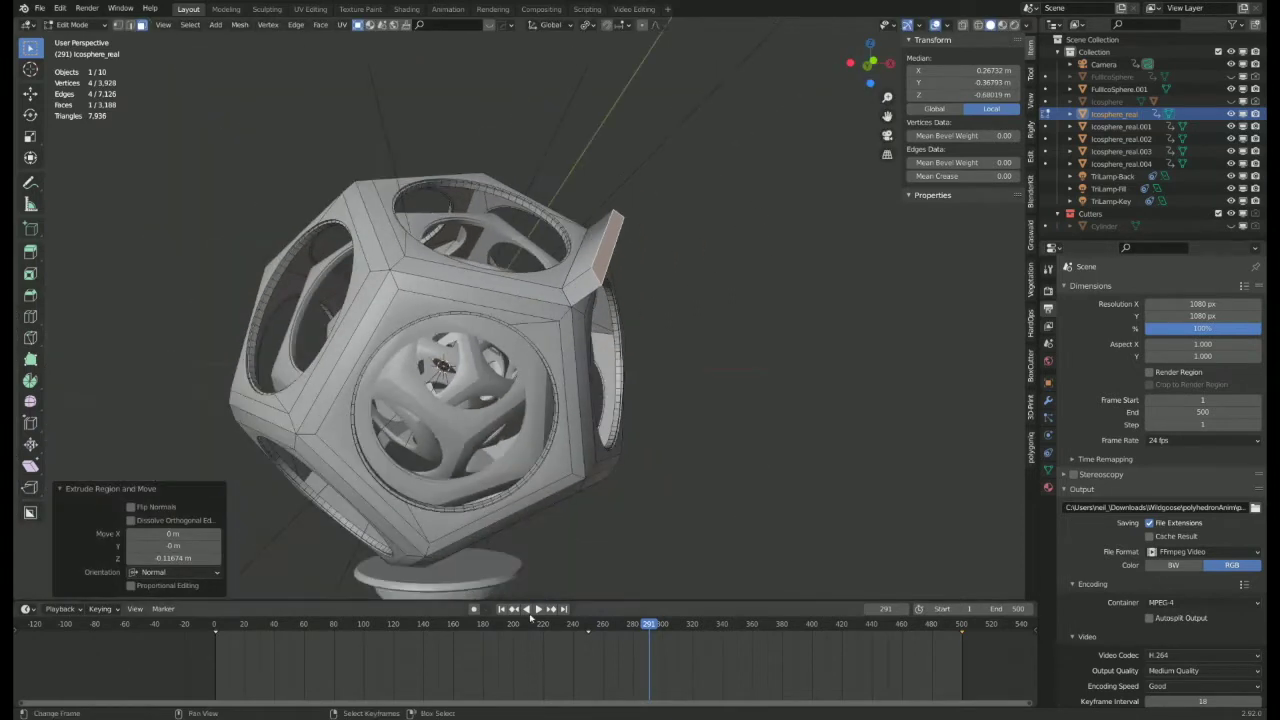
pyautogui.moveTo(646, 649); pyautogui.dragTo(403, 686)
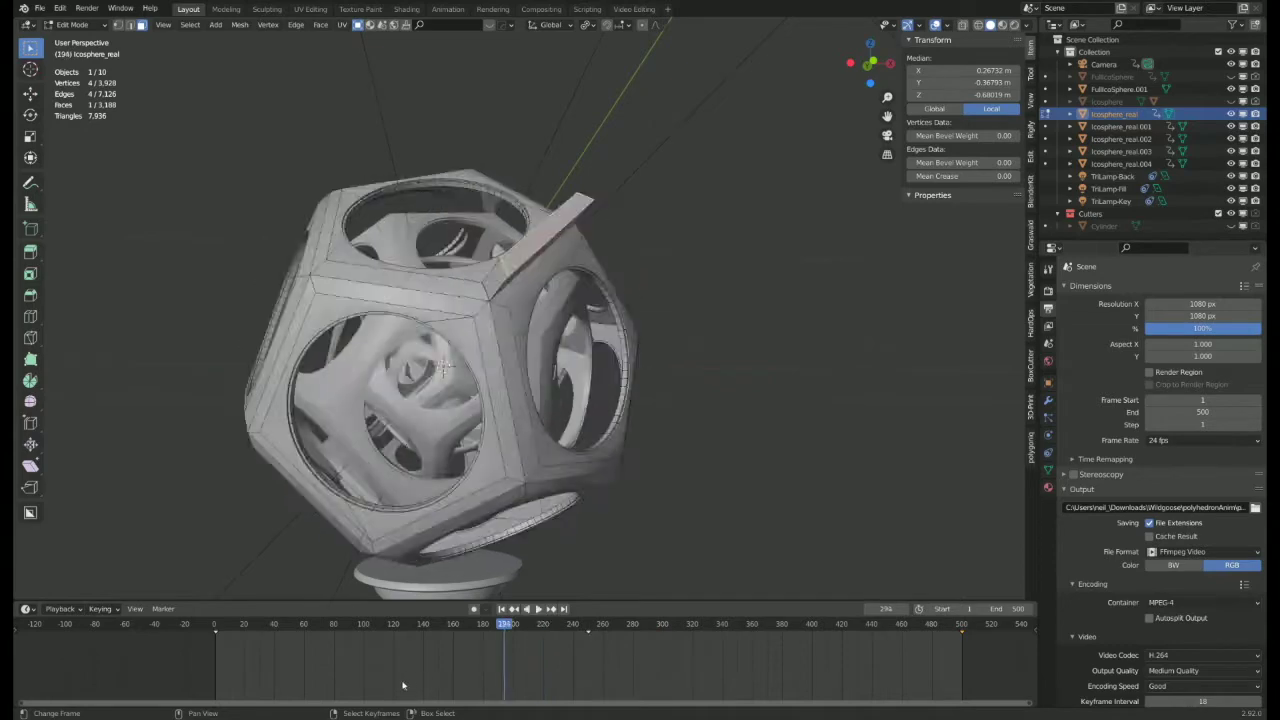
pyautogui.moveTo(769, 444); pyautogui.dragTo(733, 345, button='middle')
# - Undo the bevel face extrusion and start a new General file without saving the changes to Polyhedron.blend
pyautogui.hotkey('ctrl', 'z')
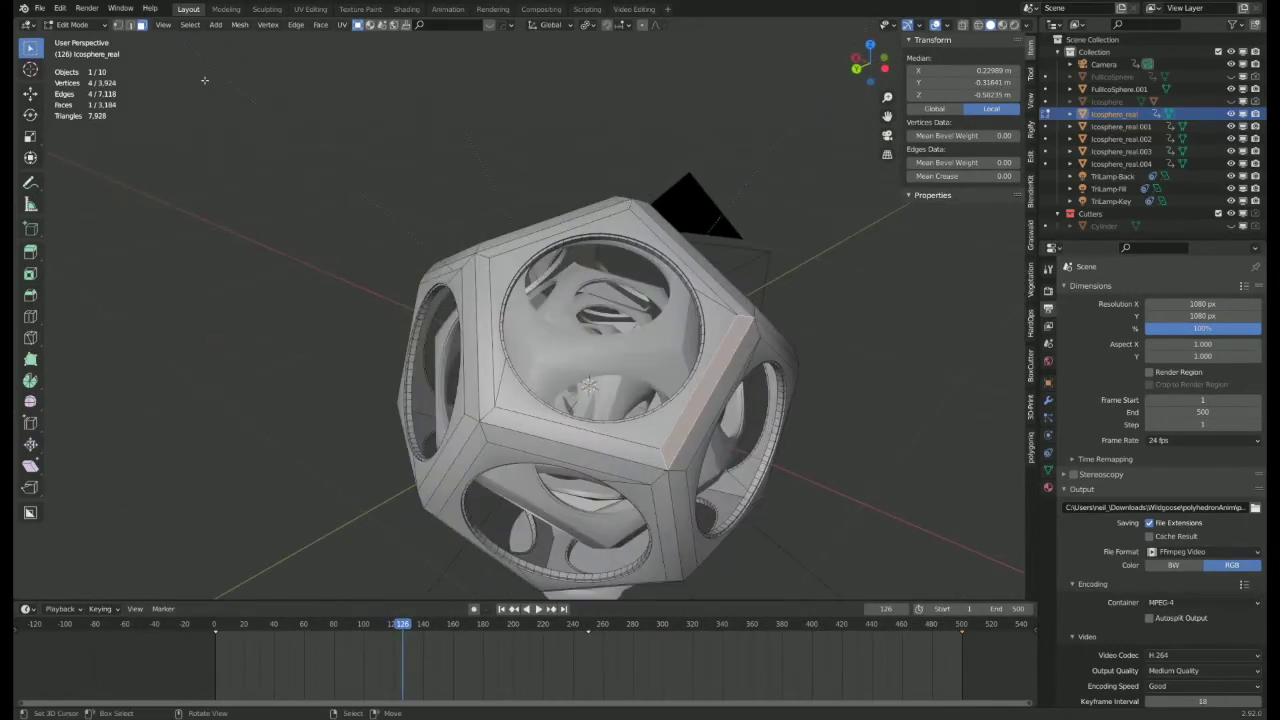
pyautogui.click(40, 10)
pyautogui.moveTo(50, 23)
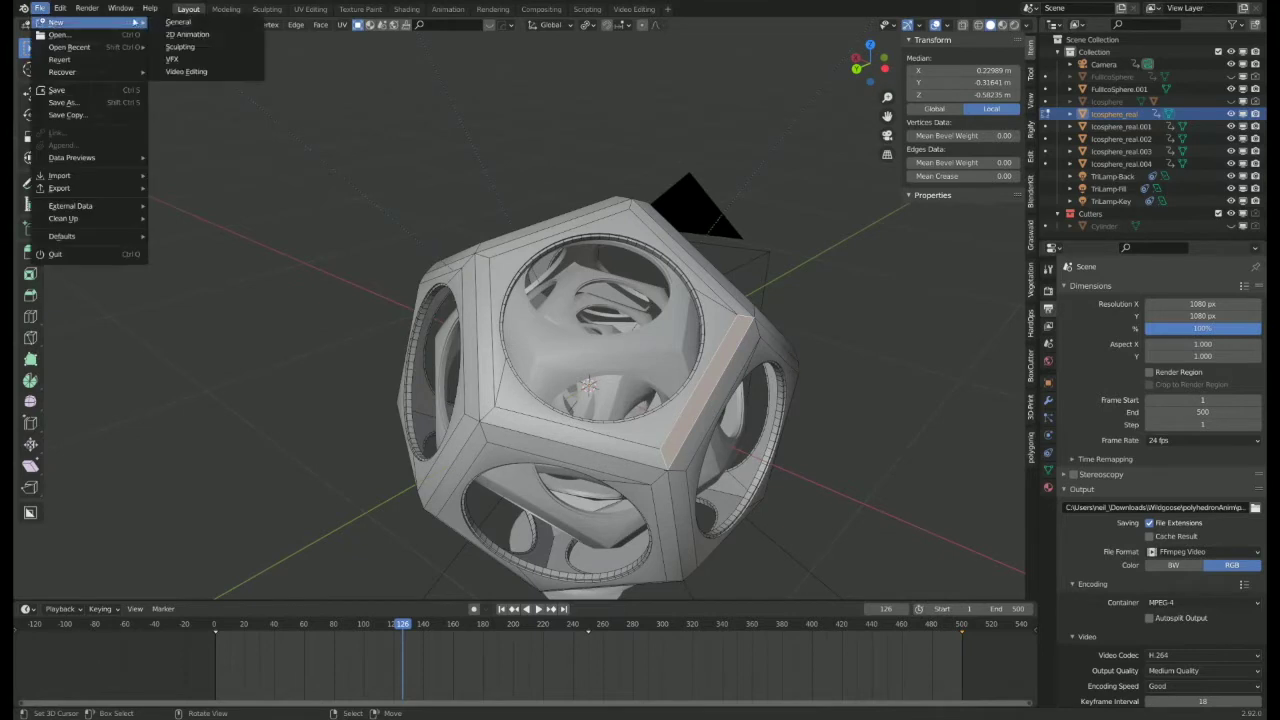
pyautogui.click(205, 26)
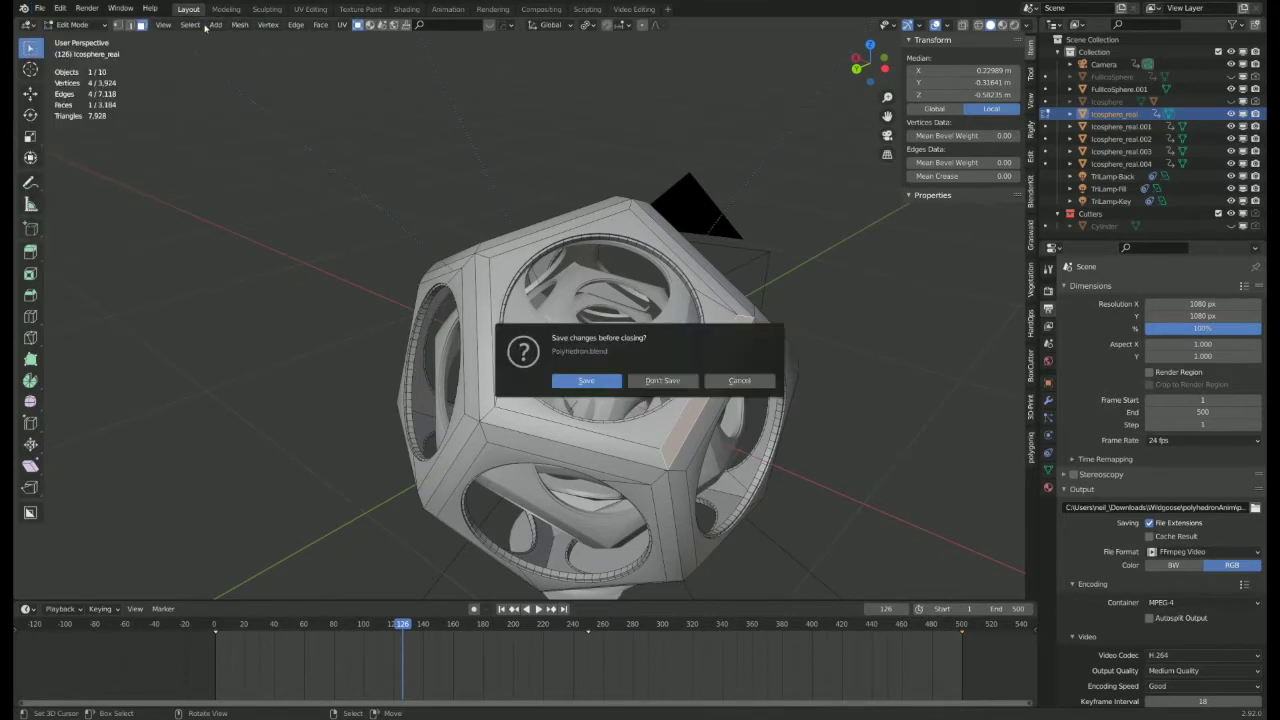
pyautogui.click(689, 382)
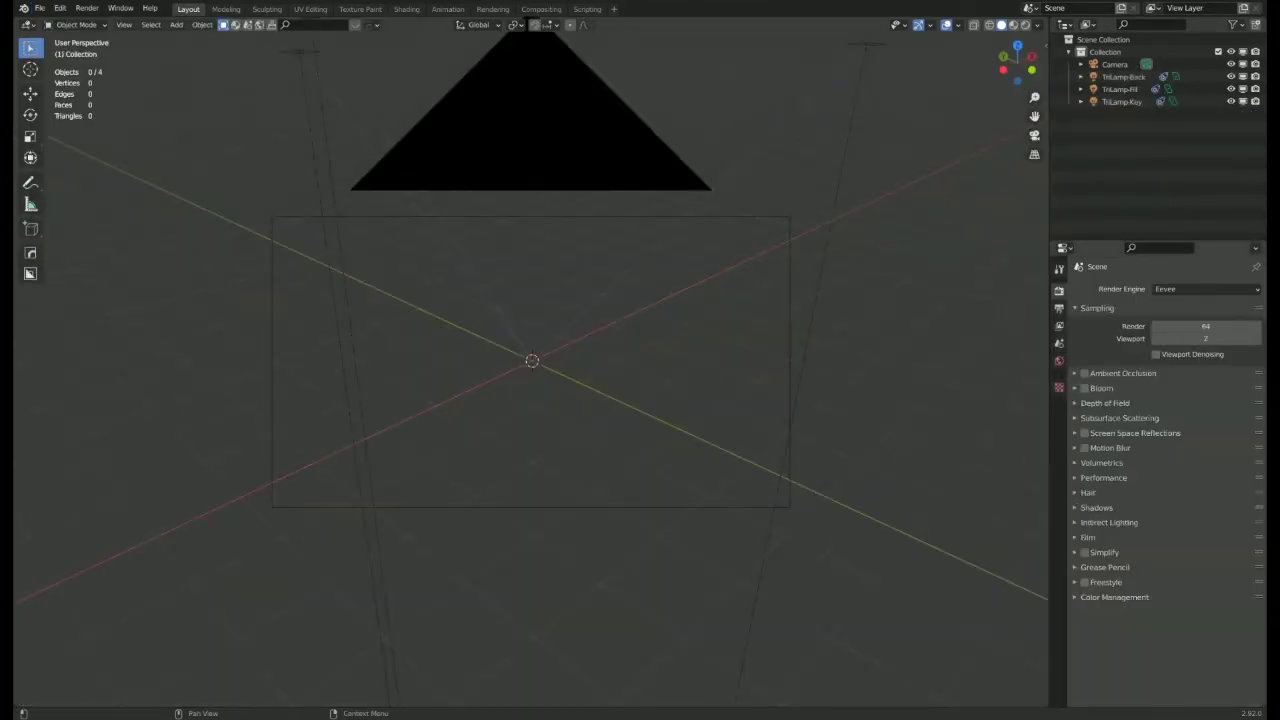
# - Add a cube mesh to the empty scene and view it from an angle
pyautogui.hotkey('shift', 'a')
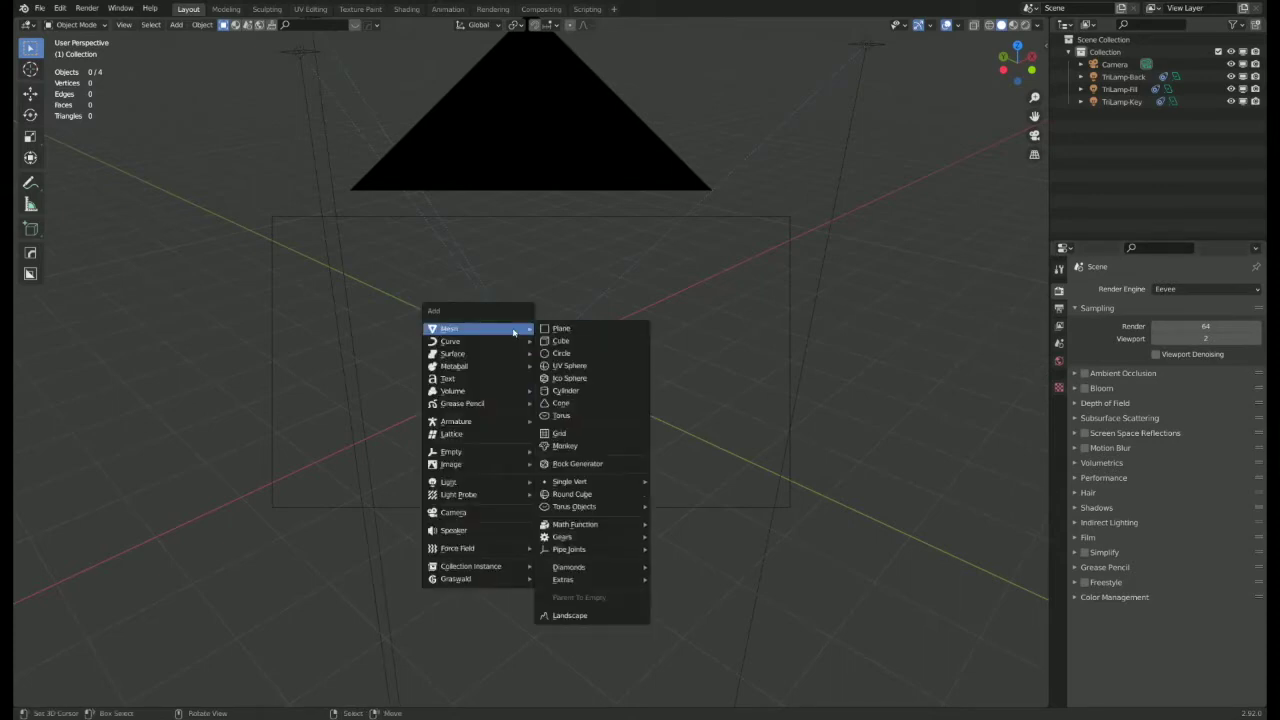
pyautogui.click(585, 342)
pyautogui.moveTo(585, 342); pyautogui.dragTo(567, 364, button='middle')
pyautogui.moveTo(743, 399); pyautogui.dragTo(519, 351, button='middle')
# - Flatten the whole cube mesh along the Z axis to about 0.14 of its height, forming a thin slab
pyautogui.press('Tab')
pyautogui.press('s')
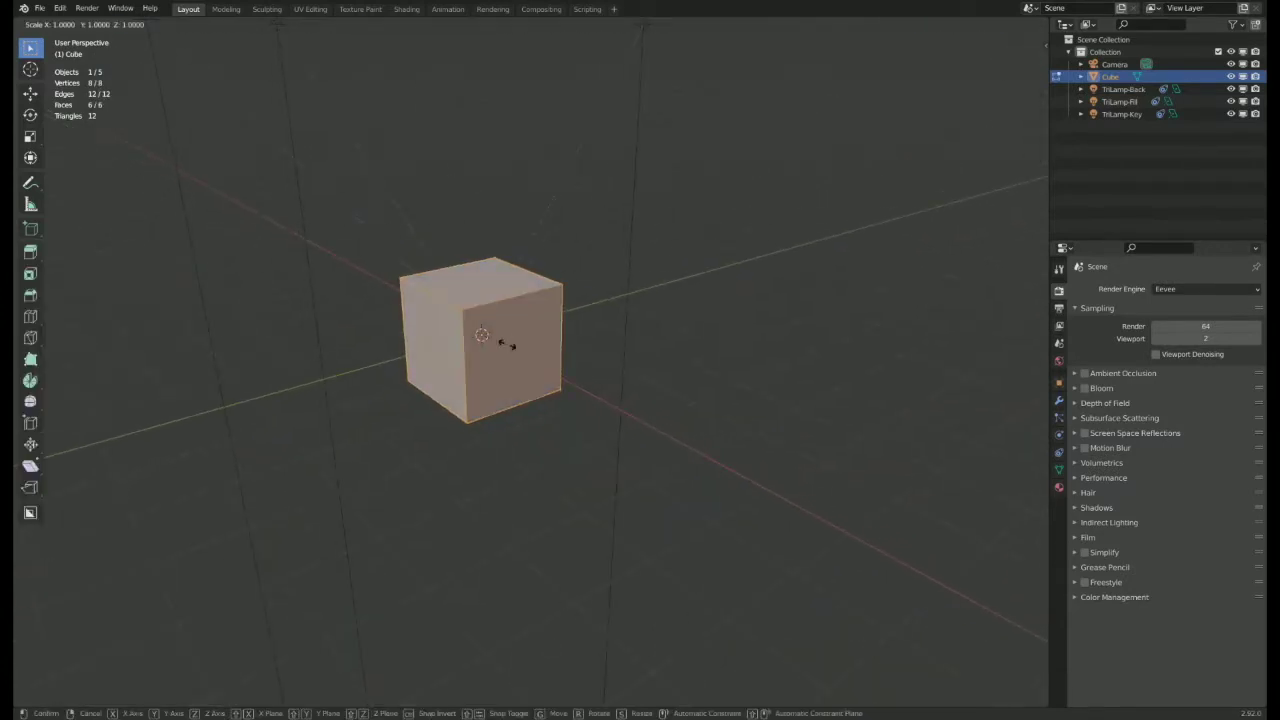
pyautogui.press('z')
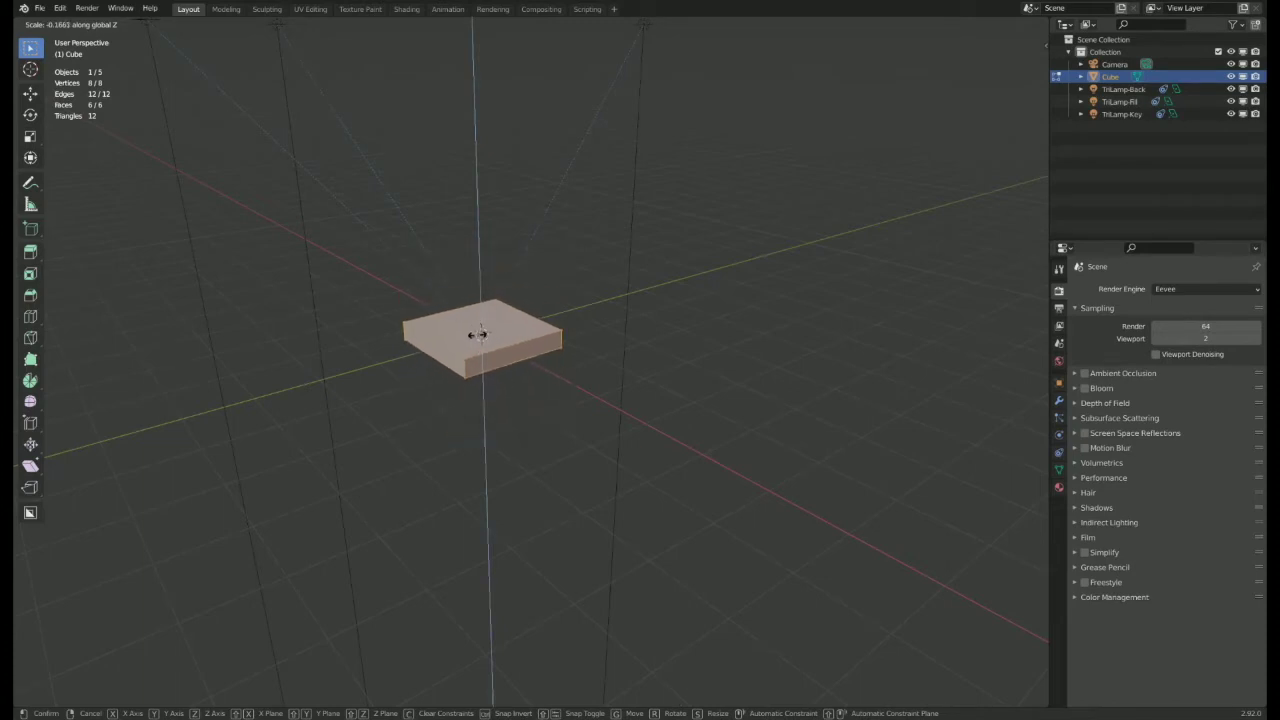
pyautogui.click(515, 343)
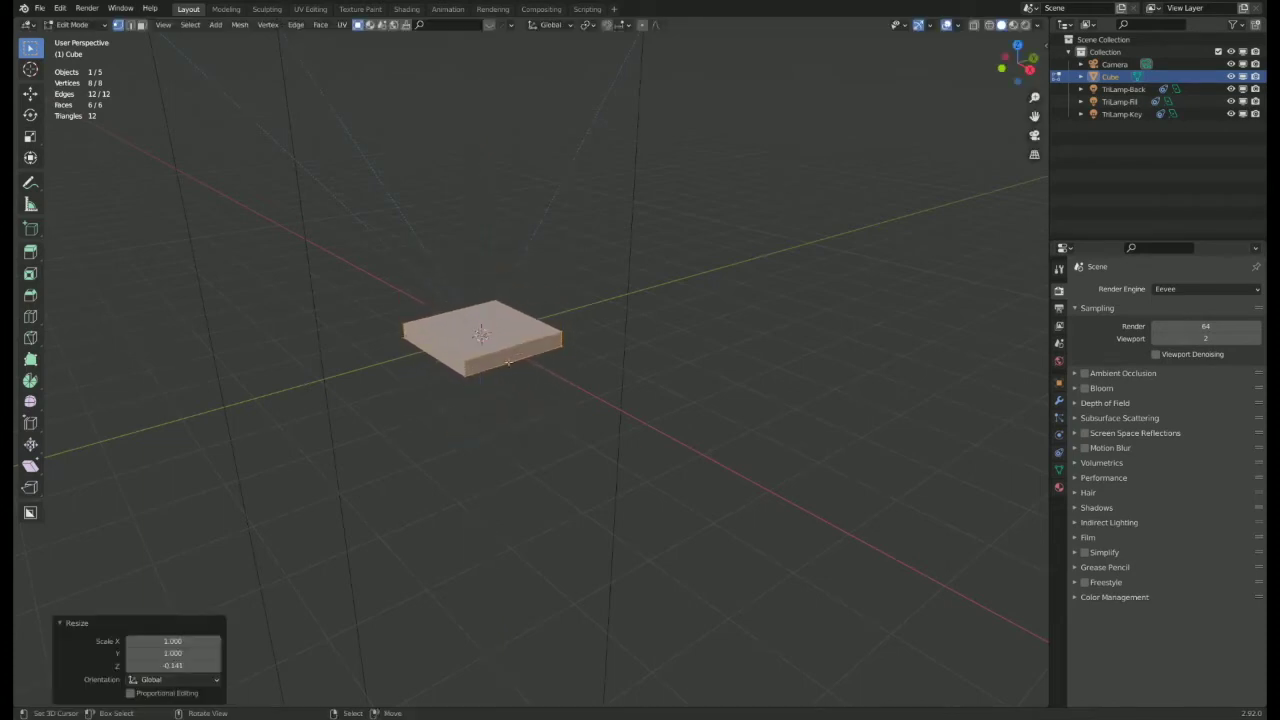
# - Add two loop cuts across the slab and scale them apart along Y by about 2.43, close to the side edges
pyautogui.moveTo(515, 343); pyautogui.dragTo(475, 474, button='middle')
pyautogui.hotkey('ctrl', 'r')
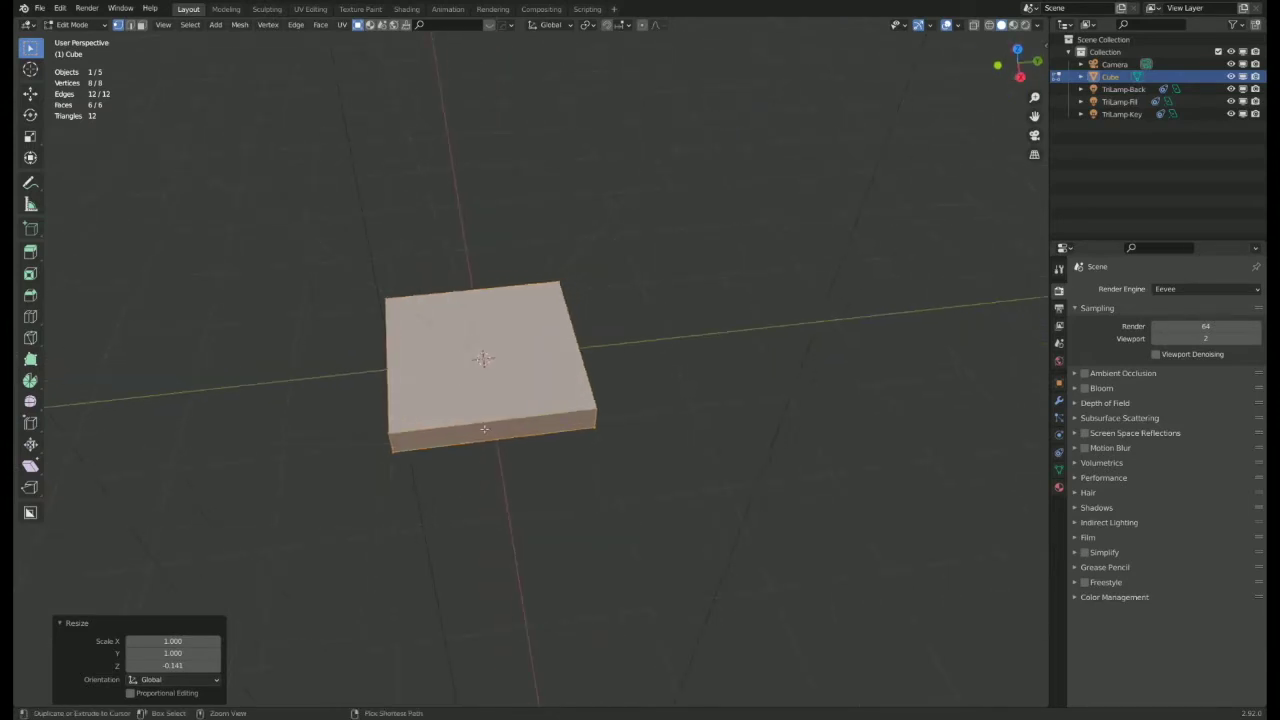
pyautogui.click(485, 418)
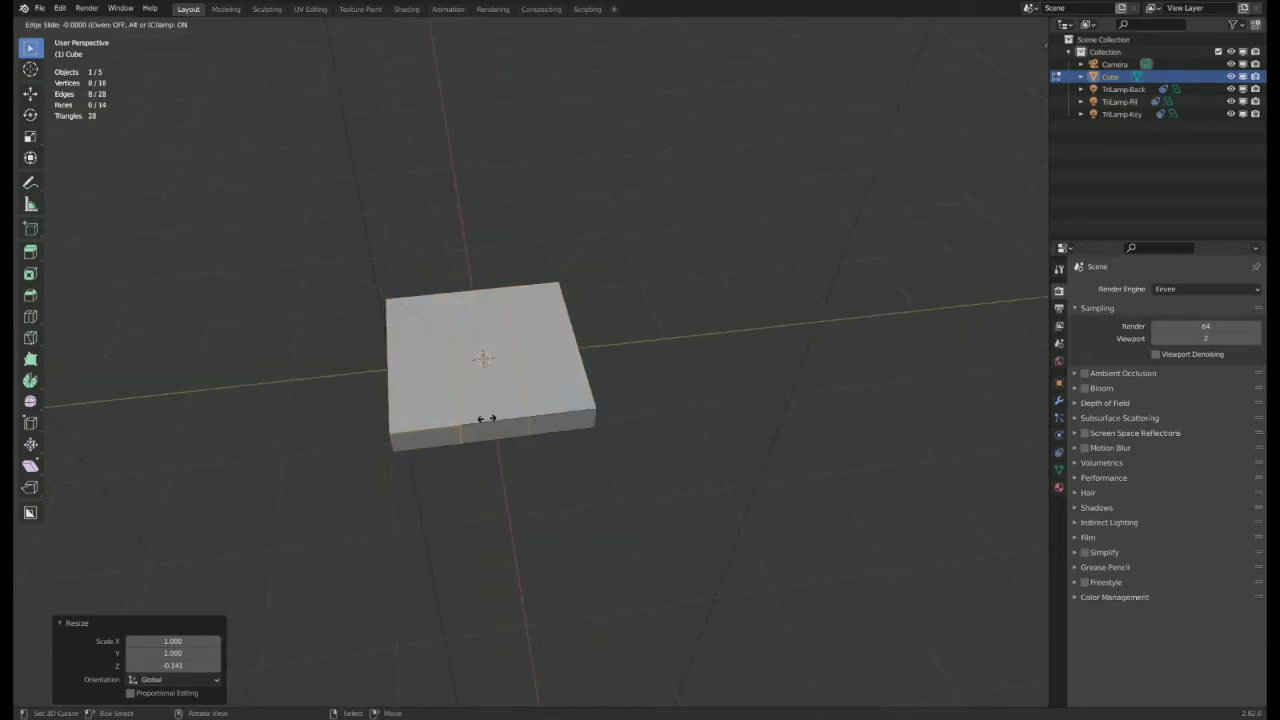
pyautogui.rightClick(487, 418)
pyautogui.press('s')
pyautogui.press('y')
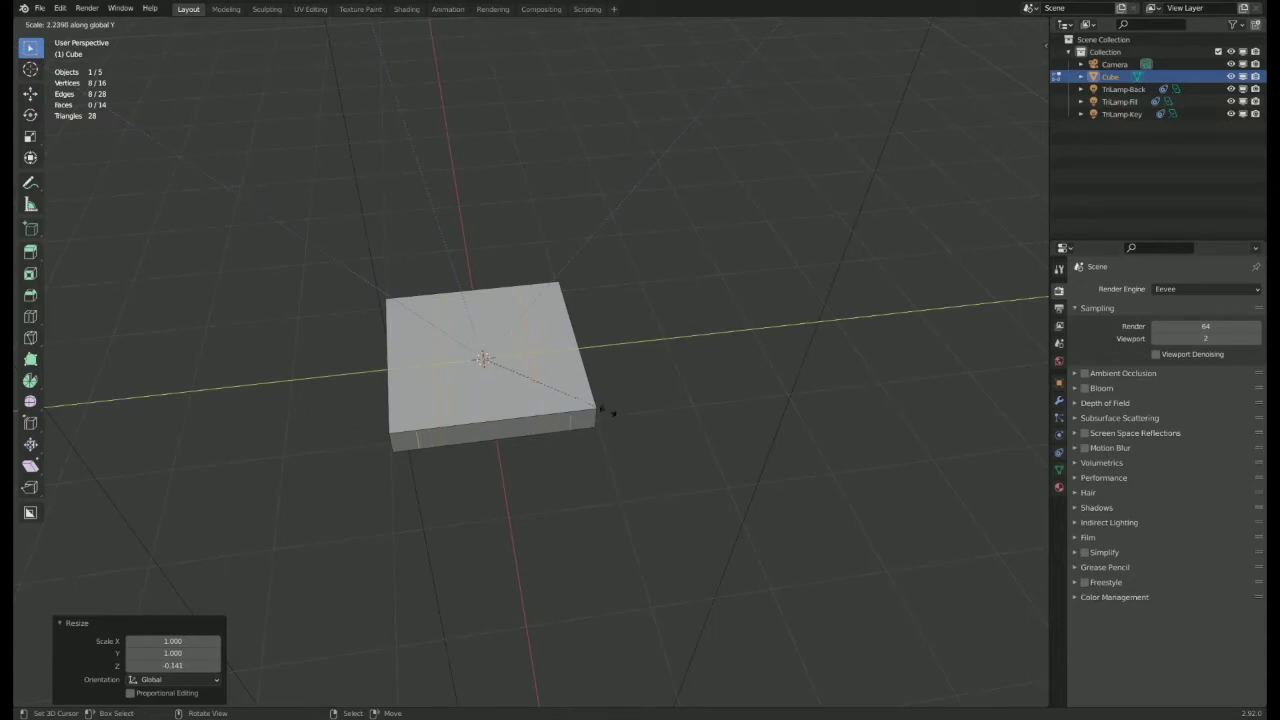
pyautogui.rightClick(617, 410)
# - Add two loop cuts in the other direction and spread them along X close to the slab's front and rear edges
pyautogui.hotkey('ctrl', 'r')
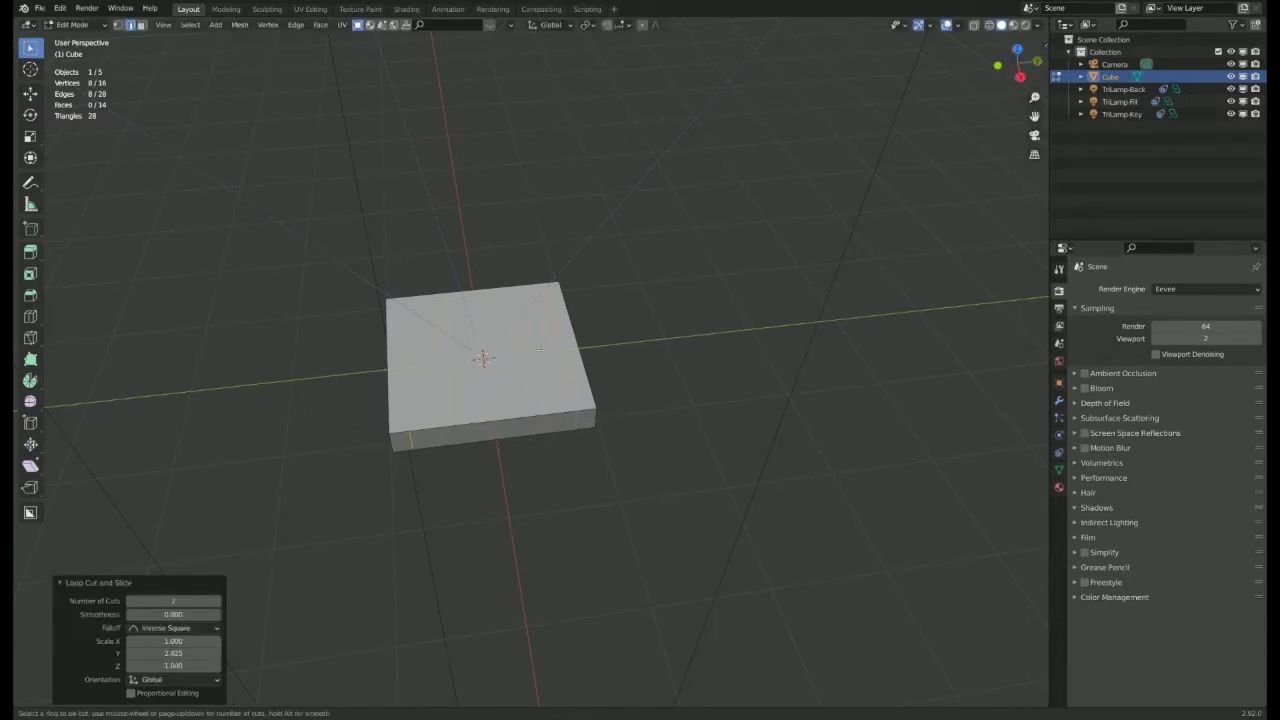
pyautogui.click(548, 342)
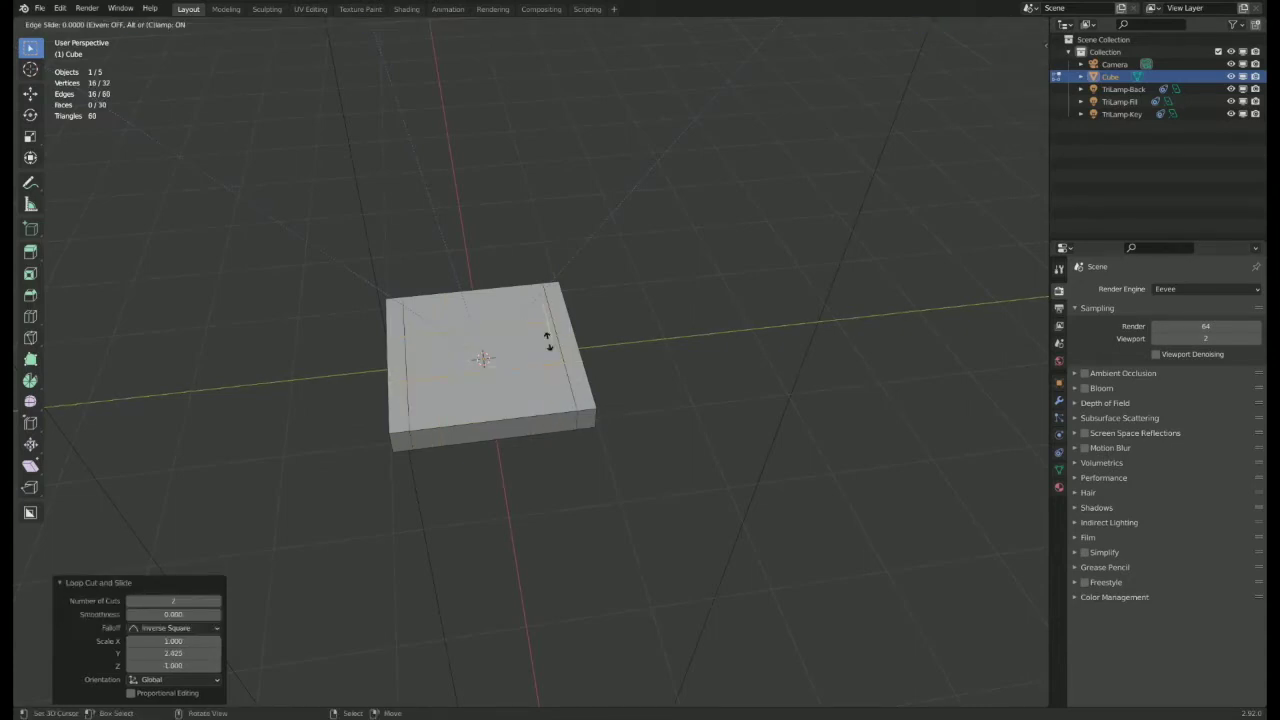
pyautogui.rightClick(548, 341)
pyautogui.press('s')
pyautogui.press('x')
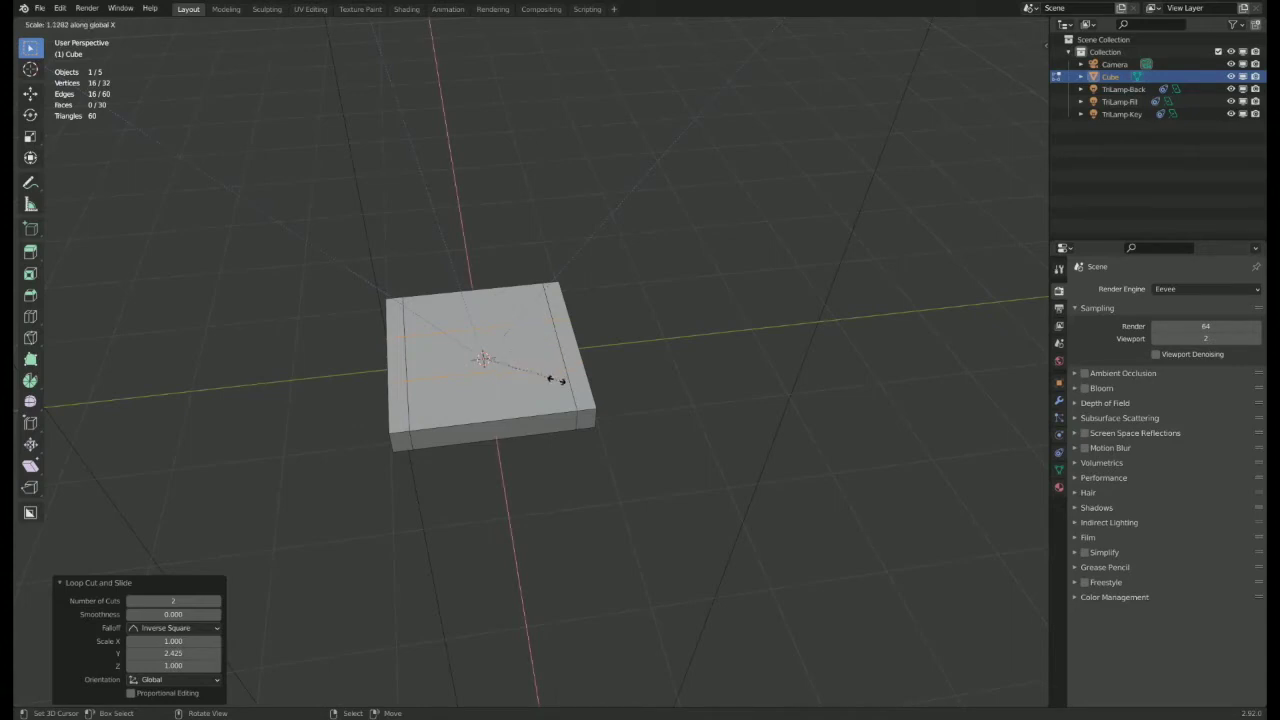
pyautogui.click(584, 488)
# - Select the four small corner faces on the underside of the slab
pyautogui.moveTo(590, 420); pyautogui.dragTo(514, 294, button='middle')
pyautogui.press('3')
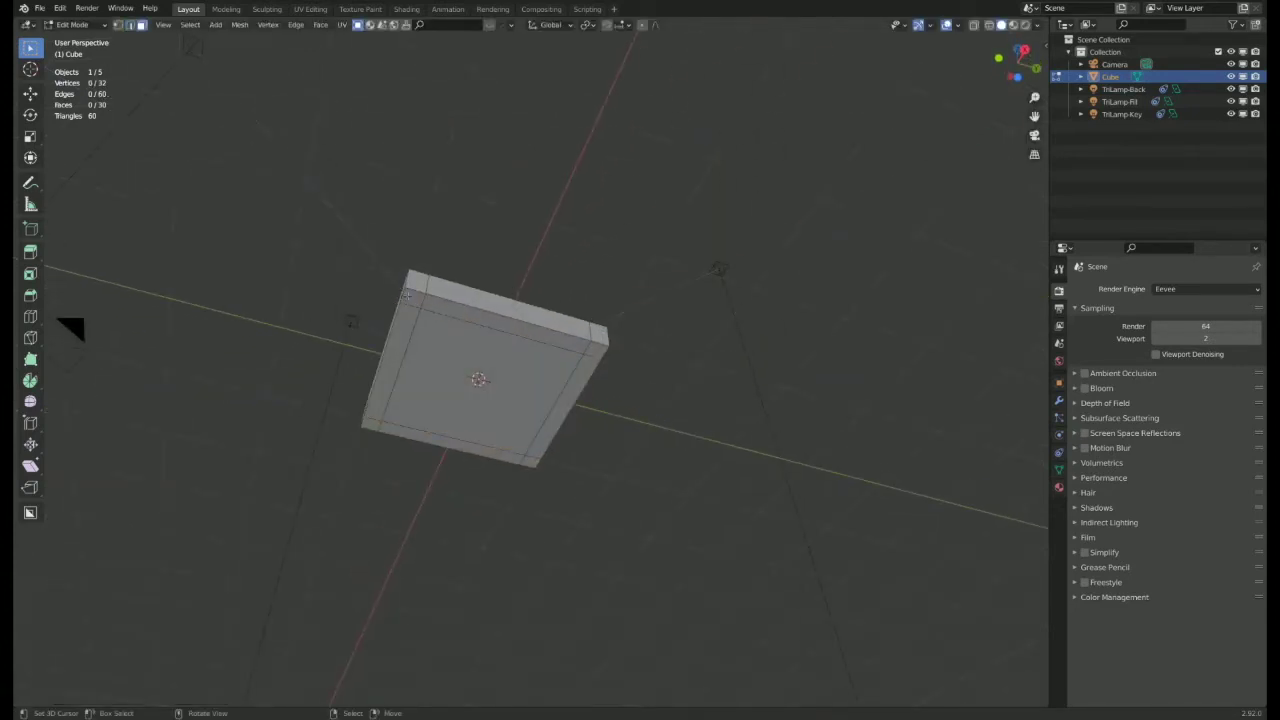
pyautogui.keyDown('shift'); pyautogui.click(596, 349); pyautogui.keyUp('shift')
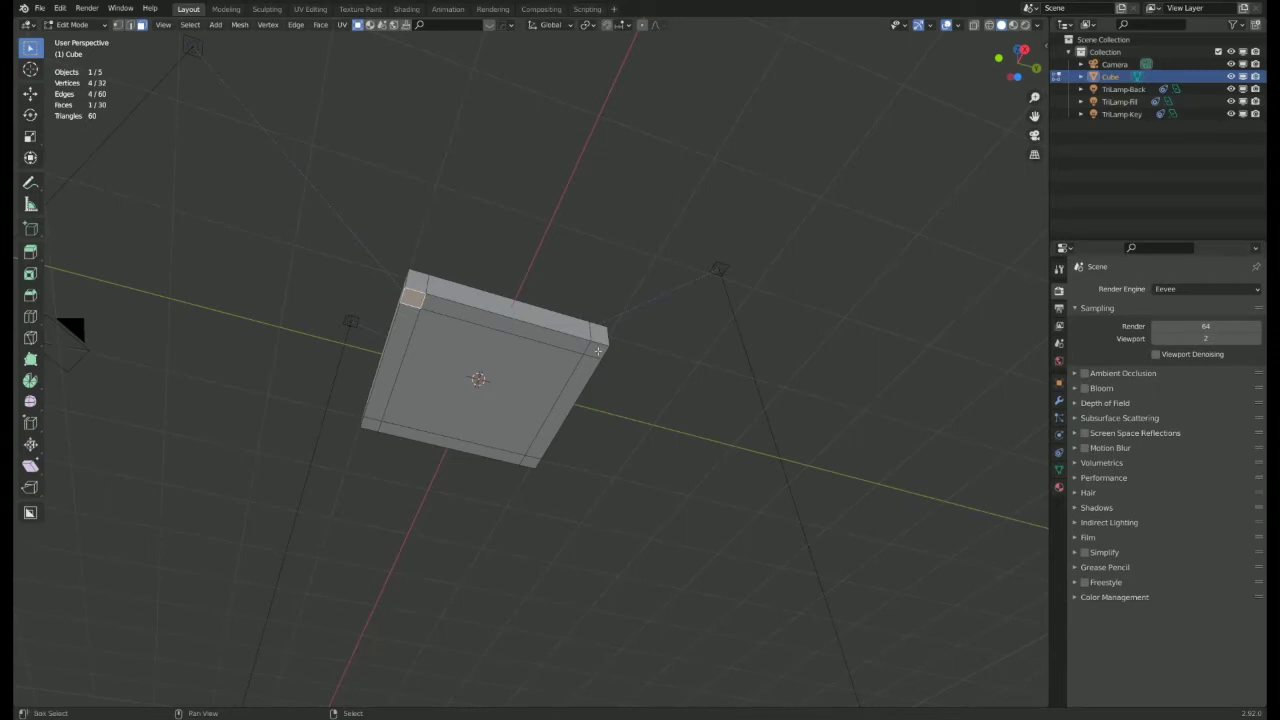
pyautogui.keyDown('shift'); pyautogui.click(529, 462); pyautogui.keyUp('shift')
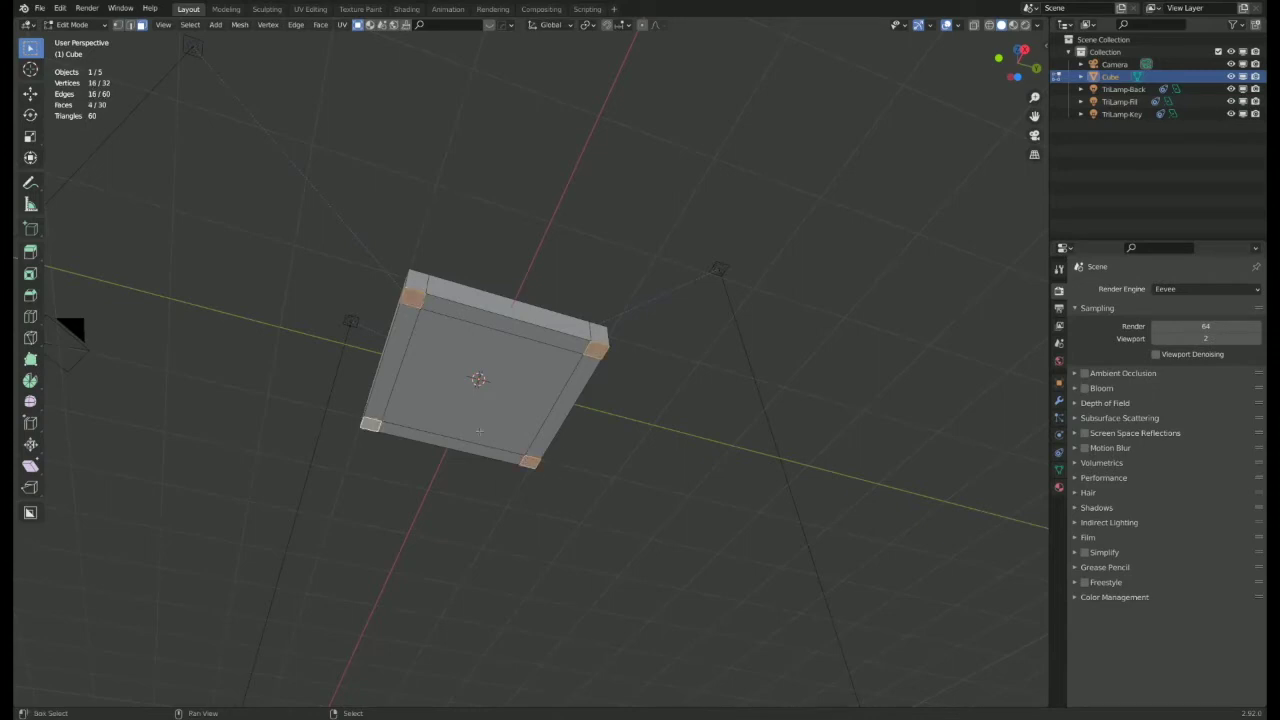
pyautogui.moveTo(479, 431); pyautogui.dragTo(484, 442, button='middle')
pyautogui.press('e')
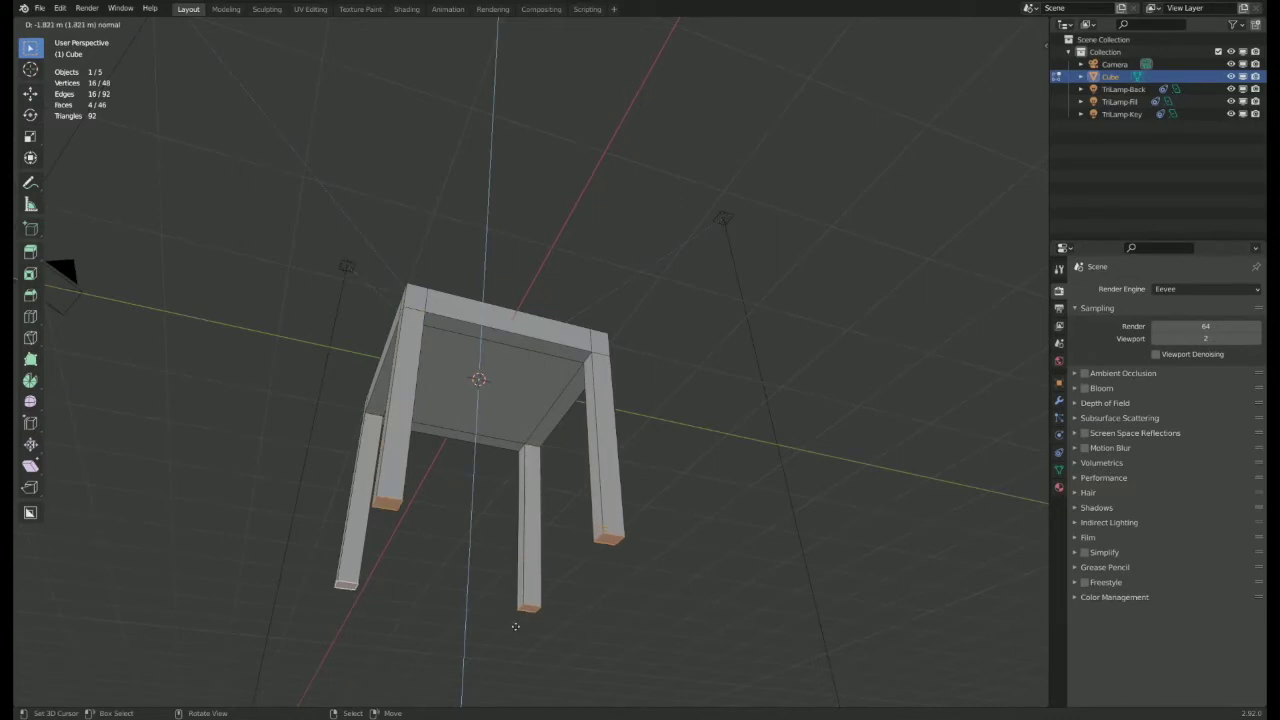
pyautogui.press('z')
pyautogui.rightClick(494, 513)
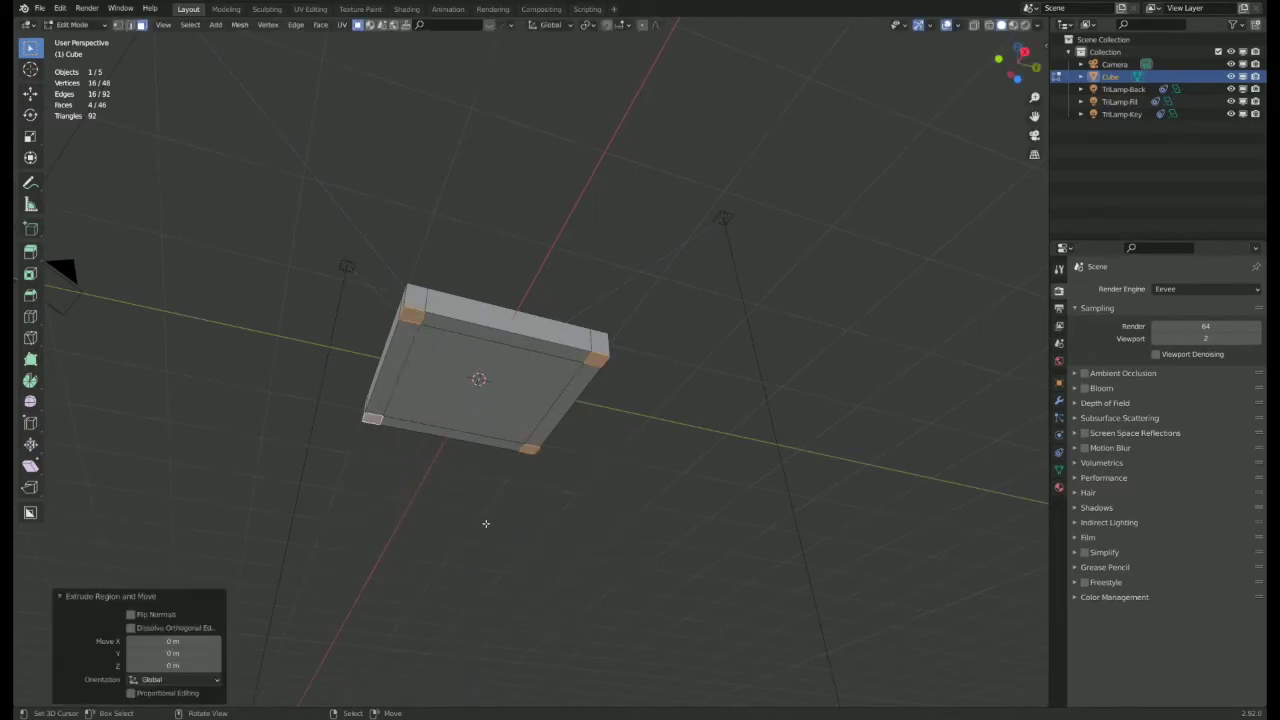
# - Extrude the four selected corner faces downward about 1.81 m to form the chair legs
pyautogui.press('e')
pyautogui.click(453, 488)
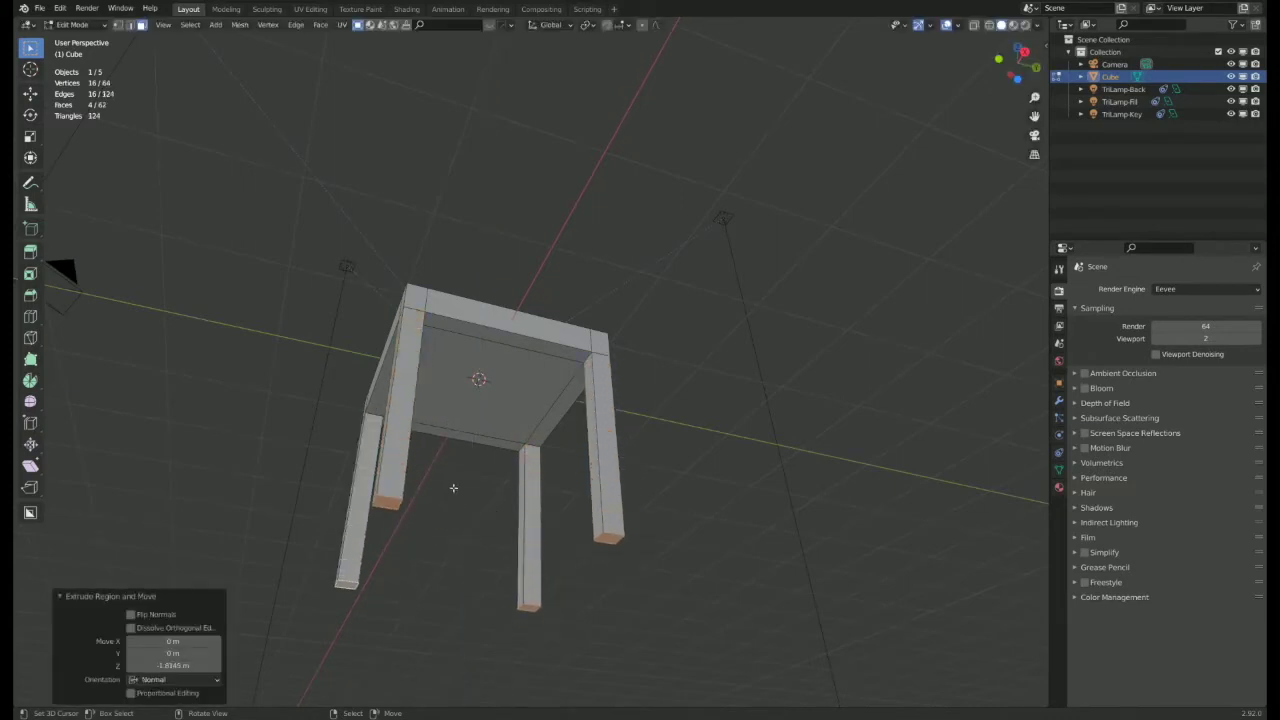
pyautogui.moveTo(453, 488); pyautogui.dragTo(416, 423, button='middle')
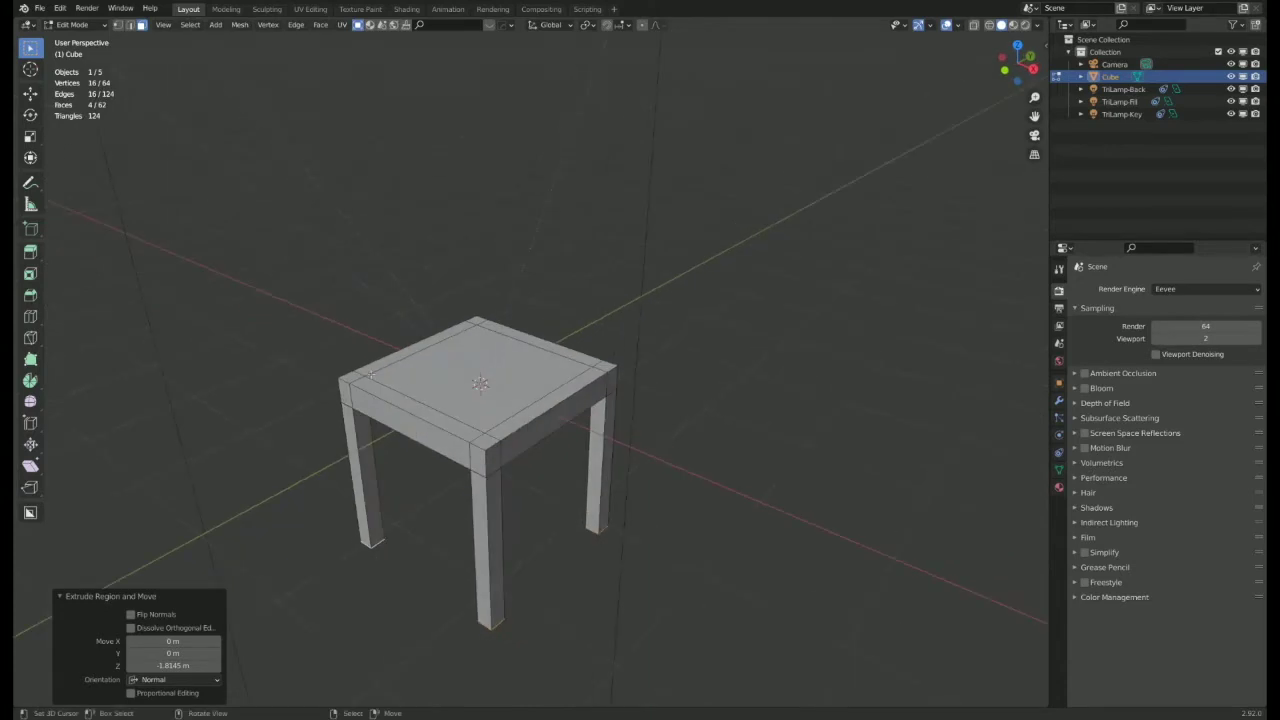
# - Select the three top faces along the seat's rear edge and extrude them upward about 2.61 m as a backrest
pyautogui.click(351, 377)
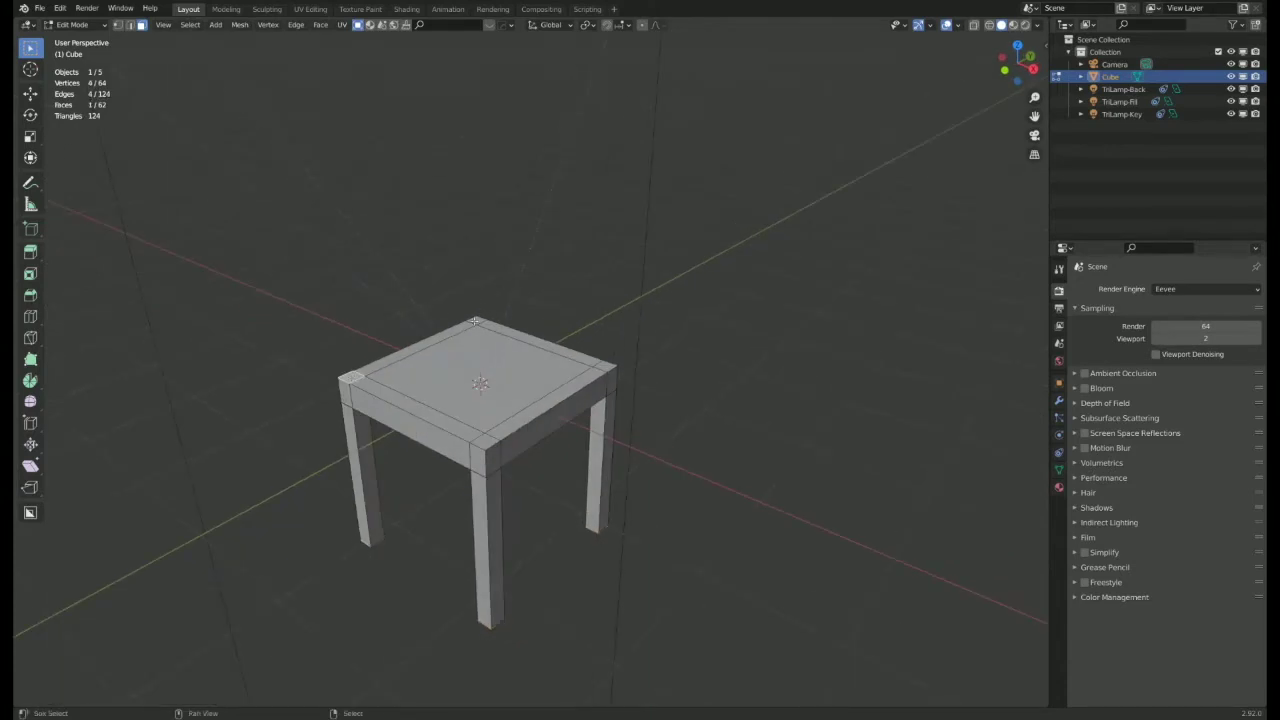
pyautogui.keyDown('shift'); pyautogui.click(456, 331); pyautogui.keyUp('shift')
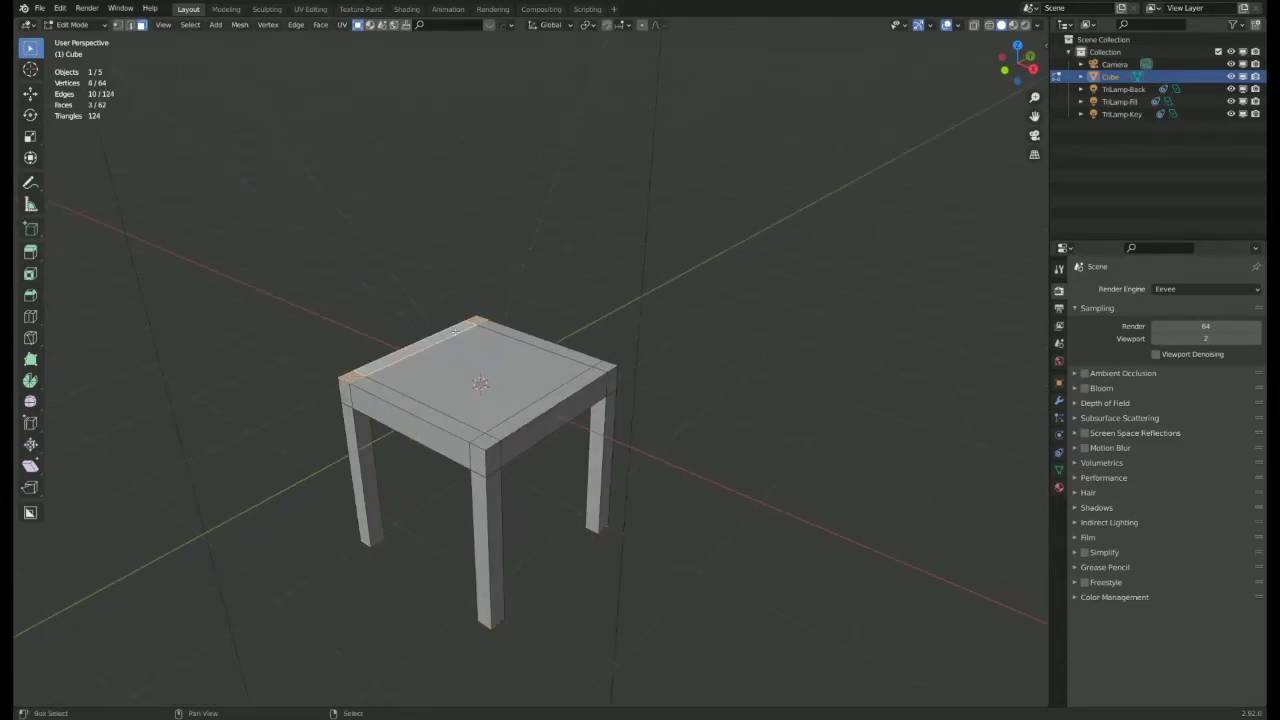
pyautogui.press('e')
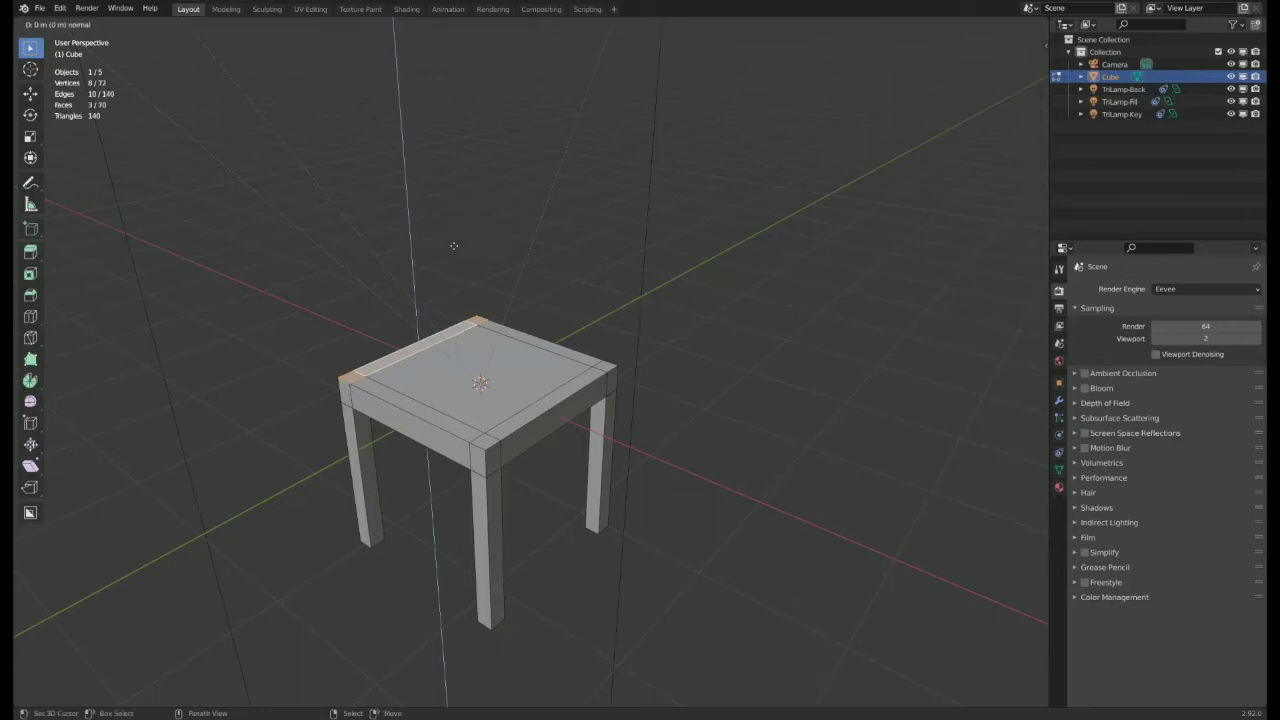
pyautogui.click(470, 150)
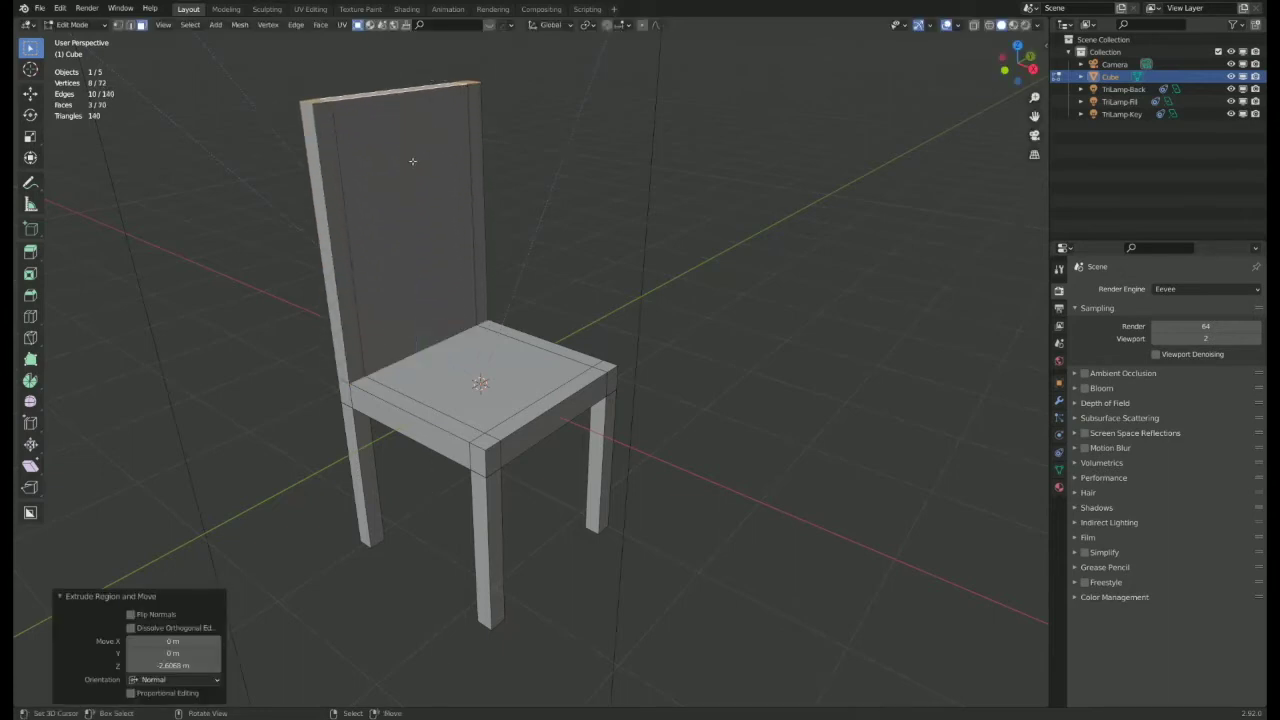
# - Add one horizontal loop cut around the backrest and slide it upward from the middle
pyautogui.hotkey('ctrl', 'r')
pyautogui.click(468, 138)
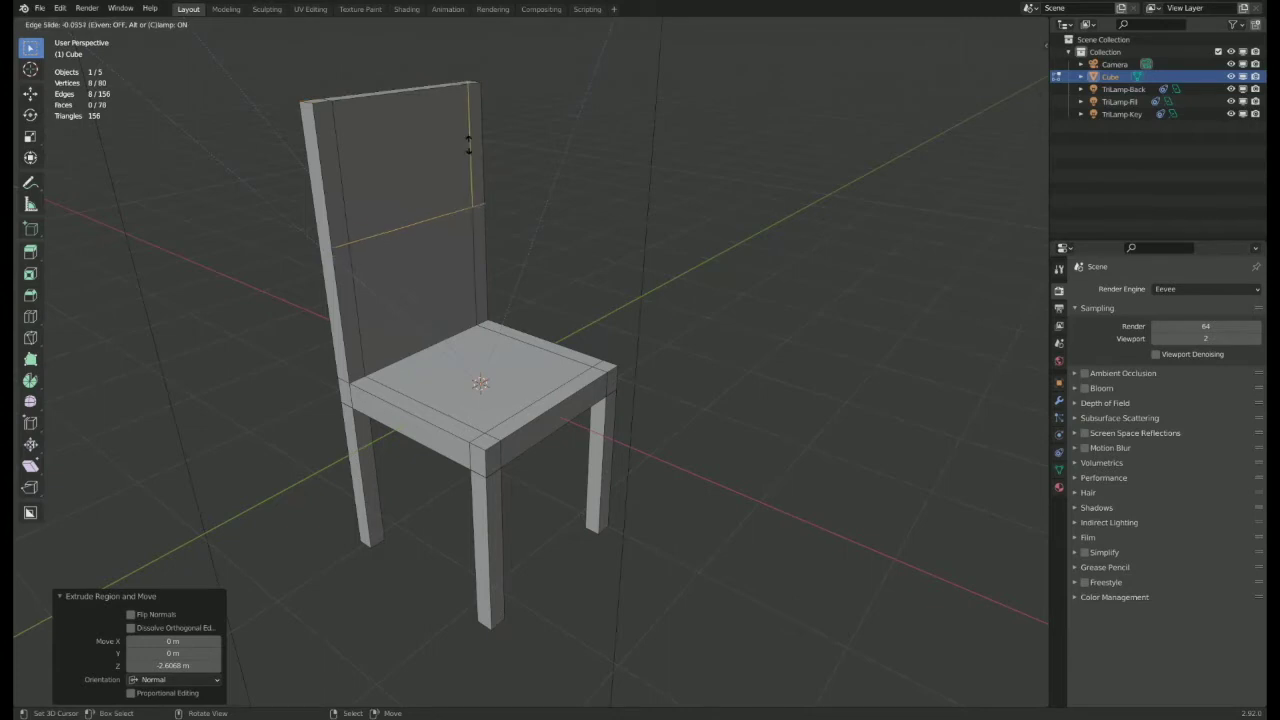
pyautogui.click(458, 110)
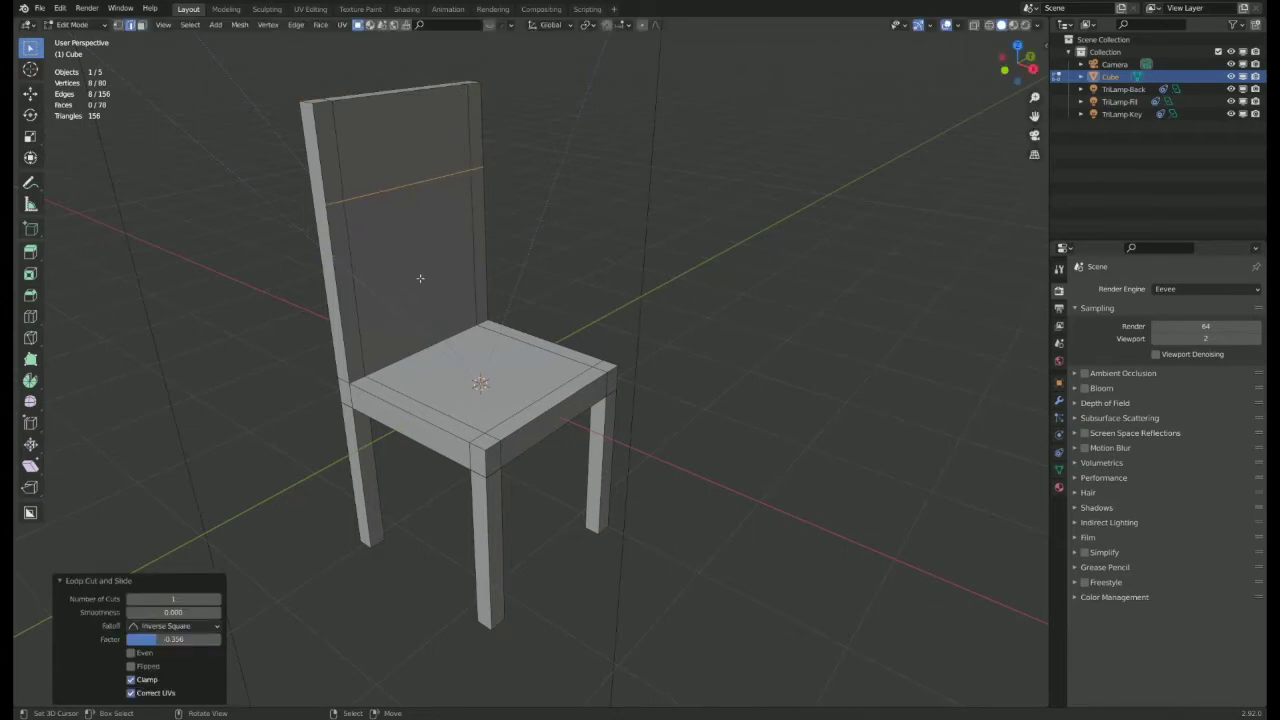
# - Delete the front and rear faces of the backrest's lower centre panel to open it up
pyautogui.click(416, 276)
pyautogui.press('x')
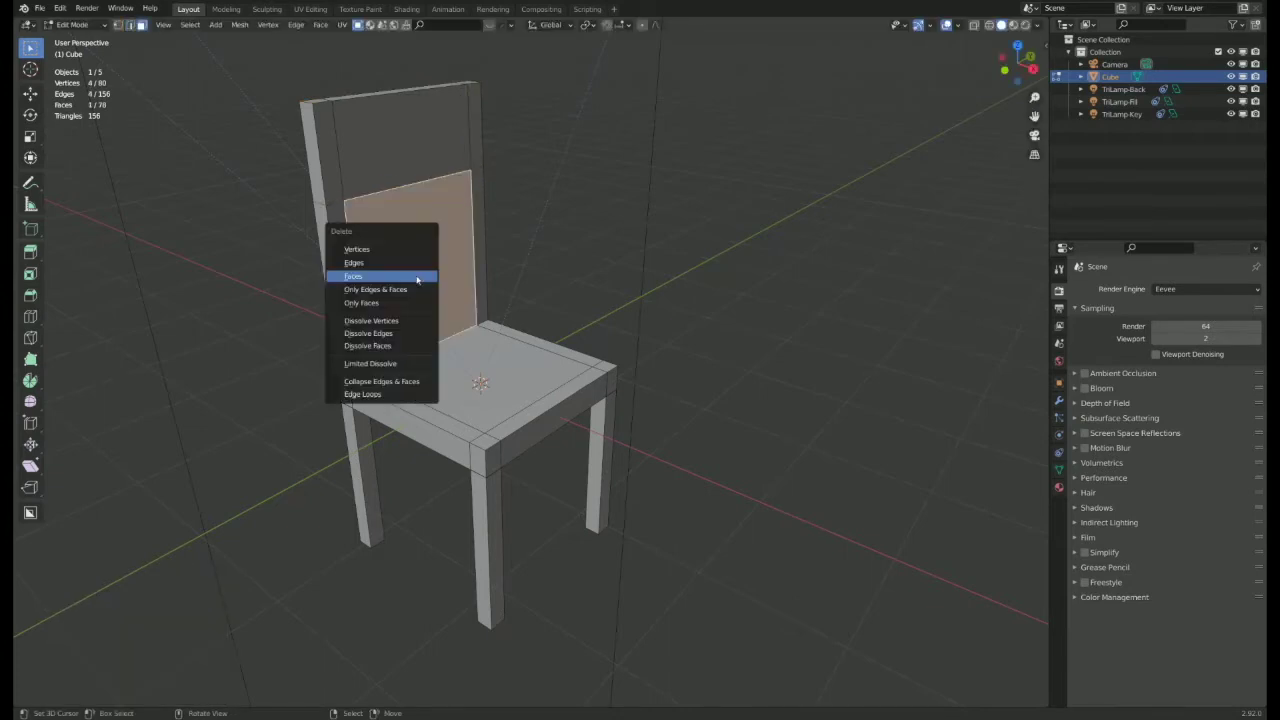
pyautogui.click(414, 272)
pyautogui.press('x')
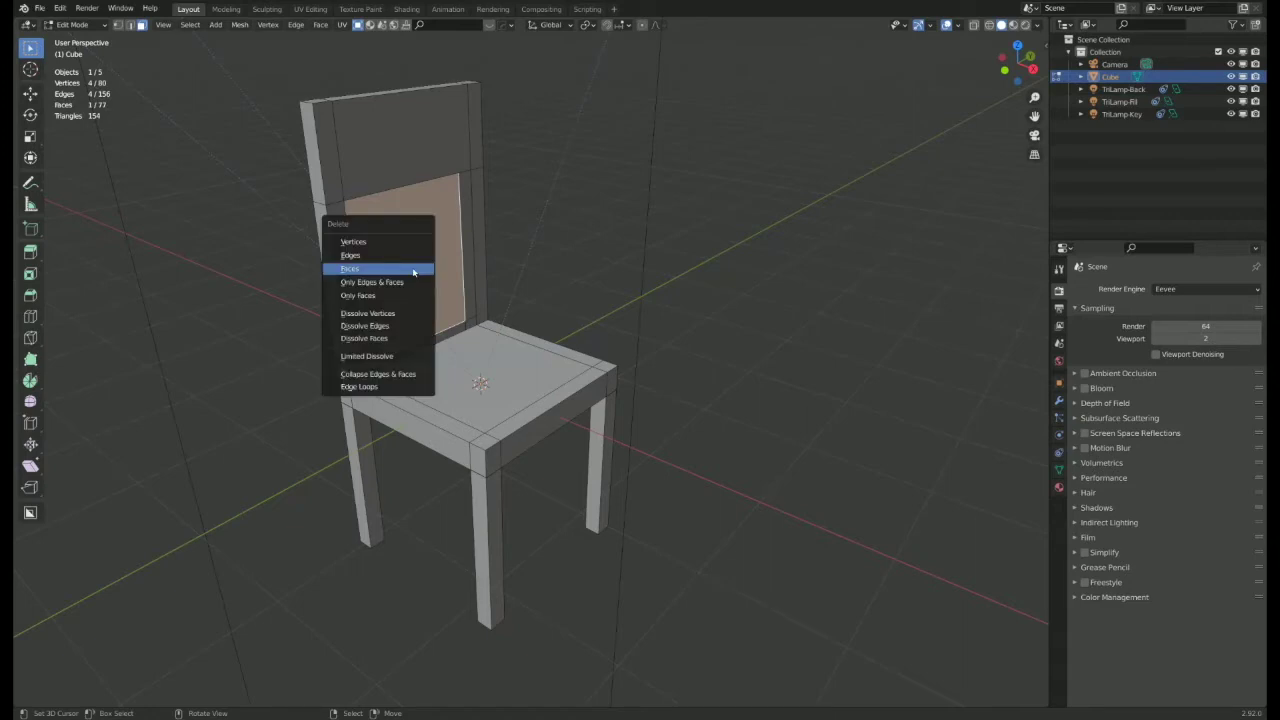
pyautogui.click(412, 268)
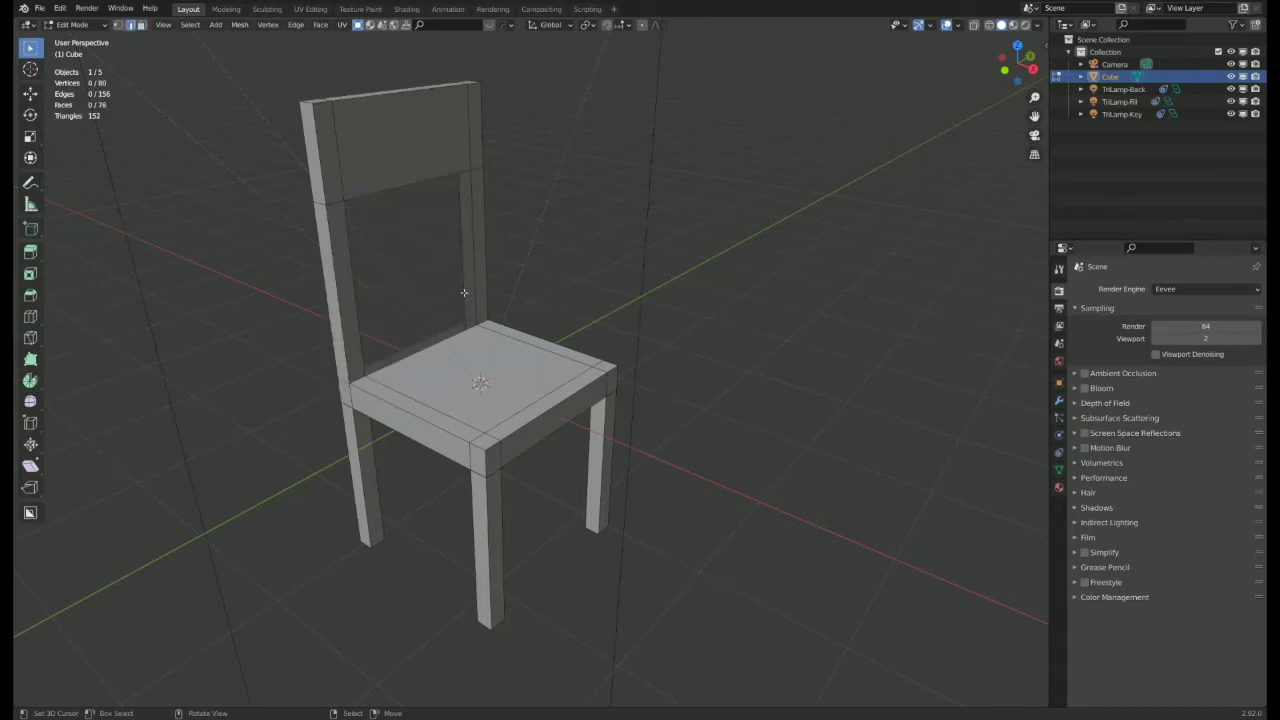
# - Select the front and rear edge loops of the backrest opening and join them with Bridge Edge Loops
pyautogui.press('alt')
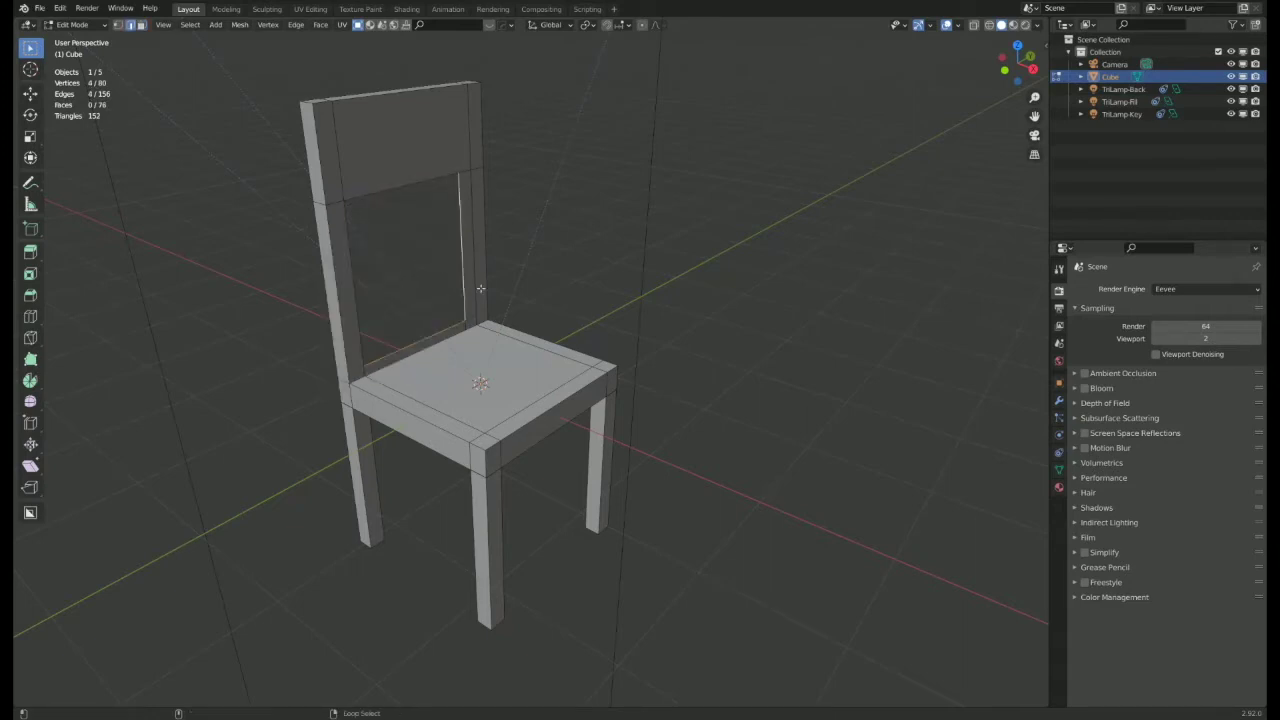
pyautogui.keyDown('alt'); pyautogui.click(474, 291); pyautogui.keyUp('alt')
pyautogui.press('F3')
pyautogui.write('br')
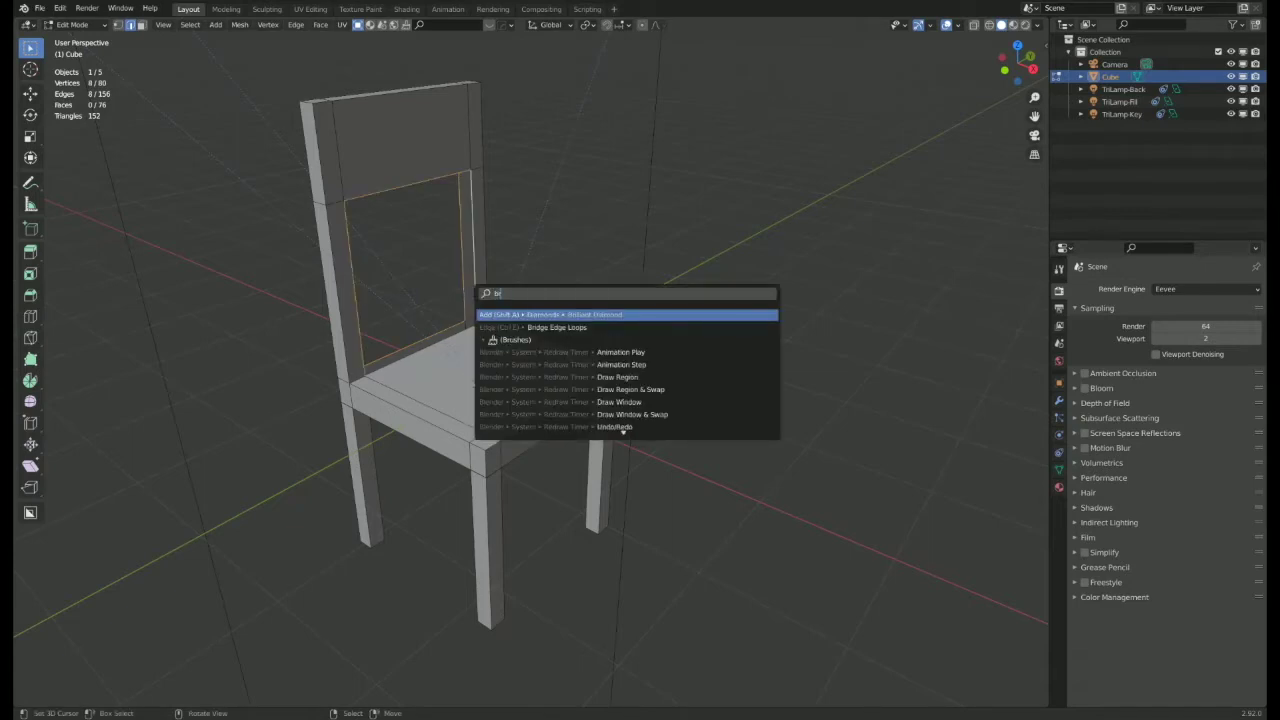
pyautogui.press('Down')
pyautogui.press('Return')
pyautogui.moveTo(474, 299); pyautogui.dragTo(483, 366, button='middle')
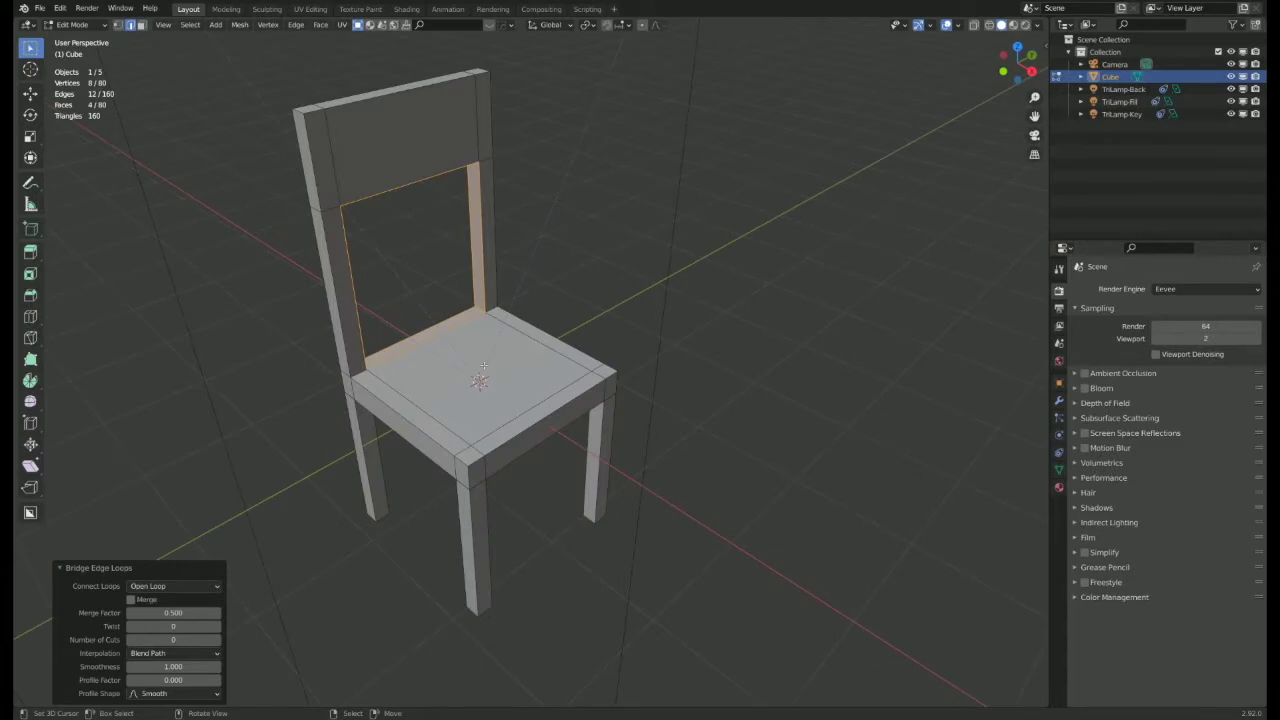
# - Select the large centre face of the seat and extrude it upward about 0.07 m to form a cushion
pyautogui.click(481, 368)
pyautogui.press('3')
pyautogui.click(481, 369)
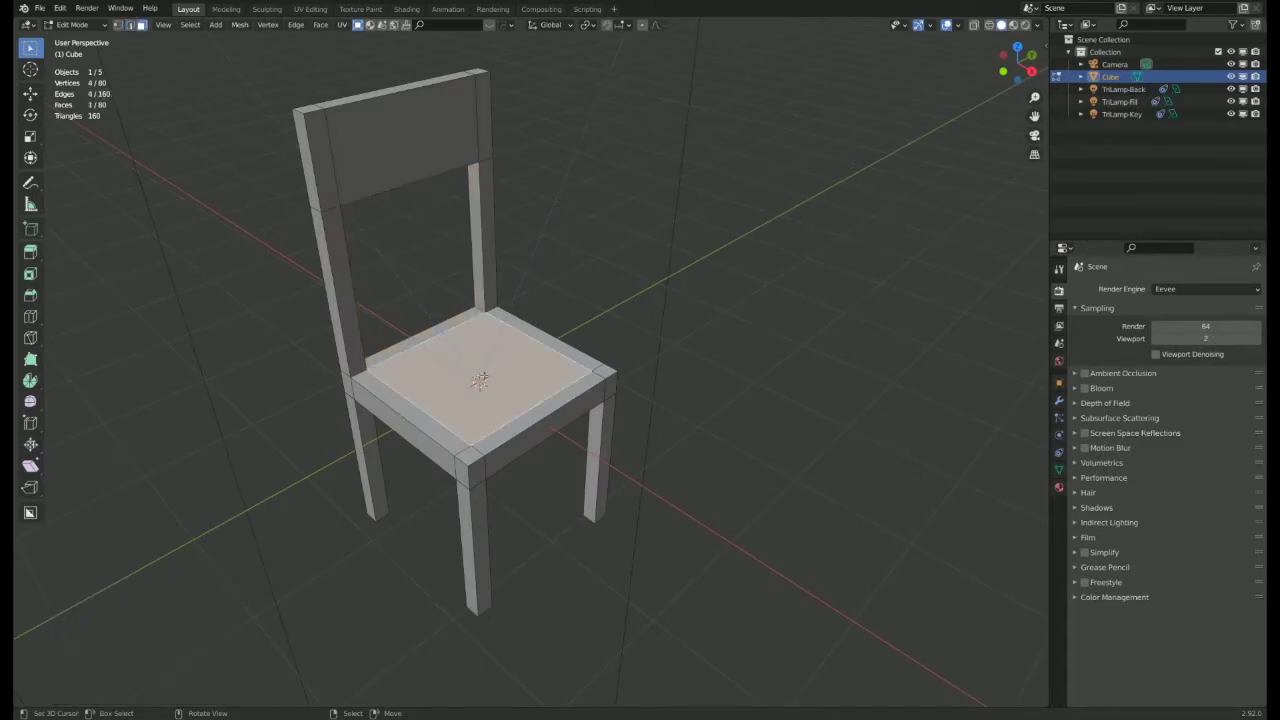
pyautogui.moveTo(482, 370); pyautogui.dragTo(555, 394, button='middle')
pyautogui.scroll(2, 500, 355)
pyautogui.scroll(1, 509, 346)
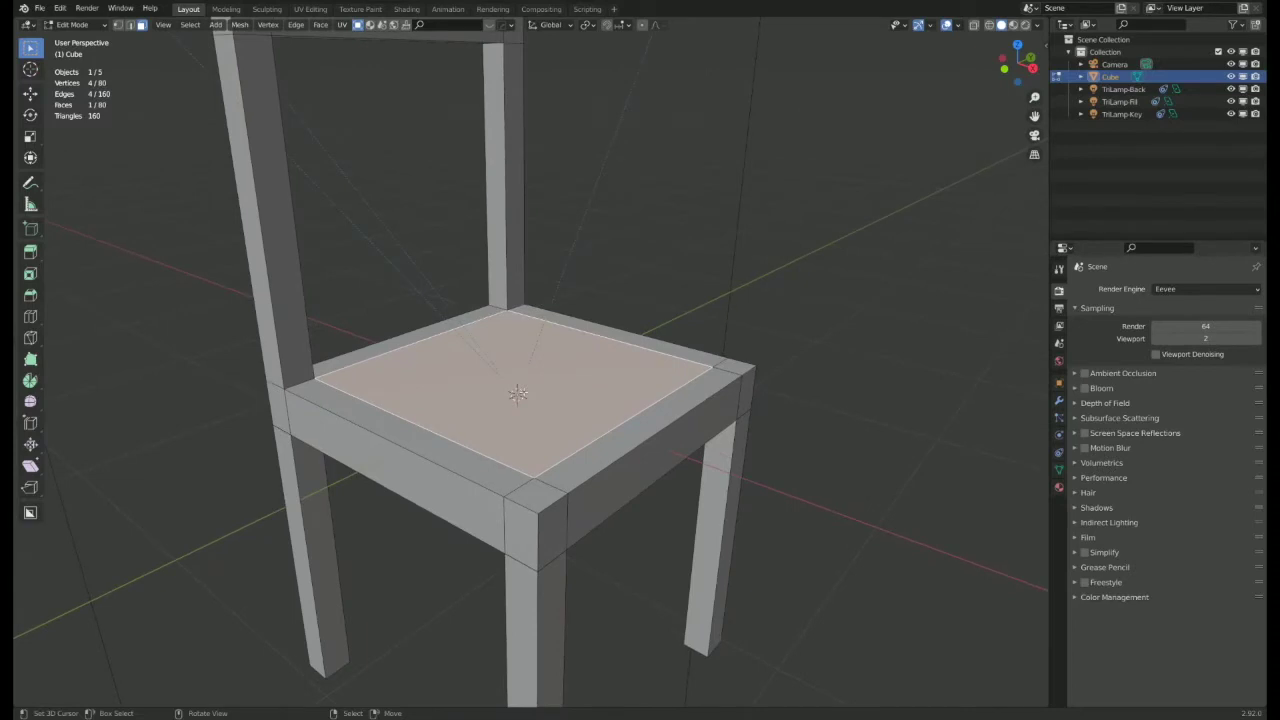
pyautogui.press('e')
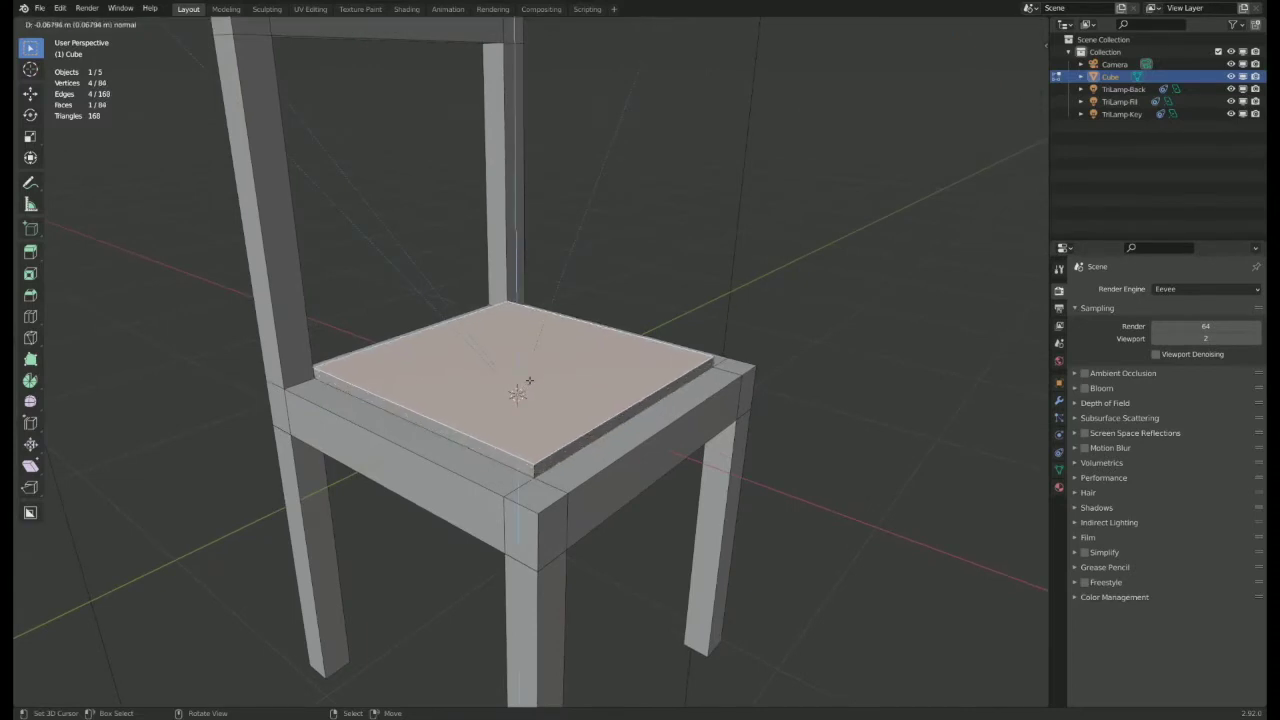
pyautogui.click(529, 383)
# - Bevel the cushion's top edges about 0.0324 m wide with 3 segments and set the profile type to Custom
pyautogui.press('2')
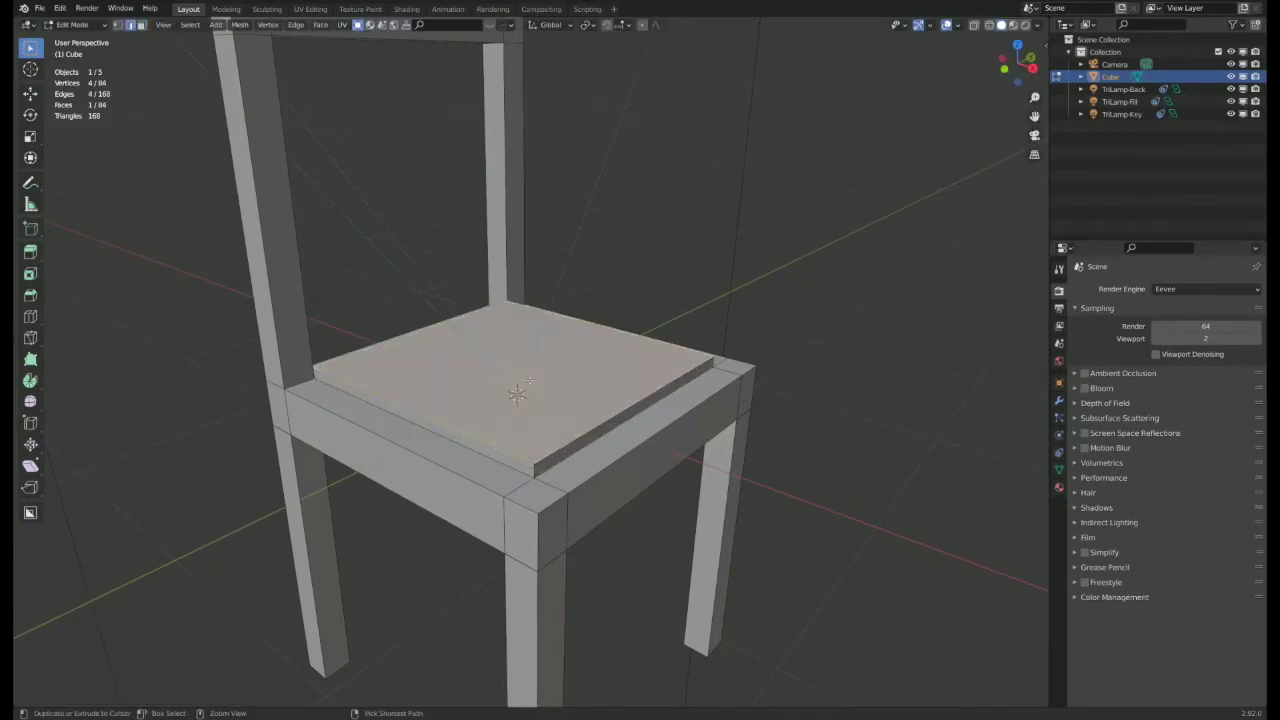
pyautogui.hotkey('ctrl', 'b')
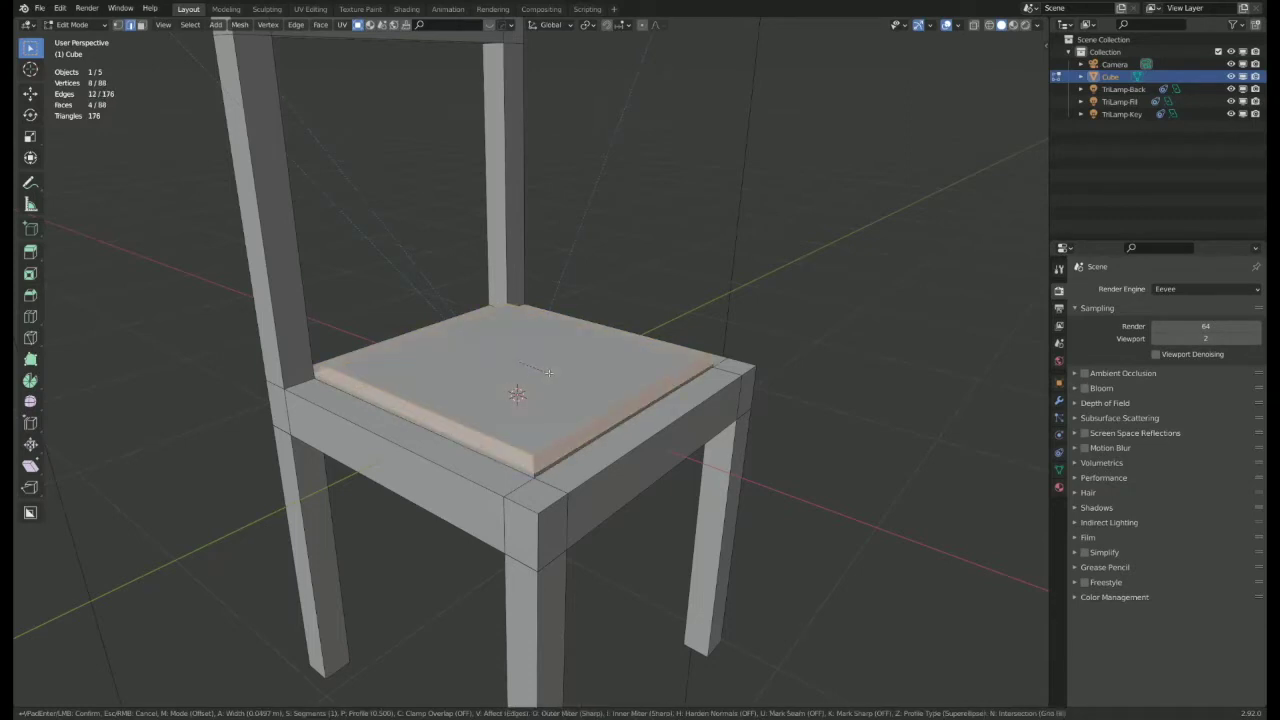
pyautogui.scroll(1, 548, 371)
pyautogui.scroll(1, 548, 371)
pyautogui.click(536, 378)
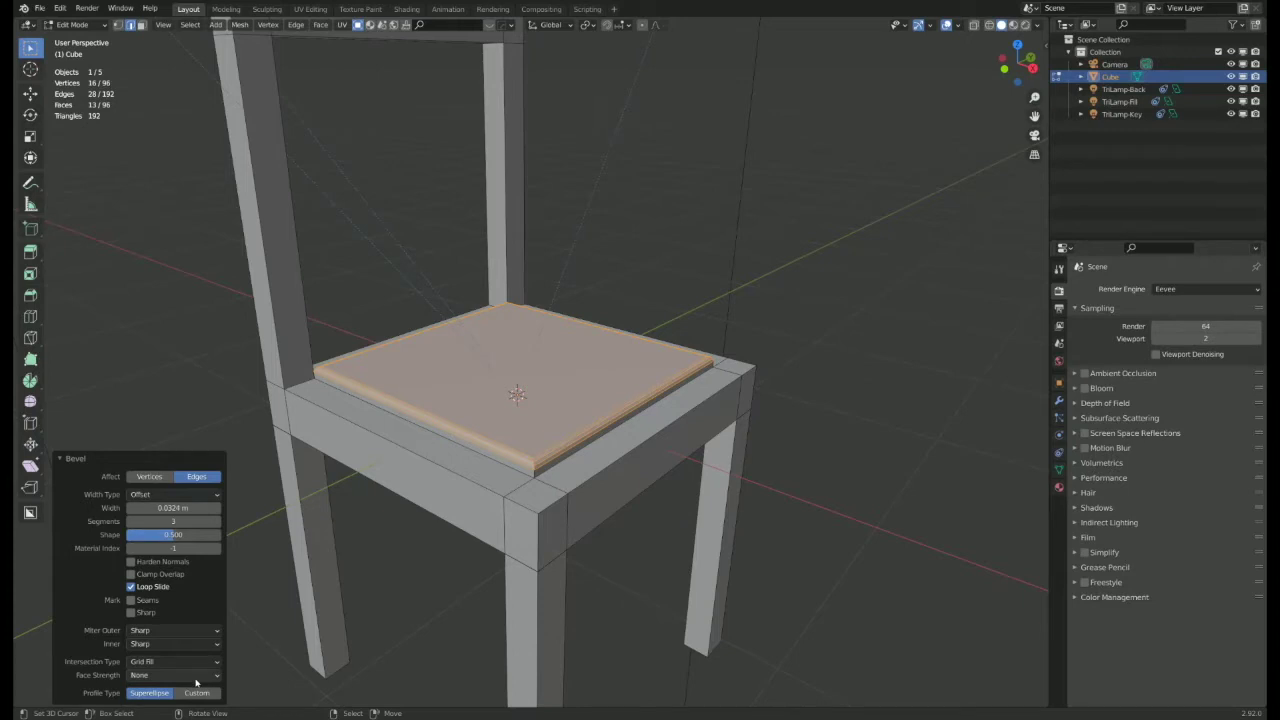
pyautogui.click(197, 693)
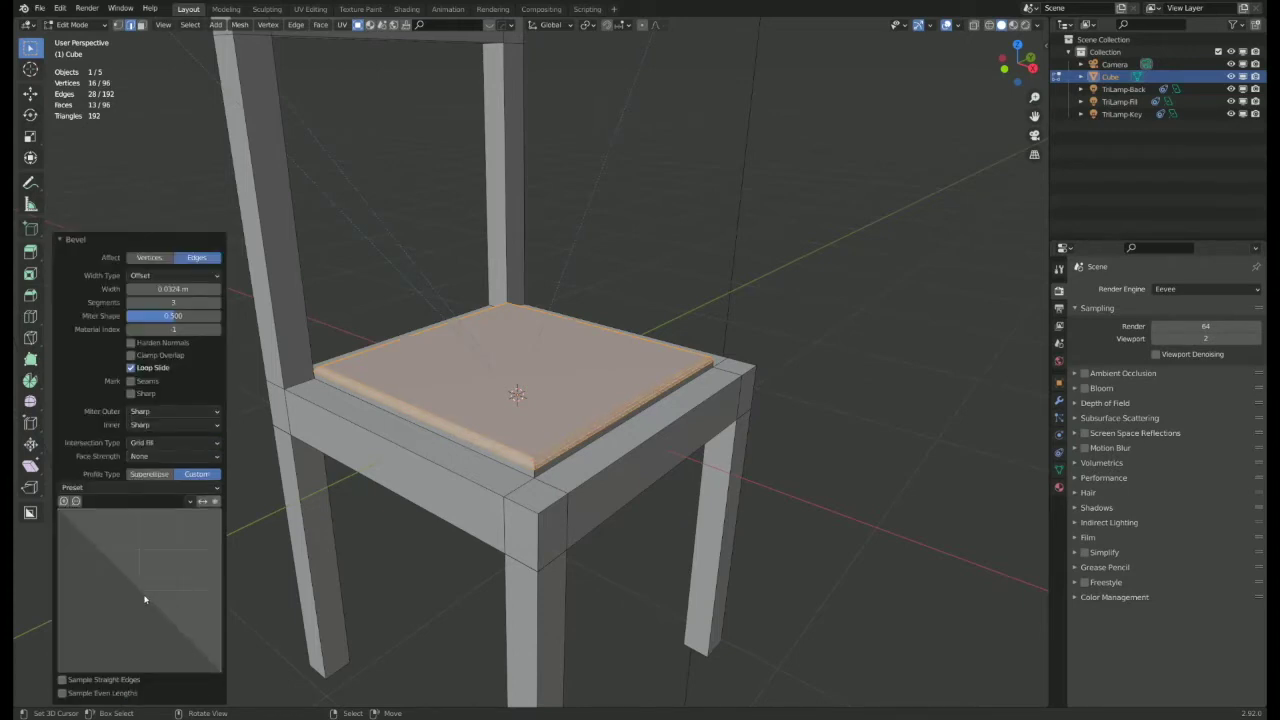
# - Shape the cushion bevel's custom profile into a rounded curve with a control point at about X 0.49, Y 0.81
pyautogui.moveTo(144, 599); pyautogui.dragTo(135, 538)
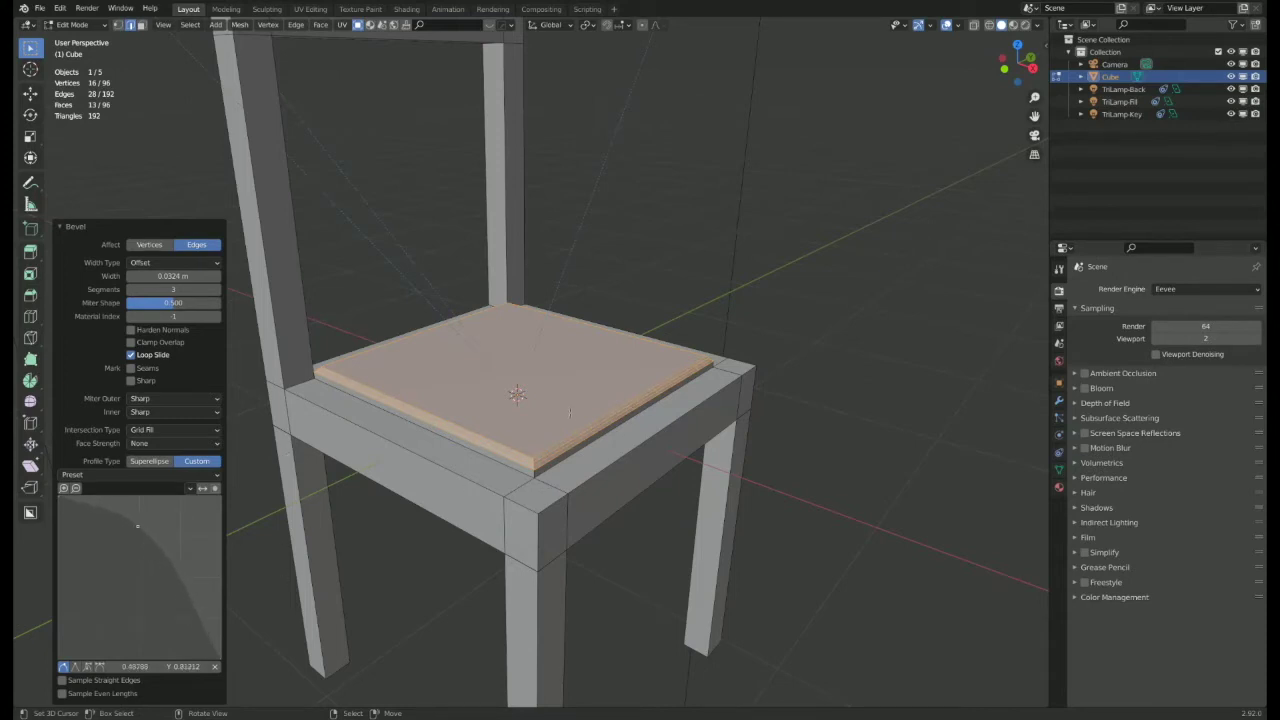
pyautogui.moveTo(570, 412); pyautogui.dragTo(562, 415, button='middle')
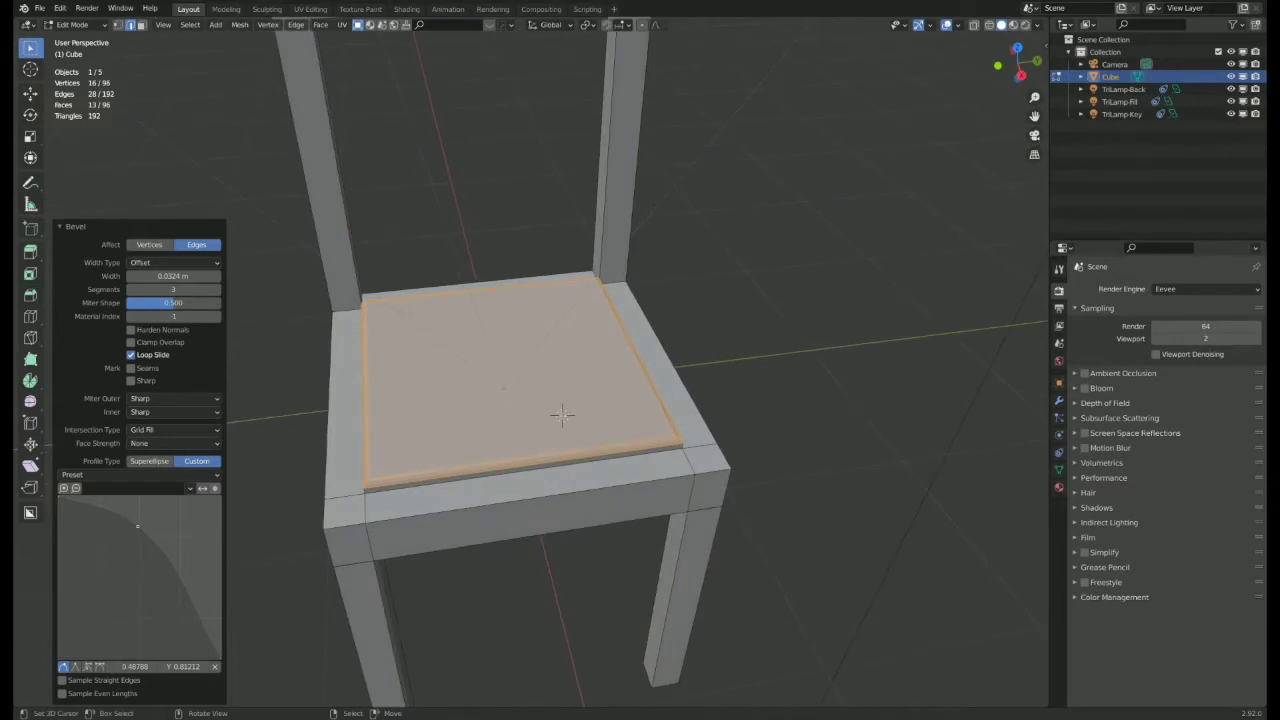
pyautogui.click(655, 405)
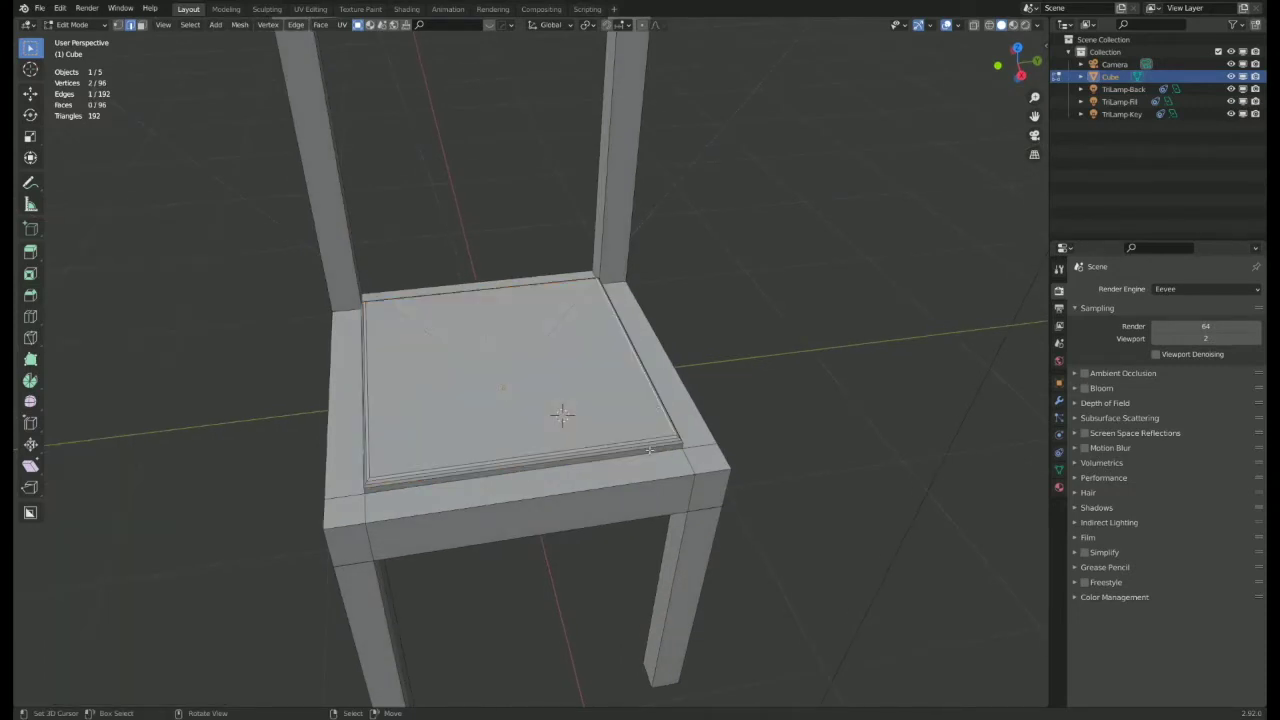
# - Add nine evenly spaced vertical loop cuts across the chair's upper backrest panel
pyautogui.moveTo(655, 405); pyautogui.dragTo(590, 414, button='middle')
pyautogui.scroll(-6, 578, 398)
pyautogui.scroll(1, 591, 414)
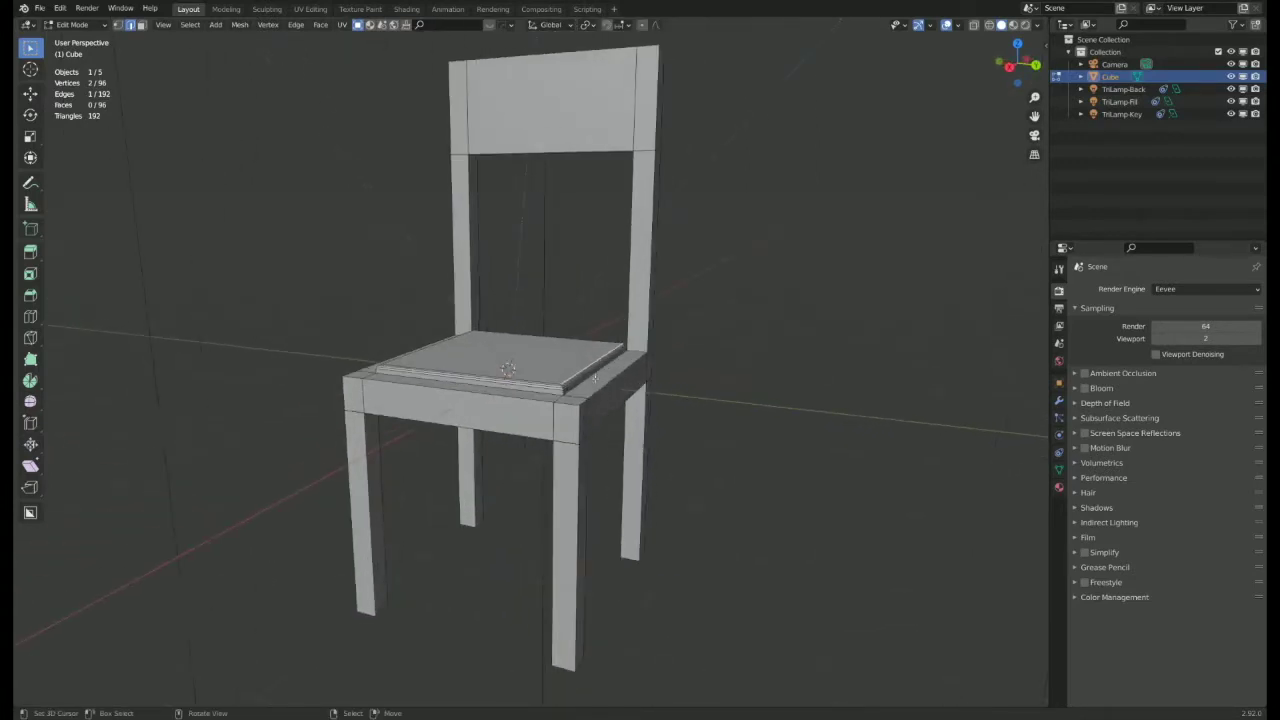
pyautogui.keyDown('shift'); pyautogui.moveTo(579, 136); pyautogui.dragTo(565, 287, button='middle'); pyautogui.keyUp('shift')
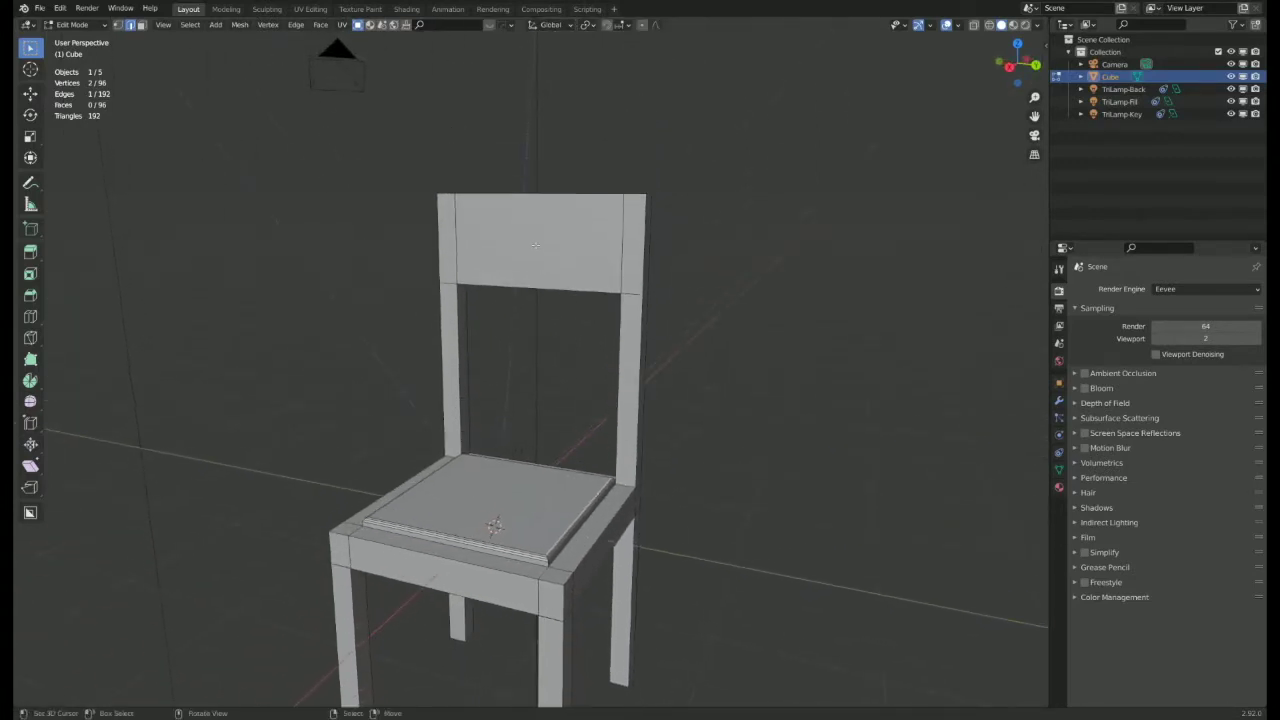
pyautogui.moveTo(551, 273); pyautogui.dragTo(547, 275, button='middle')
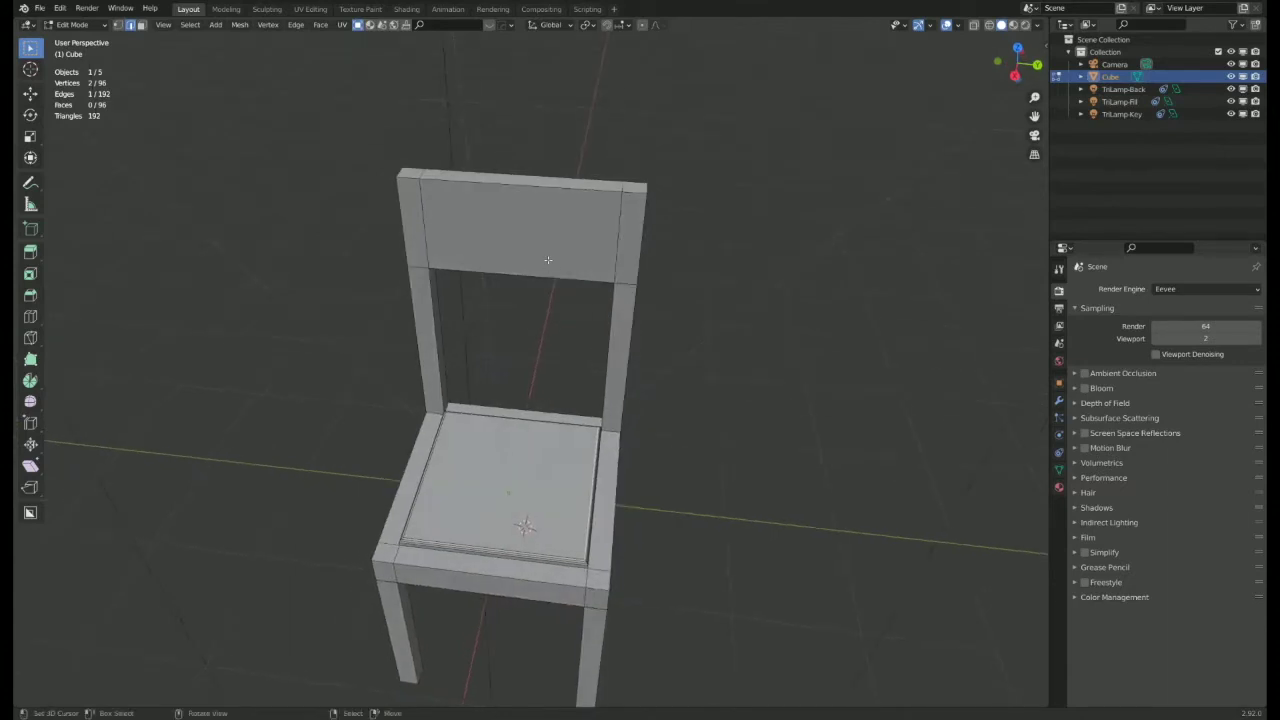
pyautogui.hotkey('ctrl', 'r')
pyautogui.scroll(8, 559, 191)
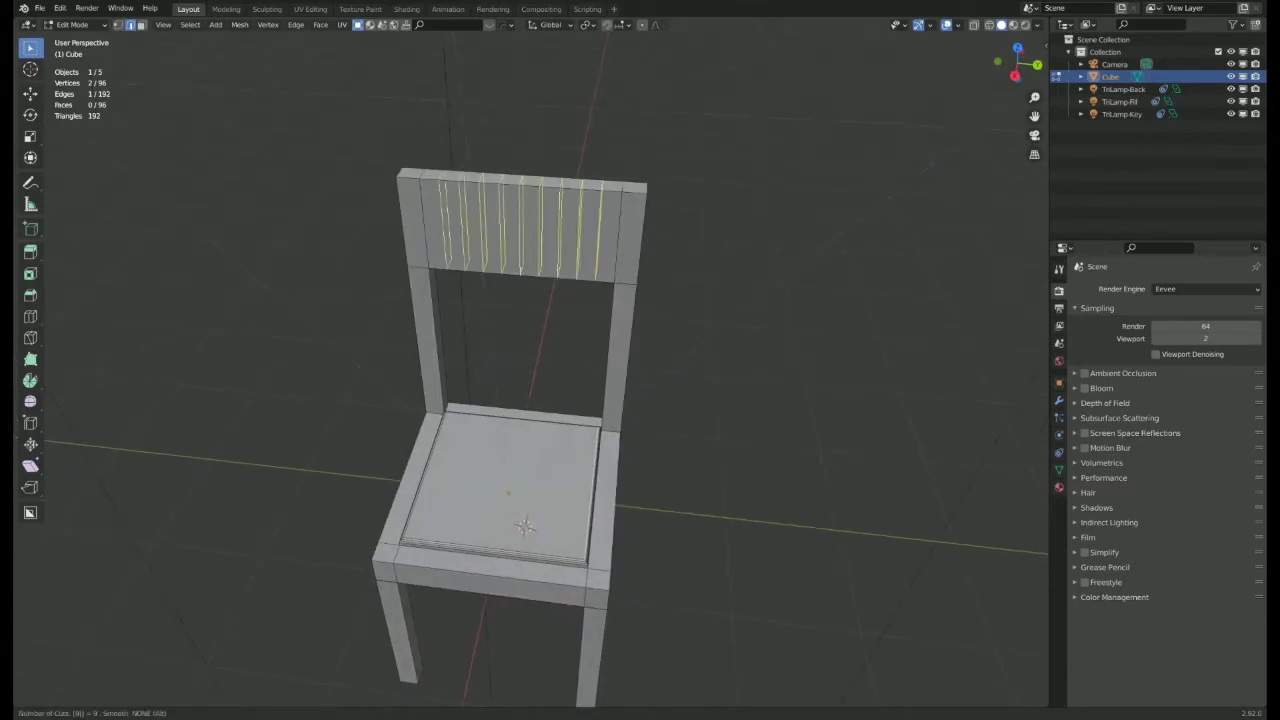
pyautogui.click(559, 191)
pyautogui.rightClick(559, 191)
# - Curve the backrest by moving its centre edge loop about 0.066 m backward along X with smooth proportional editing, size about 0.91
pyautogui.moveTo(577, 223); pyautogui.dragTo(564, 387, button='middle')
pyautogui.scroll(2, 594, 260)
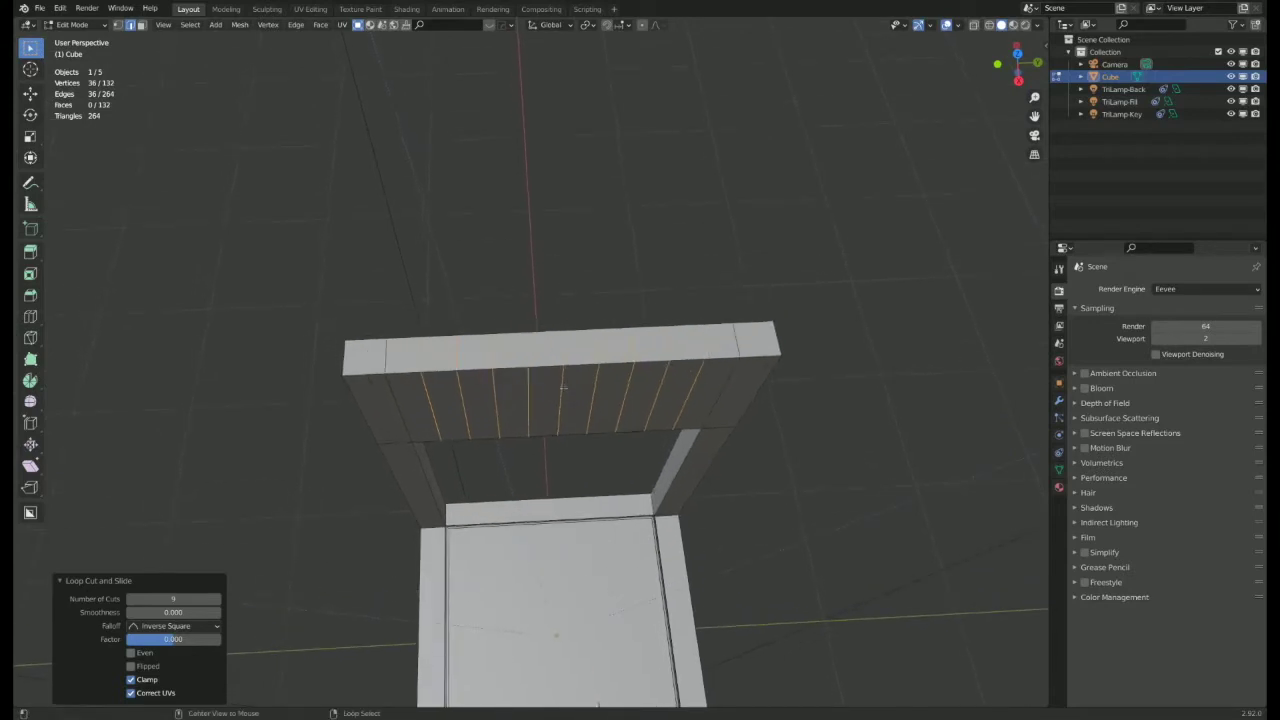
pyautogui.keyDown('alt'); pyautogui.click(563, 387); pyautogui.keyUp('alt')
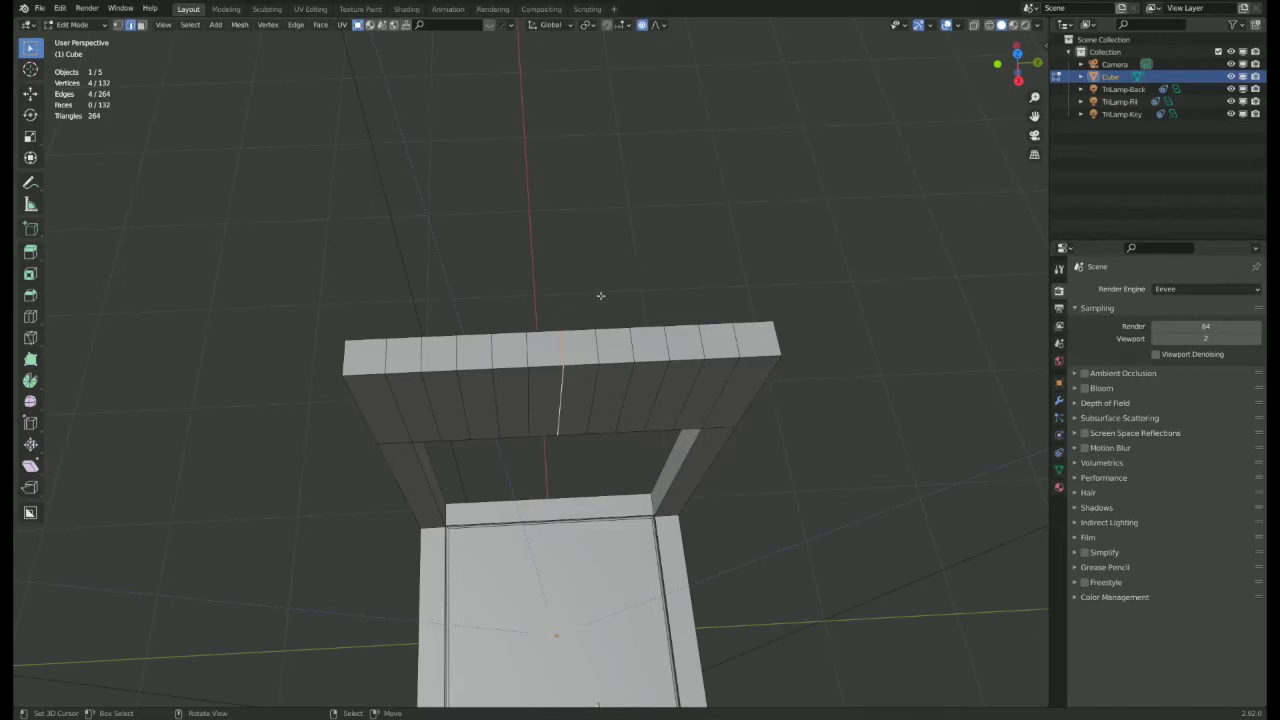
pyautogui.press('g')
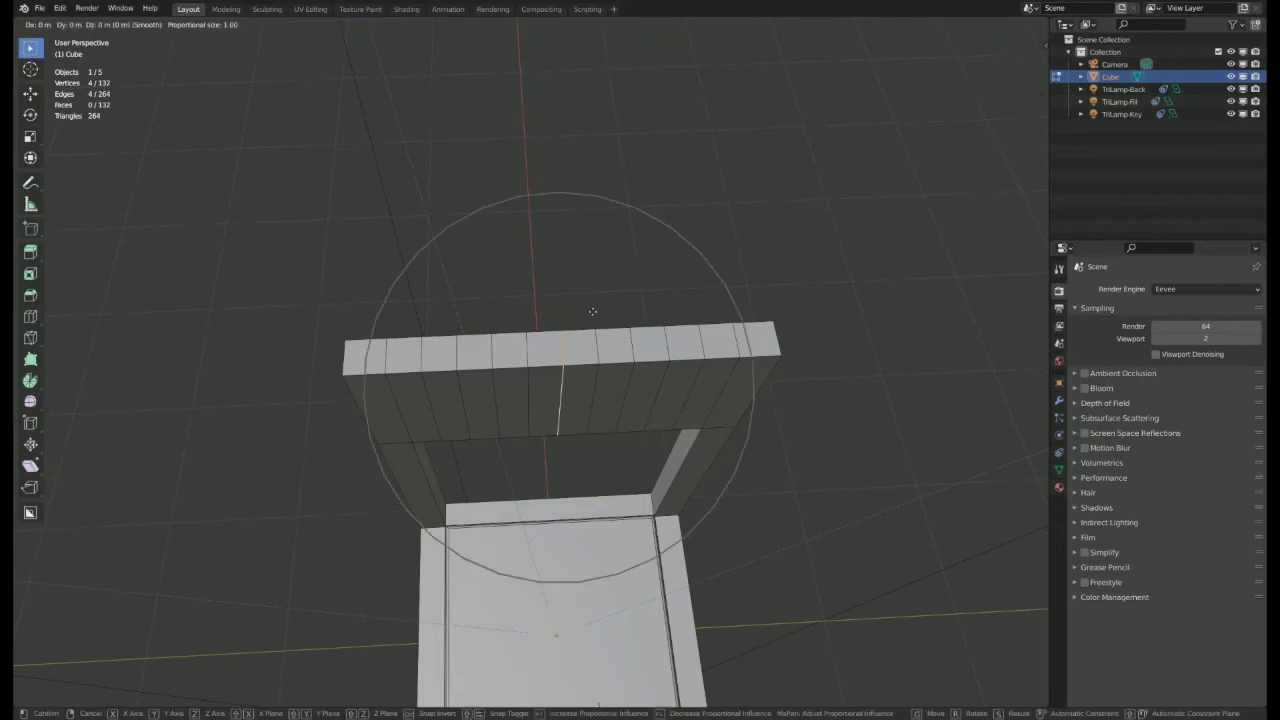
pyautogui.press('x')
pyautogui.scroll(2, 592, 309)
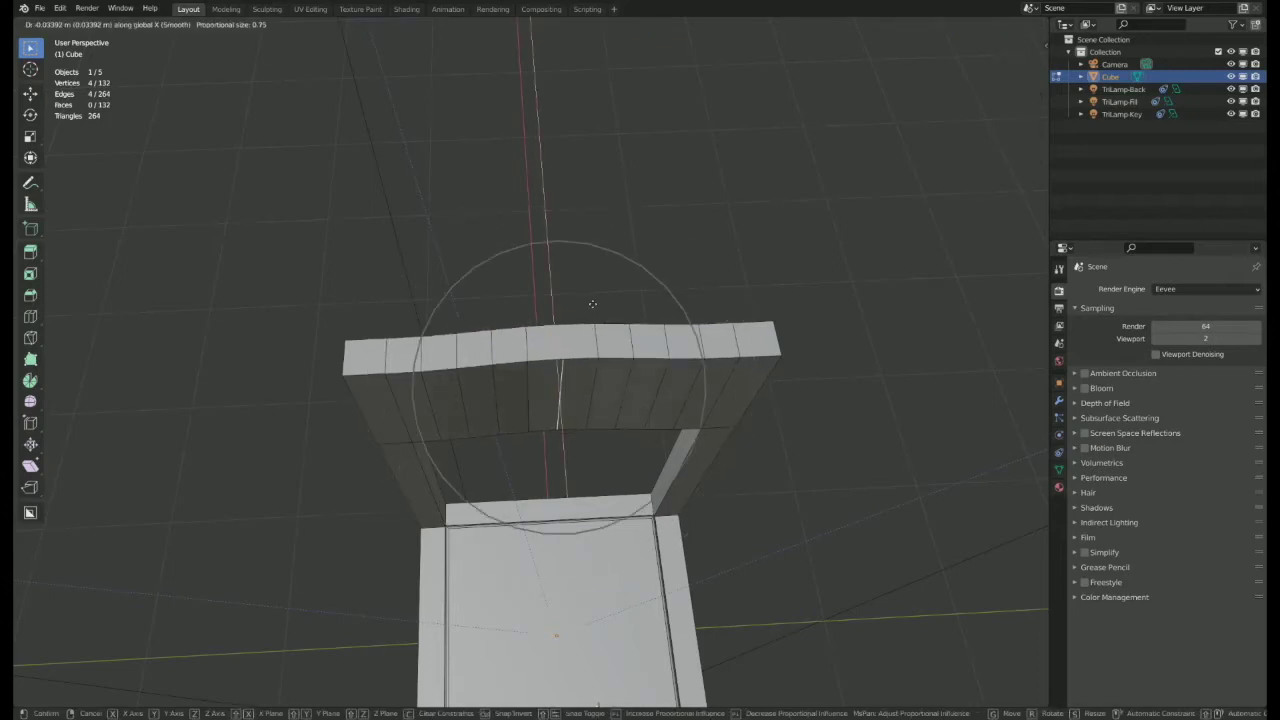
pyautogui.scroll(-2, 592, 298)
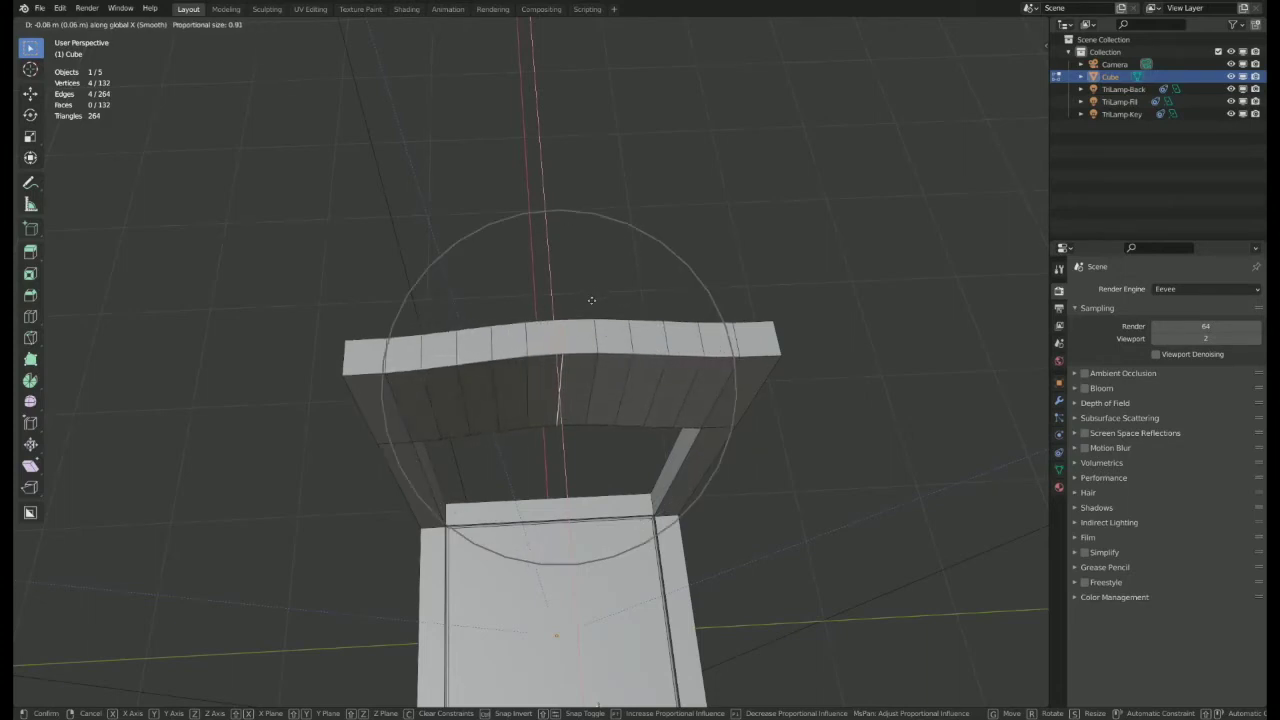
pyautogui.click(592, 299)
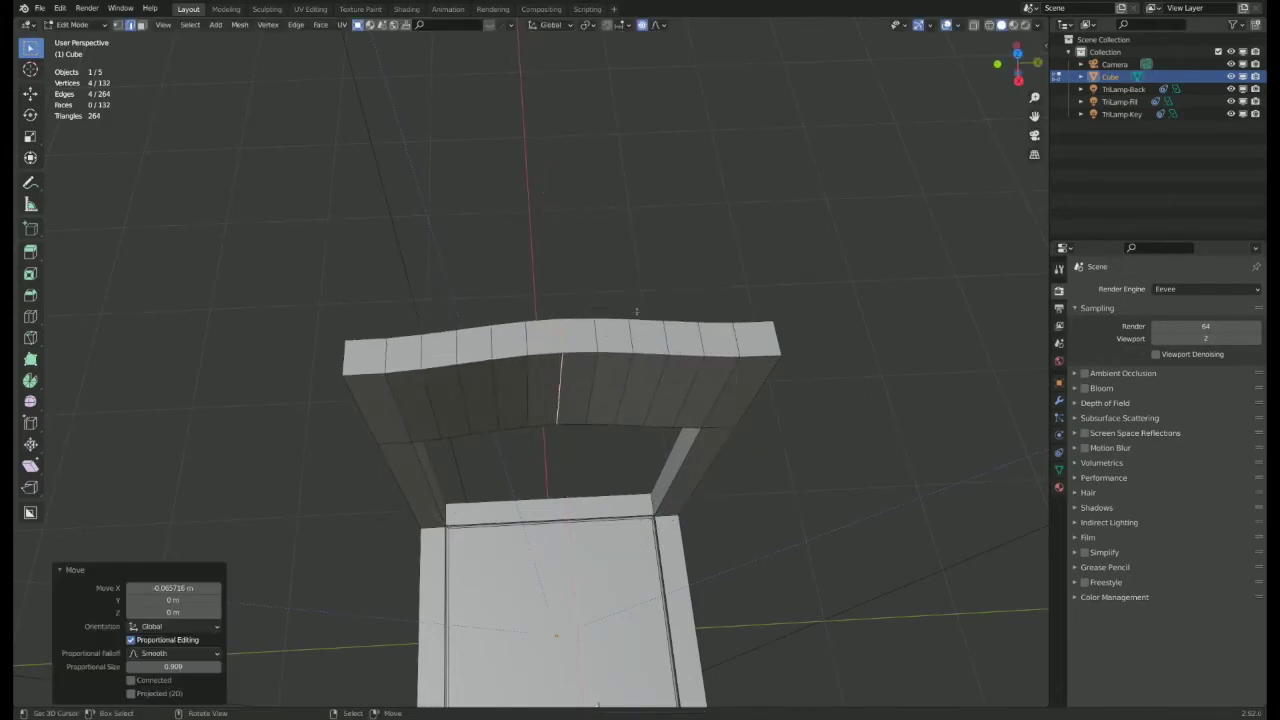
# - Extrude the top end faces of both backrest posts upward about 0.40 m
pyautogui.moveTo(592, 299); pyautogui.dragTo(334, 343, button='middle')
pyautogui.click(341, 328)
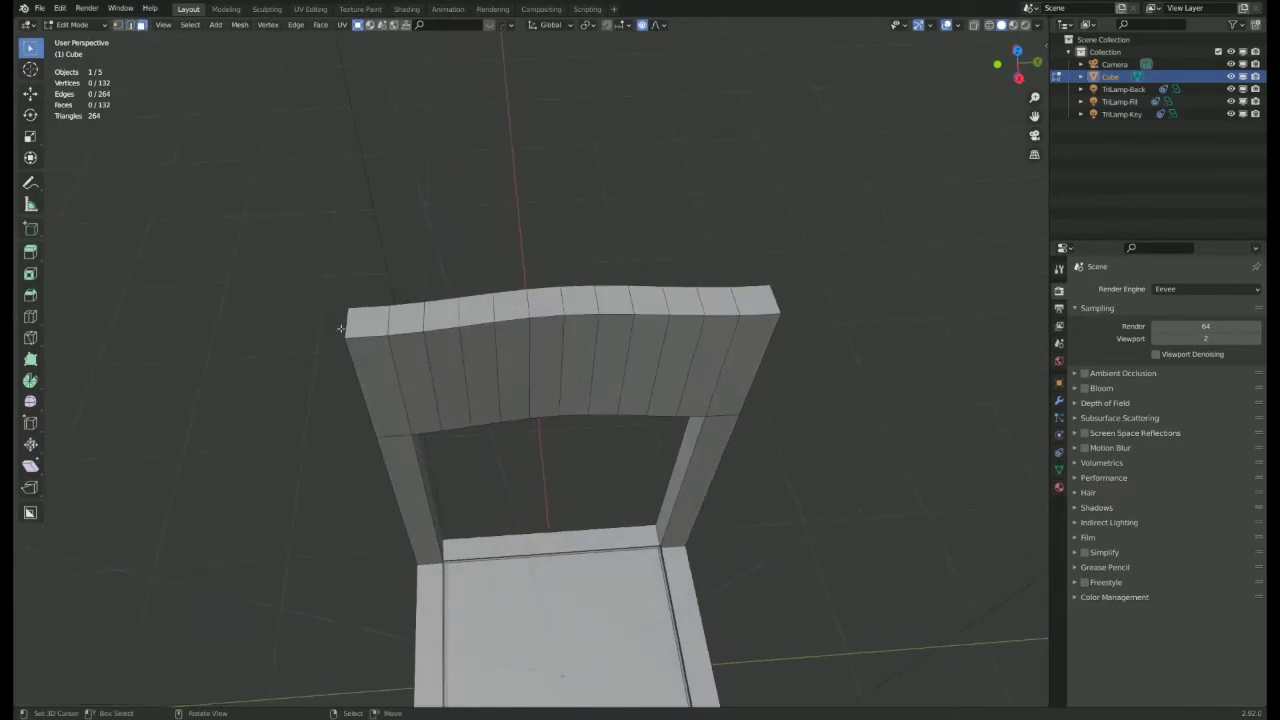
pyautogui.click(375, 323)
pyautogui.keyDown('shift'); pyautogui.click(755, 300); pyautogui.keyUp('shift')
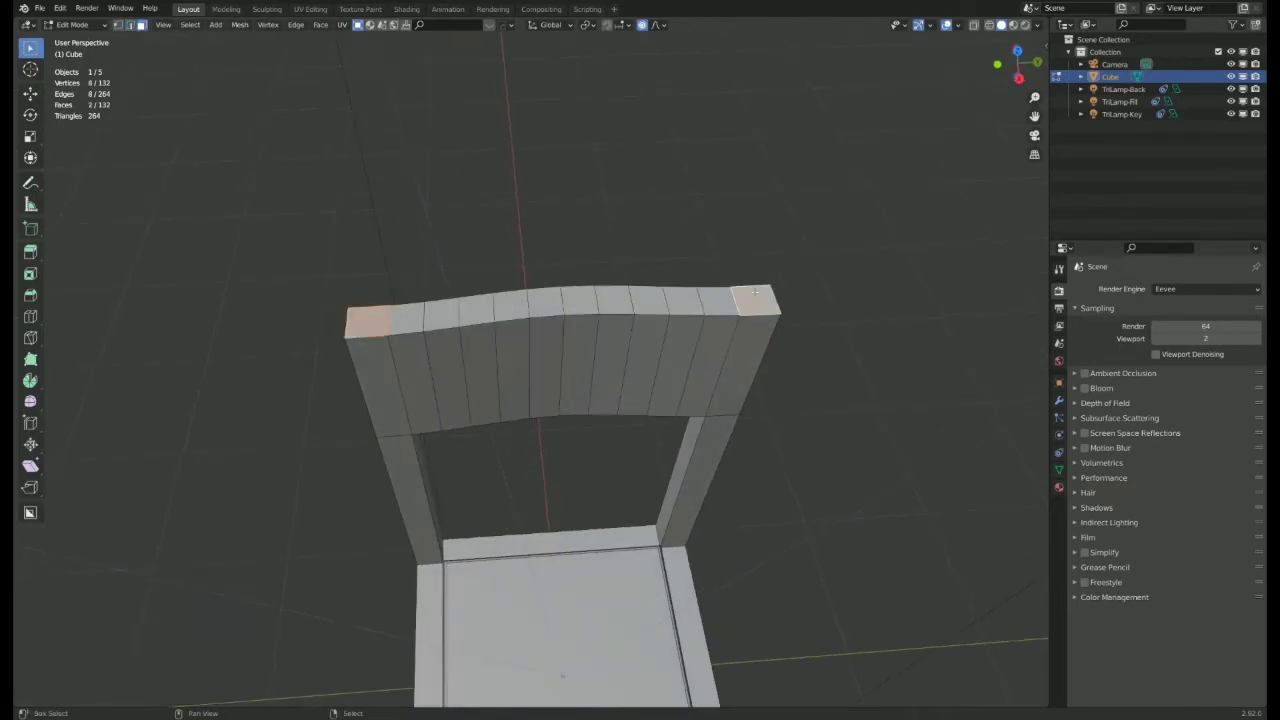
pyautogui.press('e')
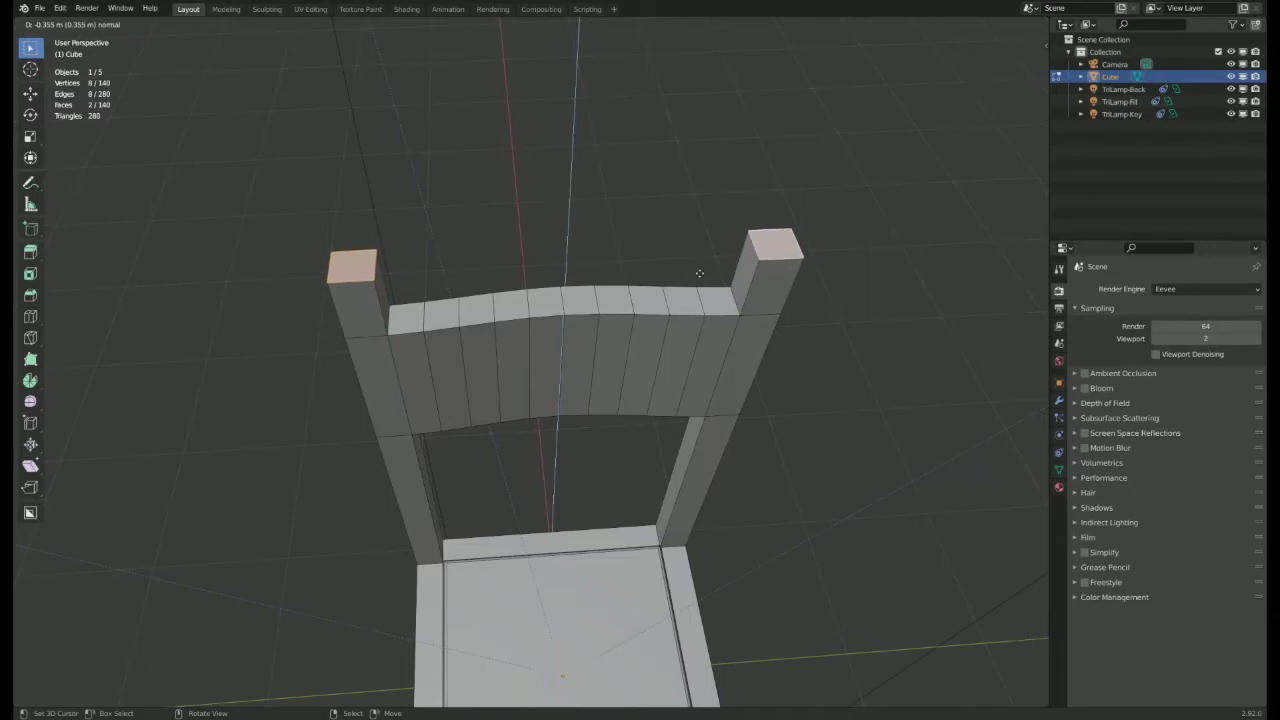
pyautogui.click(700, 273)
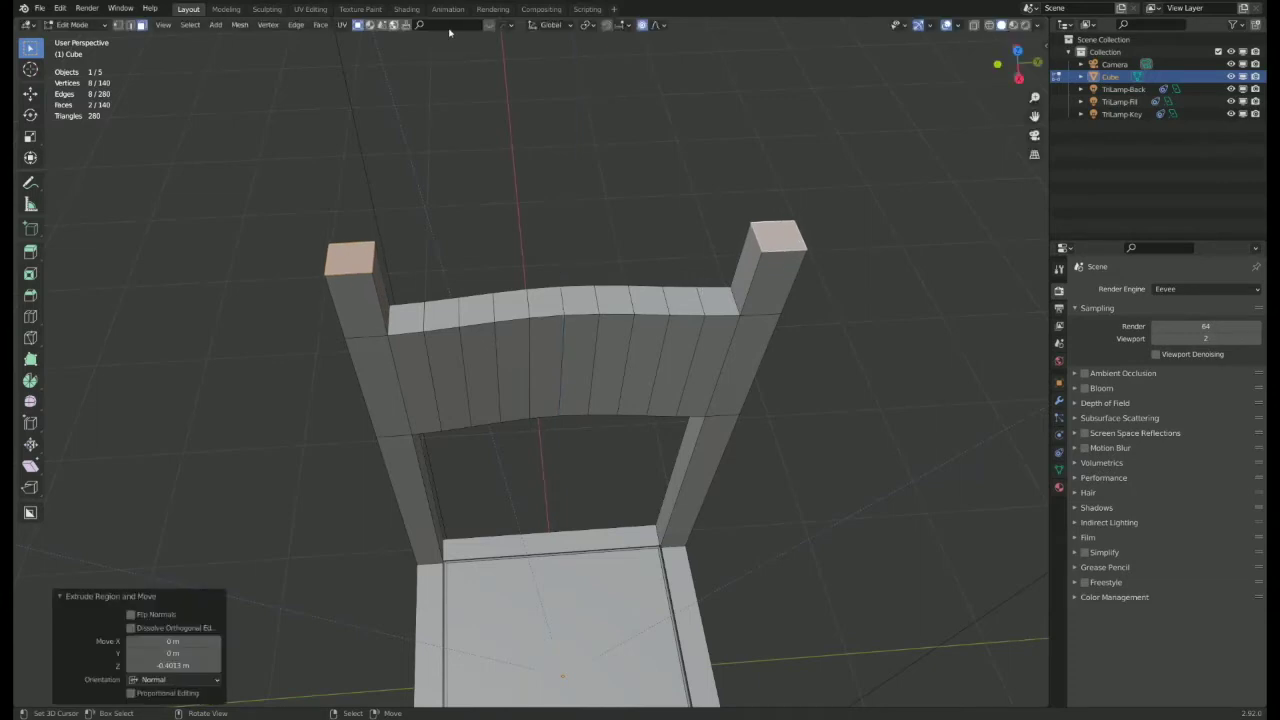
# - Add two evenly spaced horizontal loop cuts across the upper backrest panel
pyautogui.moveTo(719, 233); pyautogui.dragTo(603, 147, button='middle')
pyautogui.hotkey('ctrl', 'r')
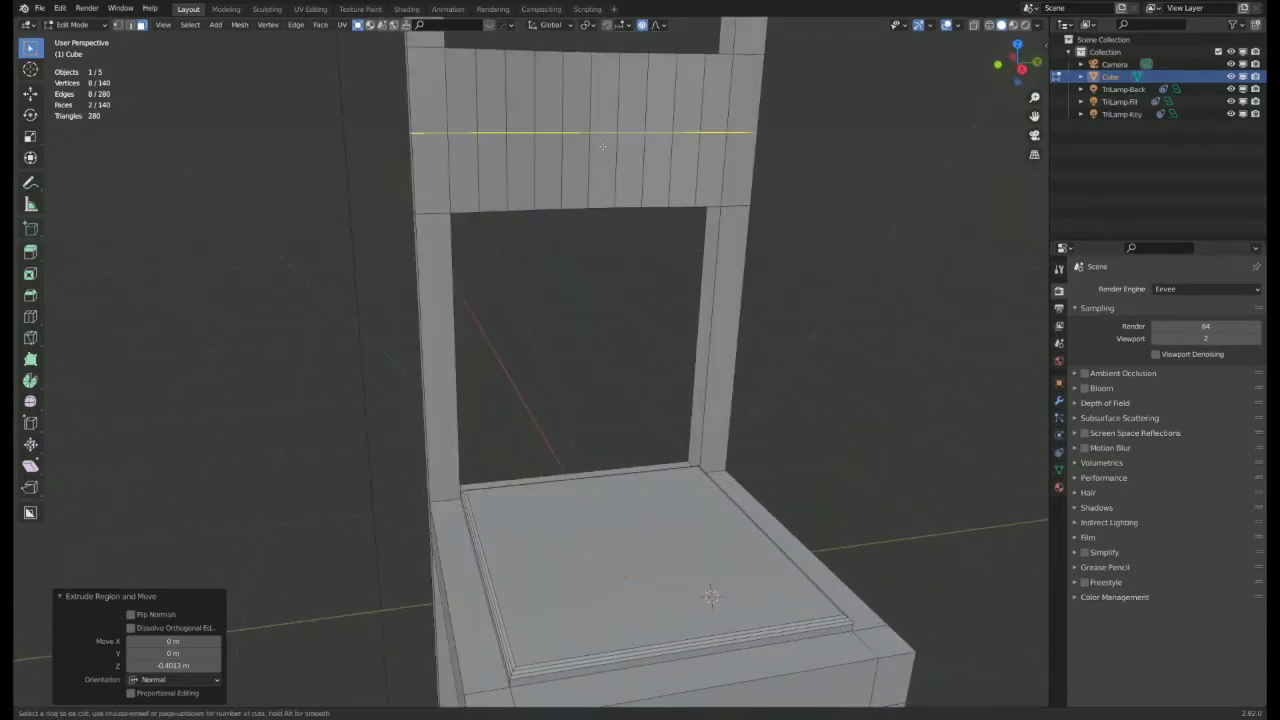
pyautogui.scroll(1, 603, 147)
pyautogui.click(603, 147)
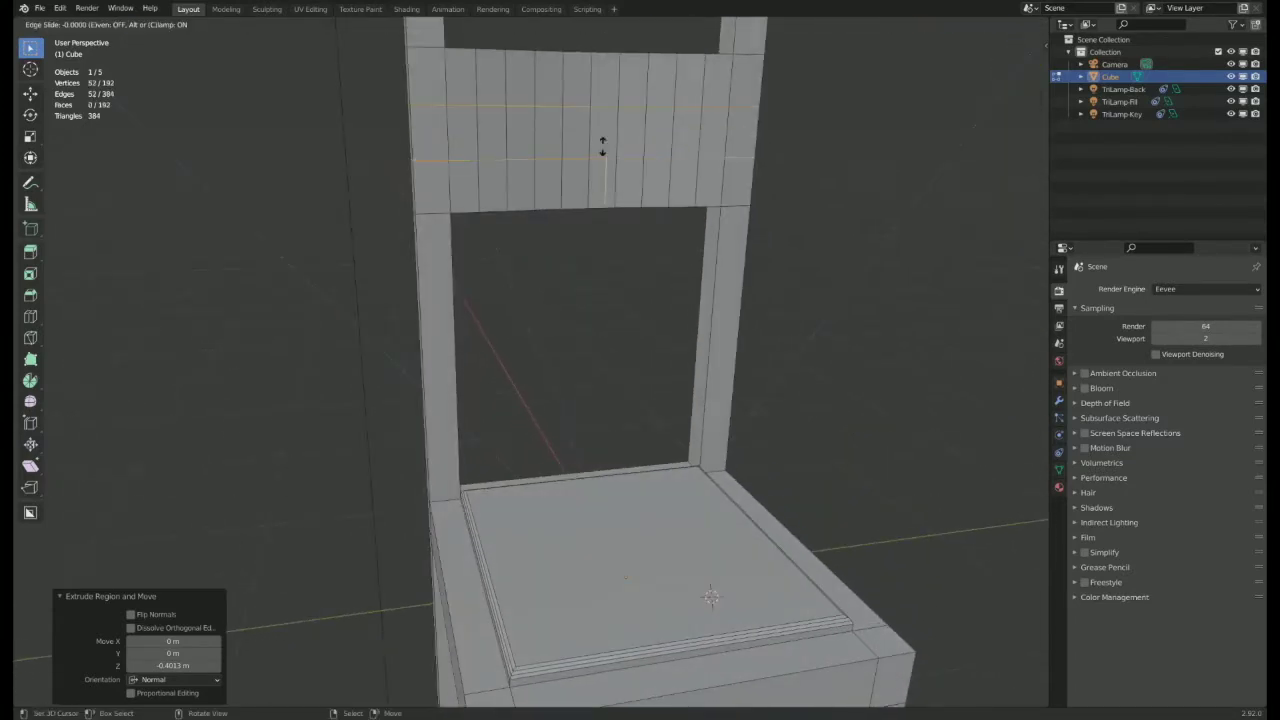
pyautogui.rightClick(603, 147)
# - Turn off proportional editing and scale the two horizontal loops apart along Z by about 2.196
pyautogui.press('s')
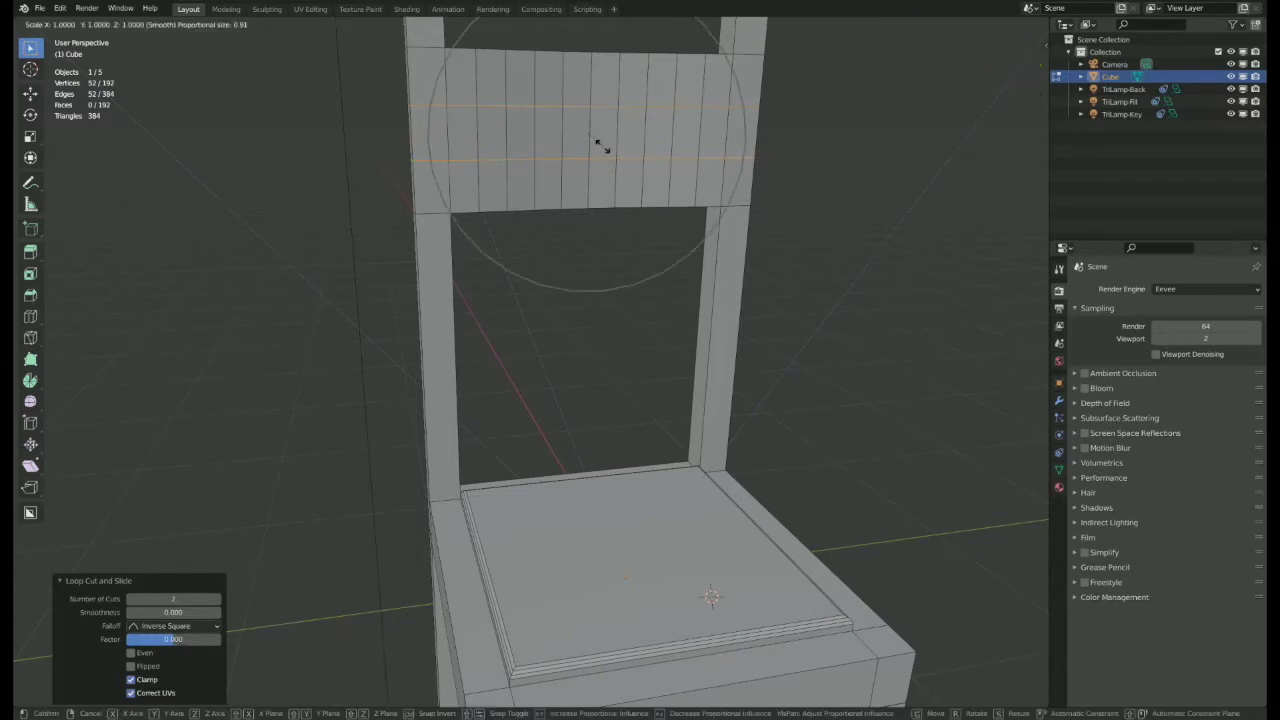
pyautogui.scroll(2, 598, 154)
pyautogui.rightClick(598, 160)
pyautogui.press('s')
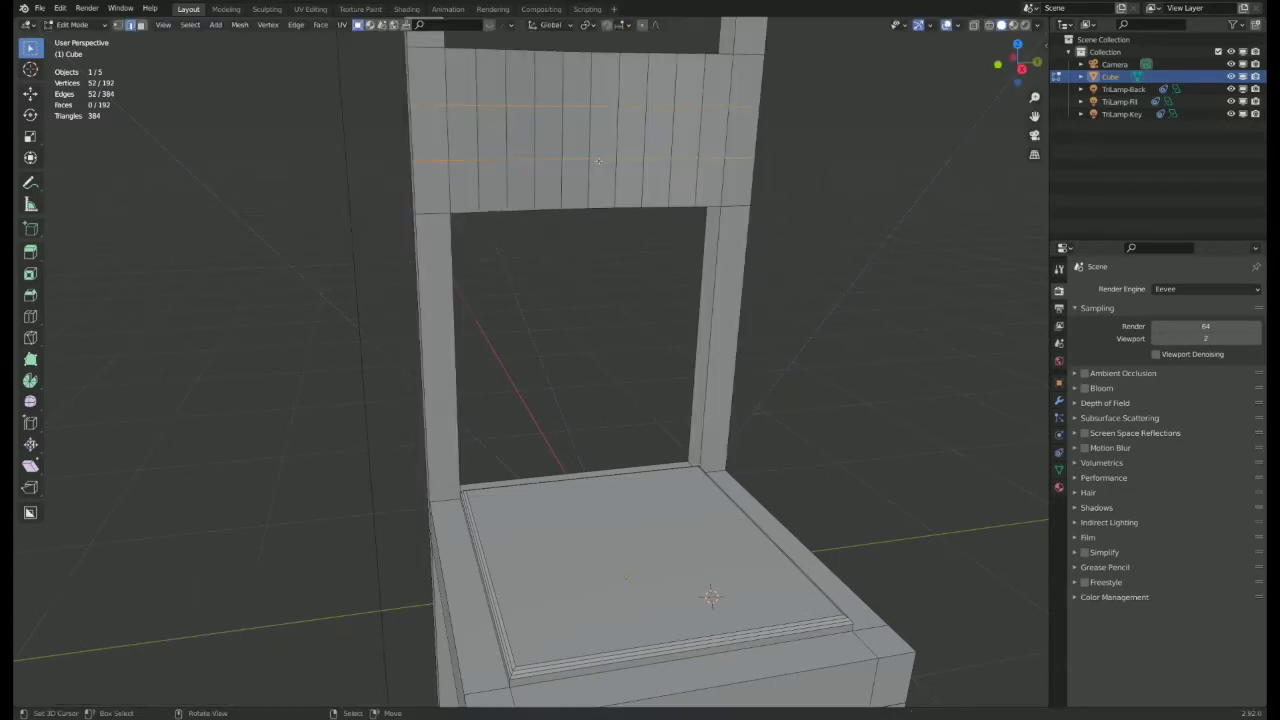
pyautogui.press('z')
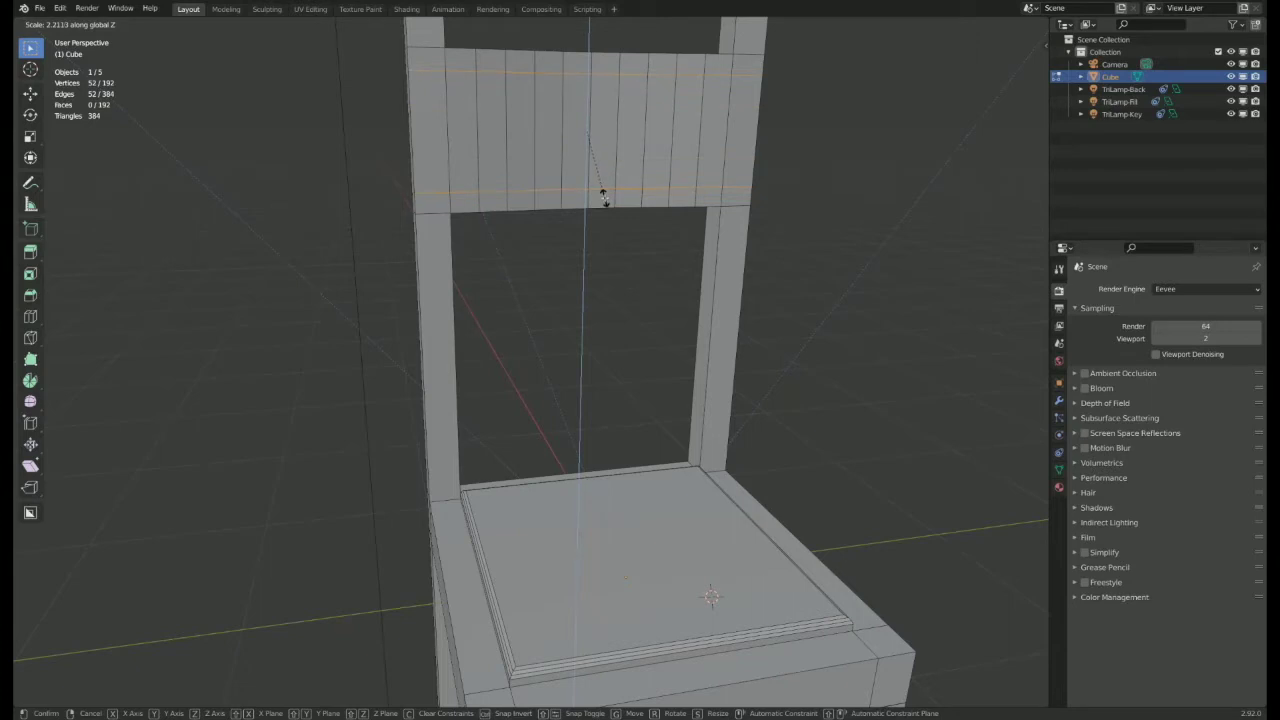
pyautogui.click(602, 196)
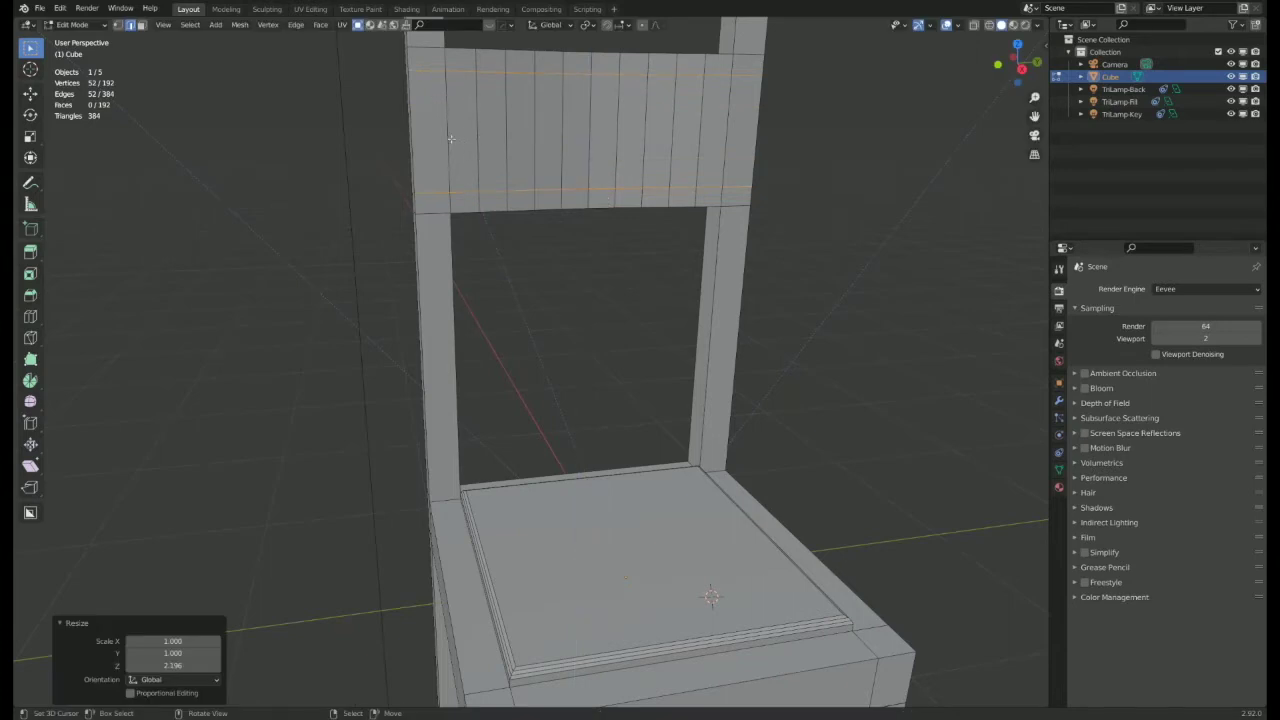
# - Select the ten tall inner faces on the backrest's front and extrude them outward about 0.048 m as a raised pad
pyautogui.click(466, 131)
pyautogui.keyDown('shift'); pyautogui.click(497, 115); pyautogui.keyUp('shift')
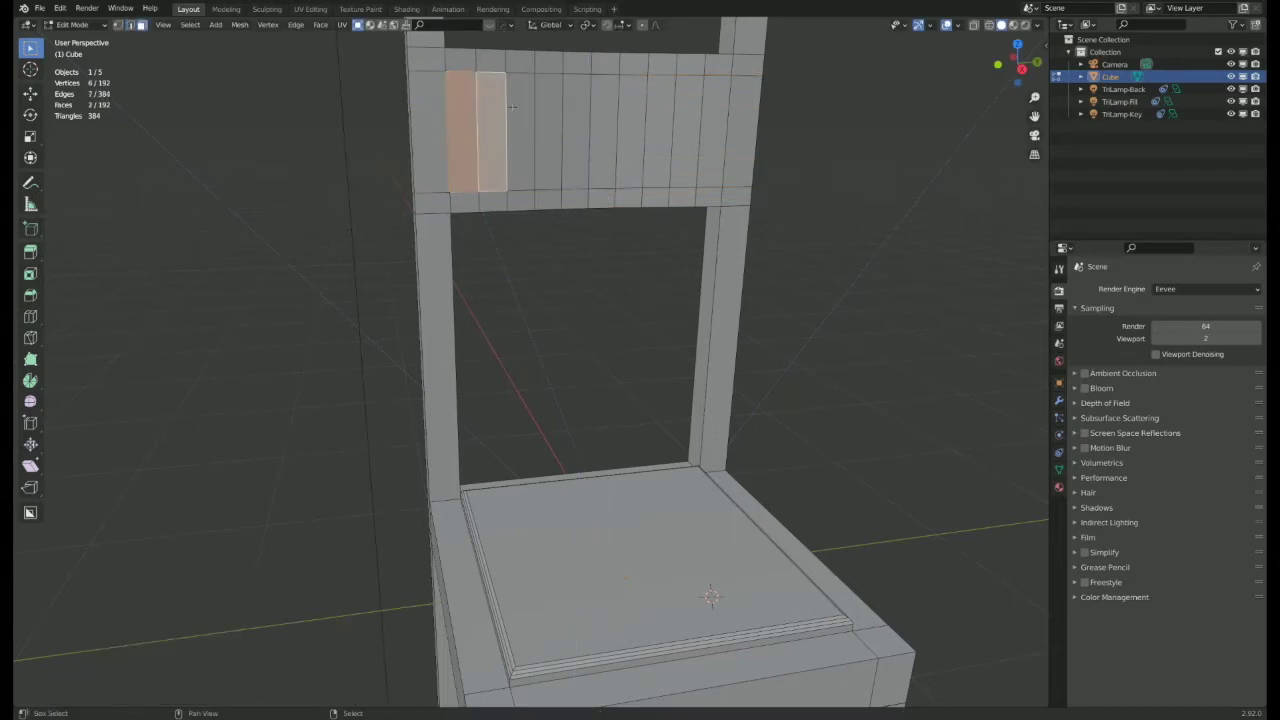
pyautogui.keyDown('shift'); pyautogui.click(520, 118); pyautogui.keyUp('shift')
pyautogui.keyDown('shift'); pyautogui.click(550, 130); pyautogui.keyUp('shift')
pyautogui.keyDown('shift'); pyautogui.click(576, 120); pyautogui.keyUp('shift')
pyautogui.keyDown('shift'); pyautogui.click(604, 112); pyautogui.keyUp('shift')
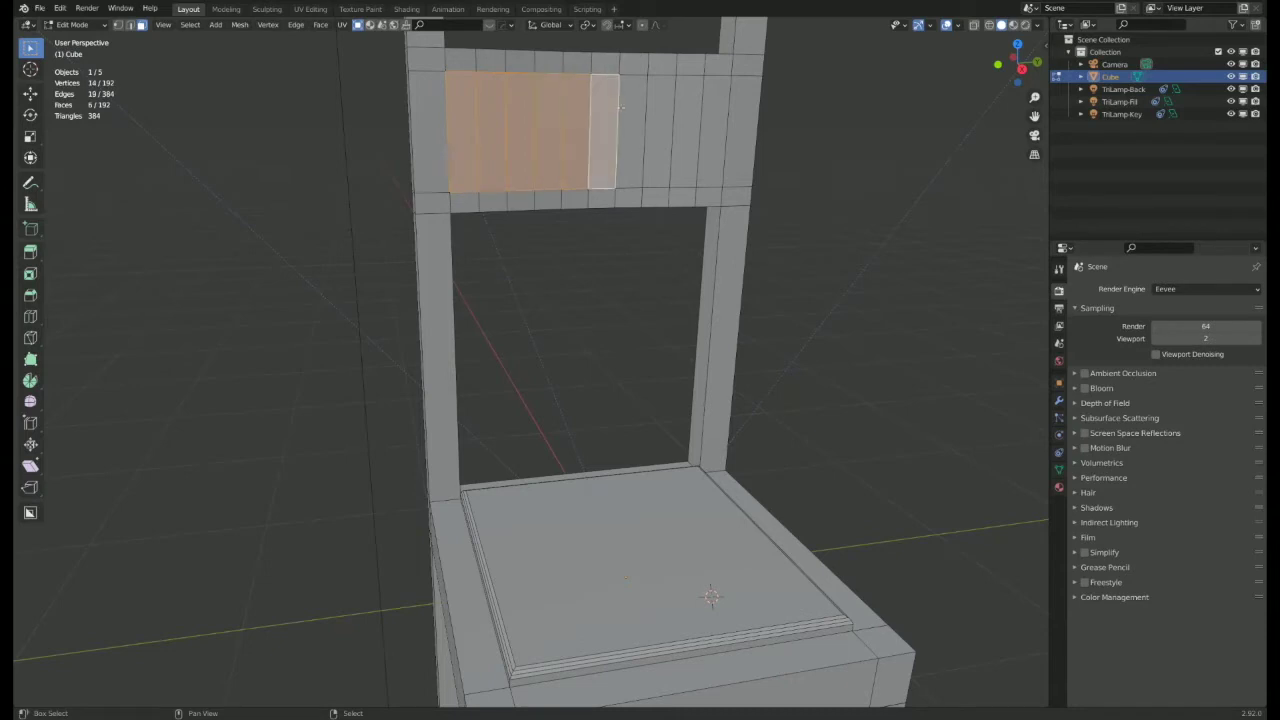
pyautogui.keyDown('shift'); pyautogui.click(634, 108); pyautogui.keyUp('shift')
pyautogui.keyDown('shift'); pyautogui.click(664, 107); pyautogui.keyUp('shift')
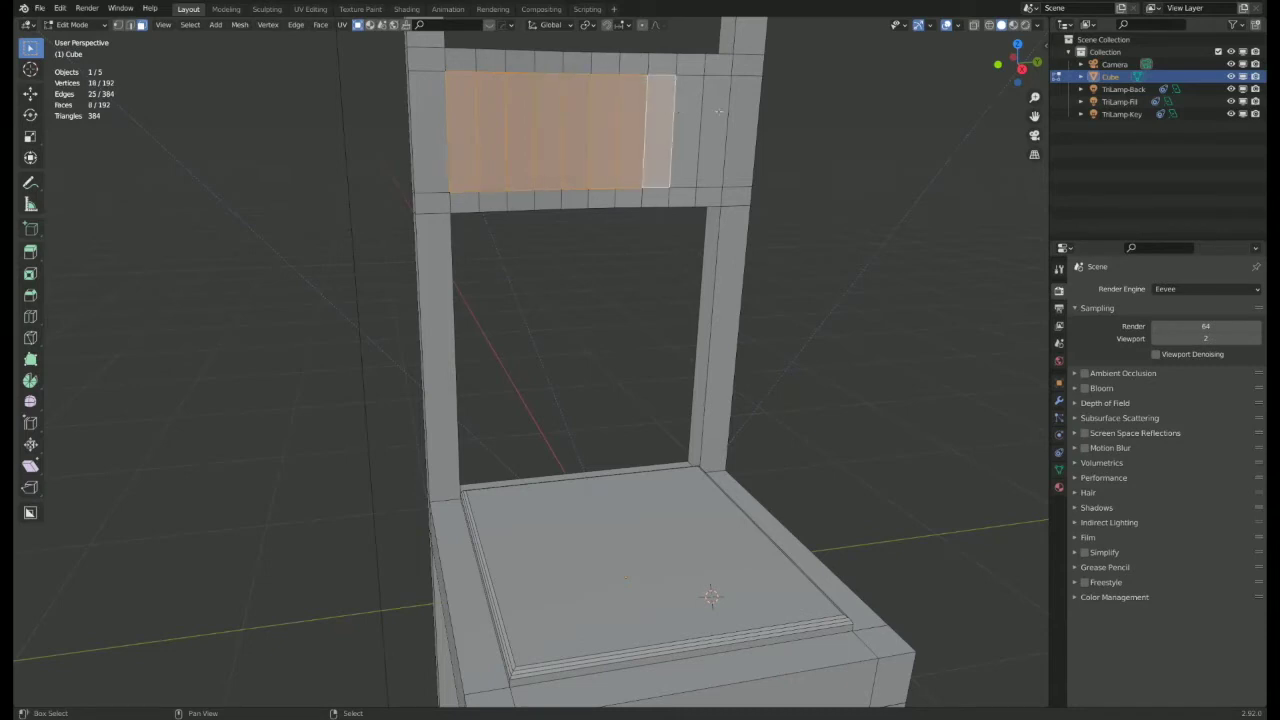
pyautogui.keyDown('shift'); pyautogui.click(690, 120); pyautogui.keyUp('shift')
pyautogui.keyDown('shift'); pyautogui.click(715, 132); pyautogui.keyUp('shift')
pyautogui.moveTo(715, 132); pyautogui.dragTo(651, 176, button='middle')
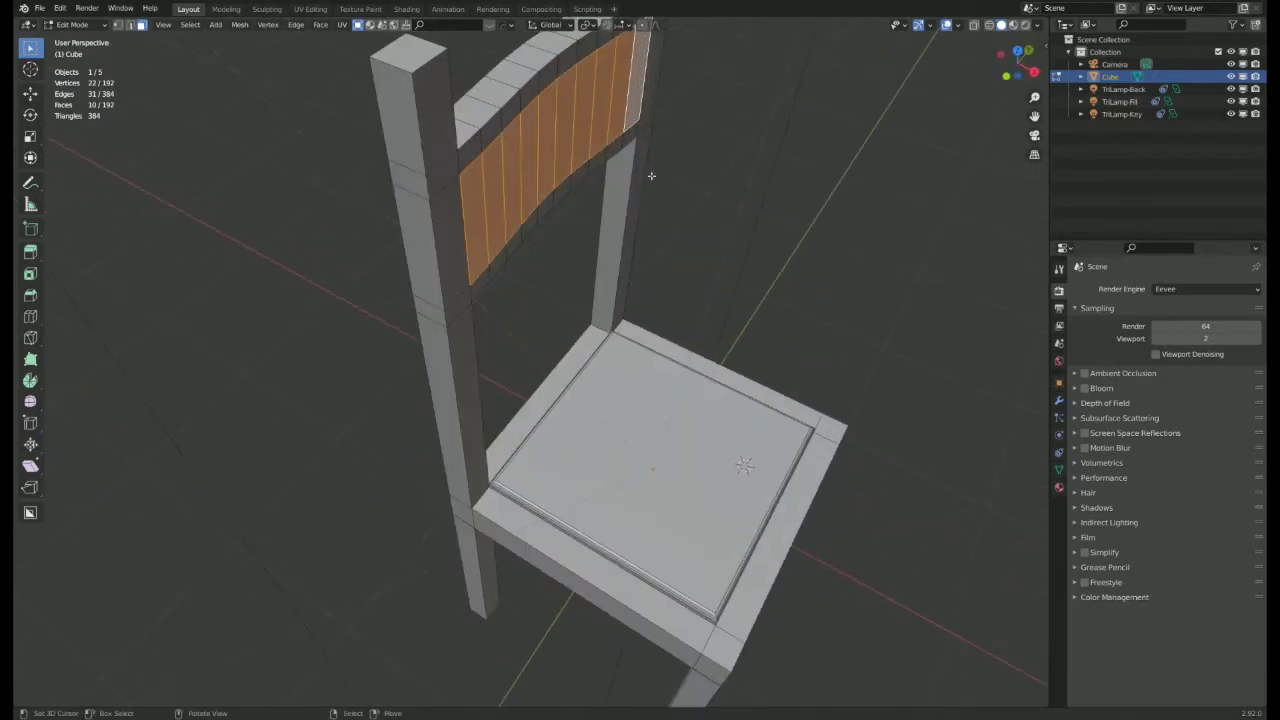
pyautogui.scroll(-2, 651, 176)
pyautogui.press('e')
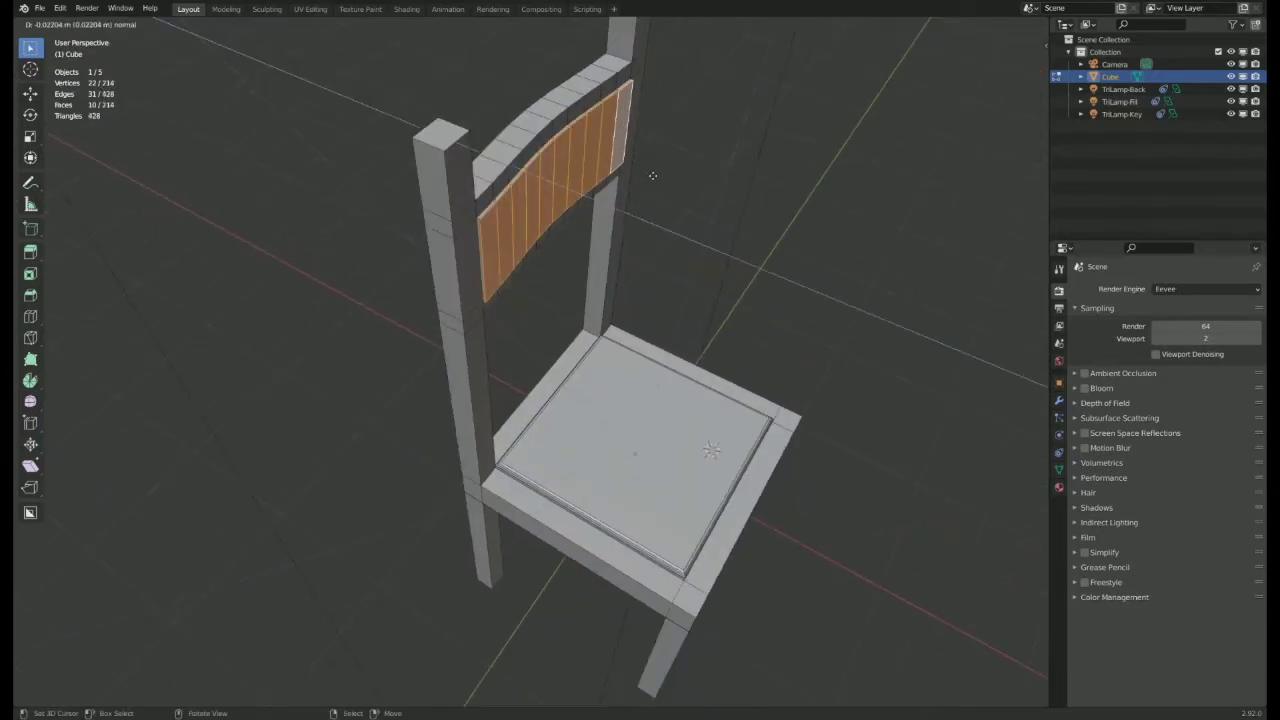
pyautogui.click(652, 176)
# - Select the outer front edges of the backrest pad and bevel them about 0.0239 m with 3 segments and the custom profile
pyautogui.moveTo(652, 176); pyautogui.dragTo(605, 168, button='middle')
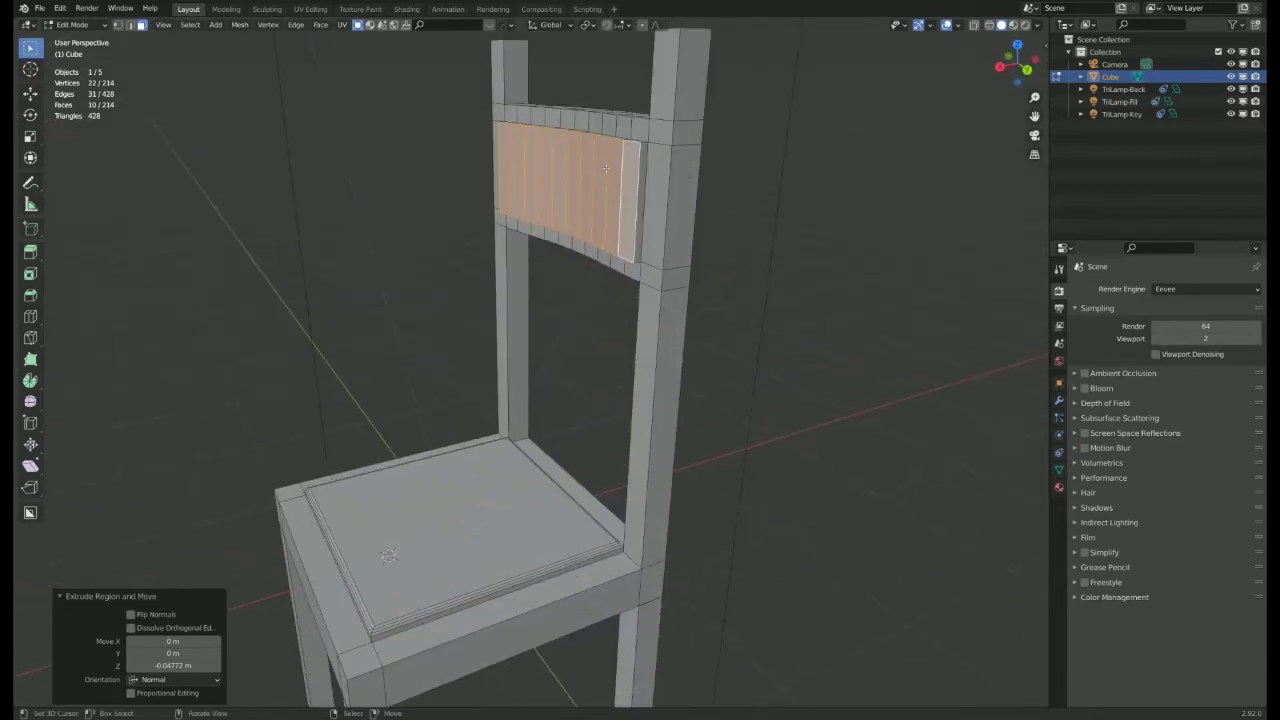
pyautogui.press('2')
pyautogui.keyDown('alt'); pyautogui.click(638, 156); pyautogui.keyUp('alt')
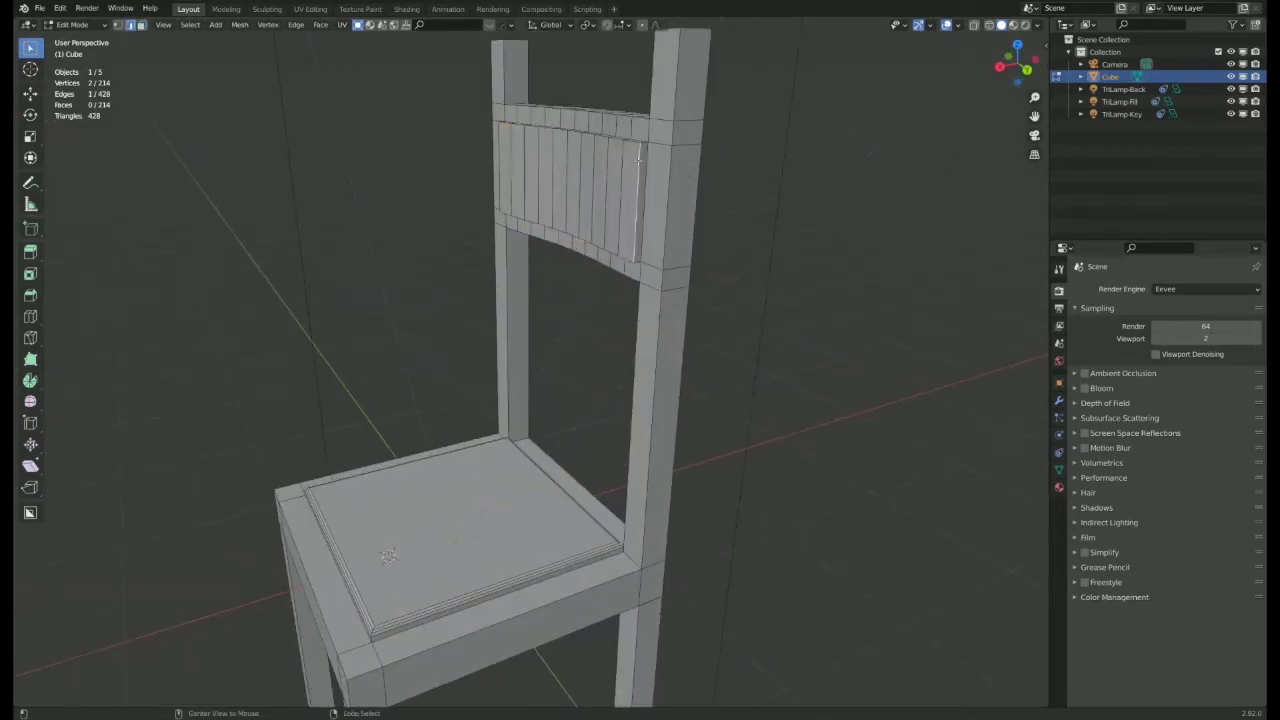
pyautogui.keyDown('alt'); pyautogui.keyDown('shift'); pyautogui.click(636, 146); pyautogui.keyUp('shift'); pyautogui.keyUp('alt')
pyautogui.scroll(4, 636, 142)
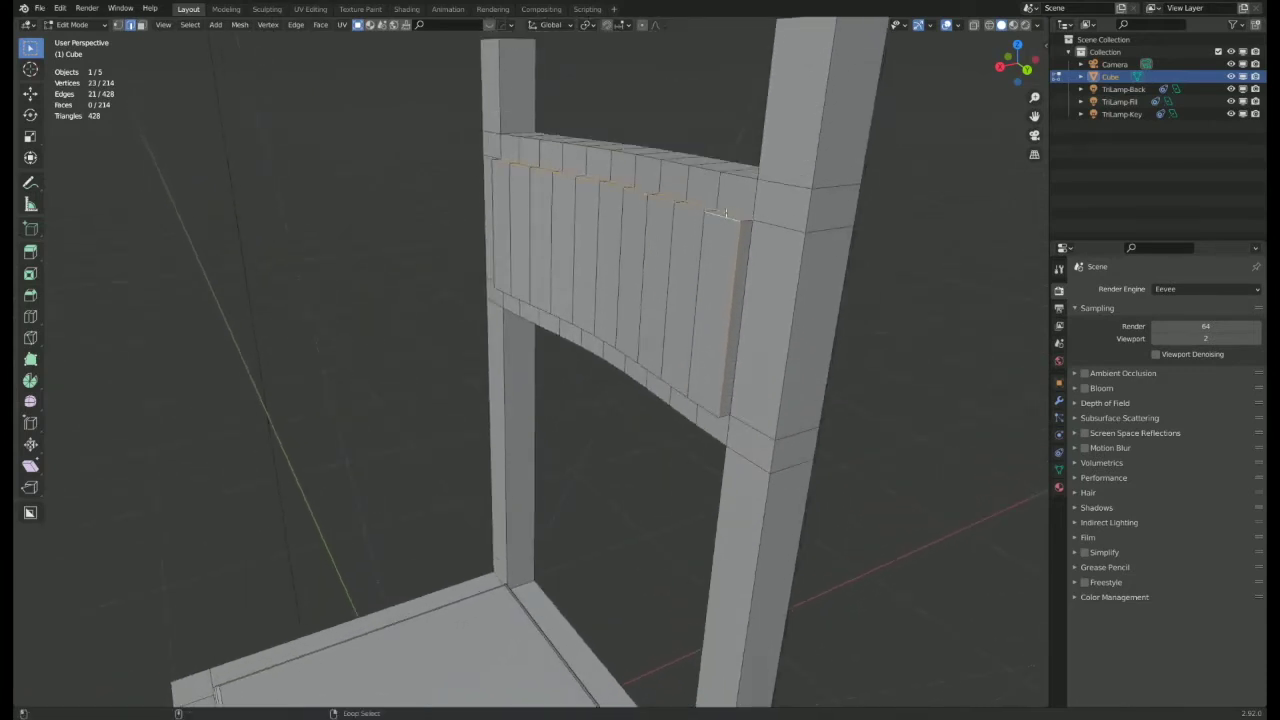
pyautogui.moveTo(733, 275); pyautogui.dragTo(550, 305, button='middle')
pyautogui.keyDown('alt'); pyautogui.keyDown('shift'); pyautogui.click(587, 246); pyautogui.keyUp('shift'); pyautogui.keyUp('alt')
pyautogui.hotkey('ctrl', 'b')
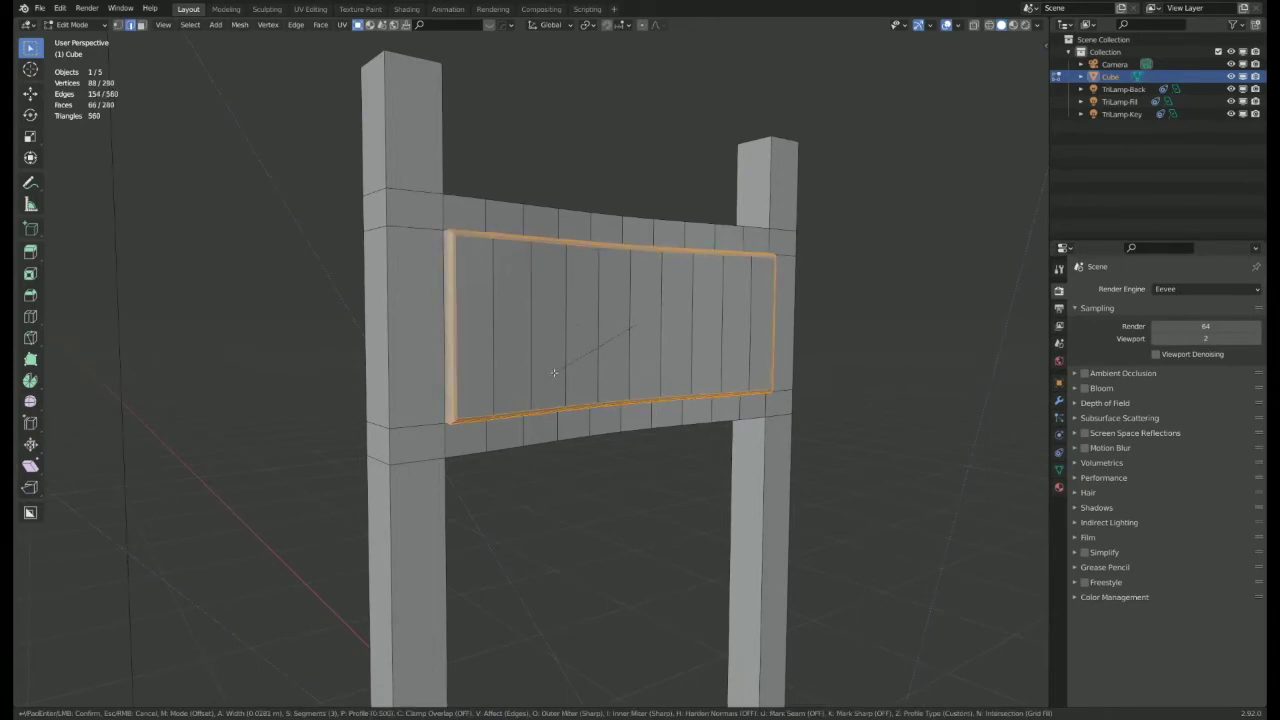
pyautogui.scroll(2, 554, 373)
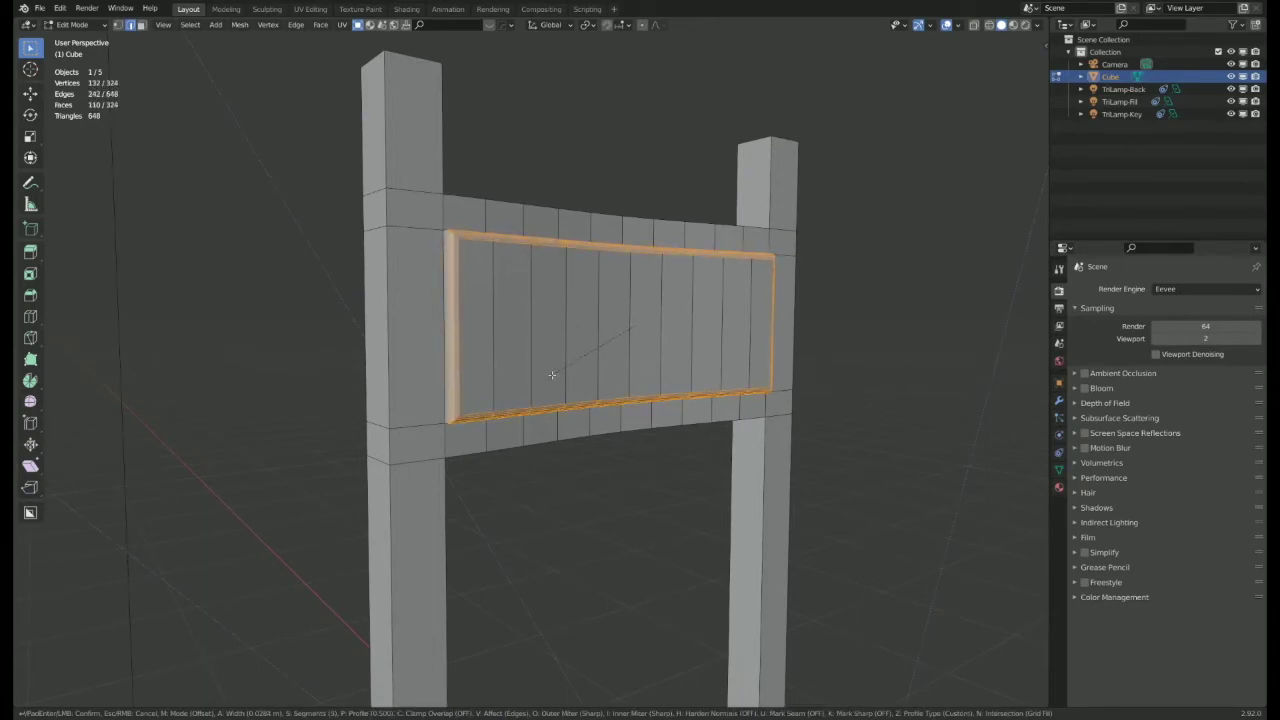
pyautogui.scroll(-2, 552, 375)
pyautogui.scroll(-1, 552, 375)
pyautogui.scroll(1, 552, 375)
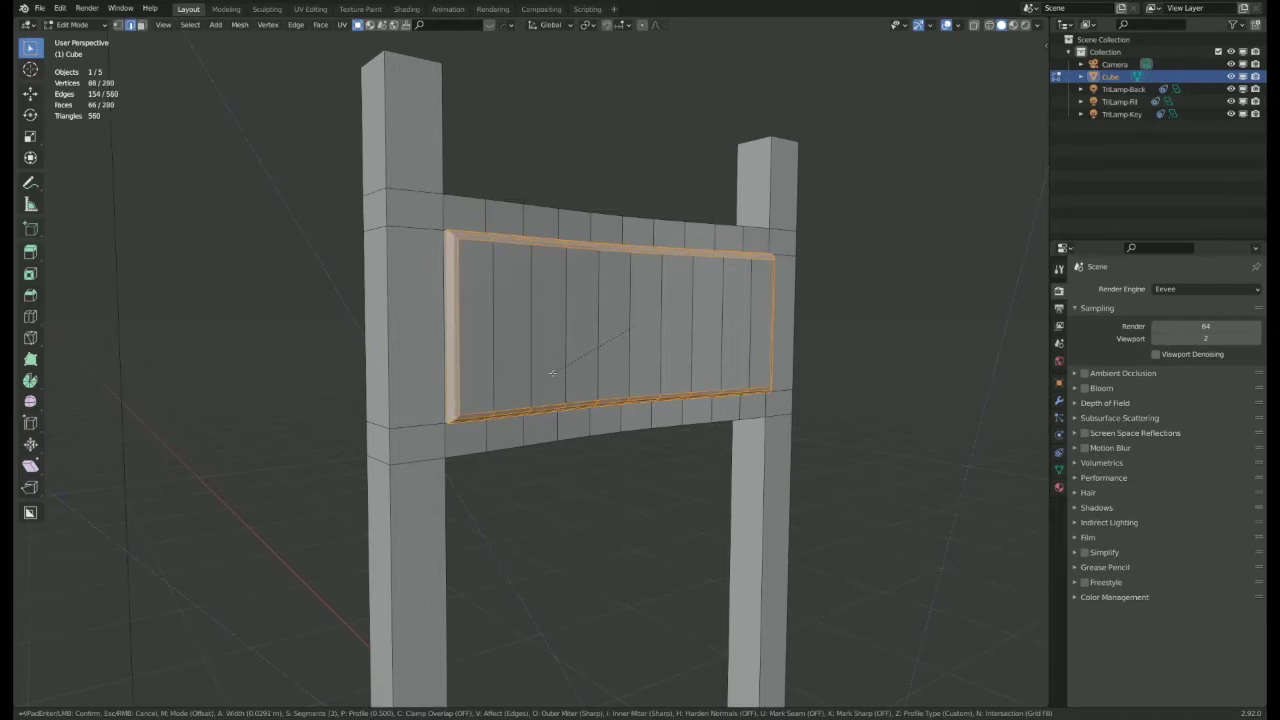
pyautogui.click(552, 373)
pyautogui.moveTo(591, 360); pyautogui.dragTo(589, 324, button='middle')
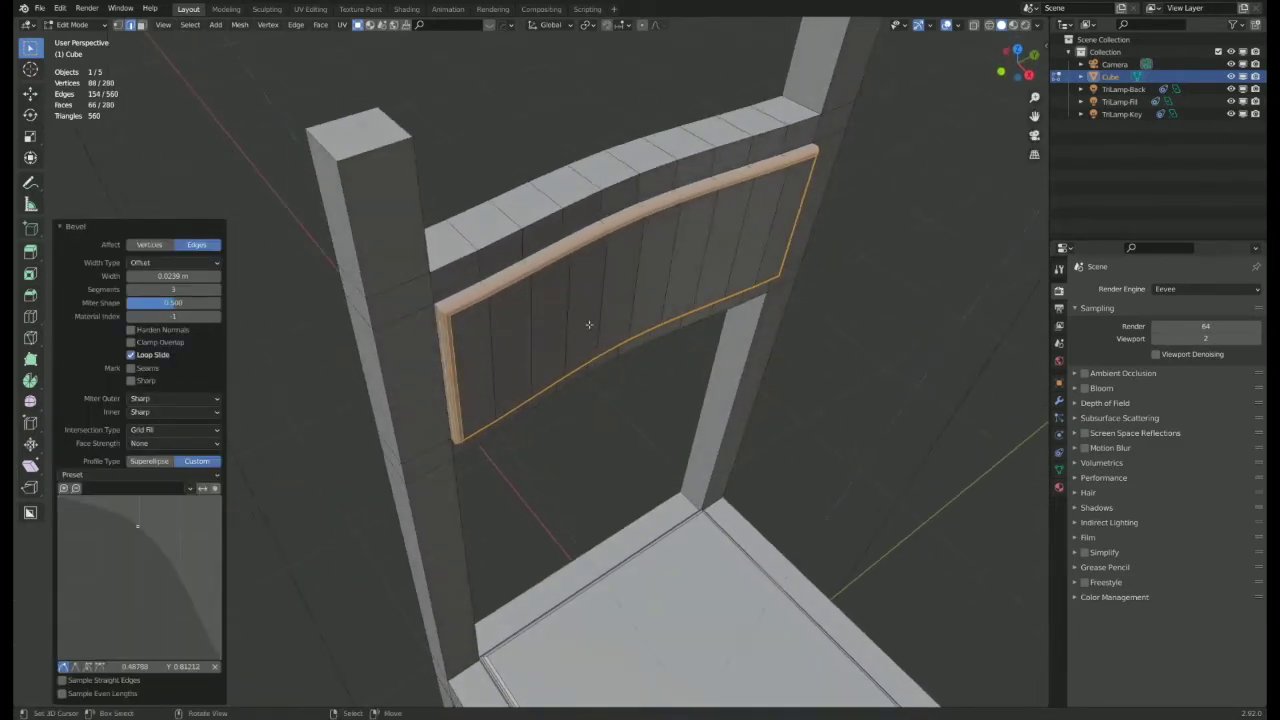
# - Switch to face selection and add the backrest pad's upper and lower side faces to the selected bevel faces
pyautogui.keyDown('alt'); pyautogui.keyDown('shift'); pyautogui.rightClick(526, 262); pyautogui.keyUp('shift'); pyautogui.keyUp('alt')
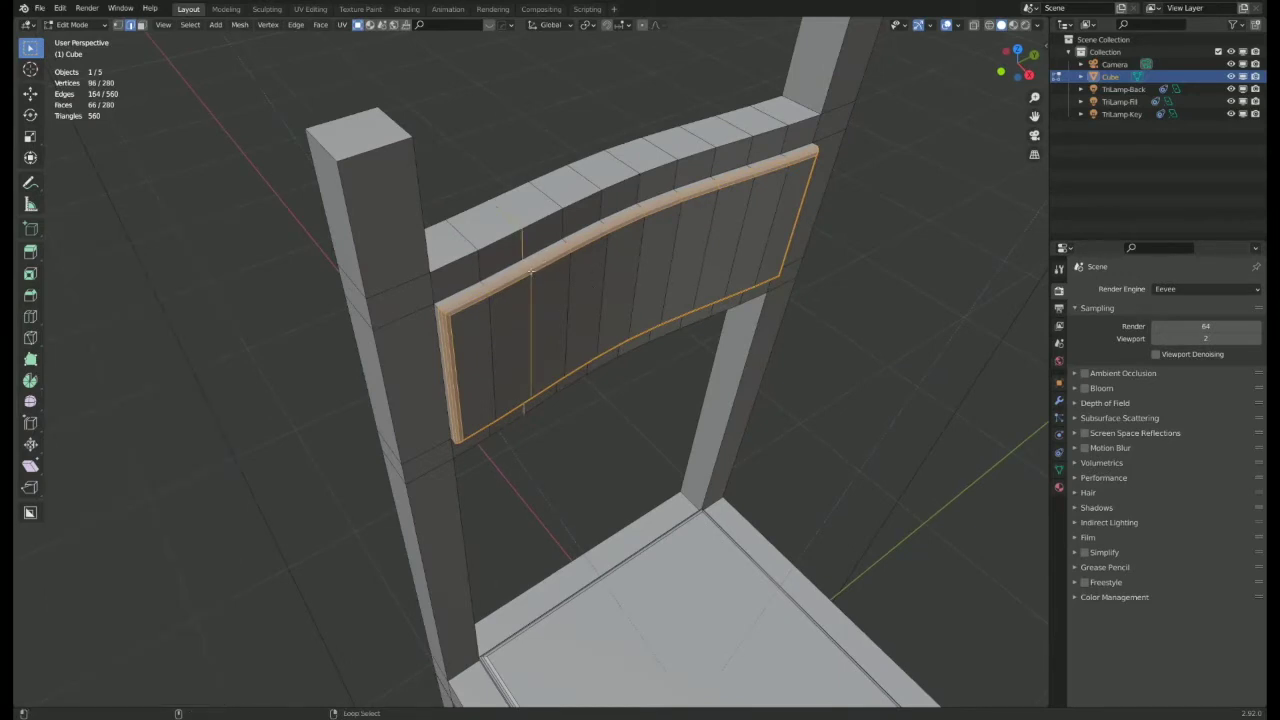
pyautogui.scroll(3, 536, 284)
pyautogui.moveTo(574, 330); pyautogui.dragTo(582, 347, button='middle')
pyautogui.press('3')
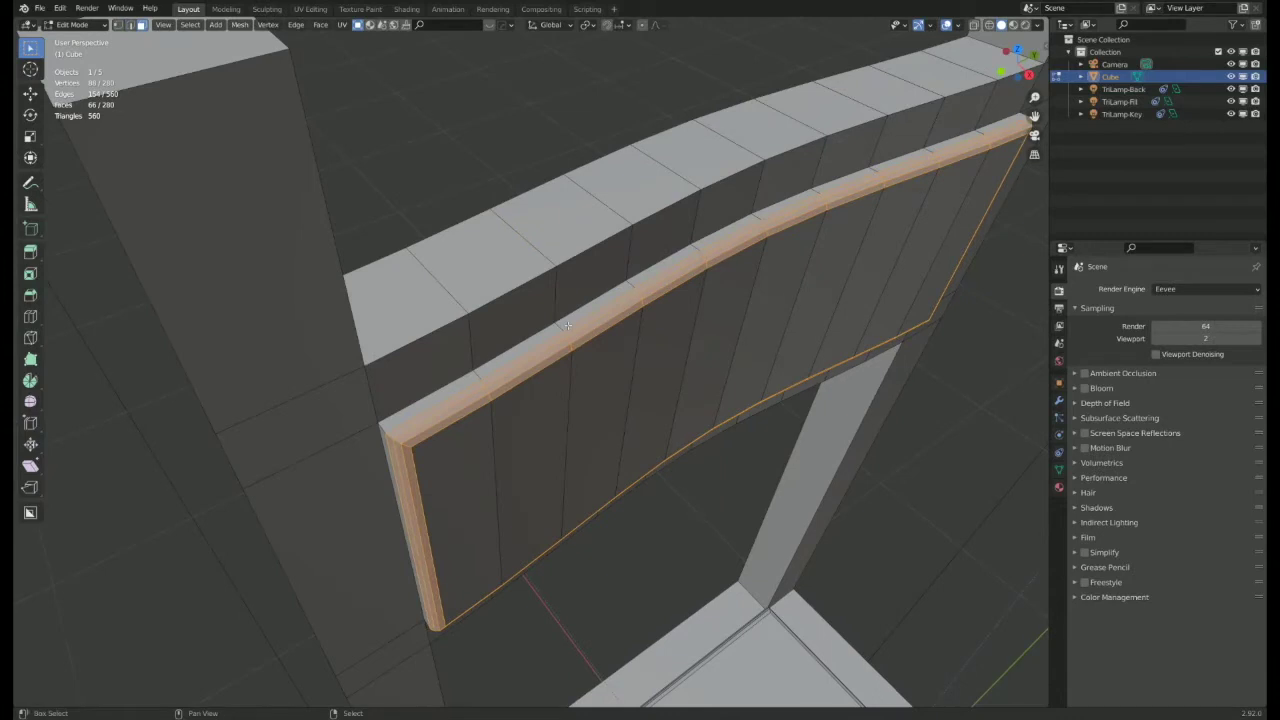
pyautogui.keyDown('alt'); pyautogui.keyDown('shift'); pyautogui.click(559, 327); pyautogui.keyUp('shift'); pyautogui.keyUp('alt')
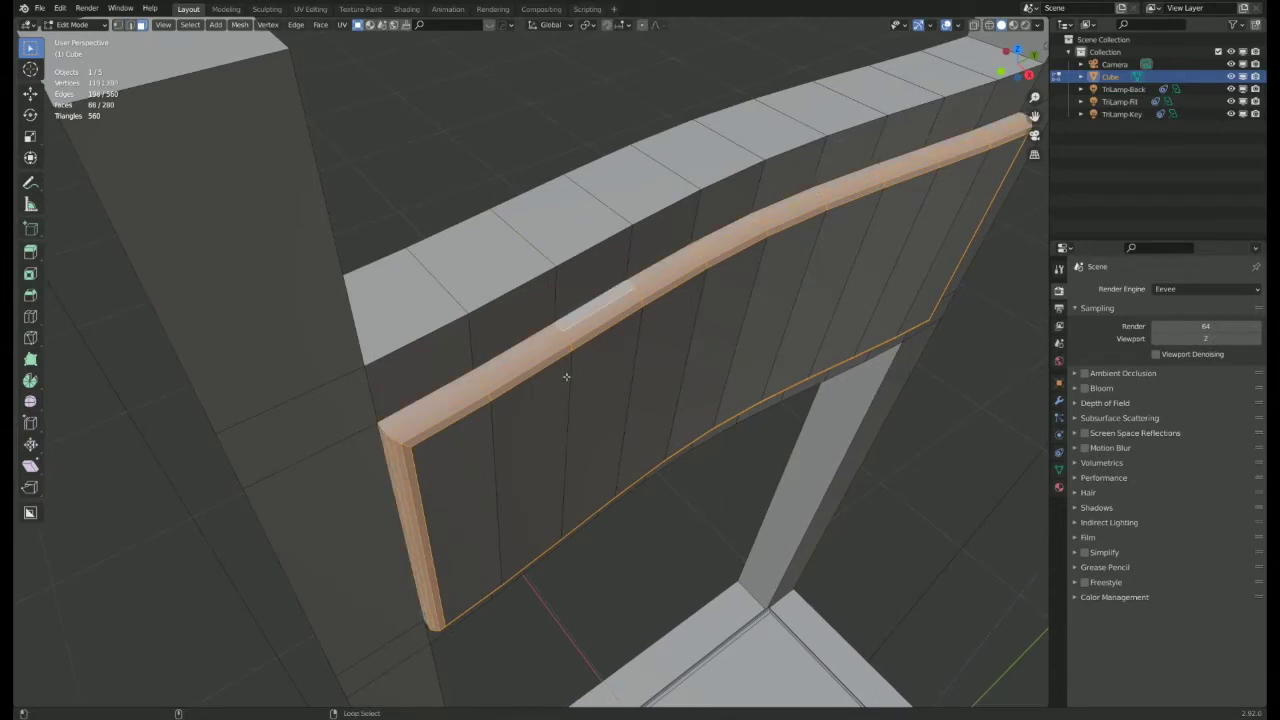
pyautogui.keyDown('alt'); pyautogui.keyDown('shift'); pyautogui.rightClick(567, 377); pyautogui.keyUp('shift'); pyautogui.keyUp('alt')
pyautogui.keyDown('shift'); pyautogui.rightClick(366, 477); pyautogui.keyUp('shift')
pyautogui.moveTo(383, 475); pyautogui.dragTo(515, 428, button='middle')
pyautogui.keyDown('alt'); pyautogui.keyDown('shift'); pyautogui.click(824, 408); pyautogui.keyUp('shift'); pyautogui.keyUp('alt')
pyautogui.moveTo(824, 408); pyautogui.dragTo(369, 389, button='middle')
pyautogui.scroll(-3, 400, 357)
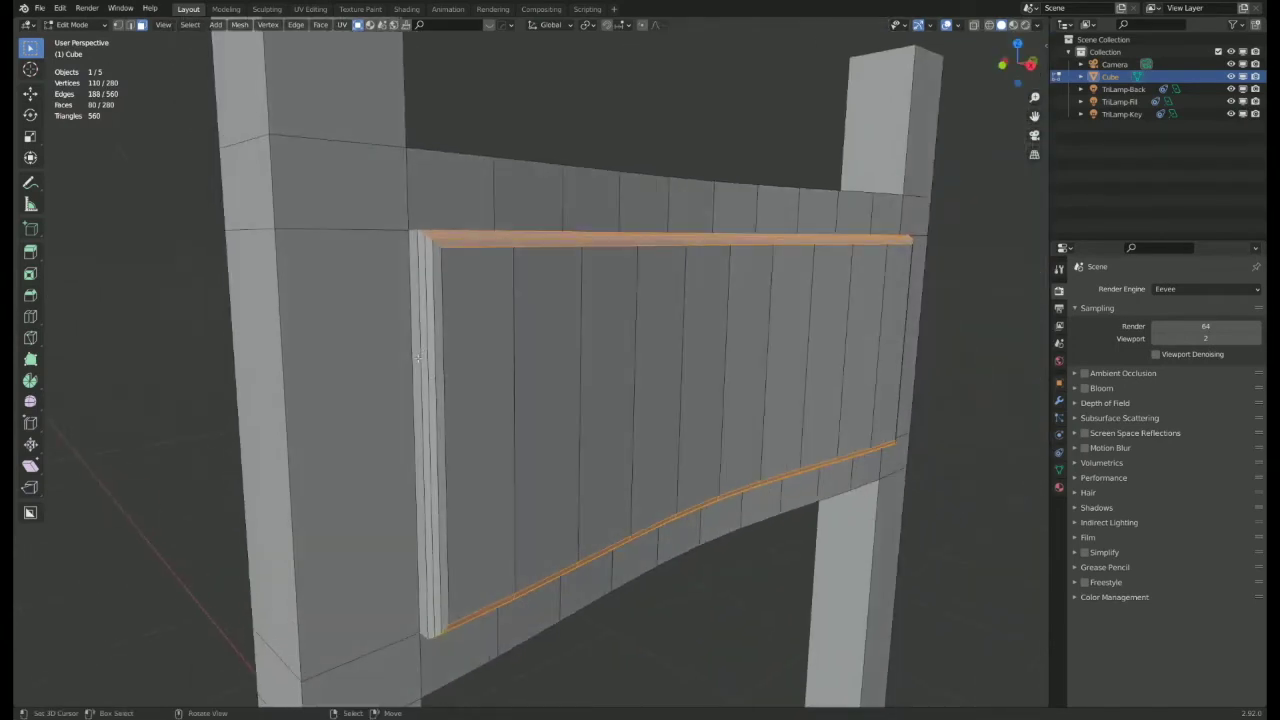
# - Add the bevel and side strips at one end of the backrest pad and its ten front faces to the selection
pyautogui.keyDown('alt'); pyautogui.keyDown('shift'); pyautogui.click(426, 357); pyautogui.keyUp('shift'); pyautogui.keyUp('alt')
pyautogui.keyDown('shift'); pyautogui.click(432, 356); pyautogui.keyUp('shift')
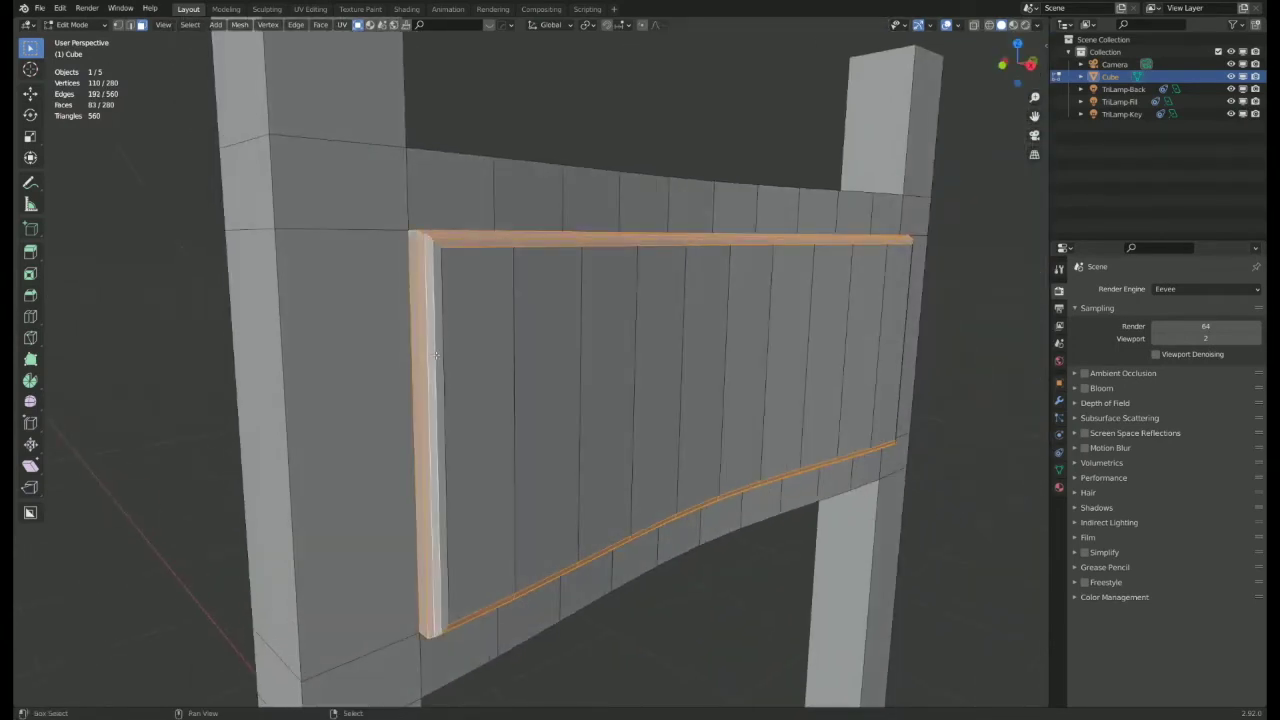
pyautogui.keyDown('shift'); pyautogui.click(437, 356); pyautogui.keyUp('shift')
pyautogui.keyDown('shift'); pyautogui.click(478, 371); pyautogui.keyUp('shift')
pyautogui.keyDown('shift'); pyautogui.click(548, 371); pyautogui.keyUp('shift')
pyautogui.keyDown('shift'); pyautogui.click(608, 371); pyautogui.keyUp('shift')
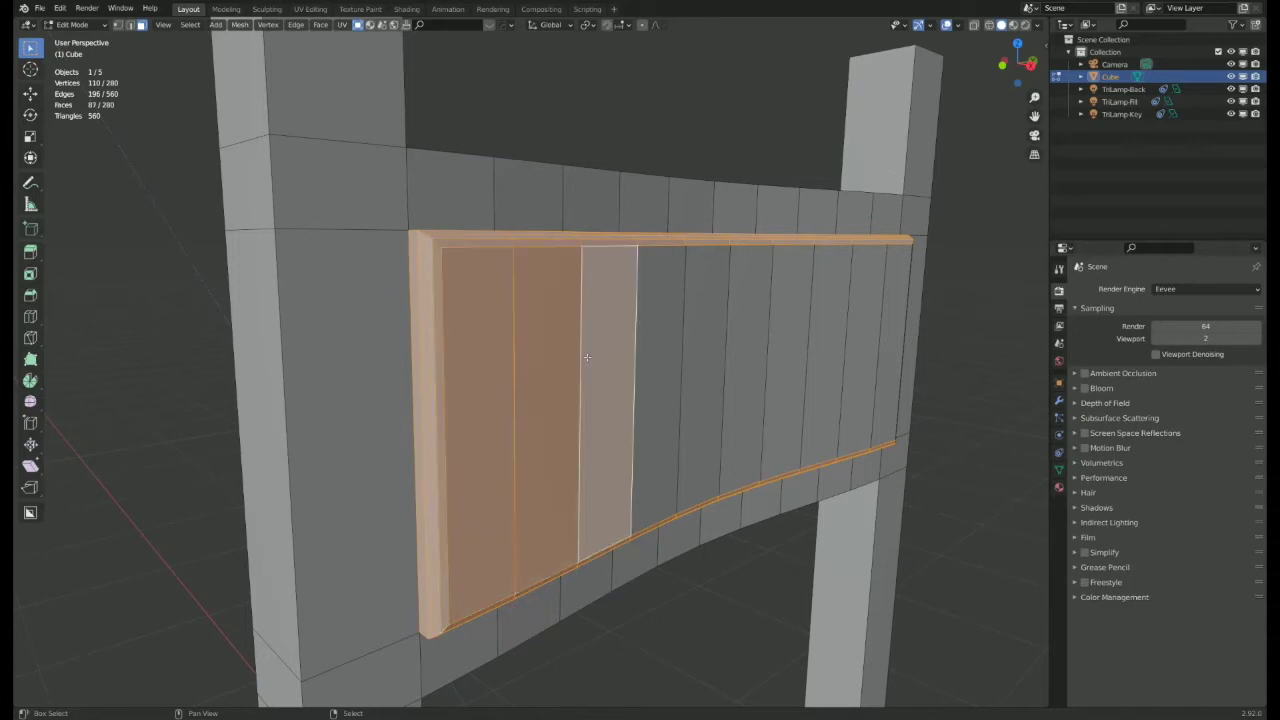
pyautogui.press('c')
pyautogui.moveTo(623, 351); pyautogui.dragTo(675, 350)
pyautogui.moveTo(777, 340); pyautogui.dragTo(870, 340)
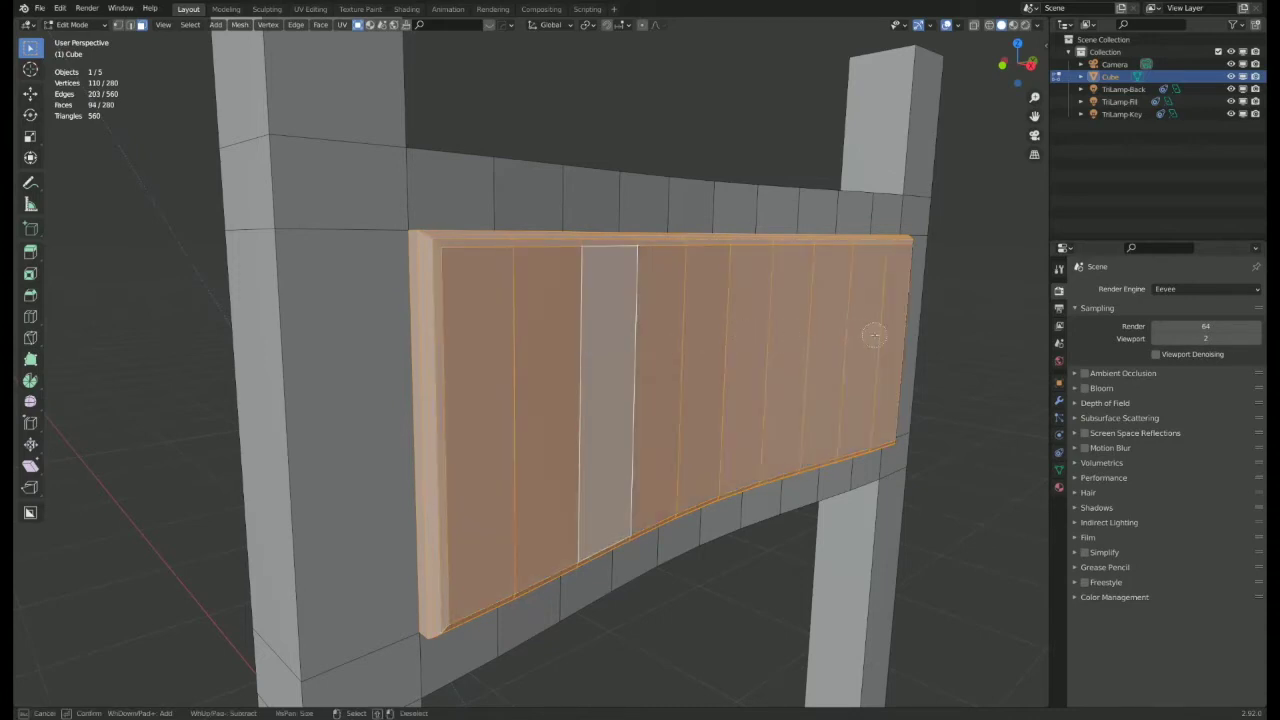
pyautogui.rightClick(840, 348)
# - Add the bevel and side strips at the opposite end of the backrest pad to the selection
pyautogui.moveTo(687, 420); pyautogui.dragTo(420, 326, button='middle')
pyautogui.keyDown('shift'); pyautogui.click(384, 310); pyautogui.keyUp('shift')
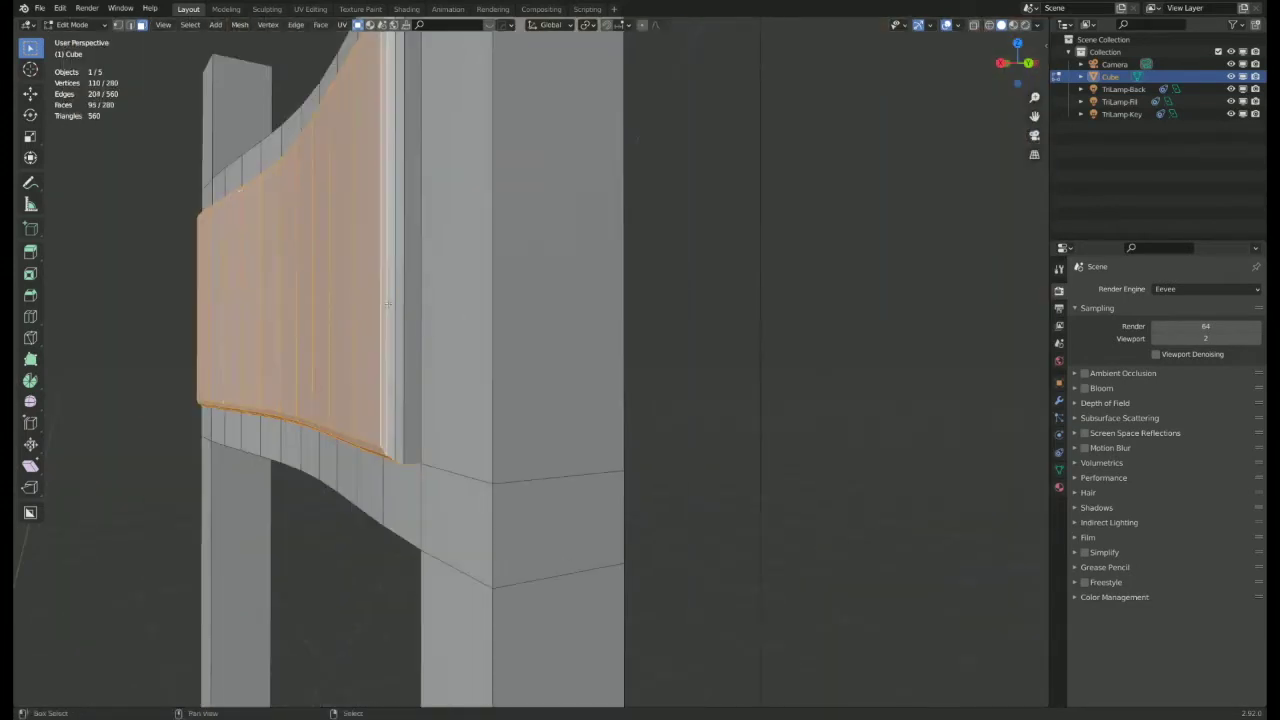
pyautogui.keyDown('shift'); pyautogui.click(393, 301); pyautogui.keyUp('shift')
pyautogui.keyDown('shift'); pyautogui.click(404, 295); pyautogui.keyUp('shift')
pyautogui.keyDown('shift'); pyautogui.click(409, 292); pyautogui.keyUp('shift')
pyautogui.scroll(-7, 409, 292)
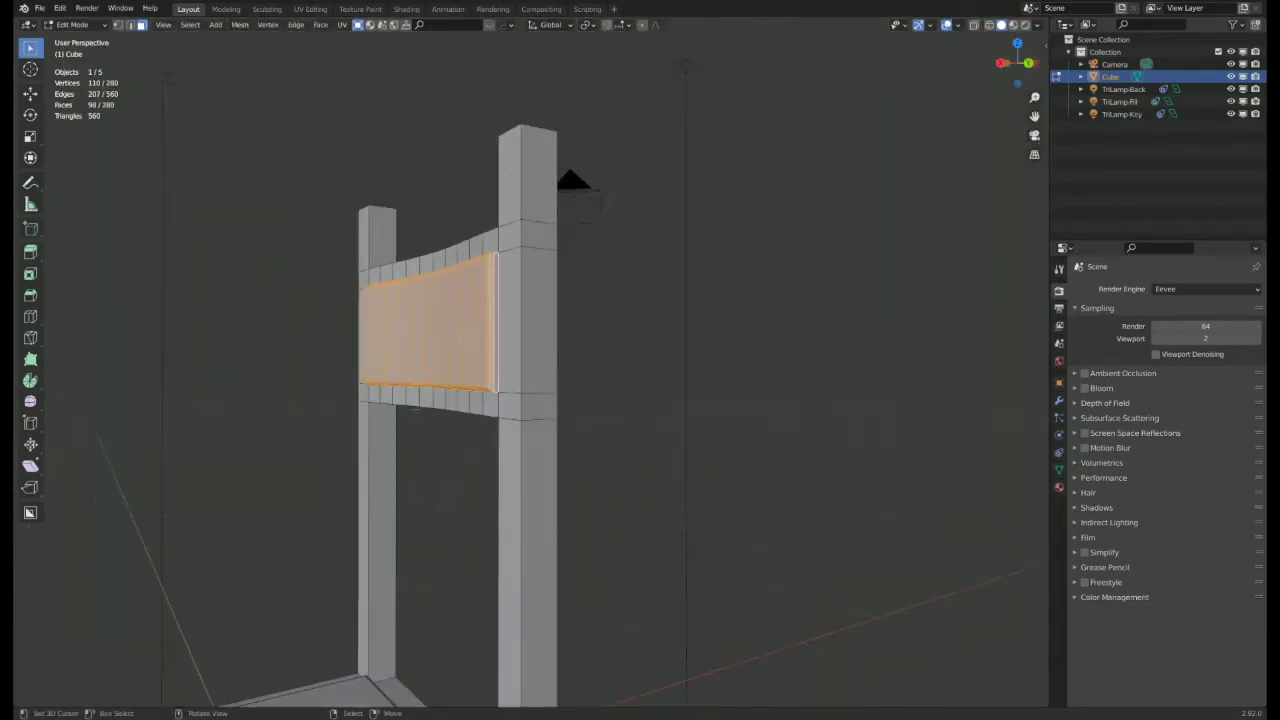
# - Add the seat cushion's side and bevel face loops and its top face to the selection
pyautogui.moveTo(420, 530); pyautogui.dragTo(508, 276, button='middle')
pyautogui.scroll(2, 508, 276)
pyautogui.keyDown('shift'); pyautogui.moveTo(288, 454); pyautogui.dragTo(521, 407, button='middle'); pyautogui.keyUp('shift')
pyautogui.scroll(4, 374, 297)
pyautogui.scroll(-2, 374, 296)
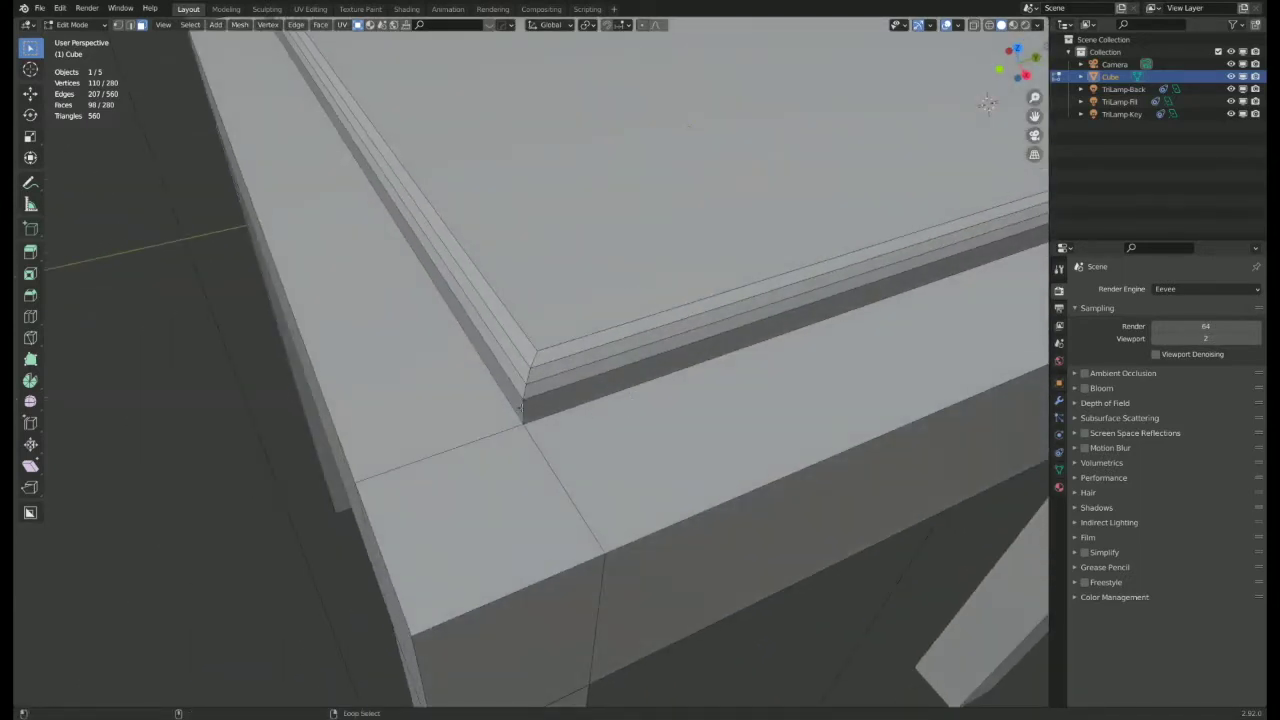
pyautogui.keyDown('alt'); pyautogui.keyDown('shift'); pyautogui.click(521, 407); pyautogui.keyUp('shift'); pyautogui.keyUp('alt')
pyautogui.keyDown('alt'); pyautogui.keyDown('shift'); pyautogui.click(523, 394); pyautogui.keyUp('shift'); pyautogui.keyUp('alt')
pyautogui.keyDown('alt'); pyautogui.keyDown('shift'); pyautogui.click(526, 380); pyautogui.keyUp('shift'); pyautogui.keyUp('alt')
pyautogui.keyDown('alt'); pyautogui.keyDown('shift'); pyautogui.click(533, 359); pyautogui.keyUp('shift'); pyautogui.keyUp('alt')
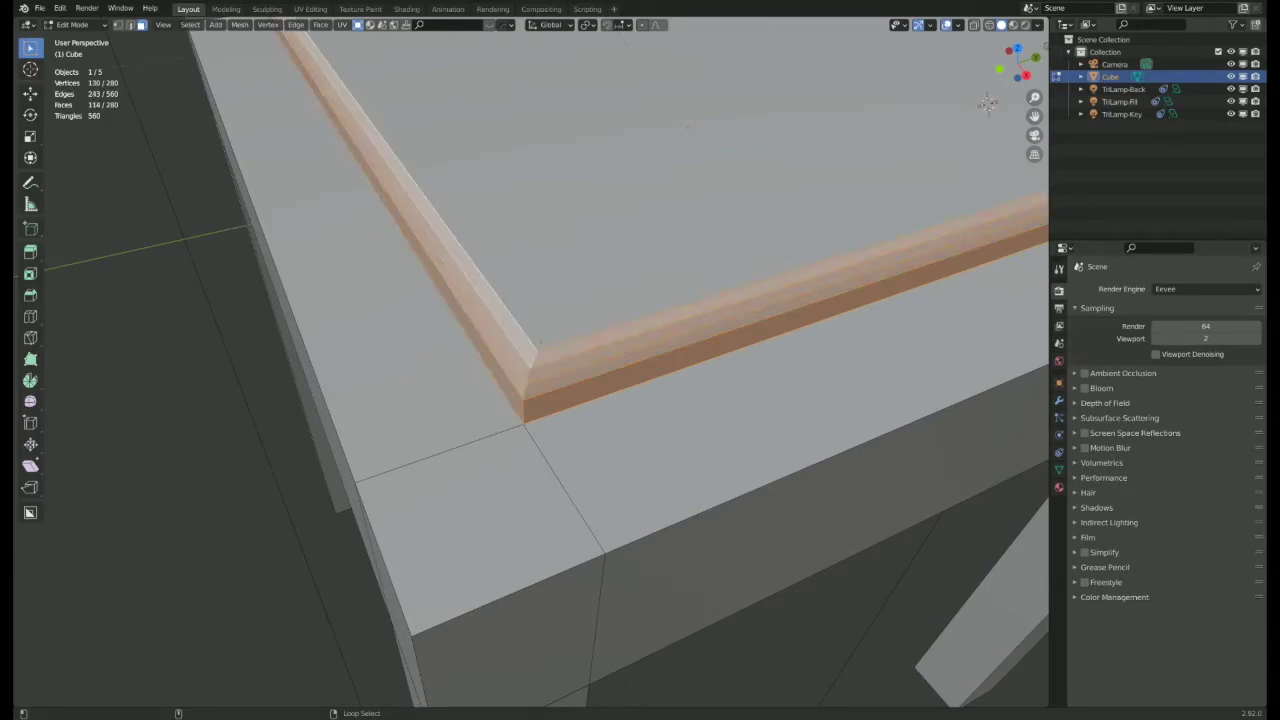
pyautogui.scroll(-8, 540, 330)
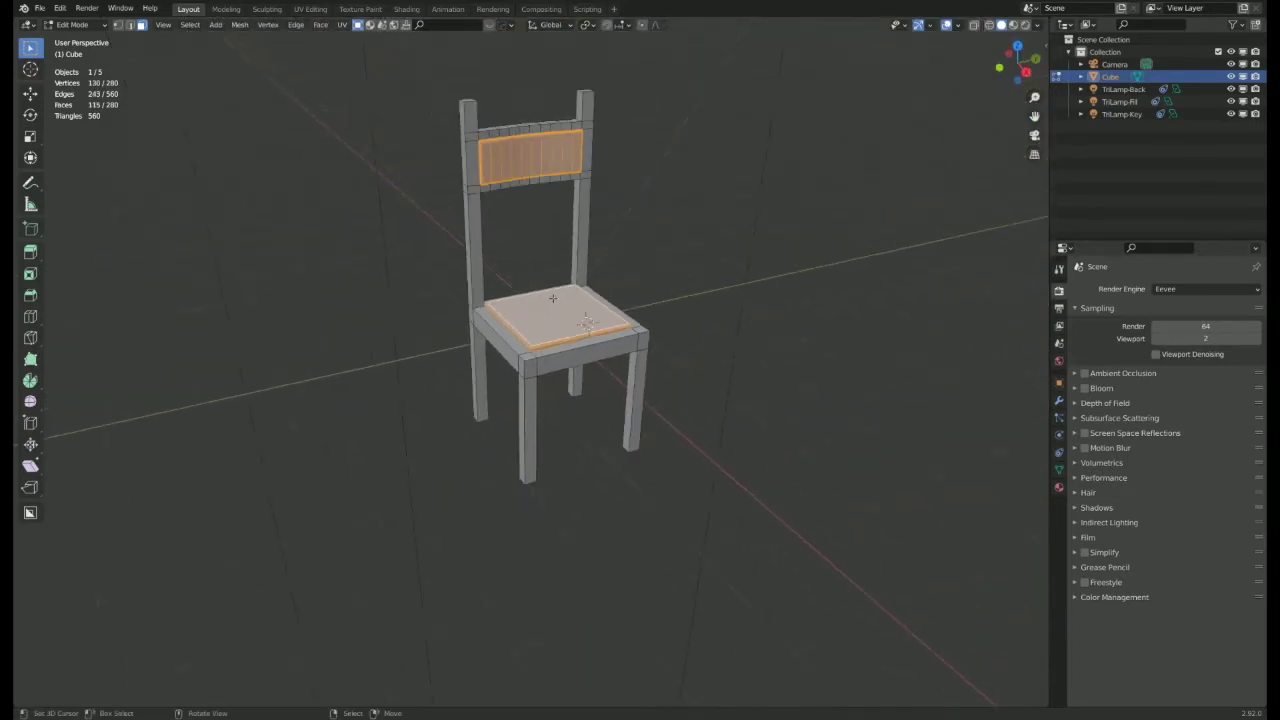
# - Separate the selected cushion faces into their own object and select that object in Object Mode
pyautogui.moveTo(552, 298); pyautogui.dragTo(517, 399, button='middle')
pyautogui.press('p')
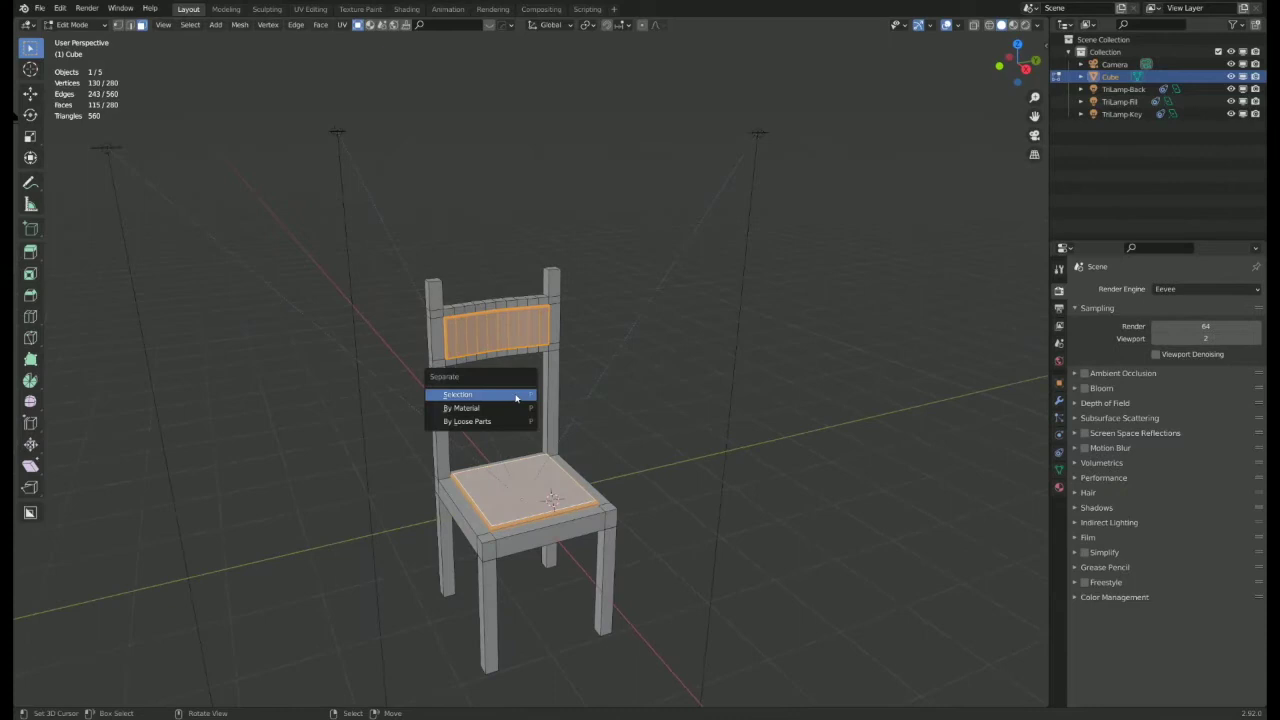
pyautogui.click(516, 395)
pyautogui.press('Tab')
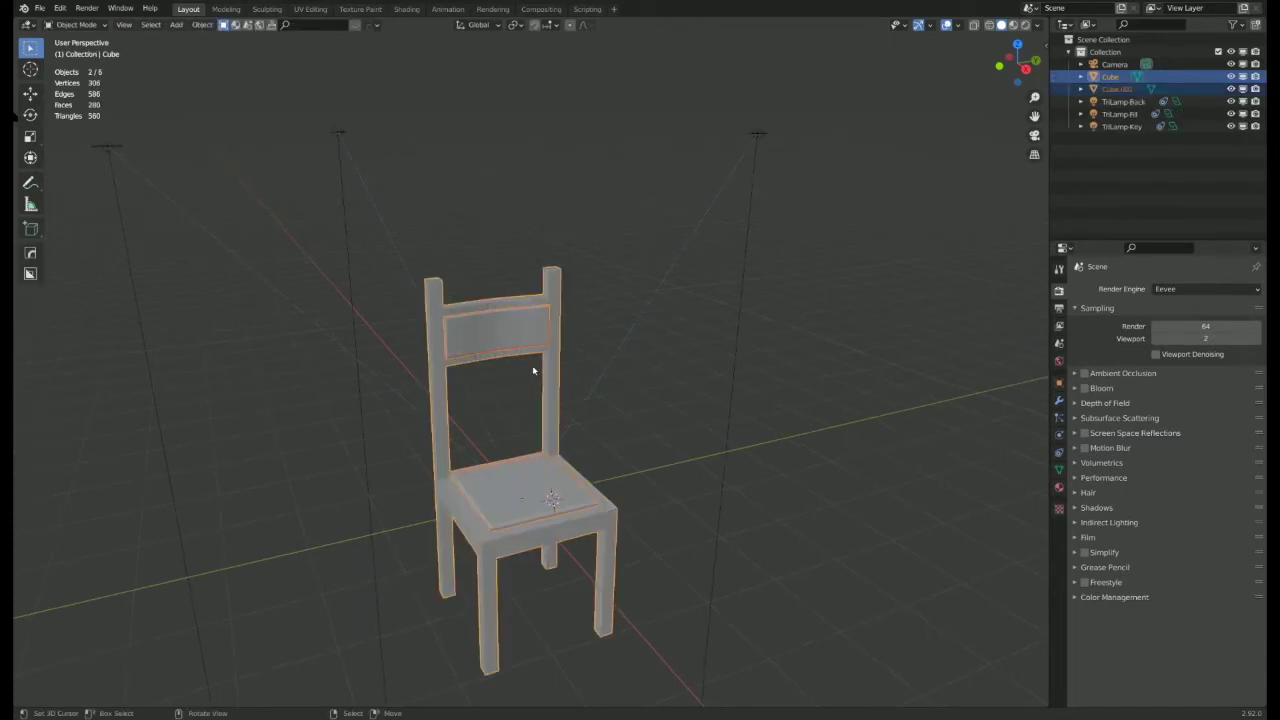
pyautogui.moveTo(533, 371); pyautogui.dragTo(500, 286, button='middle')
pyautogui.click(496, 290)
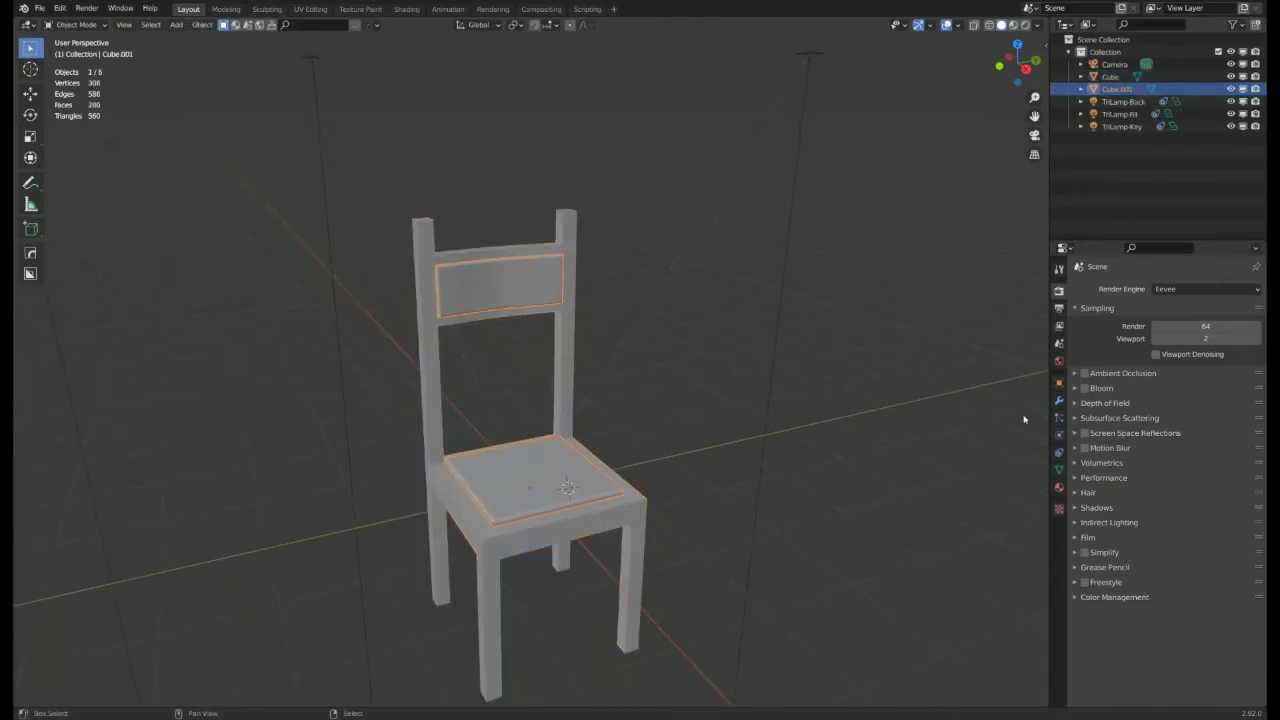
# - Create a new material for the cushions and name it Seat
pyautogui.click(1059, 487)
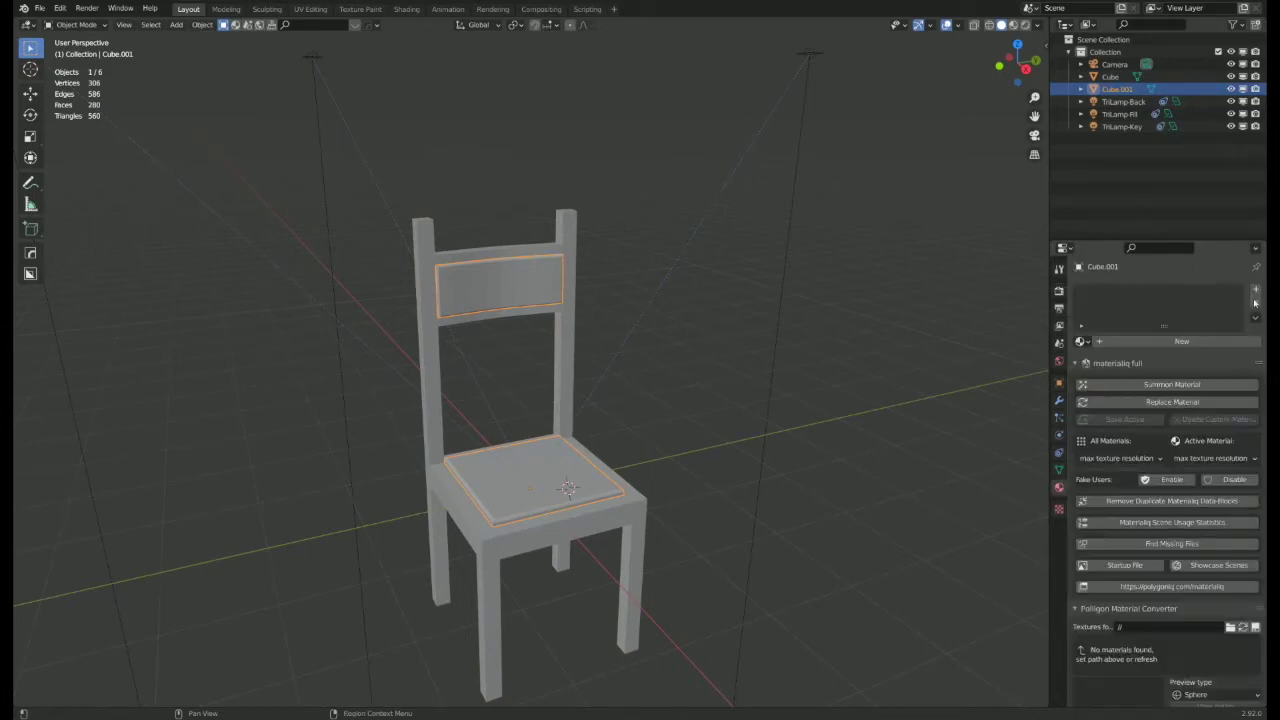
pyautogui.click(1194, 341)
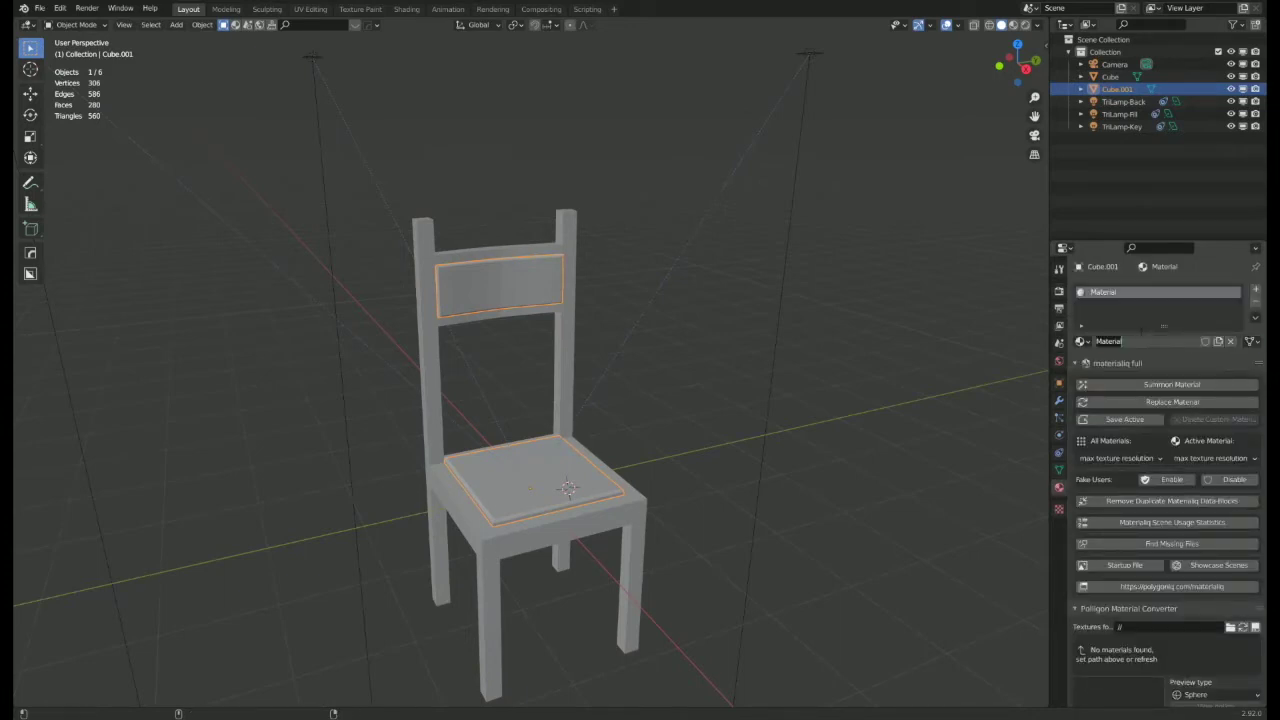
pyautogui.write('Seat')
pyautogui.press('Return')
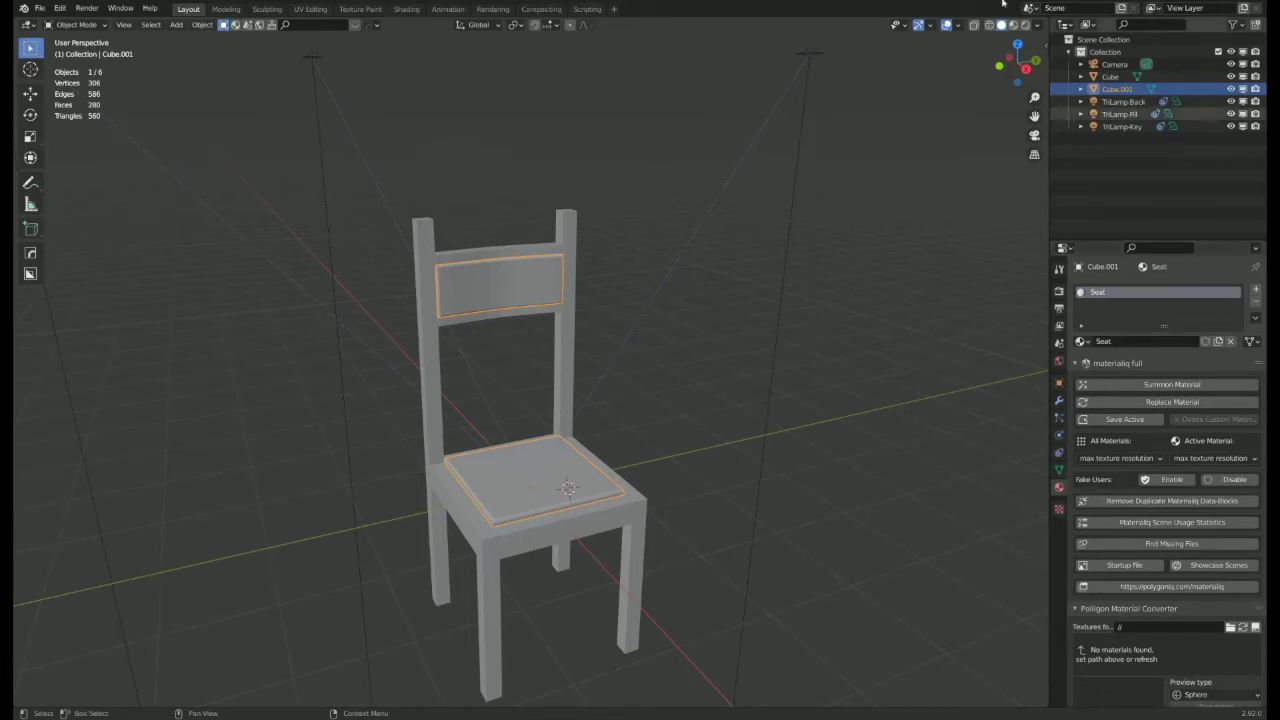
# - Switch the viewport to Material Preview shading and set the Seat material's base colour to red
pyautogui.click(1012, 25)
pyautogui.keyDown('shift'); pyautogui.moveTo(434, 635); pyautogui.dragTo(470, 580, button='middle'); pyautogui.keyUp('shift')
pyautogui.scroll(1, 643, 517)
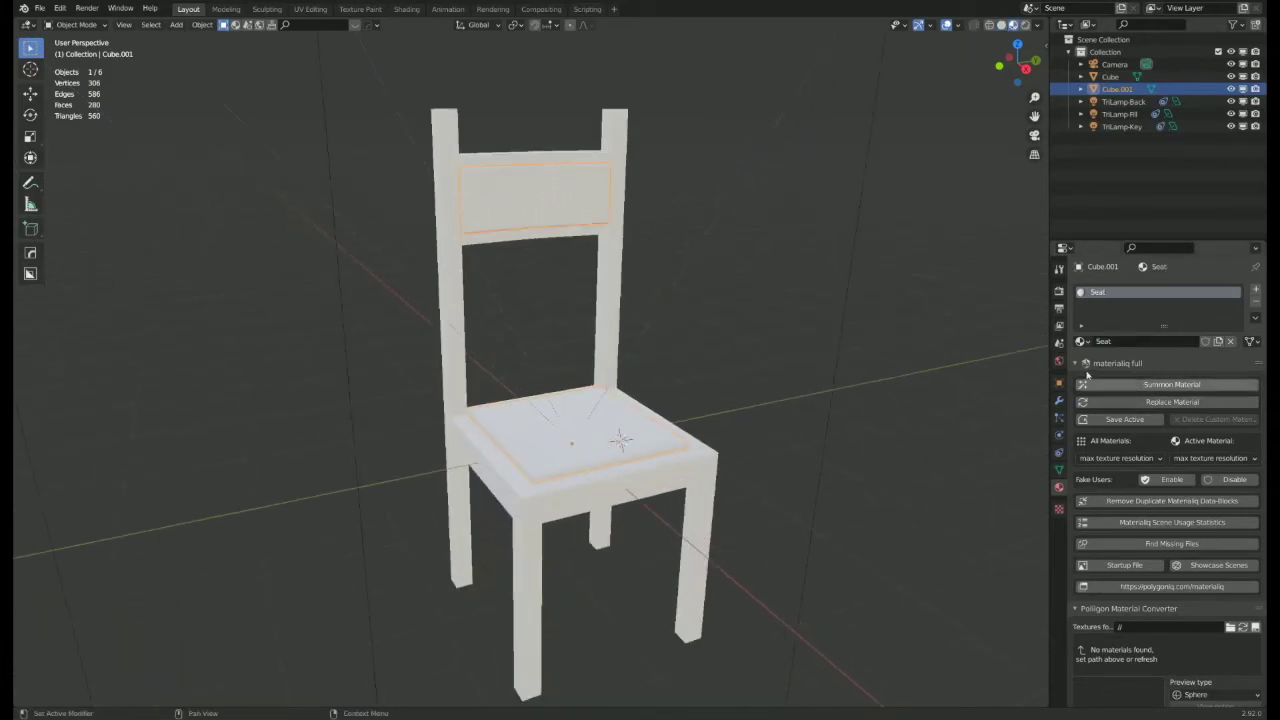
pyautogui.moveTo(1256, 363); pyautogui.dragTo(1240, 508)
pyautogui.scroll(-5, 1165, 662)
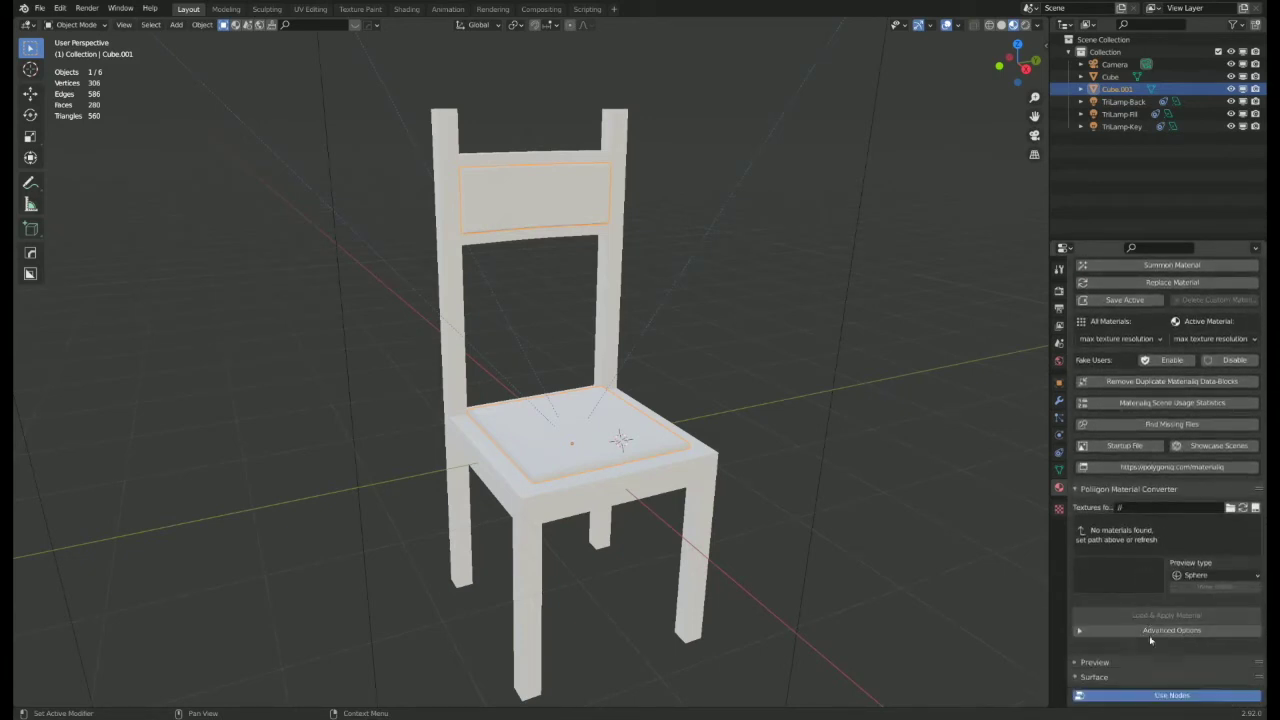
pyautogui.click(1190, 636)
pyautogui.scroll(-10, 1226, 282)
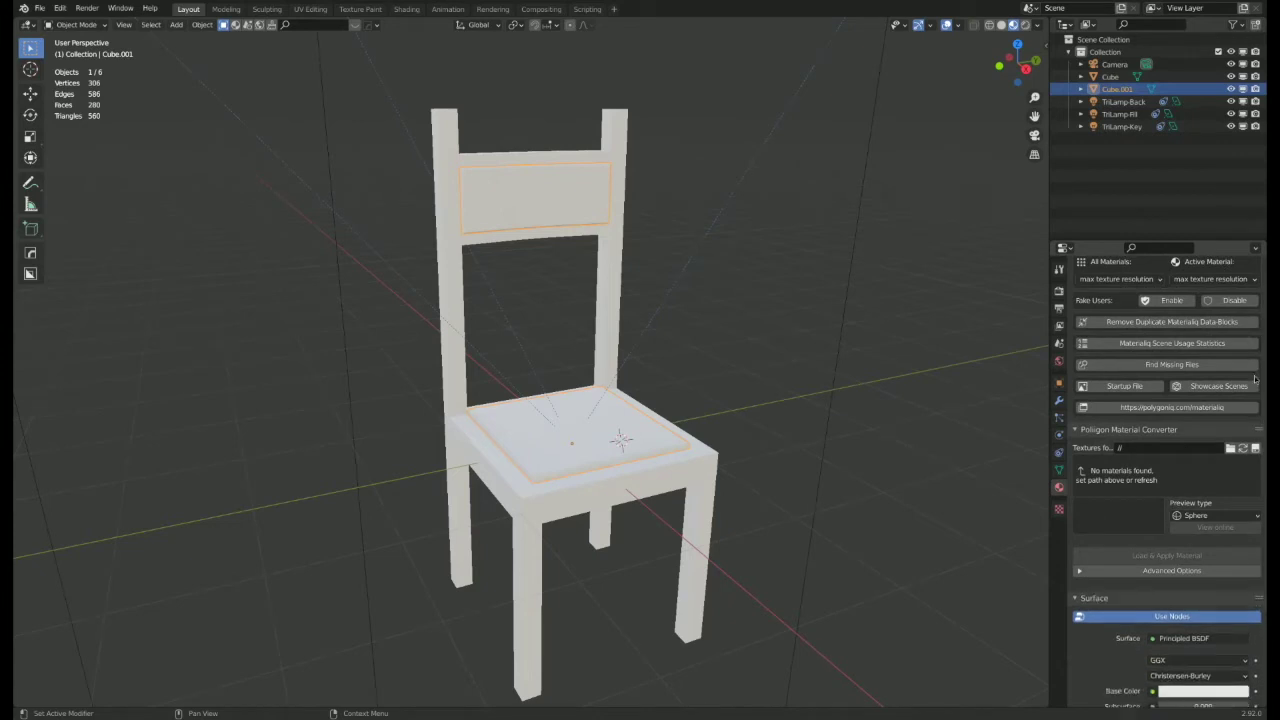
pyautogui.scroll(1, 1226, 282)
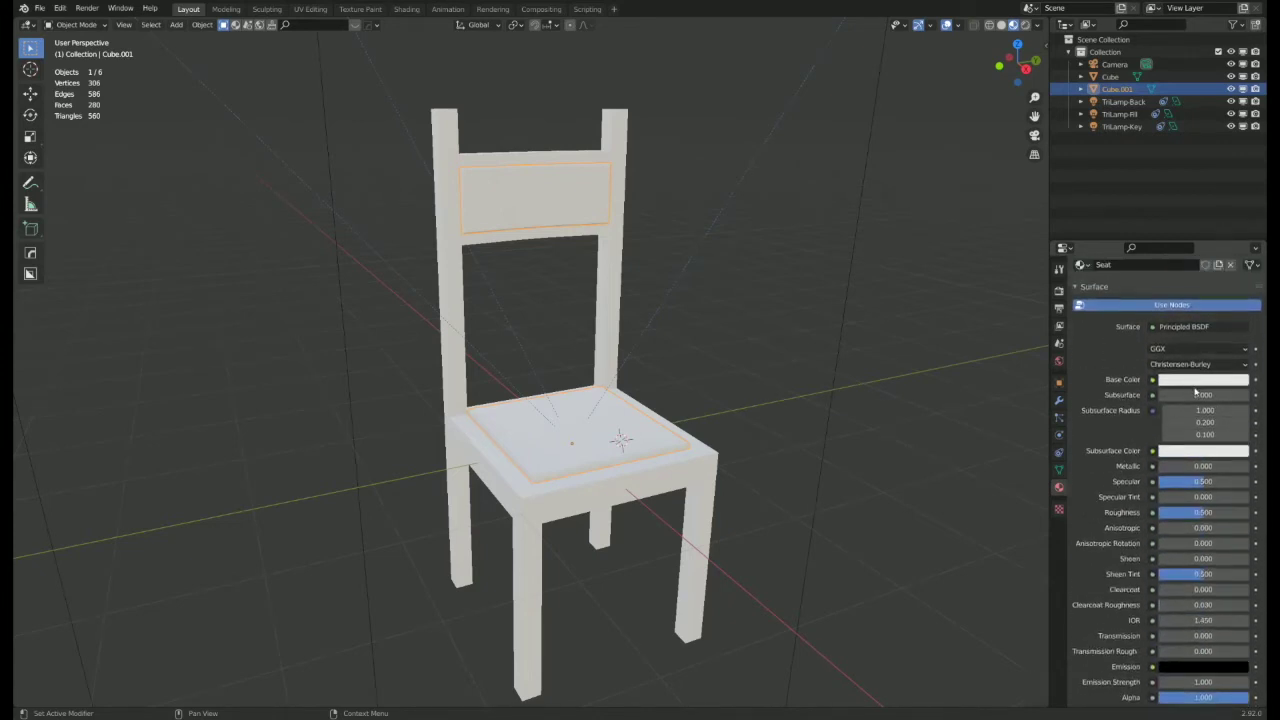
pyautogui.click(1194, 360)
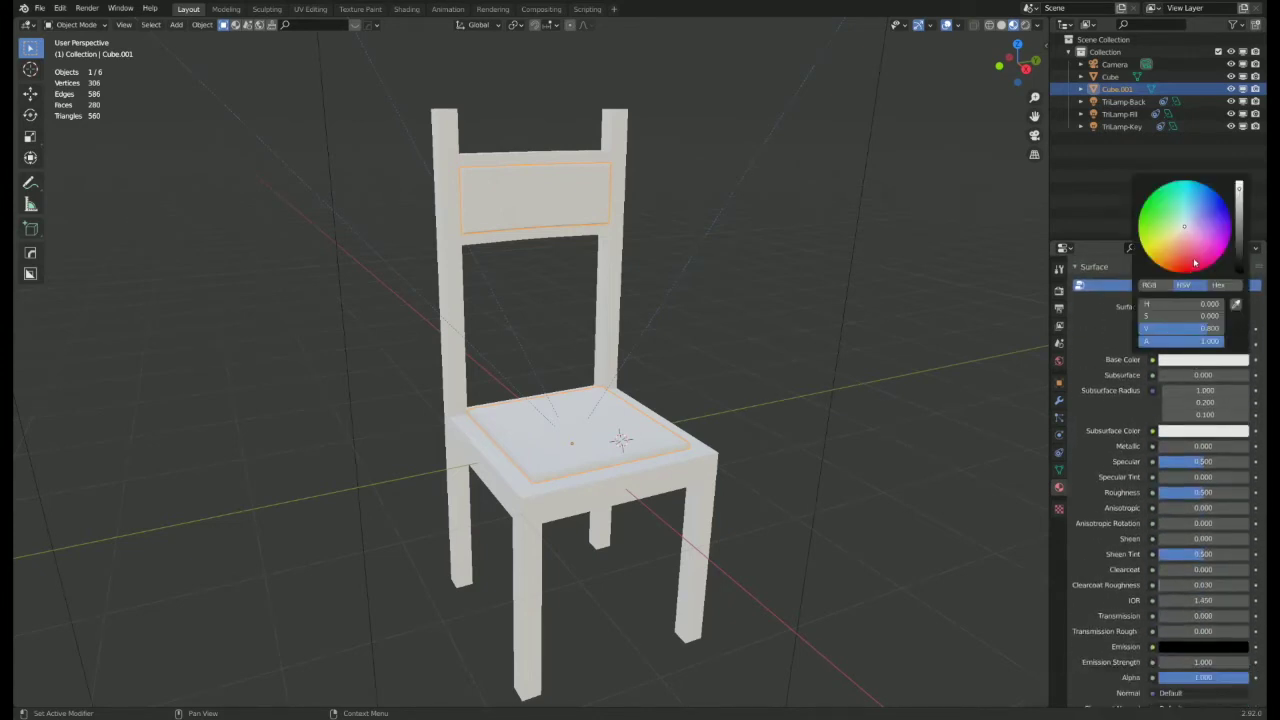
pyautogui.moveTo(1194, 262); pyautogui.dragTo(1189, 272)
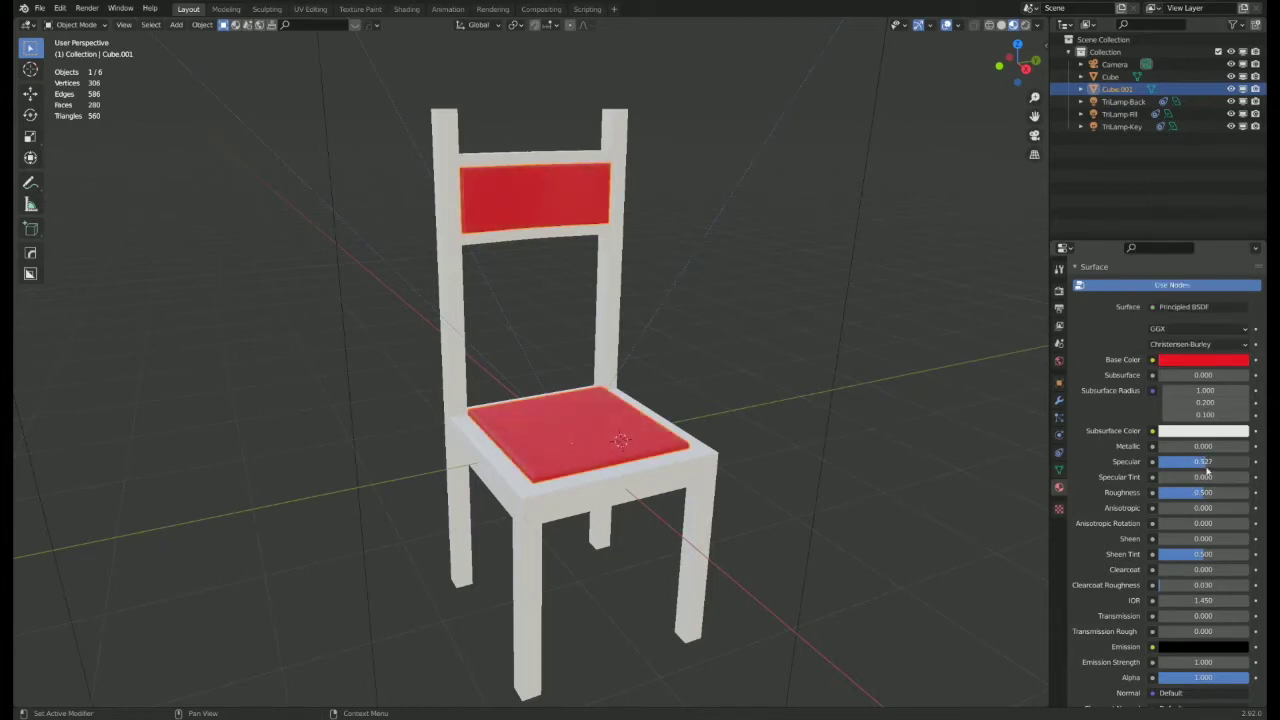
# - Set the Seat material's specular to about 0.533 and its roughness to about 0.380
pyautogui.moveTo(1205, 492); pyautogui.dragTo(1181, 492)
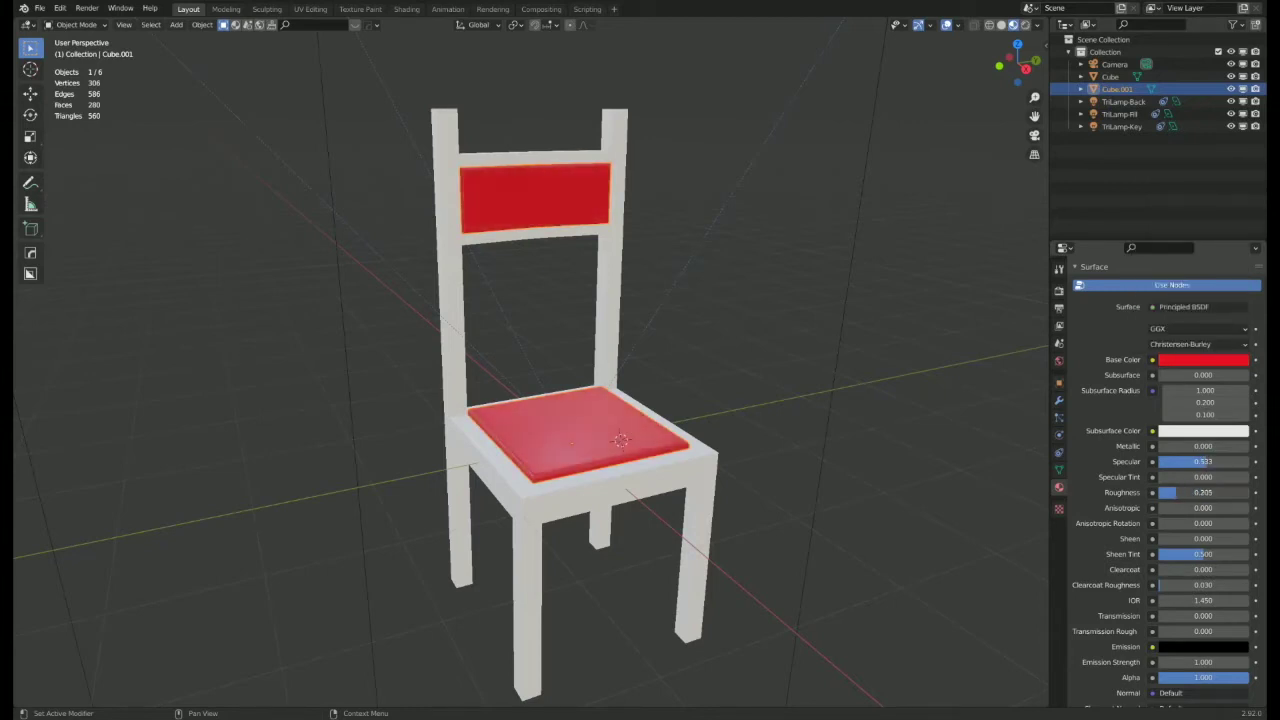
pyautogui.moveTo(660, 466); pyautogui.dragTo(657, 518, button='middle')
pyautogui.scroll(3, 657, 518)
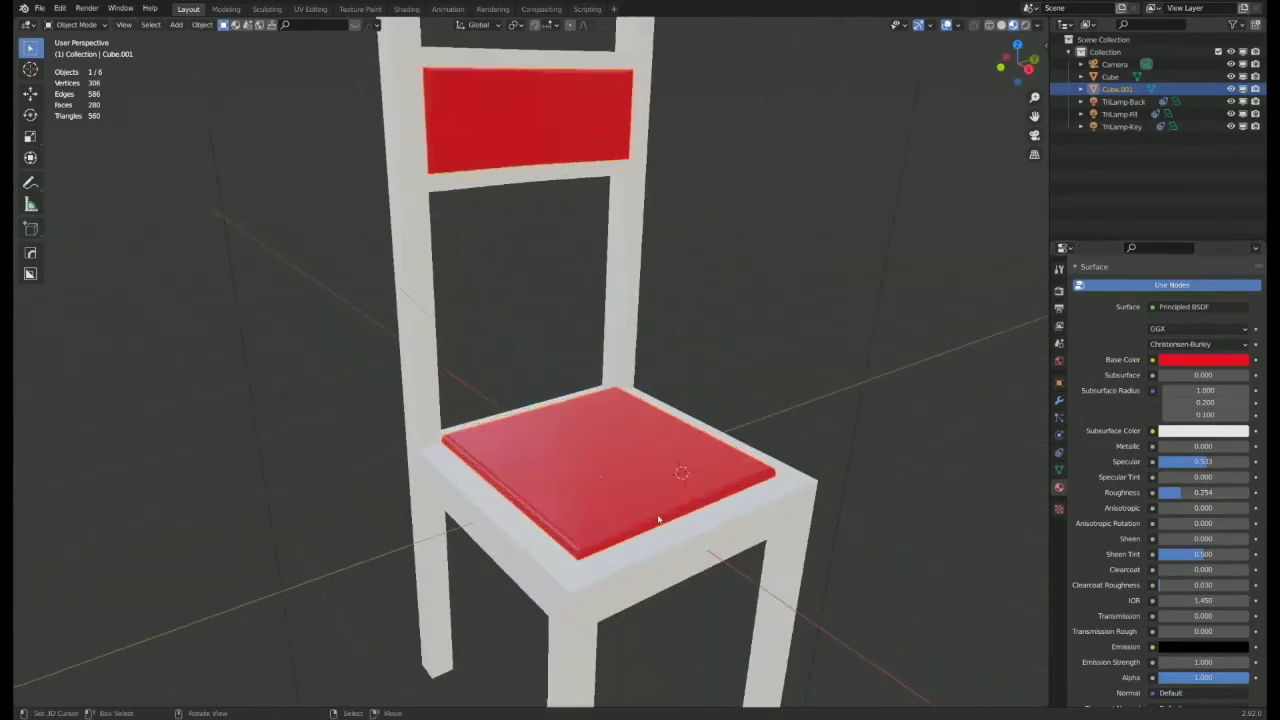
pyautogui.moveTo(626, 565); pyautogui.dragTo(657, 502, button='middle')
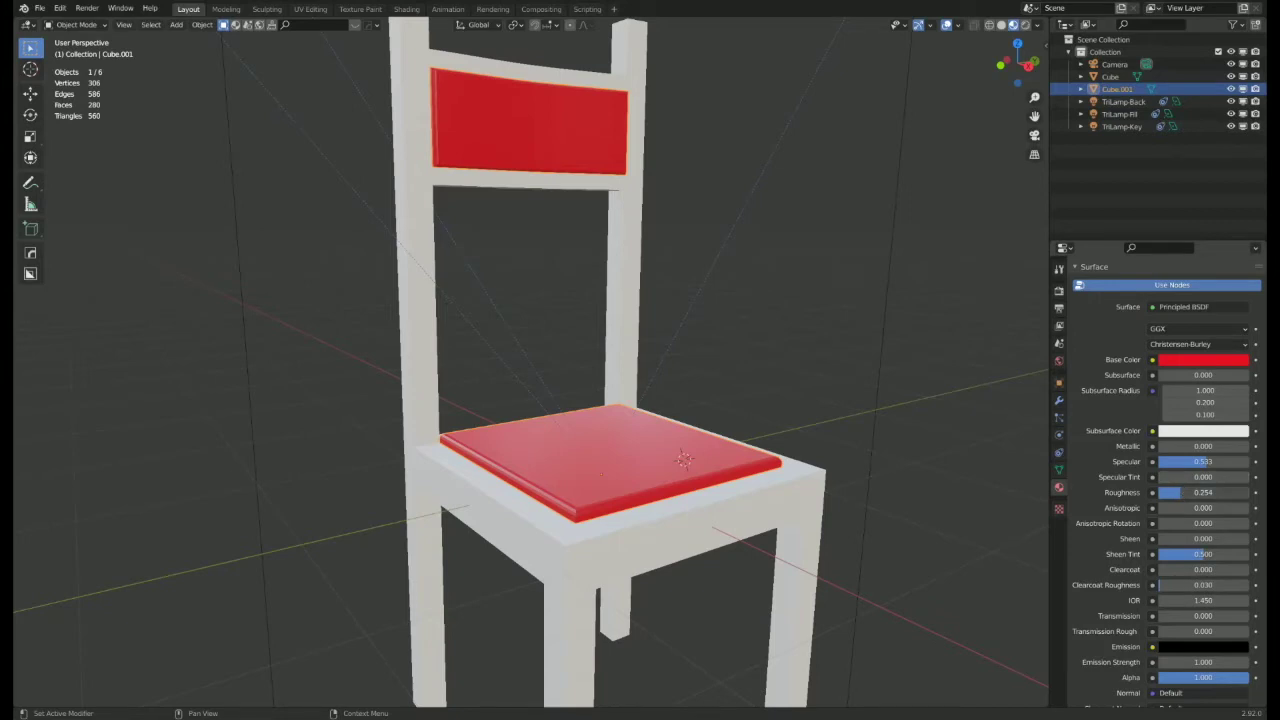
pyautogui.moveTo(1188, 492); pyautogui.dragTo(1200, 492)
pyautogui.scroll(-6, 730, 482)
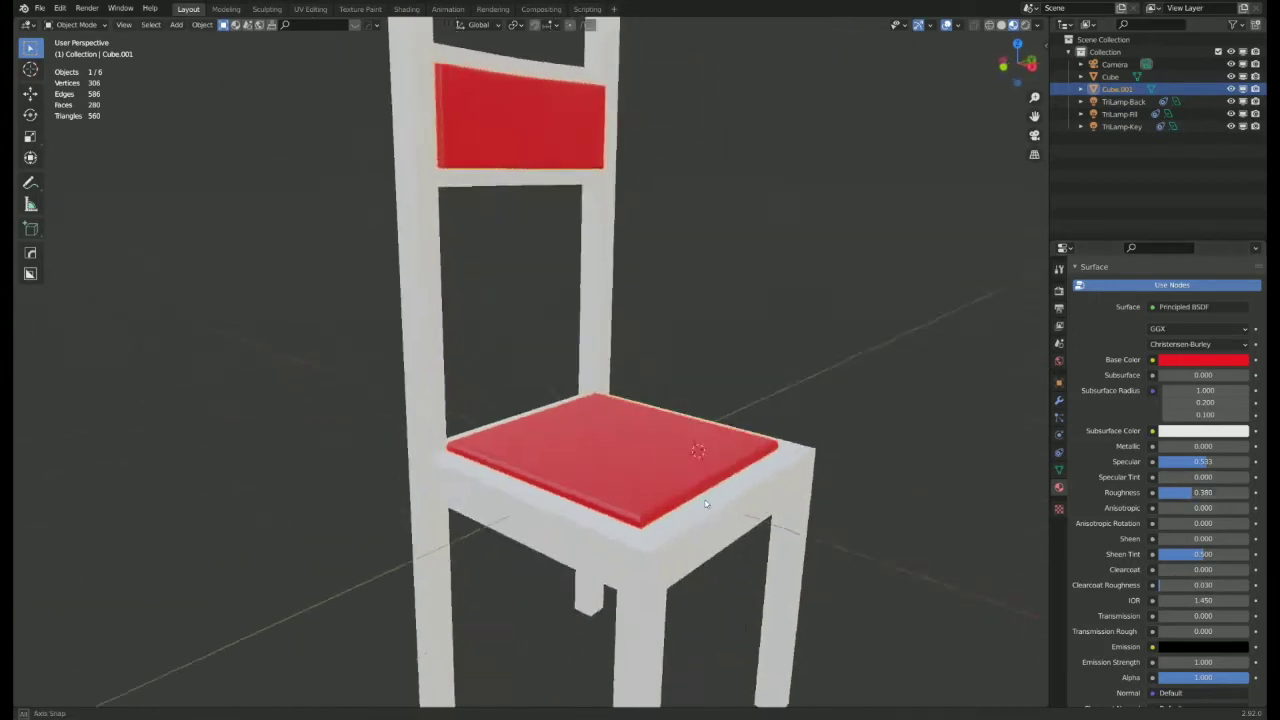
pyautogui.moveTo(700, 503); pyautogui.dragTo(632, 513, button='middle')
# - Select the chair's frame object and open it in Edit Mode
pyautogui.press('Tab')
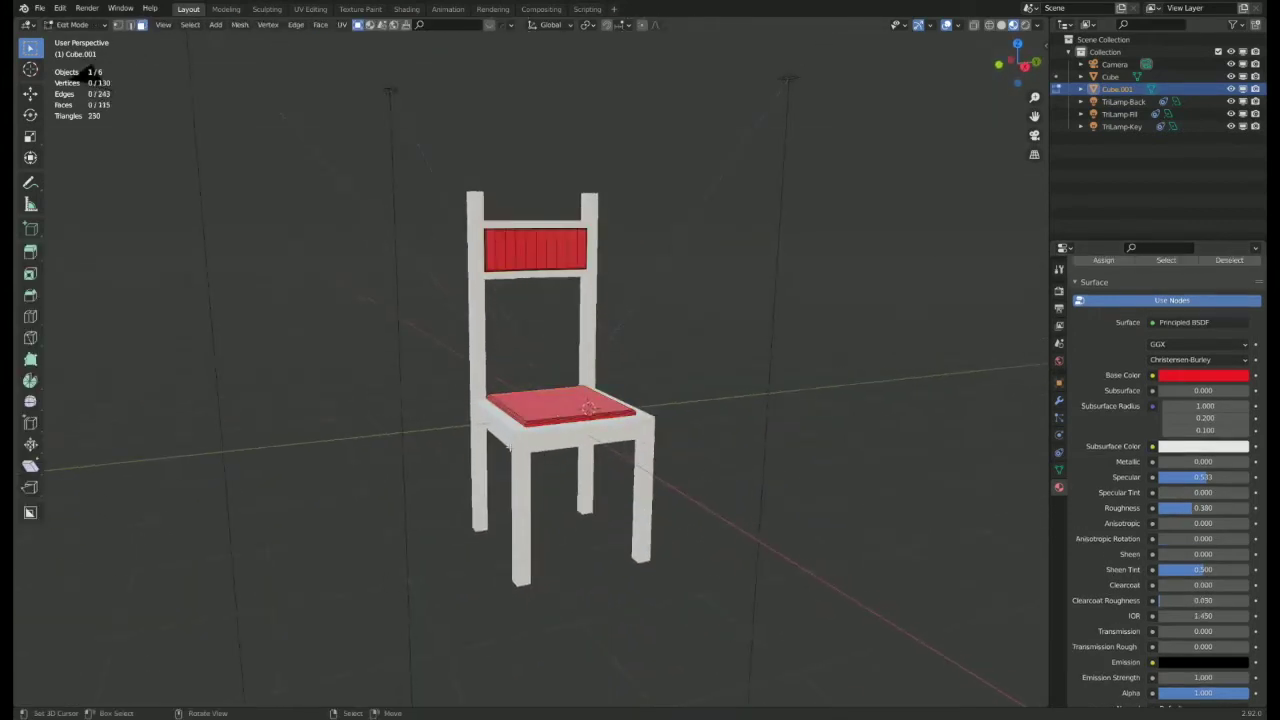
pyautogui.press('Tab')
pyautogui.click(537, 440)
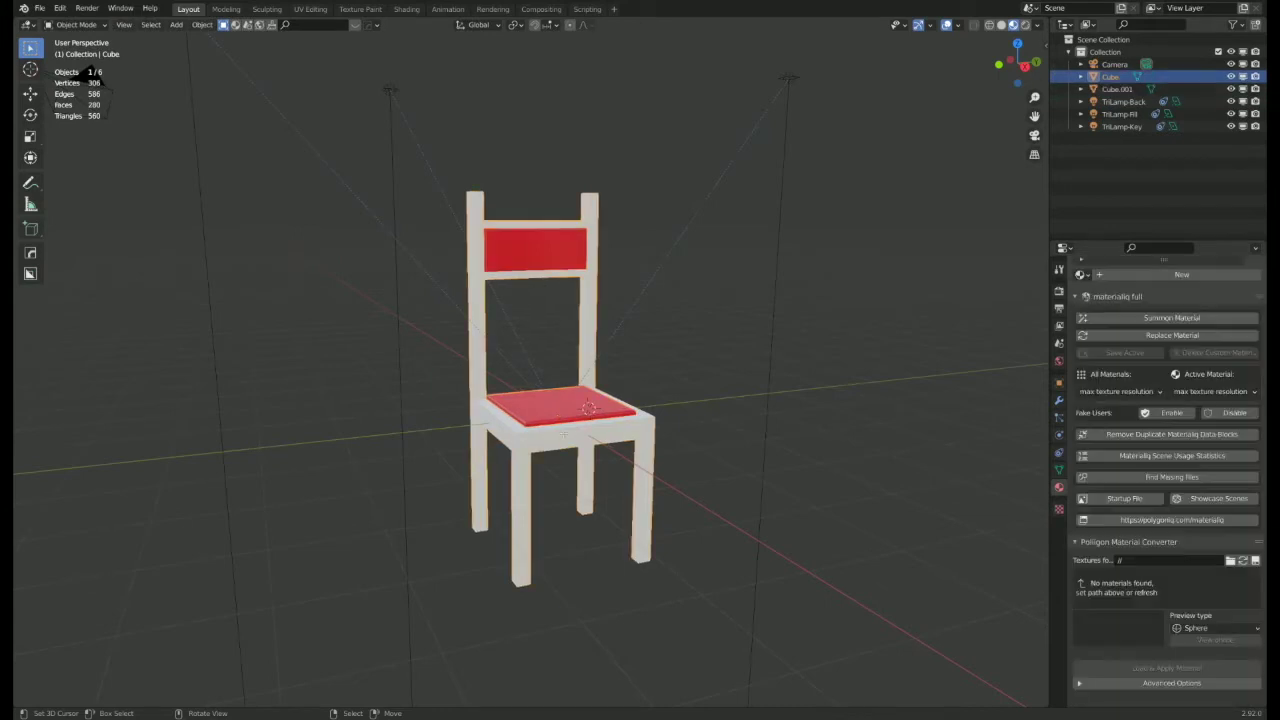
pyautogui.press('Tab')
pyautogui.moveTo(898, 443); pyautogui.dragTo(711, 469, button='middle')
pyautogui.scroll(2, 669, 440)
pyautogui.keyDown('shift'); pyautogui.moveTo(663, 416); pyautogui.dragTo(688, 455, button='middle'); pyautogui.keyUp('shift')
pyautogui.scroll(-1, 688, 455)
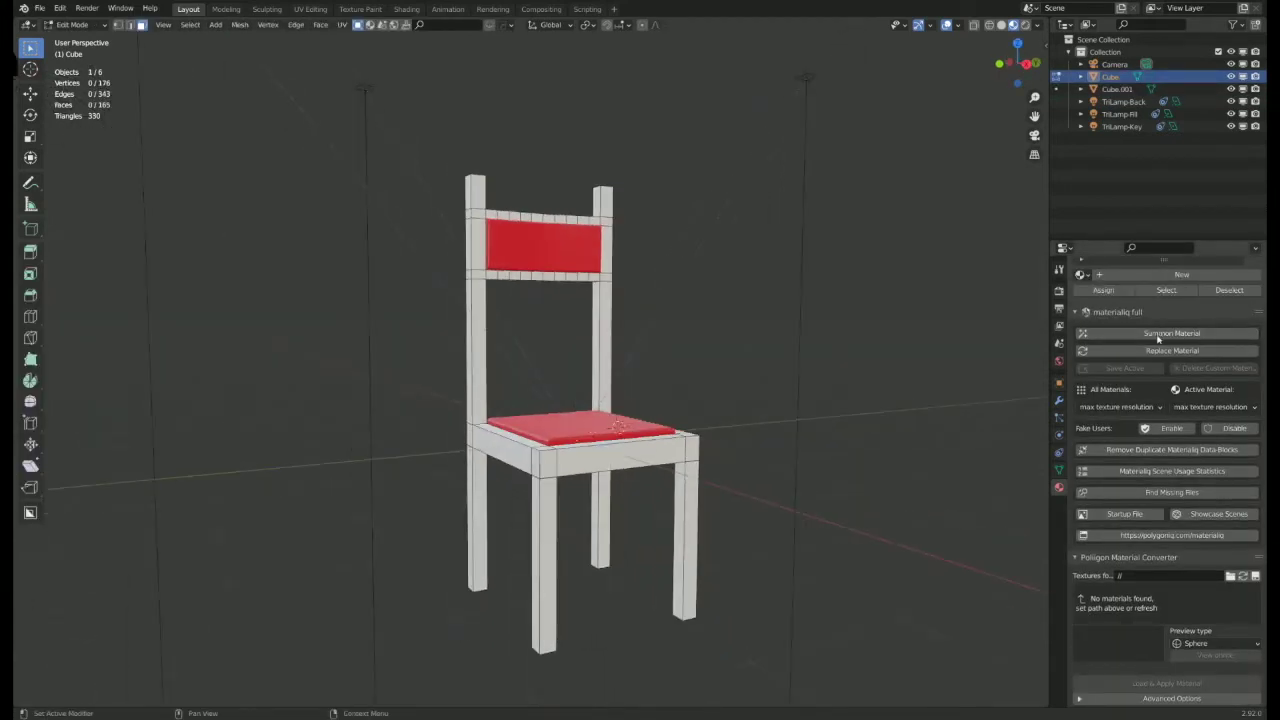
# - Summon the 2X_Wood_Old-Dry_mqm material from the 2 Wood category onto the chair frame and return to Object Mode
pyautogui.click(1158, 339)
pyautogui.click(1172, 356)
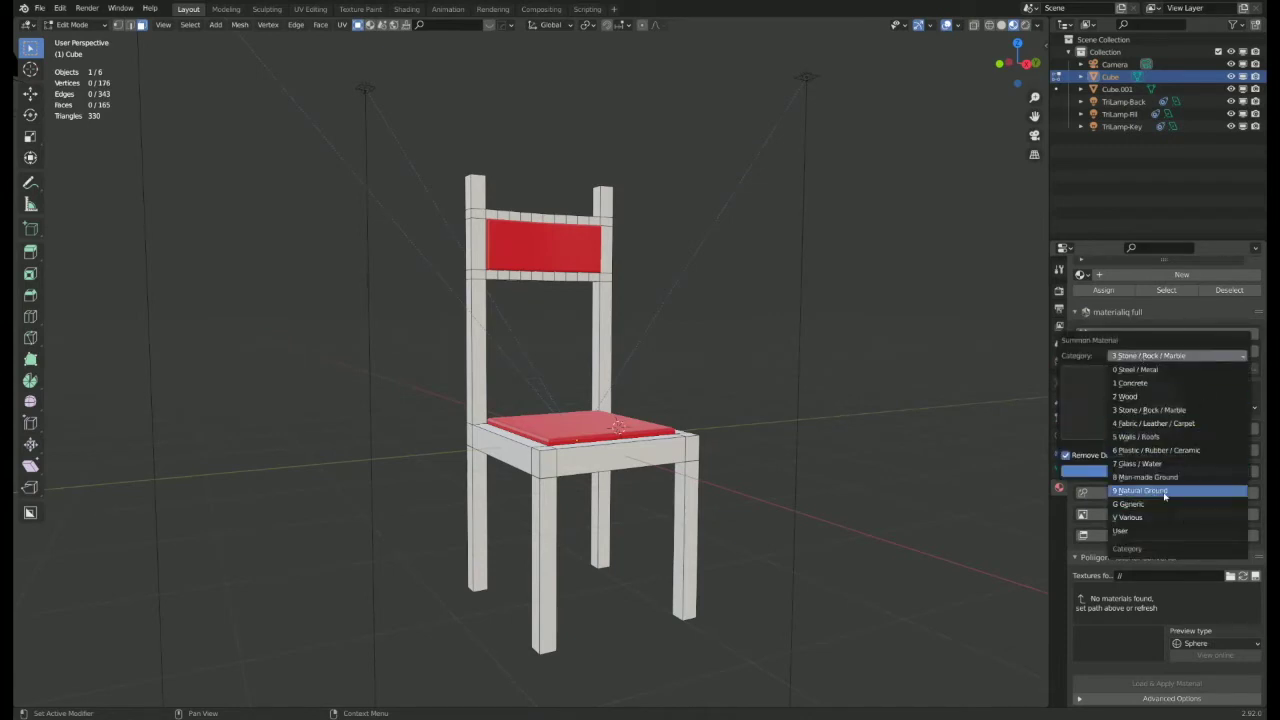
pyautogui.click(1124, 397)
pyautogui.click(1110, 370)
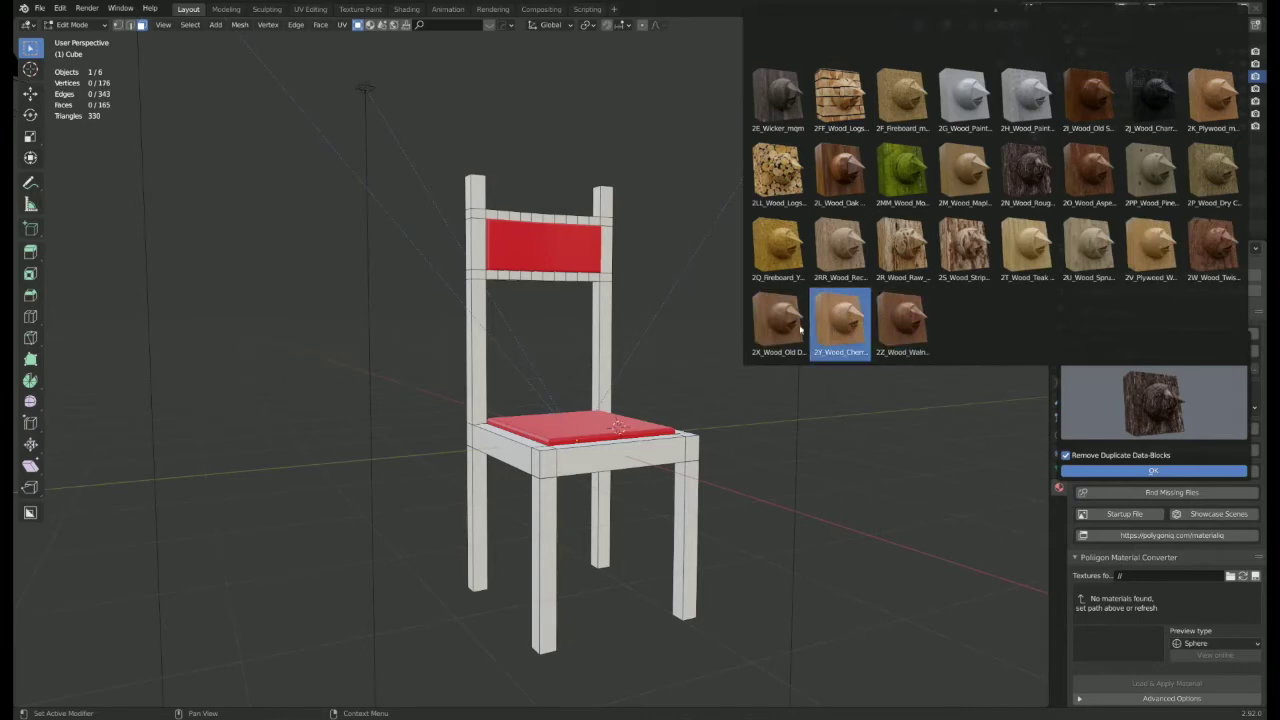
pyautogui.click(790, 330)
pyautogui.click(1140, 471)
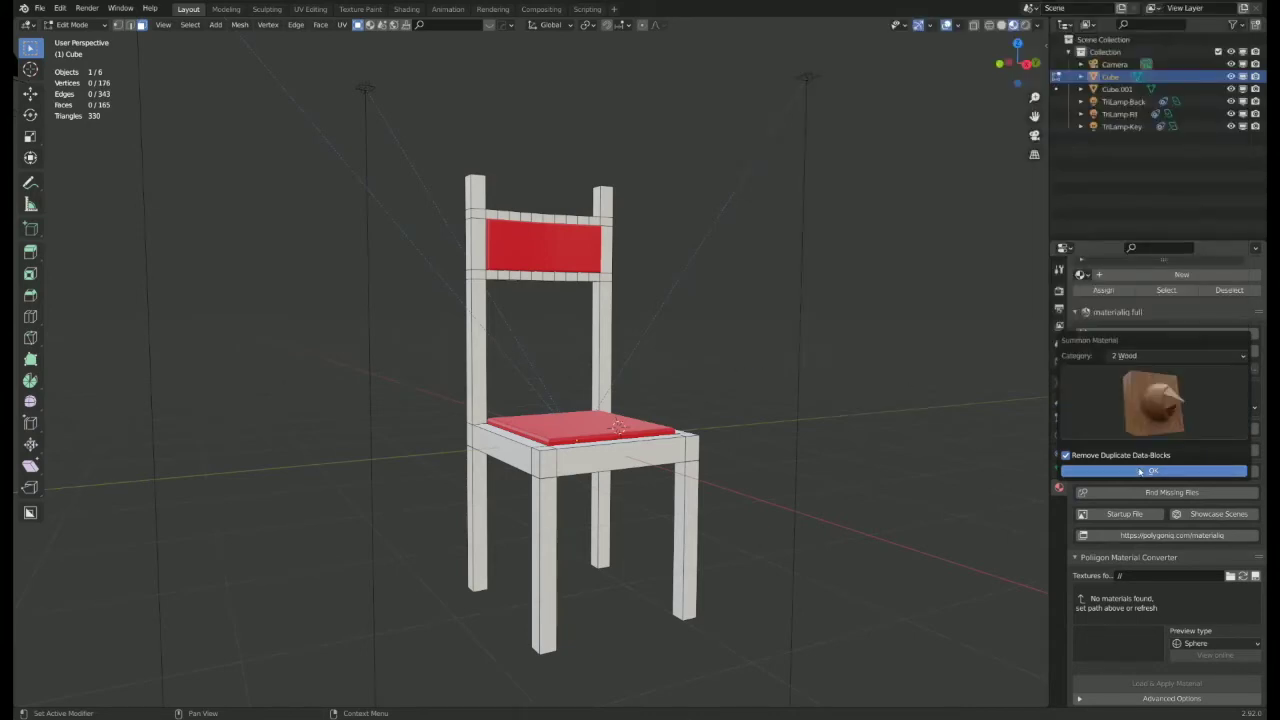
pyautogui.moveTo(600, 440); pyautogui.dragTo(653, 423, button='middle')
pyautogui.press('Tab')
pyautogui.scroll(1, 656, 431)
pyautogui.scroll(4, 611, 443)
pyautogui.scroll(2, 611, 443)
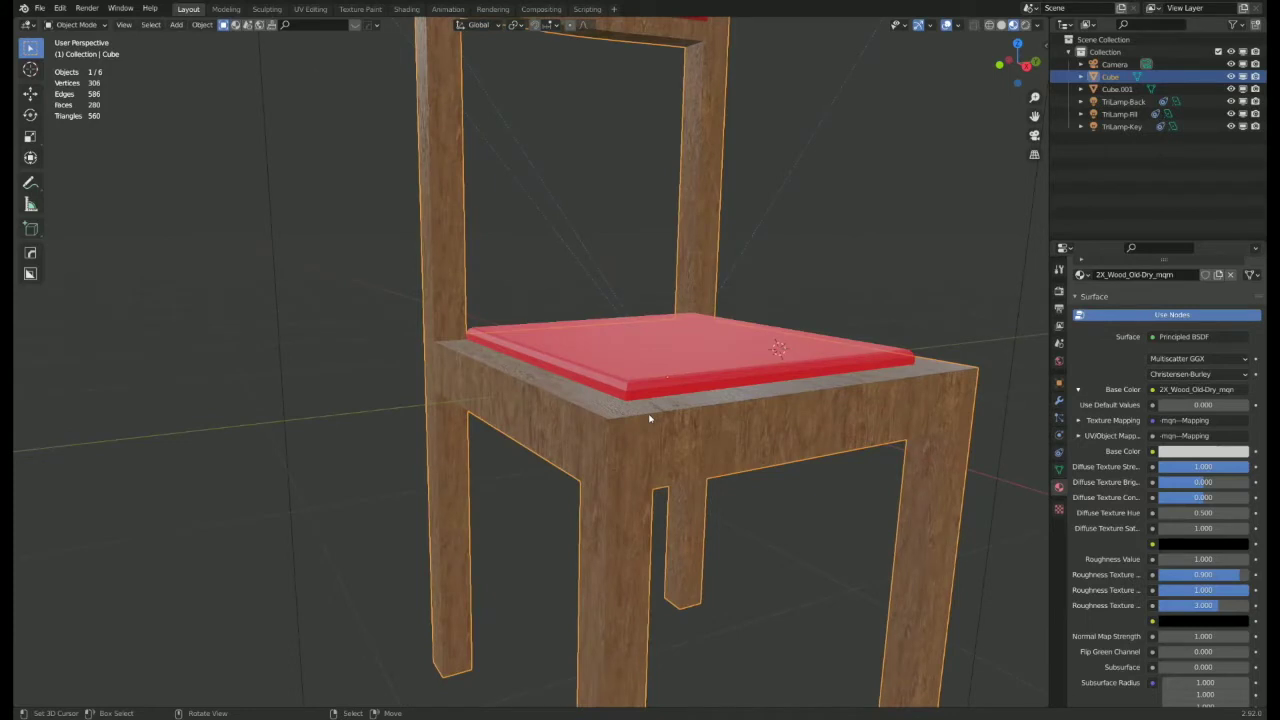
# - Add a HardOps bevel to the chair frame with 3 segments, about 0.04 width and a 30° angle limit
pyautogui.press('q')
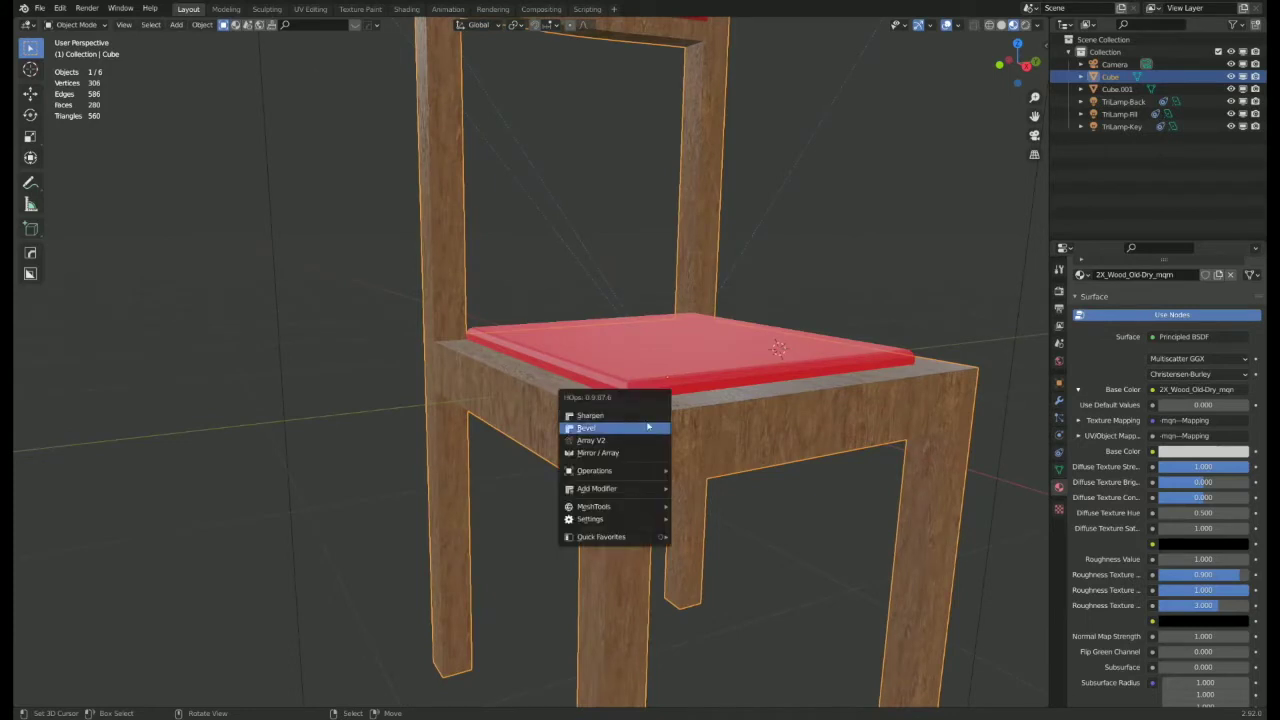
pyautogui.click(648, 427)
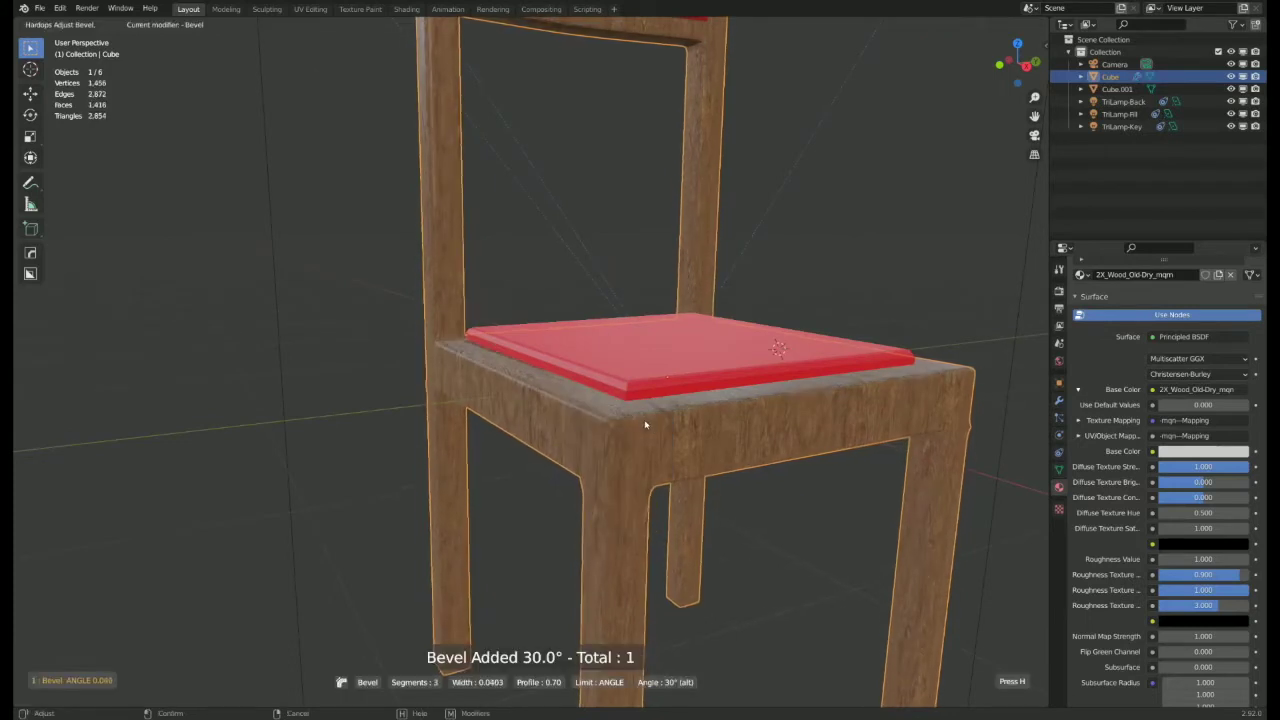
pyautogui.click(643, 421)
pyautogui.moveTo(717, 443); pyautogui.dragTo(752, 433, button='middle')
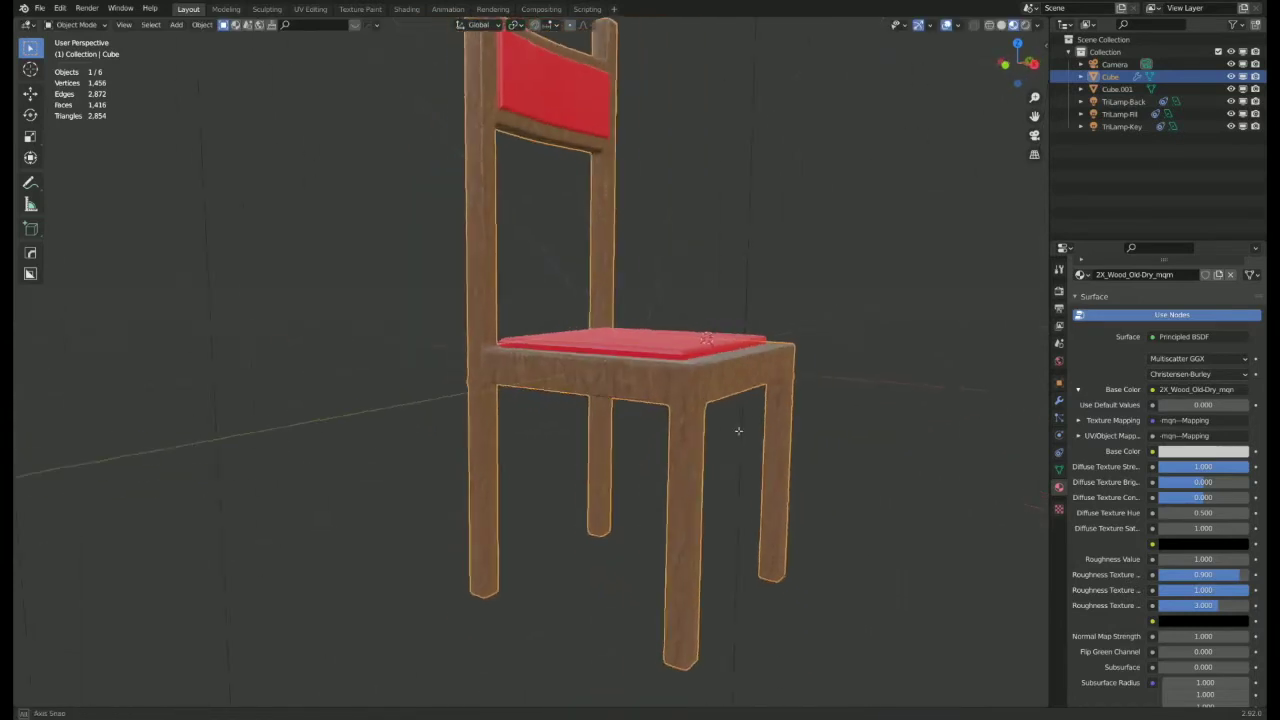
pyautogui.press('Tab')
pyautogui.scroll(-5, 710, 435)
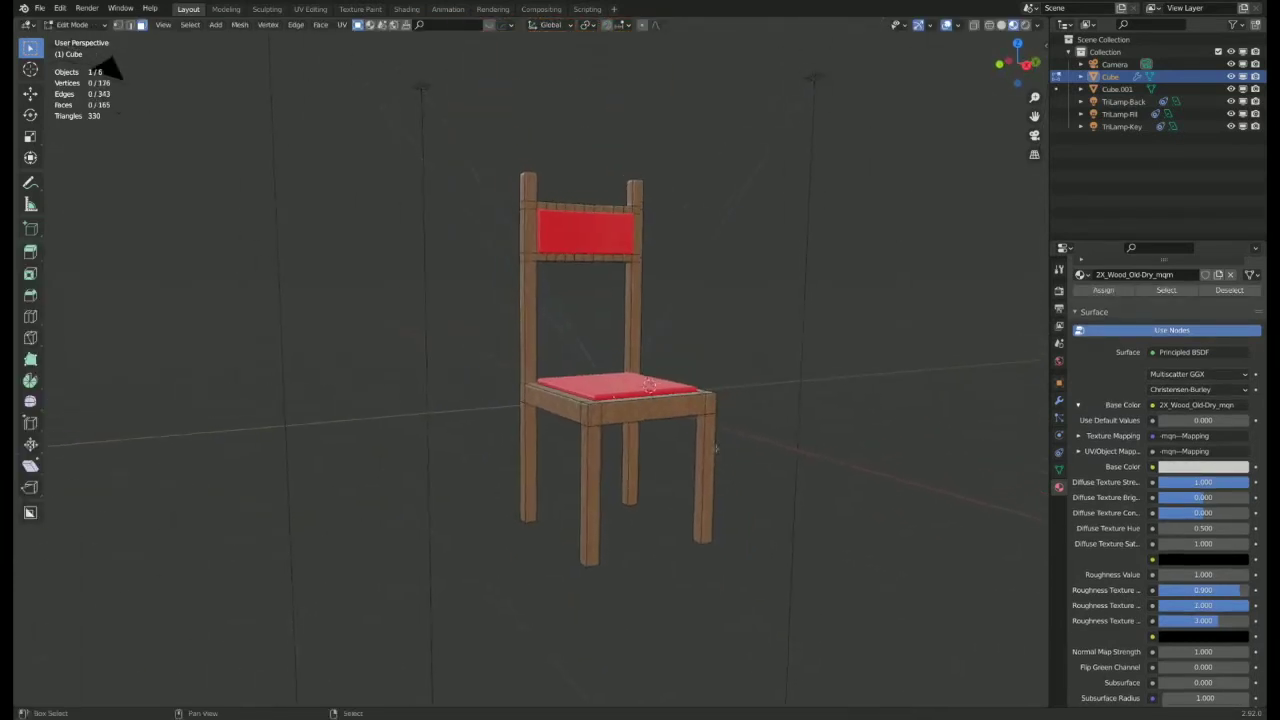
pyautogui.moveTo(714, 449); pyautogui.dragTo(636, 456, button='middle')
pyautogui.press('Tab')
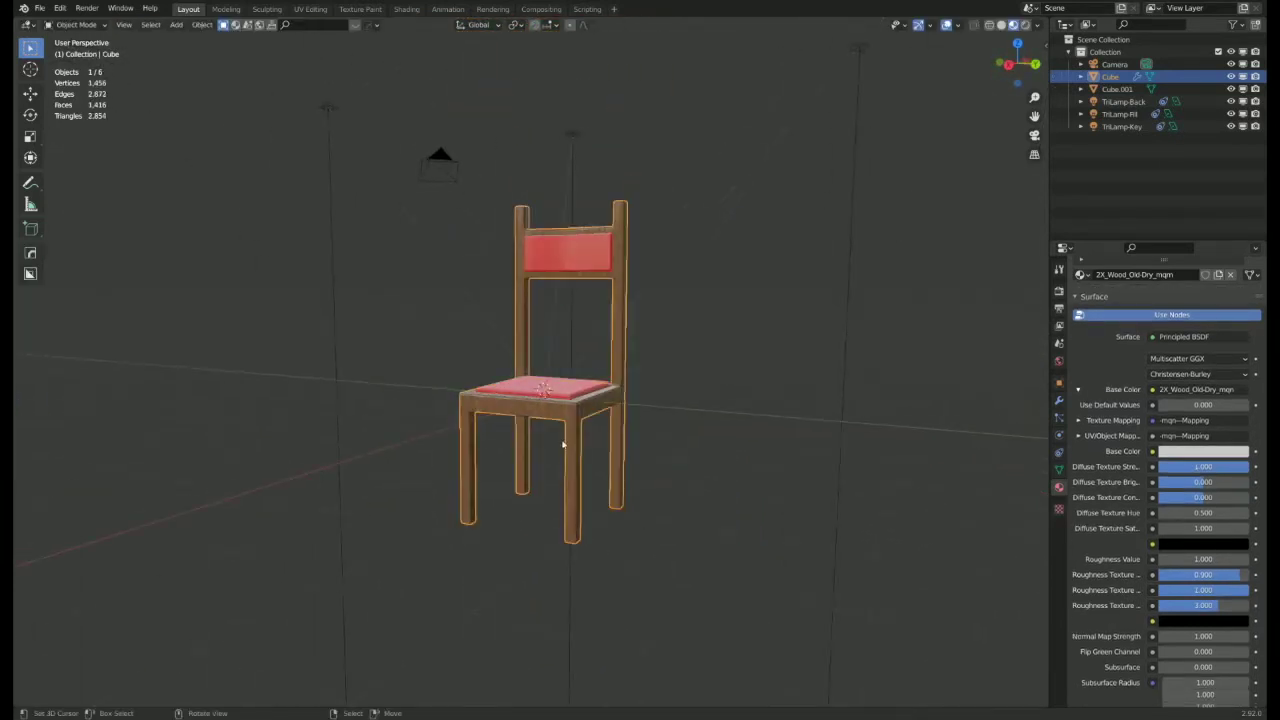
pyautogui.press('g')
pyautogui.press('z')
pyautogui.rightClick(543, 324)
# - Select all objects in the scene and raise them about 1.84 m along the global Z axis
pyautogui.press('a')
pyautogui.press('g')
pyautogui.press('z')
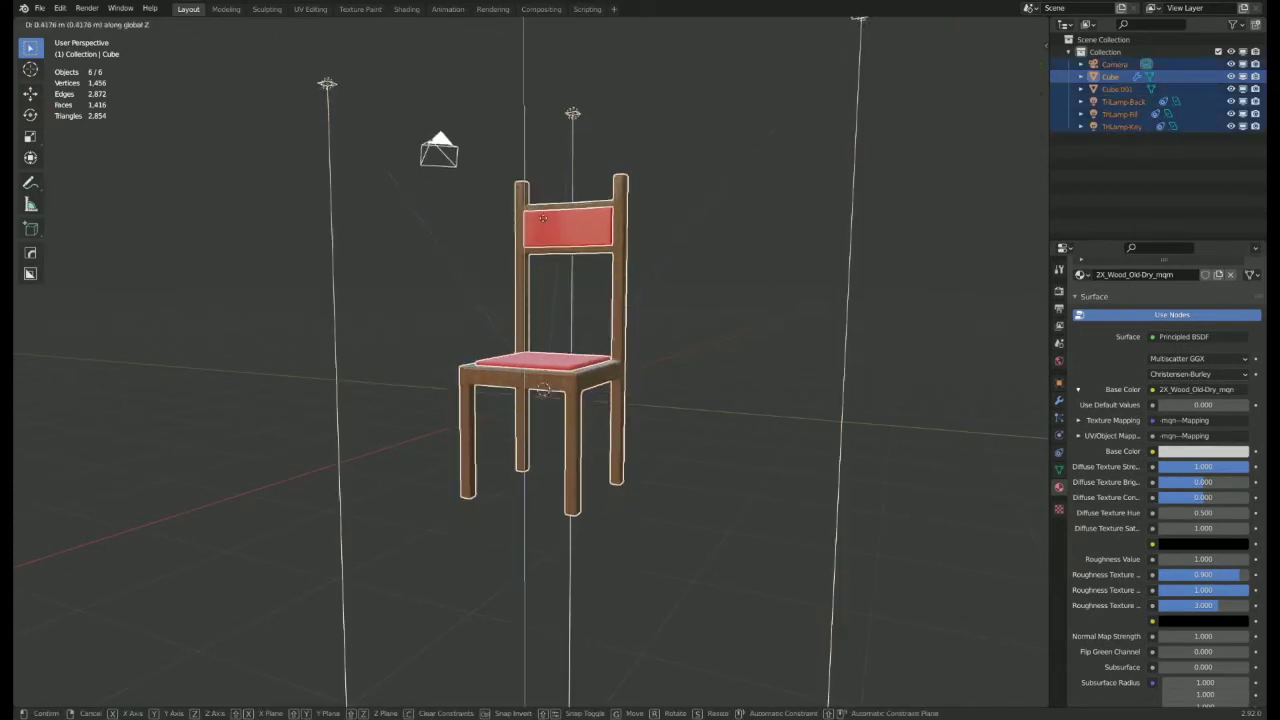
pyautogui.click(542, 232)
# - Snap the 3D cursor to the world origin and add a mesh plane there beneath the chair
pyautogui.moveTo(574, 434); pyautogui.dragTo(614, 440, button='middle')
pyautogui.hotkey('shift', 's')
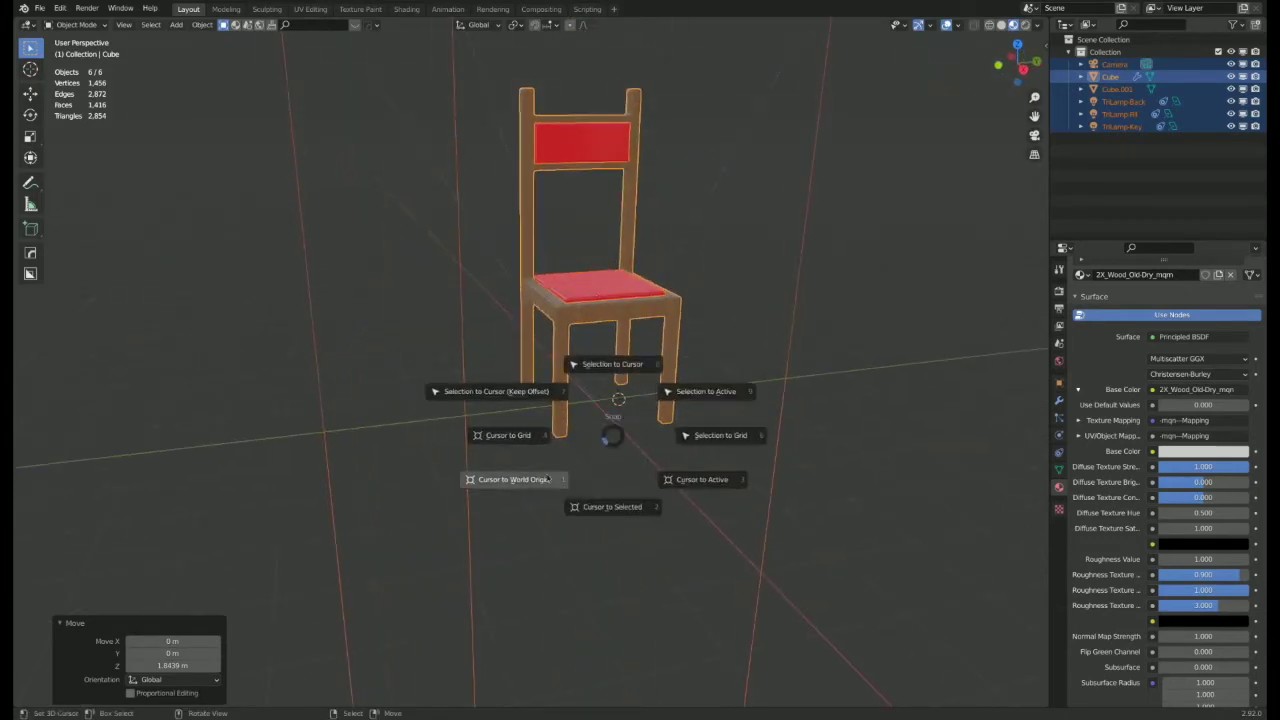
pyautogui.click(601, 458)
pyautogui.hotkey('shift', 'a')
pyautogui.moveTo(602, 457)
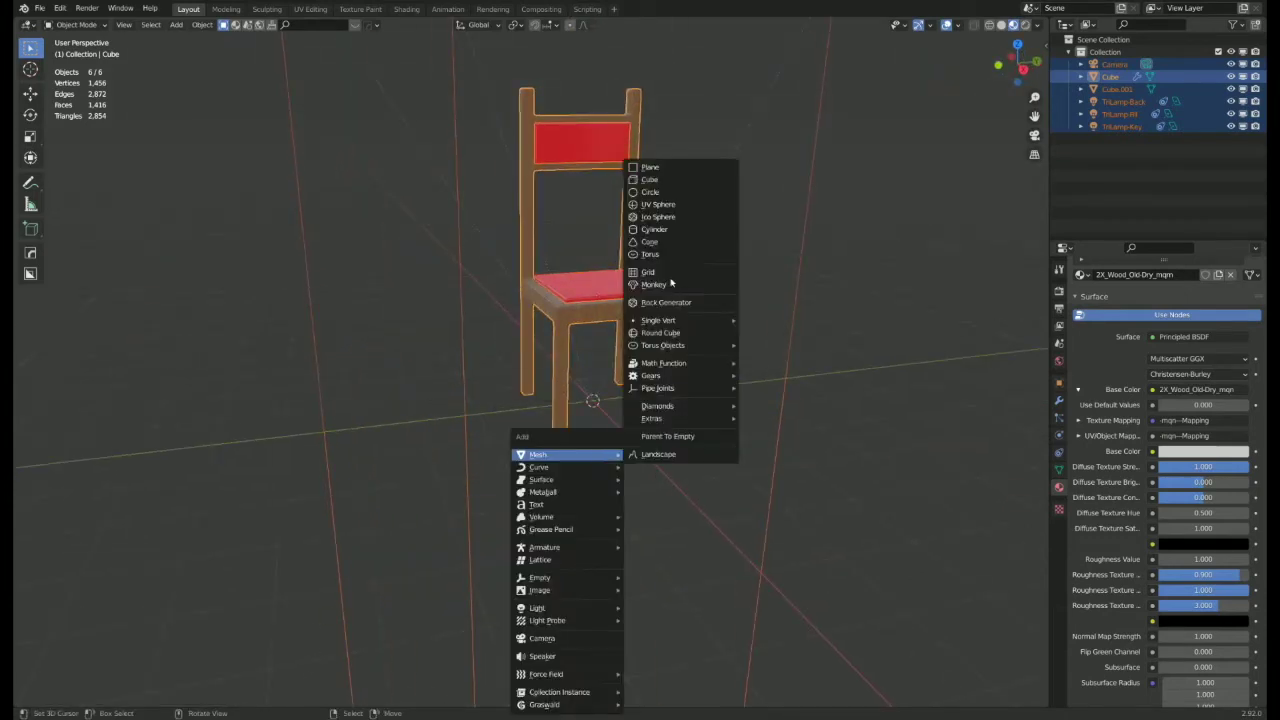
pyautogui.click(694, 167)
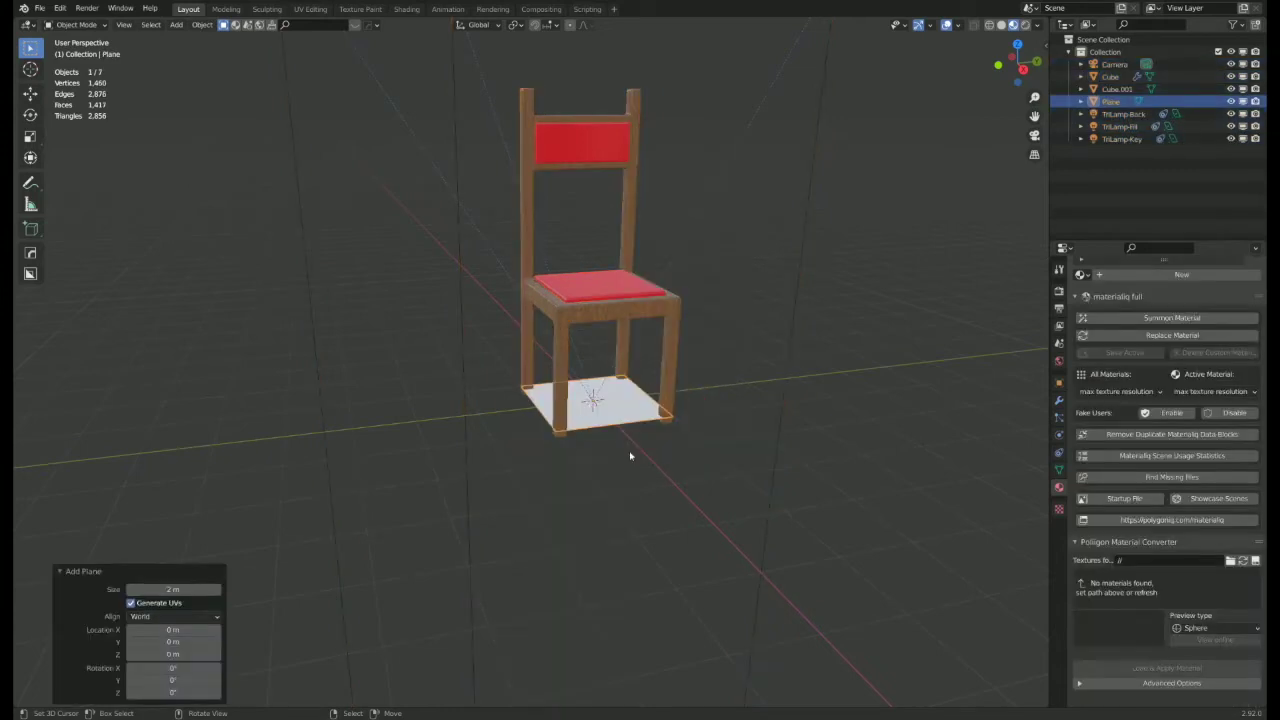
# - Scale the plane up by a factor of about 12.29 to form a floor
pyautogui.press('s')
pyautogui.click(251, 46)
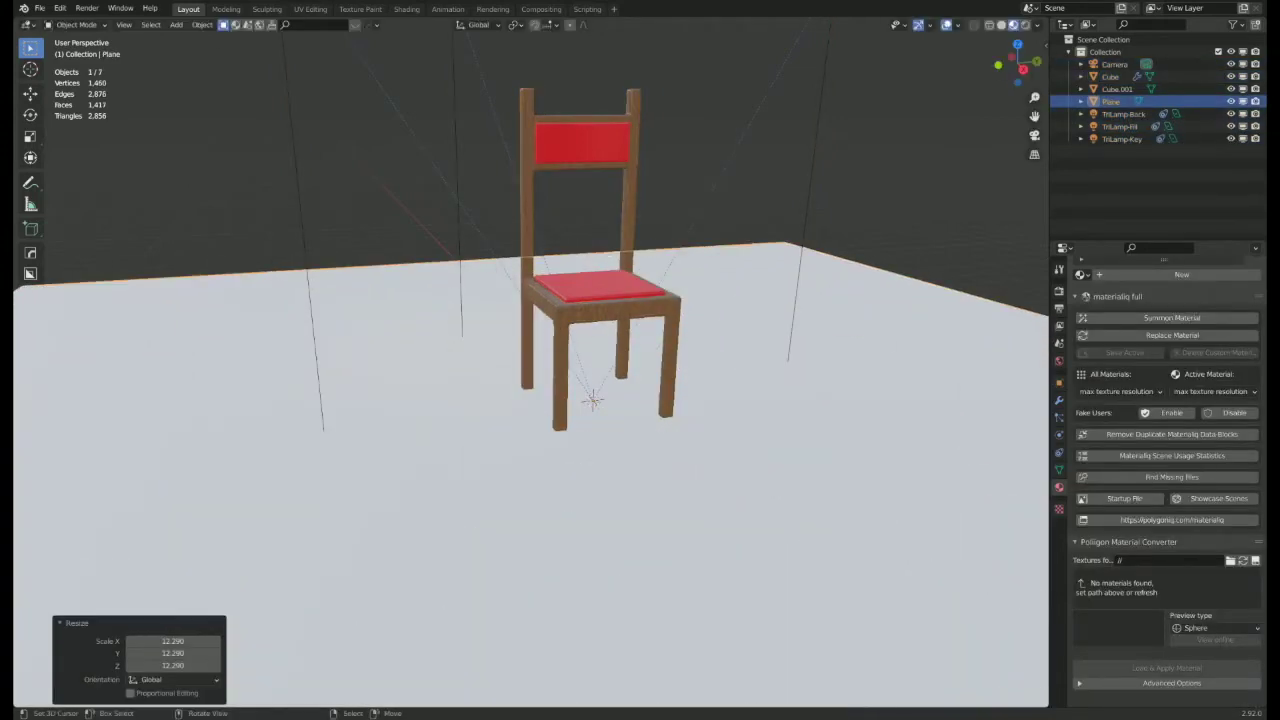
pyautogui.scroll(-1, 517, 343)
pyautogui.moveTo(518, 342); pyautogui.dragTo(455, 330, button='middle')
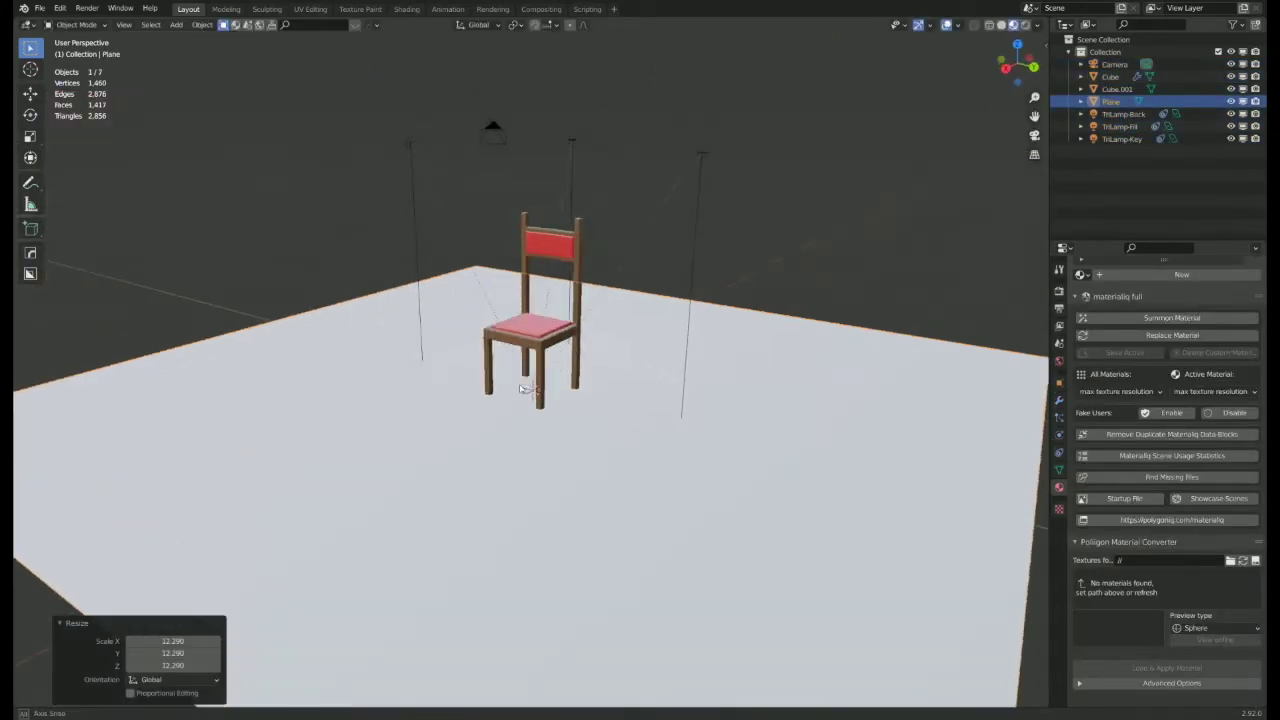
# - Summon the 1A_Concrete_Poured_mqm material from the 1 Concrete category onto the floor plane
pyautogui.click(1250, 317)
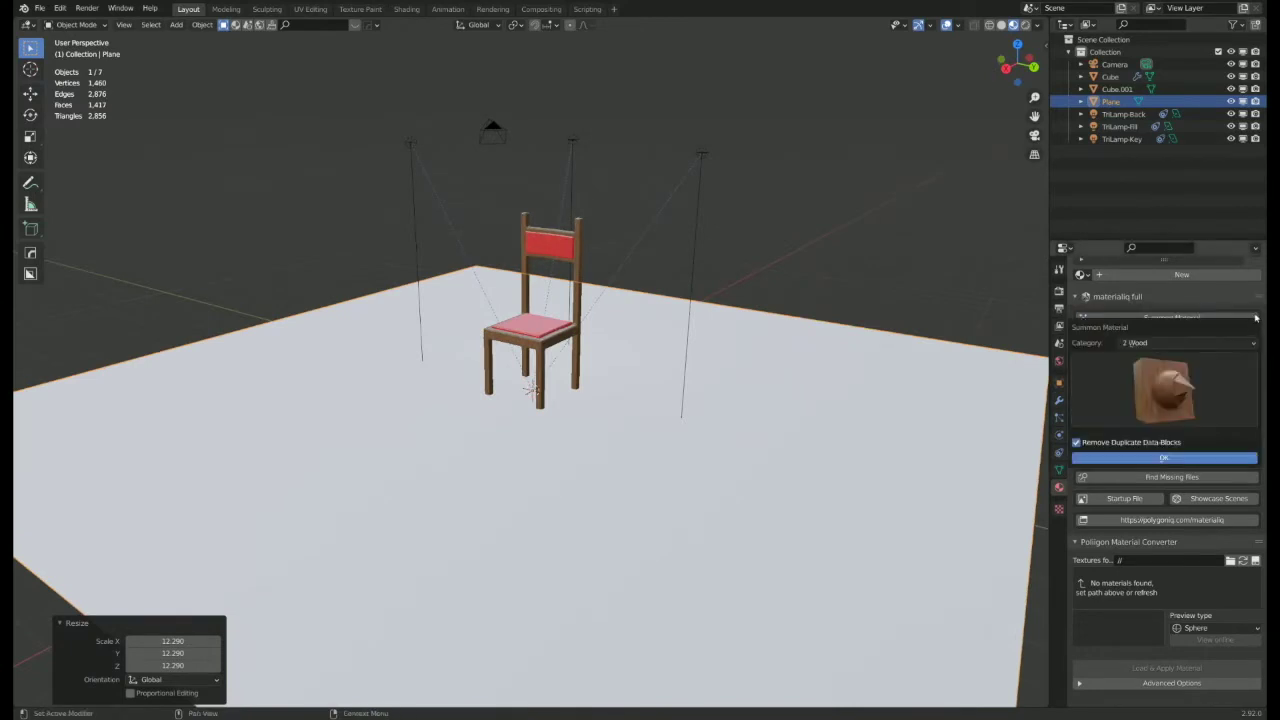
pyautogui.click(1153, 343)
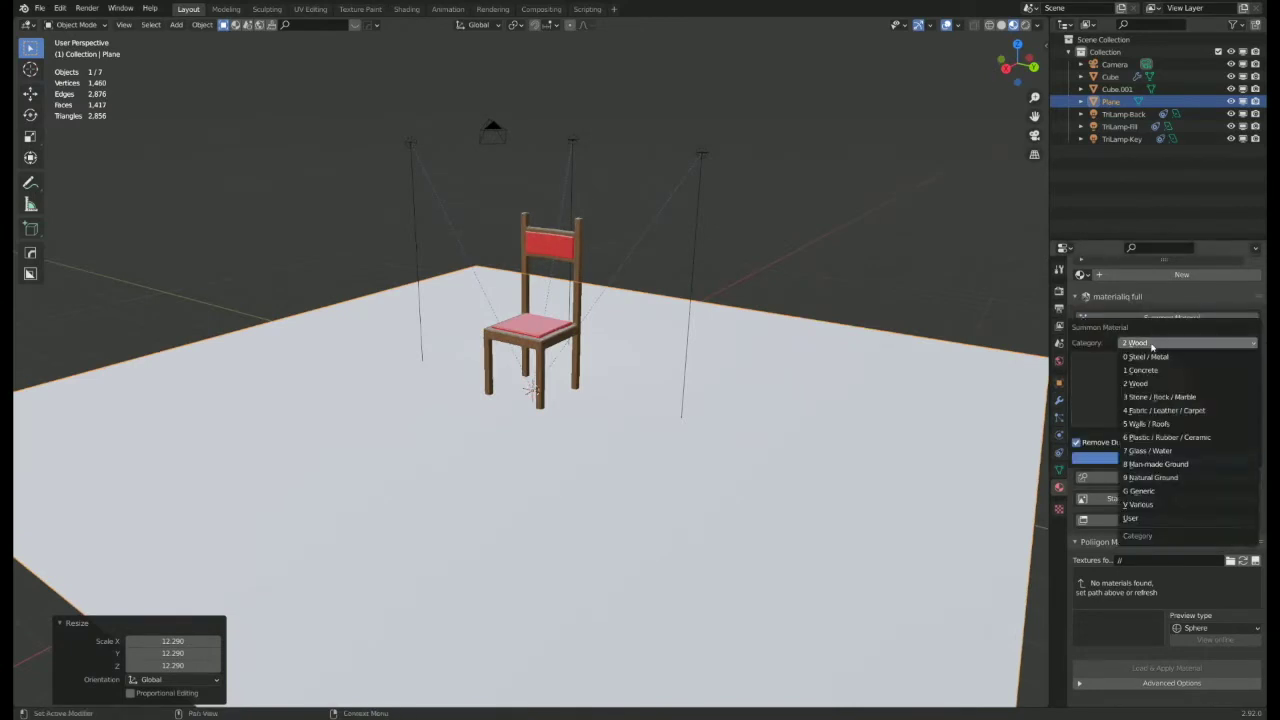
pyautogui.click(1155, 371)
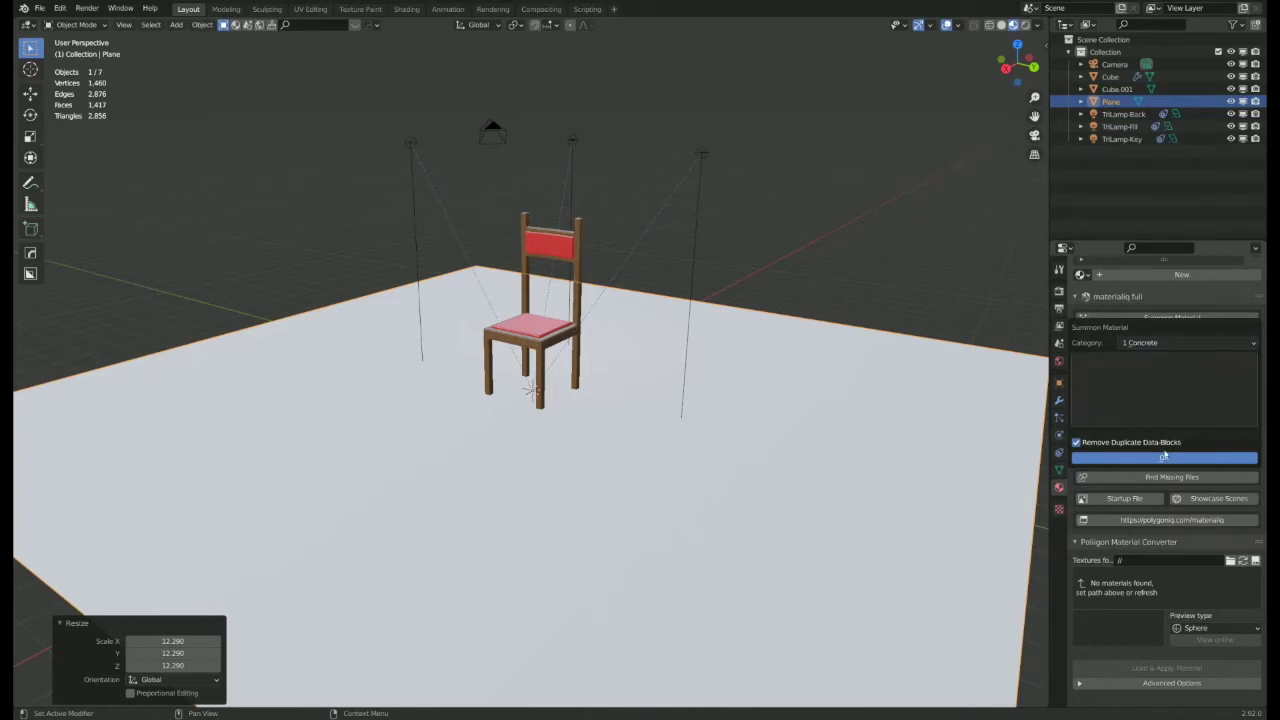
pyautogui.click(1150, 404)
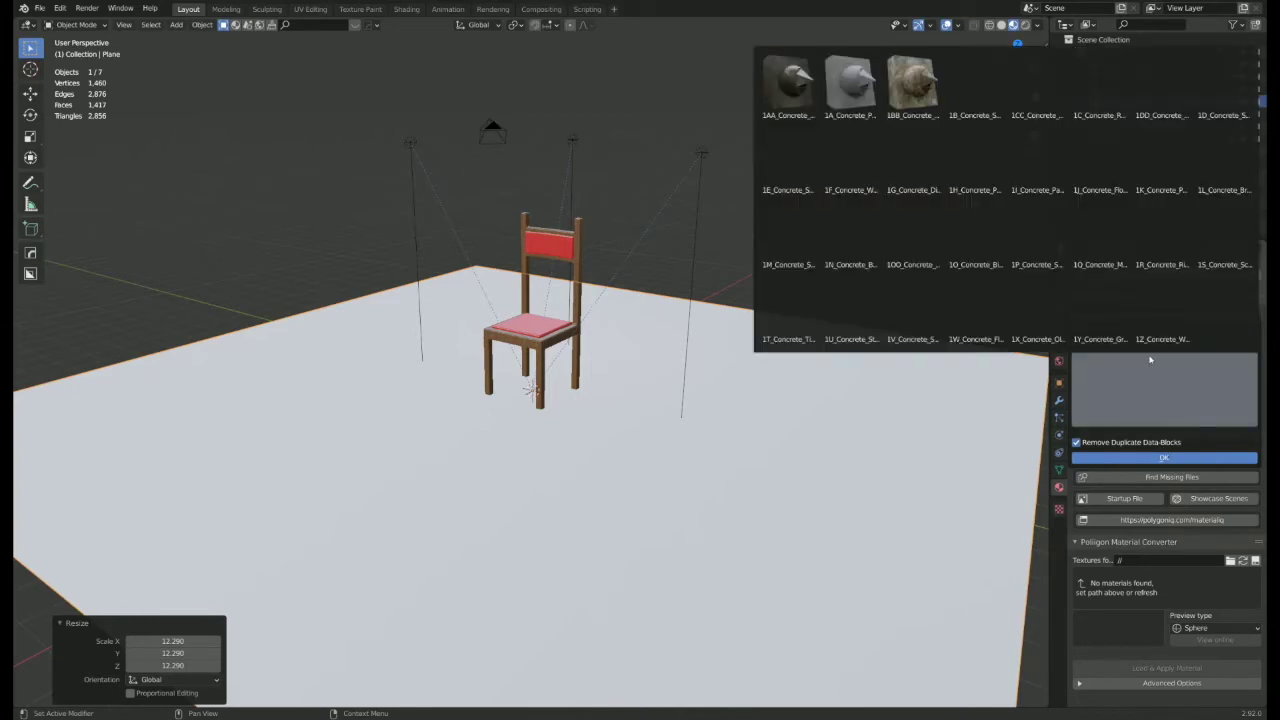
pyautogui.click(852, 90)
pyautogui.click(1188, 457)
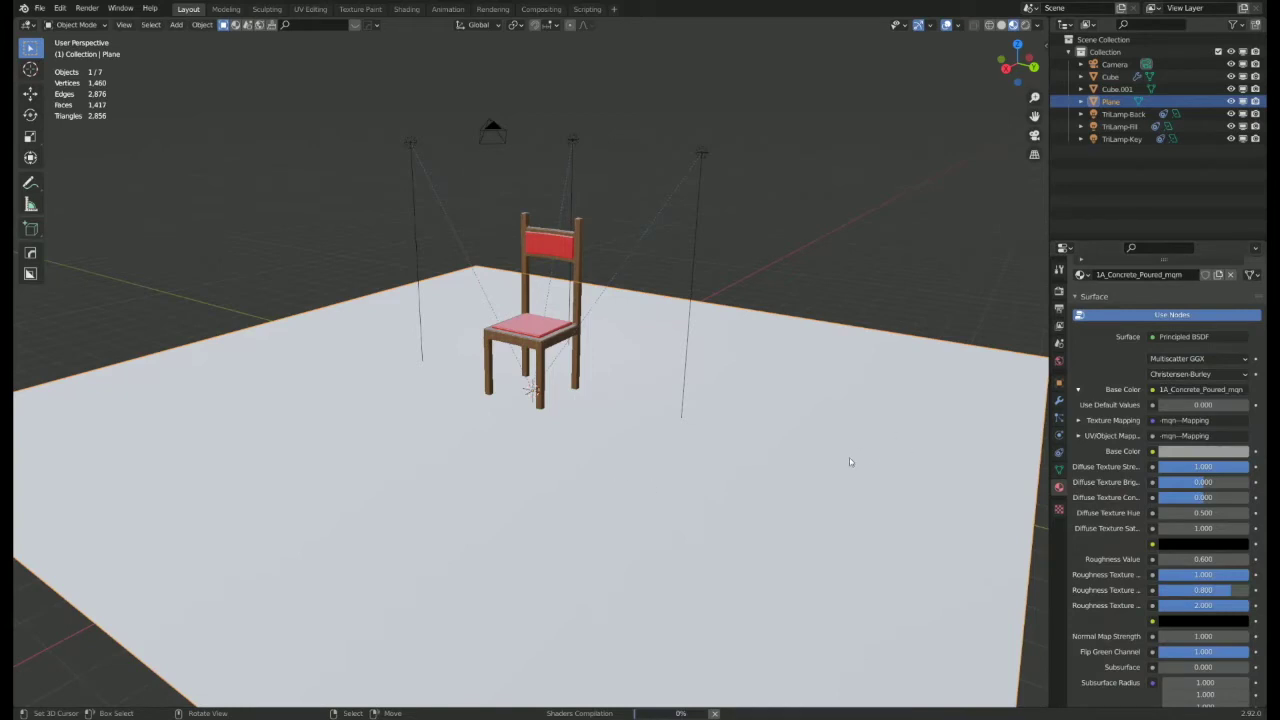
pyautogui.moveTo(677, 457); pyautogui.dragTo(1008, 385, button='middle')
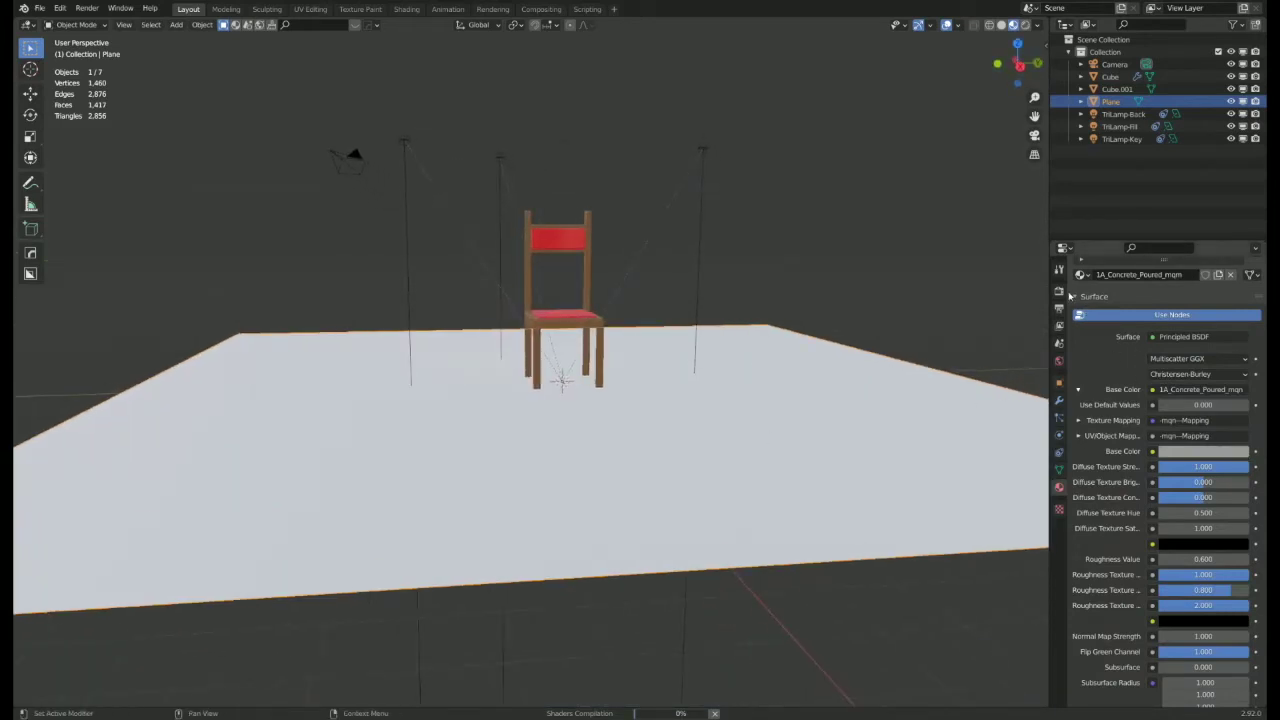
pyautogui.scroll(2, 1073, 299)
pyautogui.moveTo(564, 360); pyautogui.dragTo(620, 445, button='middle')
pyautogui.scroll(3, 620, 431)
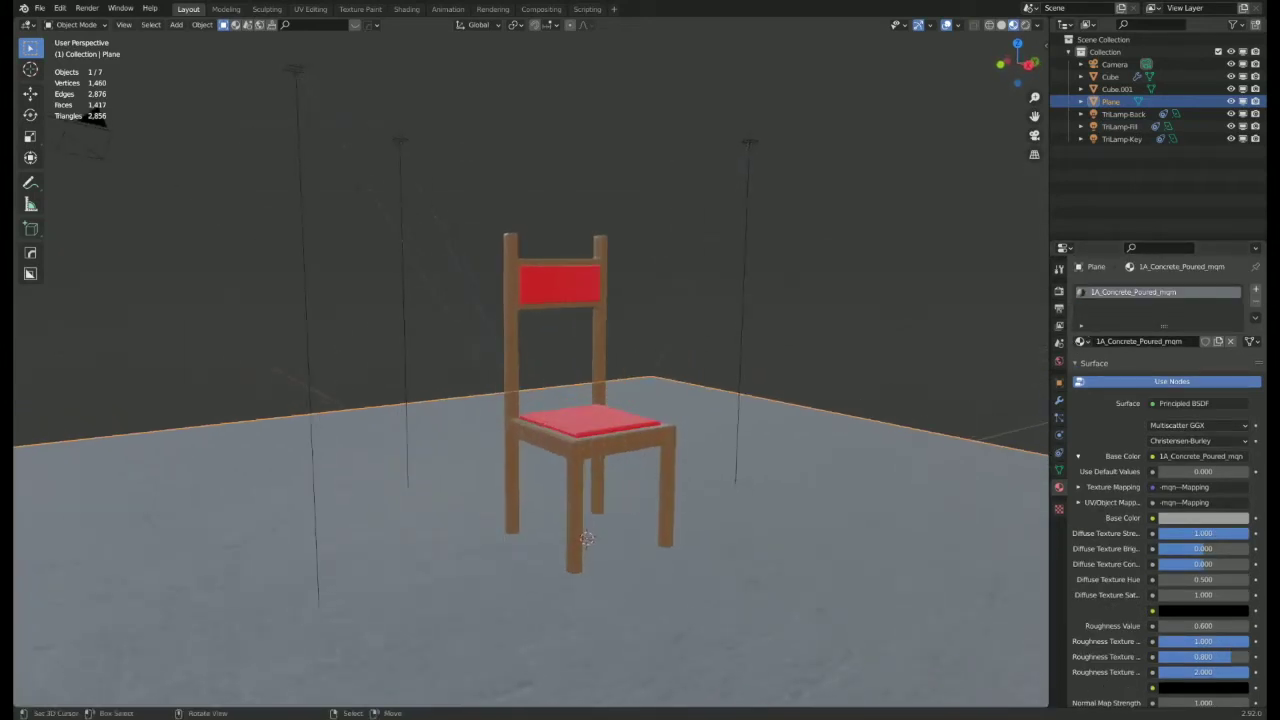
# - Switch the viewport to Rendered shading and open the floor plane in Edit Mode
pyautogui.click(1024, 24)
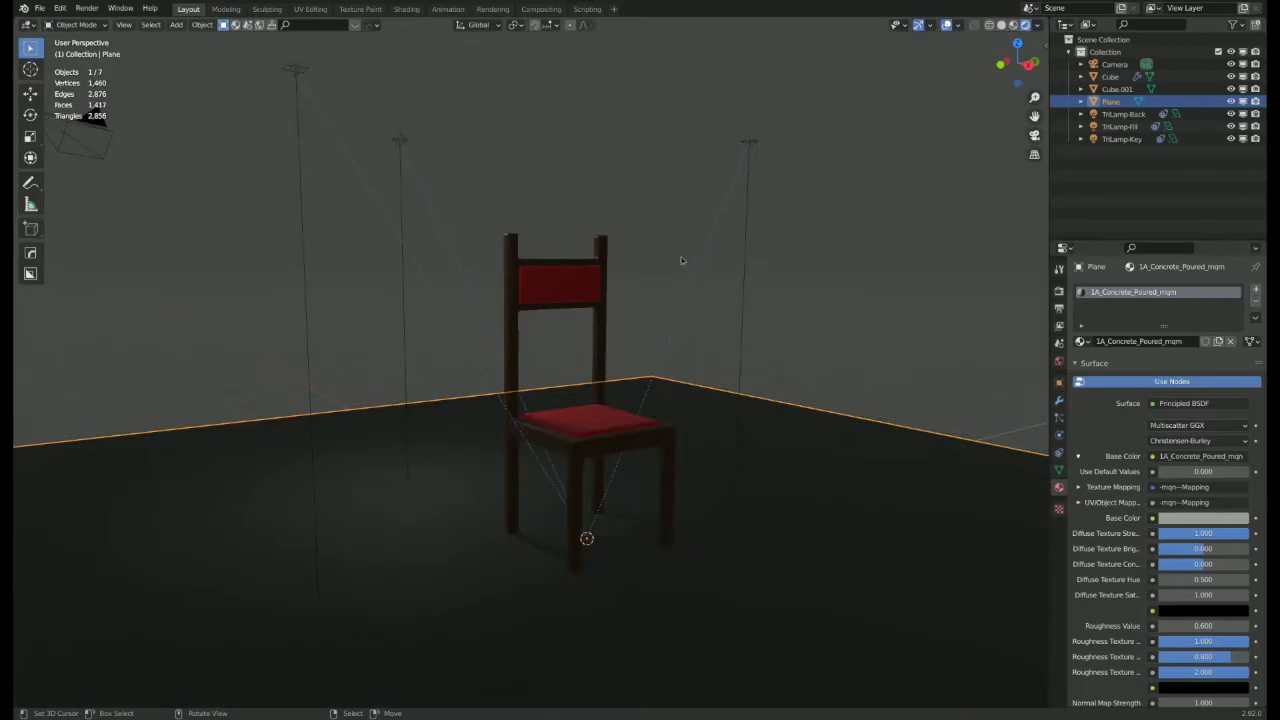
pyautogui.moveTo(684, 260)
pyautogui.mouseDown(button='middle')
pyautogui.moveTo(583, 237)
pyautogui.moveTo(594, 274)
pyautogui.moveTo(691, 334)
pyautogui.mouseUp(button='middle')
pyautogui.press('Tab')
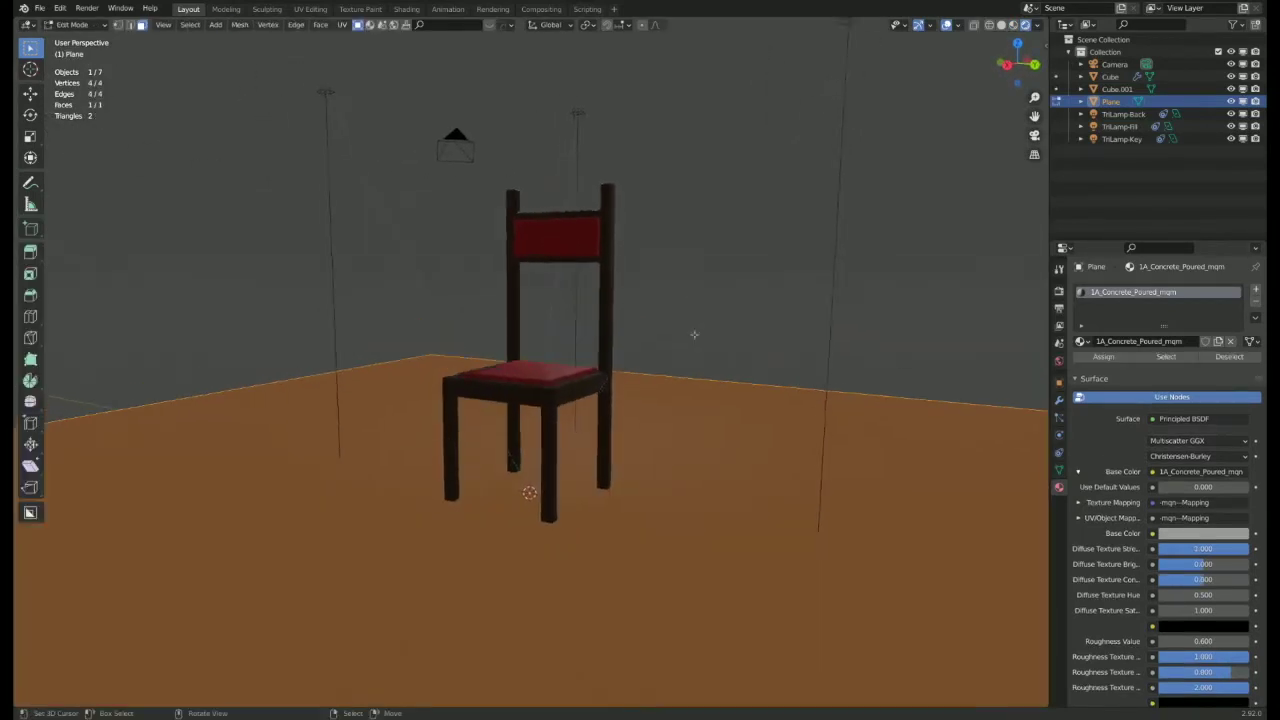
# - Try the Cycles render engine for the rendered viewport and switch back to Eevee
pyautogui.click(1059, 291)
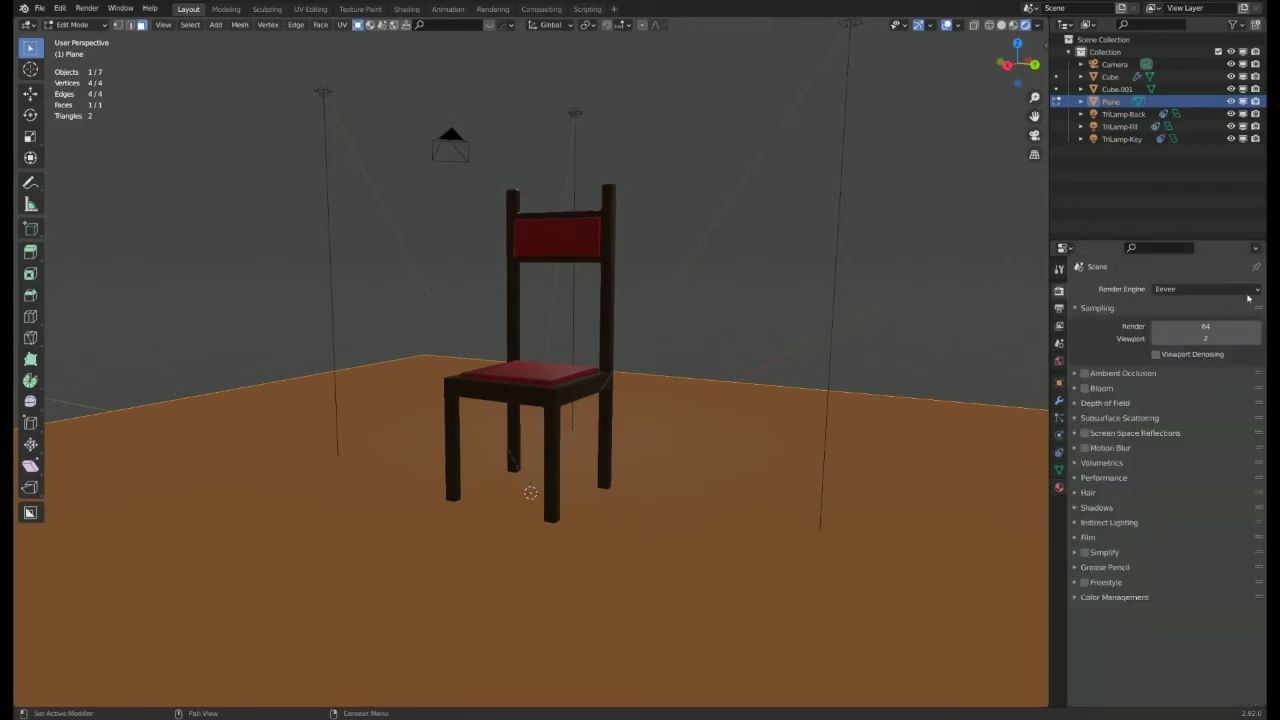
pyautogui.click(1205, 289)
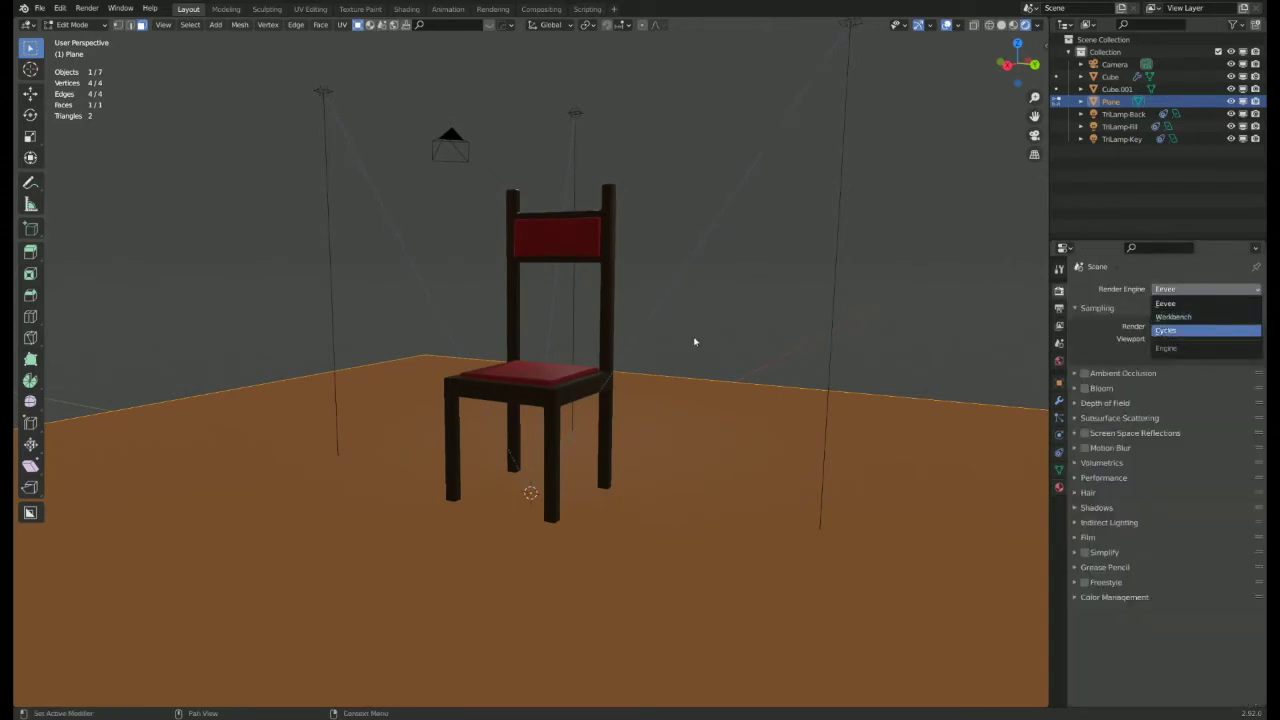
pyautogui.press('Return')
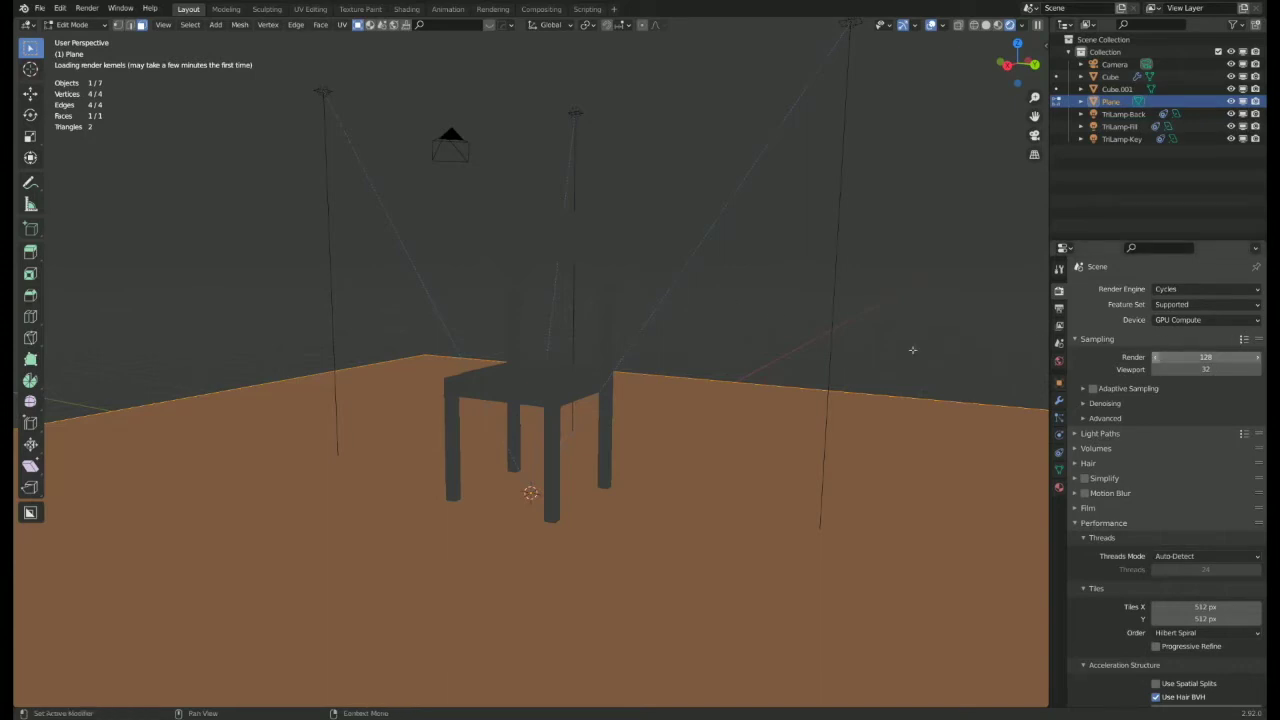
pyautogui.moveTo(709, 331); pyautogui.dragTo(762, 346, button='middle')
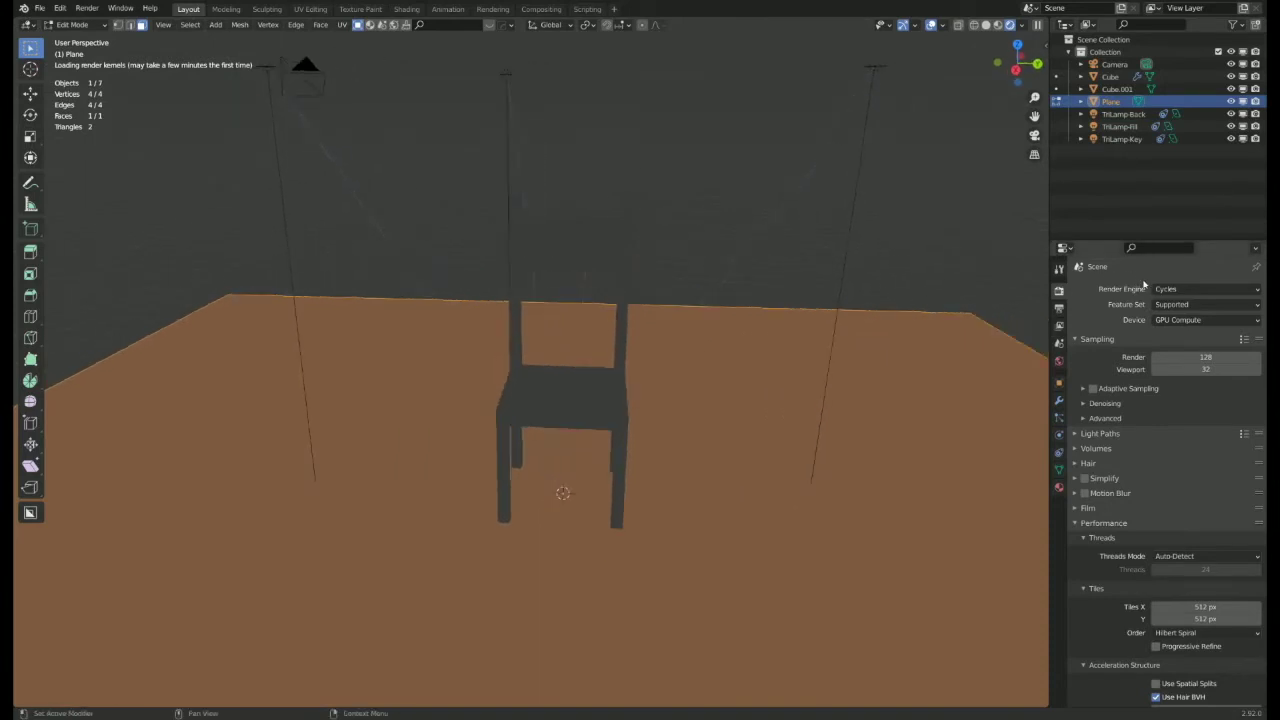
pyautogui.click(1168, 290)
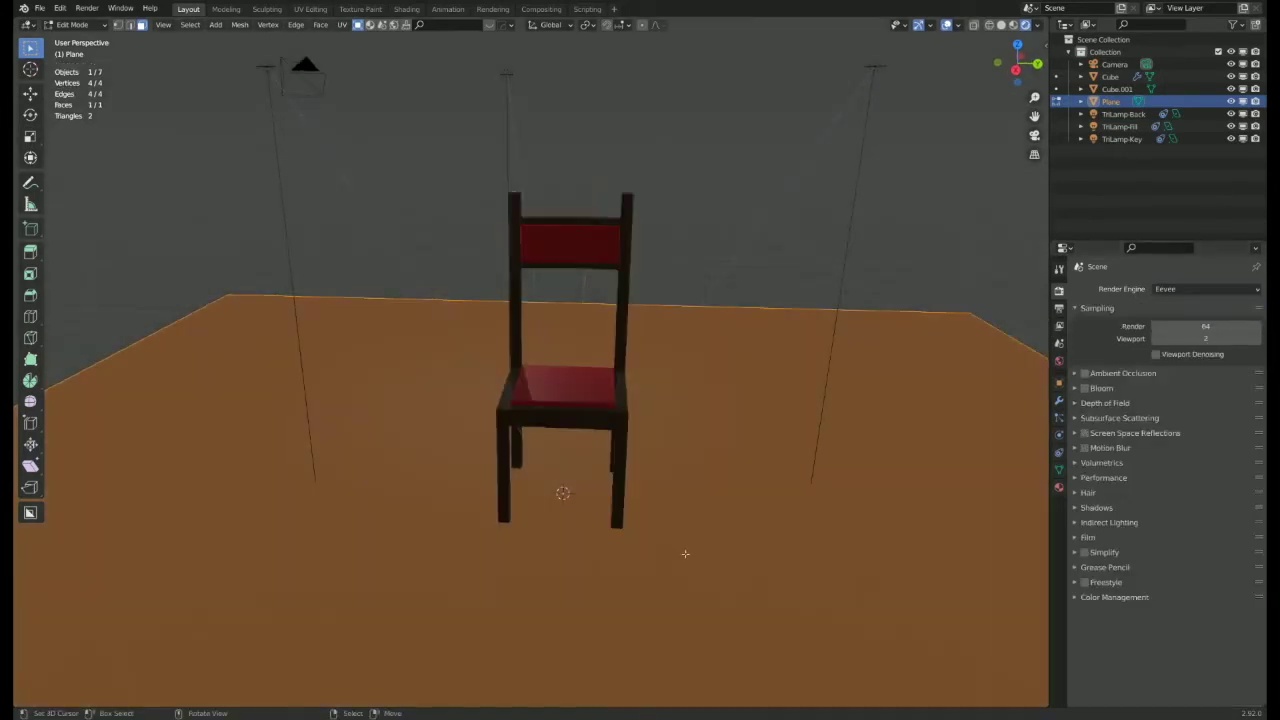
pyautogui.moveTo(686, 554); pyautogui.dragTo(726, 546, button='middle')
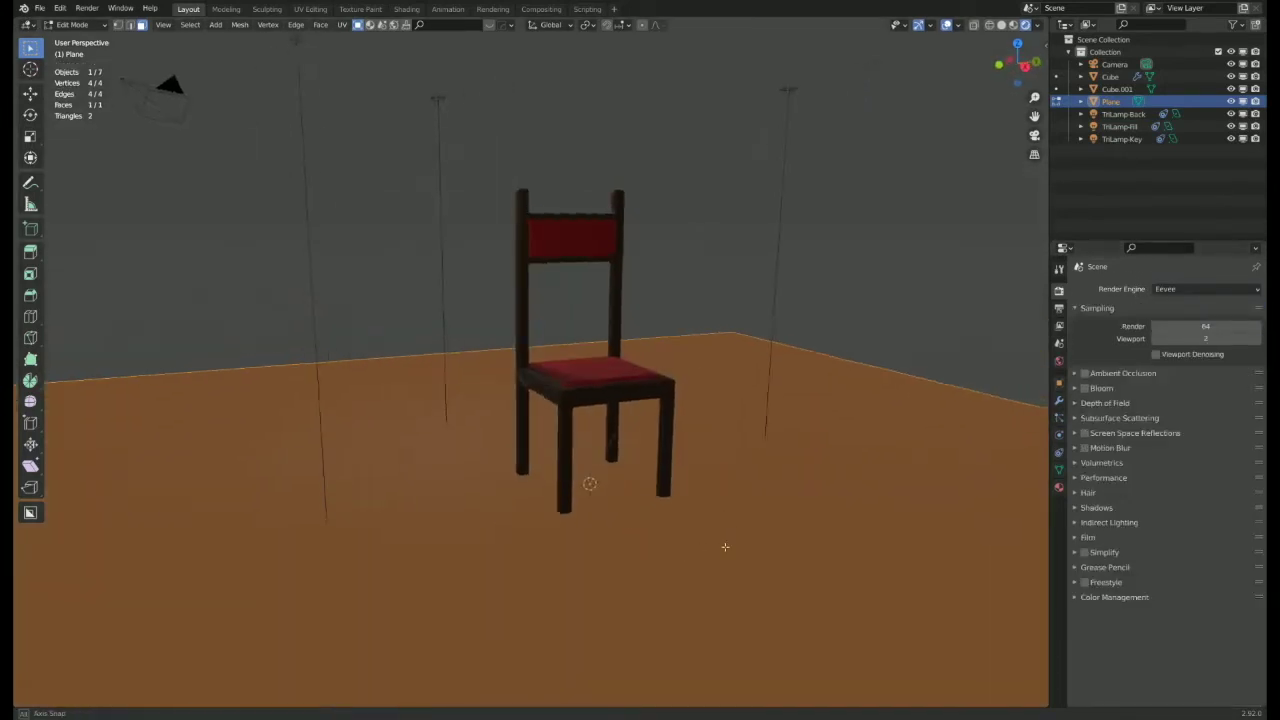
pyautogui.scroll(-1, 726, 546)
# - Set the scene's render engine to Cycles
pyautogui.click(1210, 290)
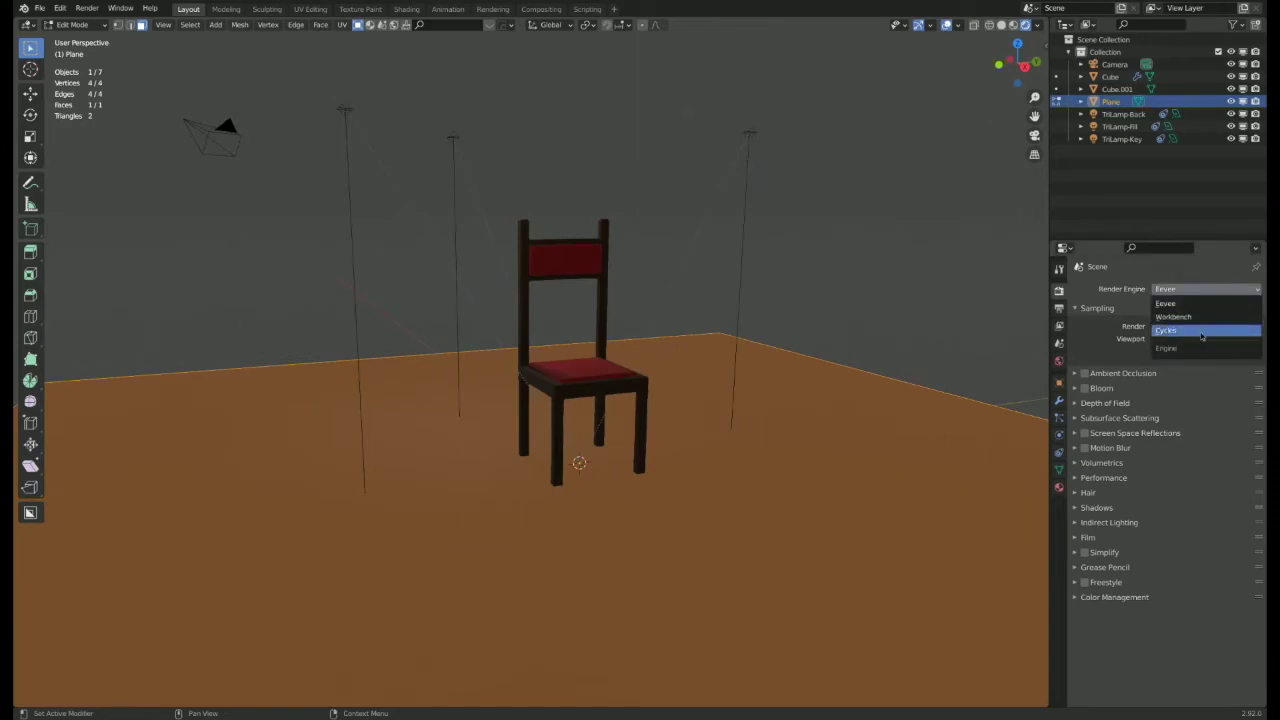
pyautogui.click(1201, 335)
pyautogui.moveTo(757, 440); pyautogui.dragTo(731, 464, button='middle')
pyautogui.scroll(2, 744, 447)
# - Return to Object Mode and enable the Physical Atmosphere sky with the Earth preset
pyautogui.press('n')
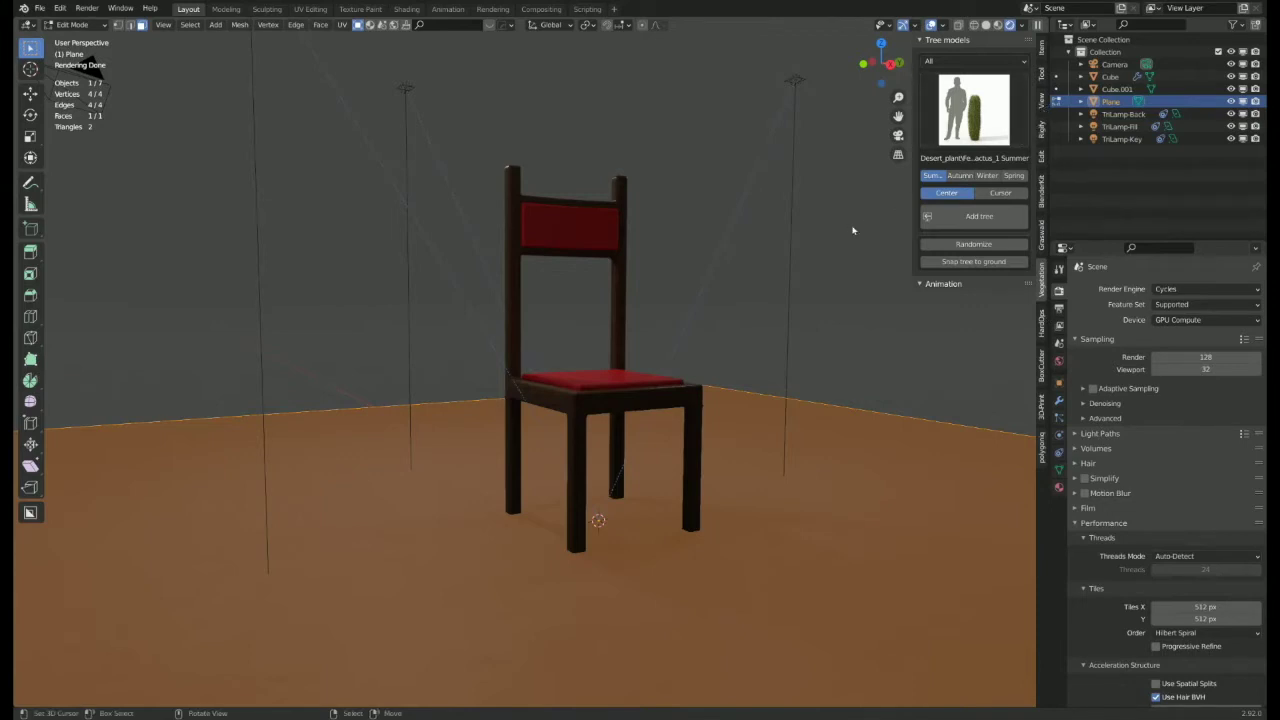
pyautogui.press('Tab')
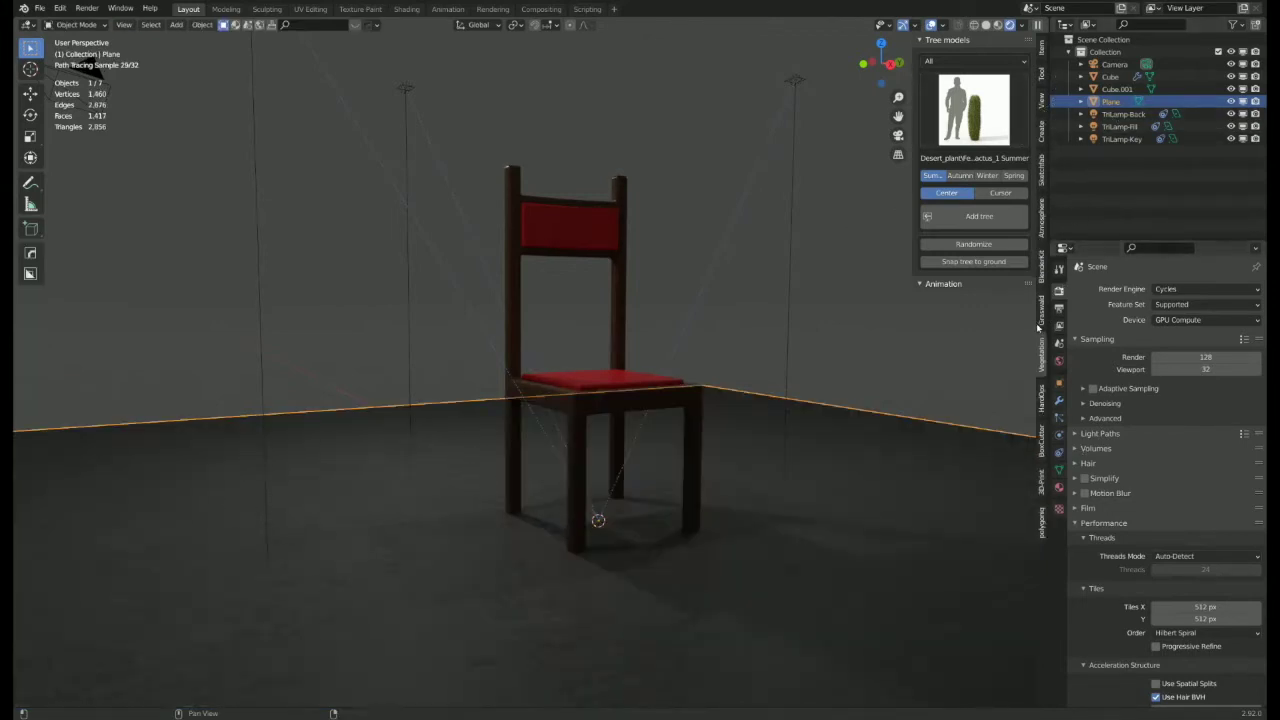
pyautogui.click(1042, 218)
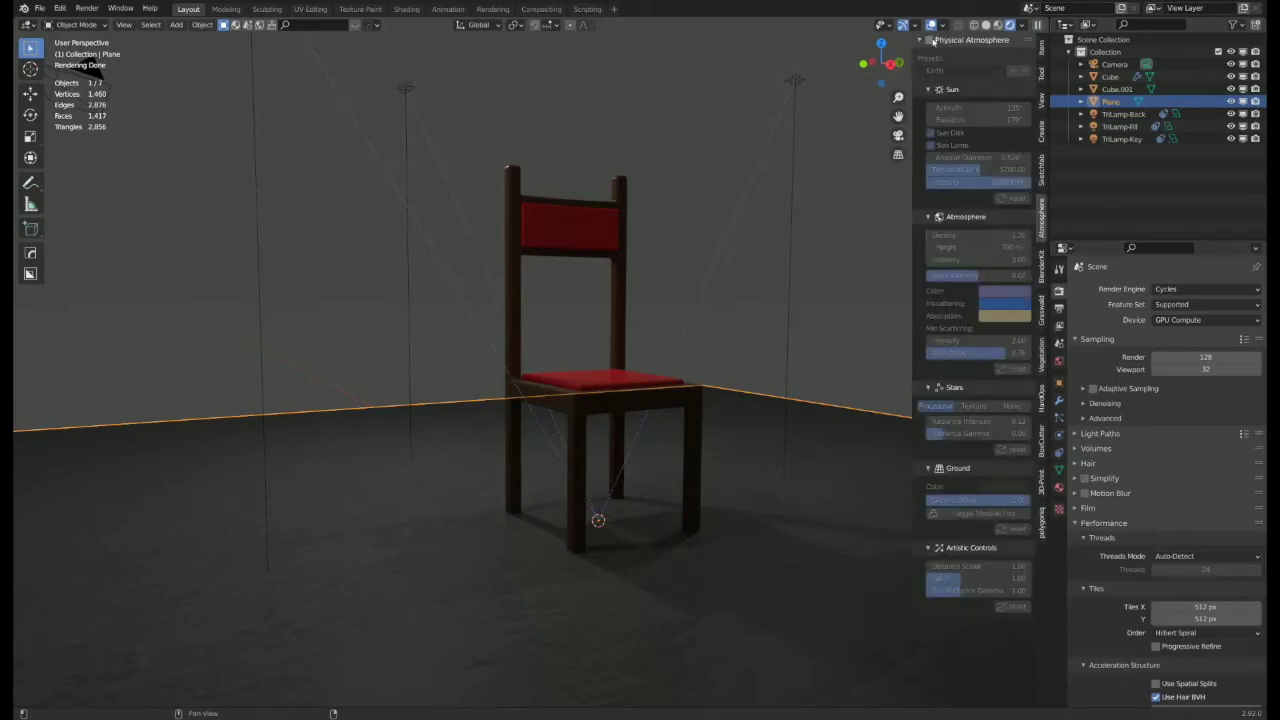
pyautogui.click(930, 40)
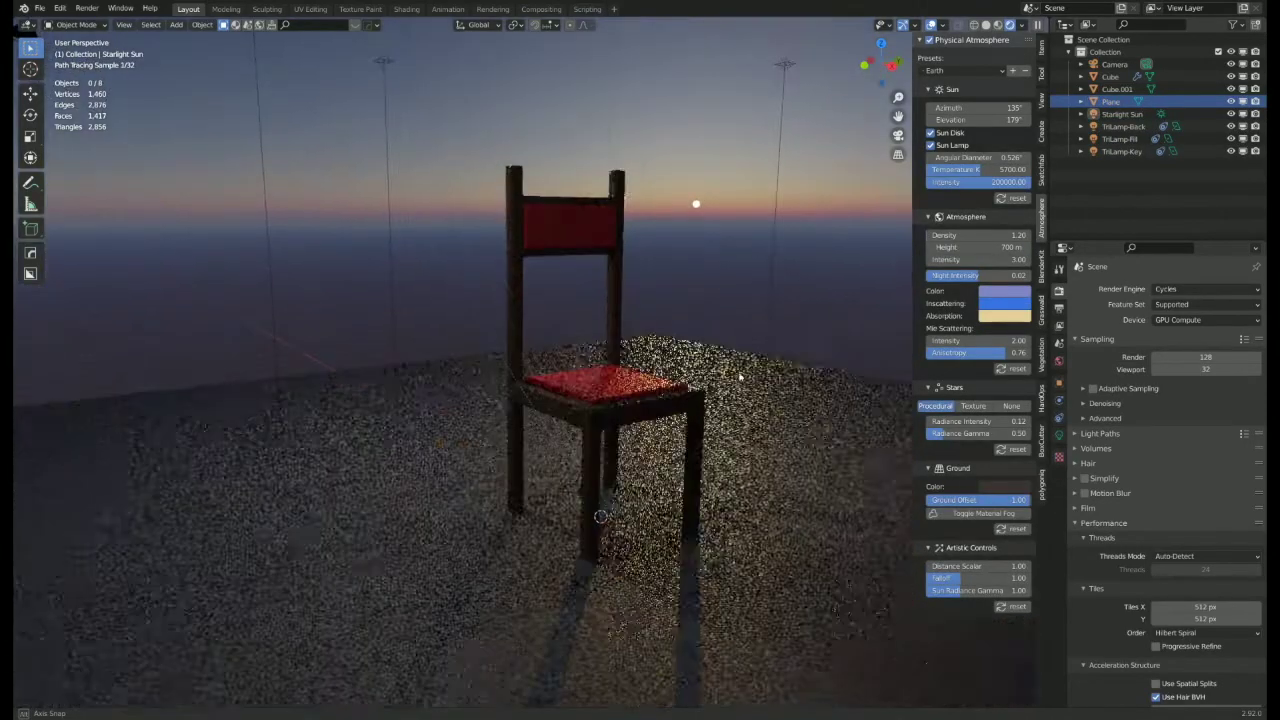
pyautogui.press('n')
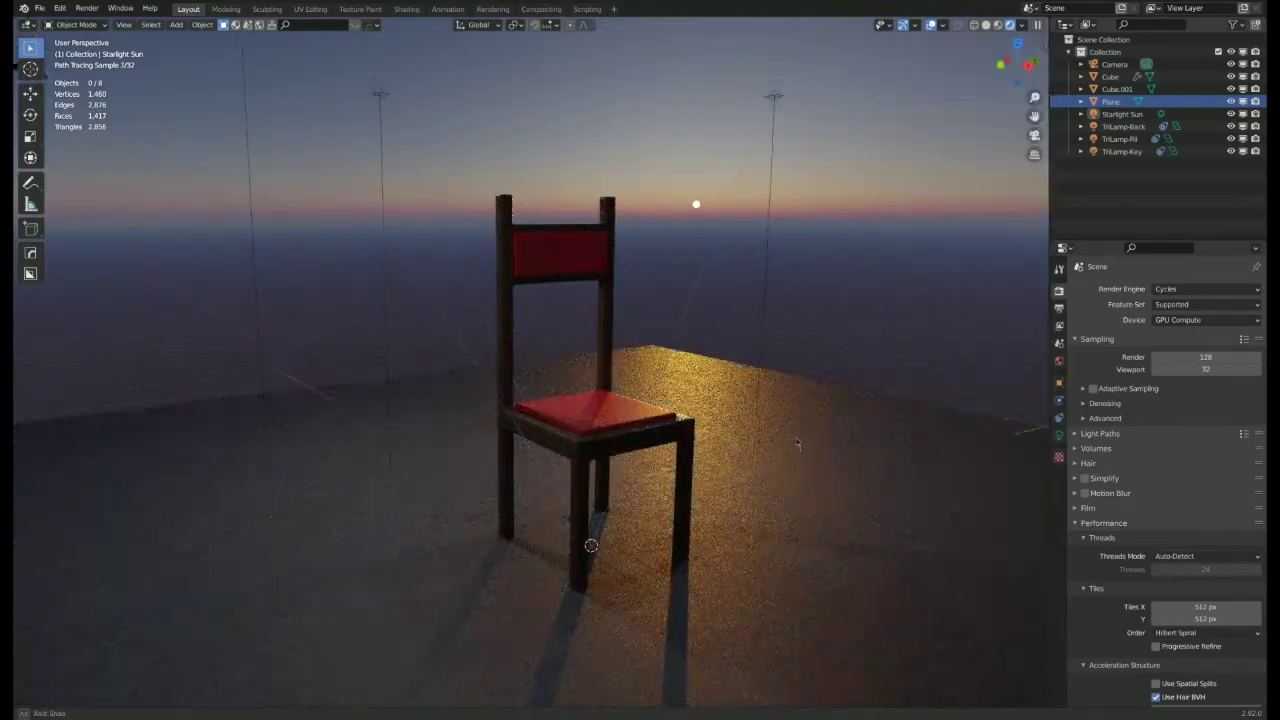
# - Examine the chair's lighting and framing through the camera and from a wider viewpoint
pyautogui.moveTo(798, 443)
pyautogui.mouseDown(button='middle')
pyautogui.moveTo(799, 427)
pyautogui.moveTo(797, 442)
pyautogui.mouseUp(button='middle')
pyautogui.scroll(-1, 796, 438)
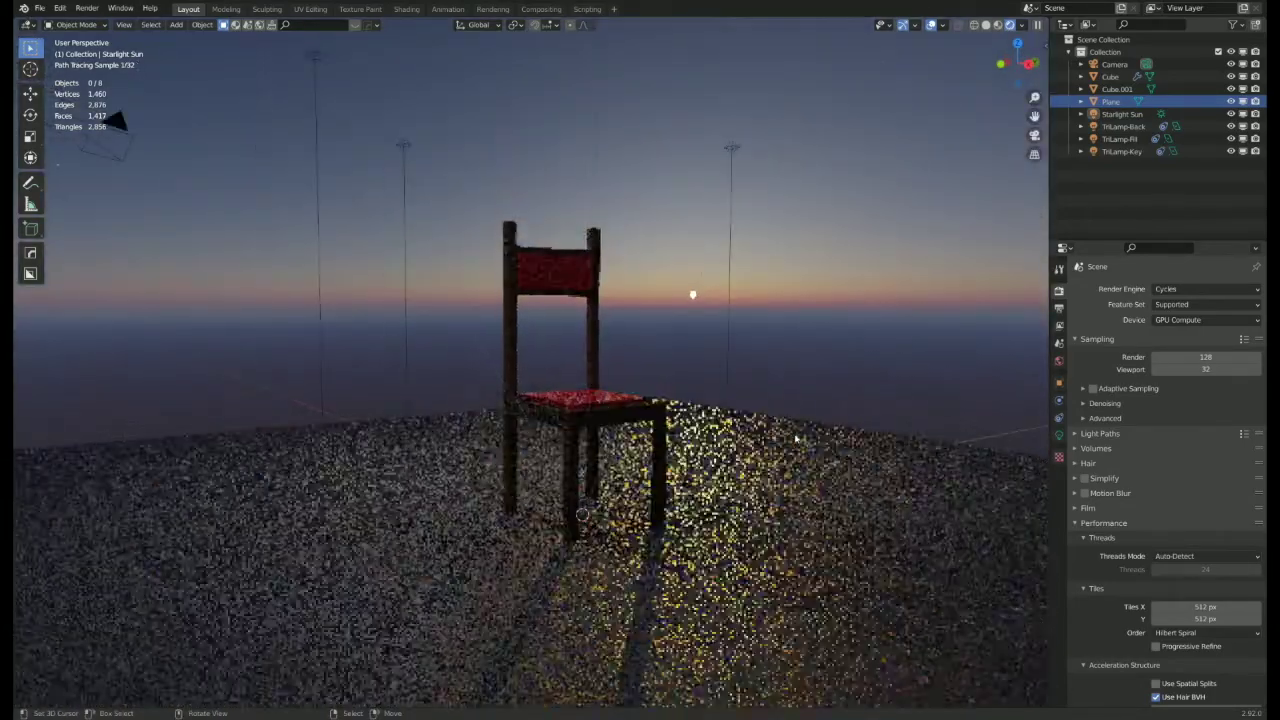
pyautogui.press('KP_0')
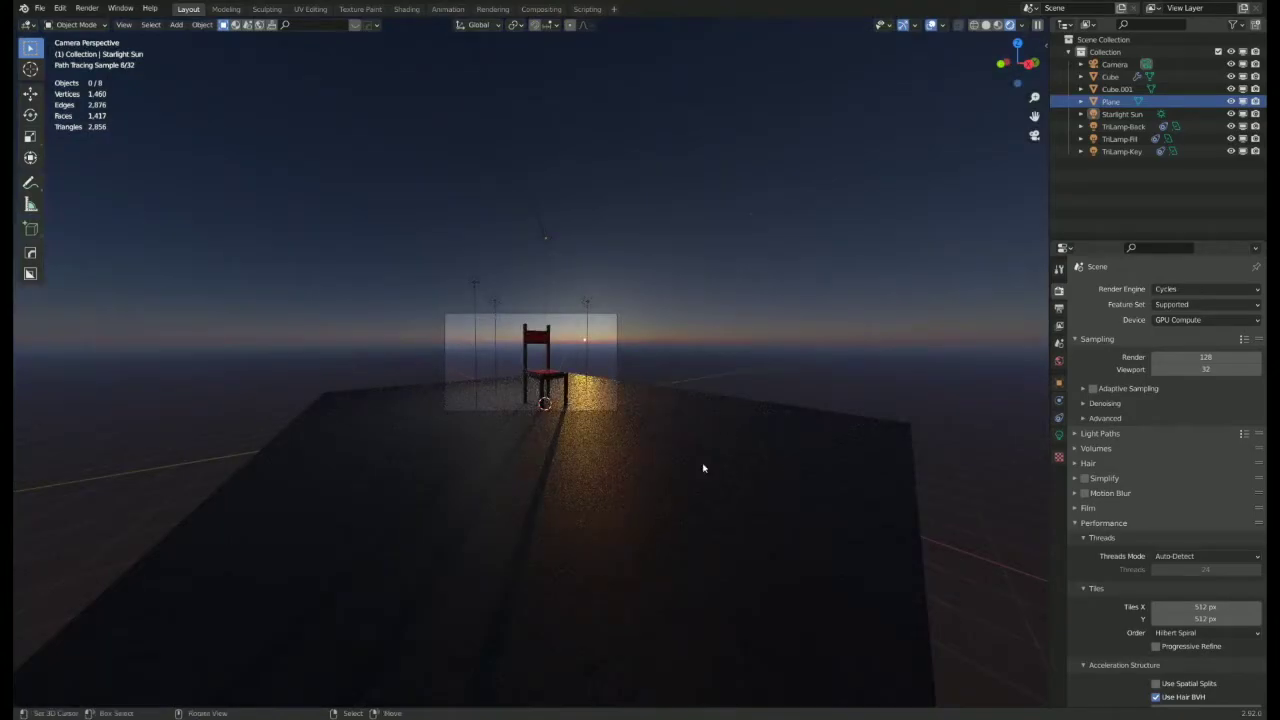
pyautogui.moveTo(703, 468); pyautogui.dragTo(711, 476, button='middle')
pyautogui.scroll(-2, 711, 476)
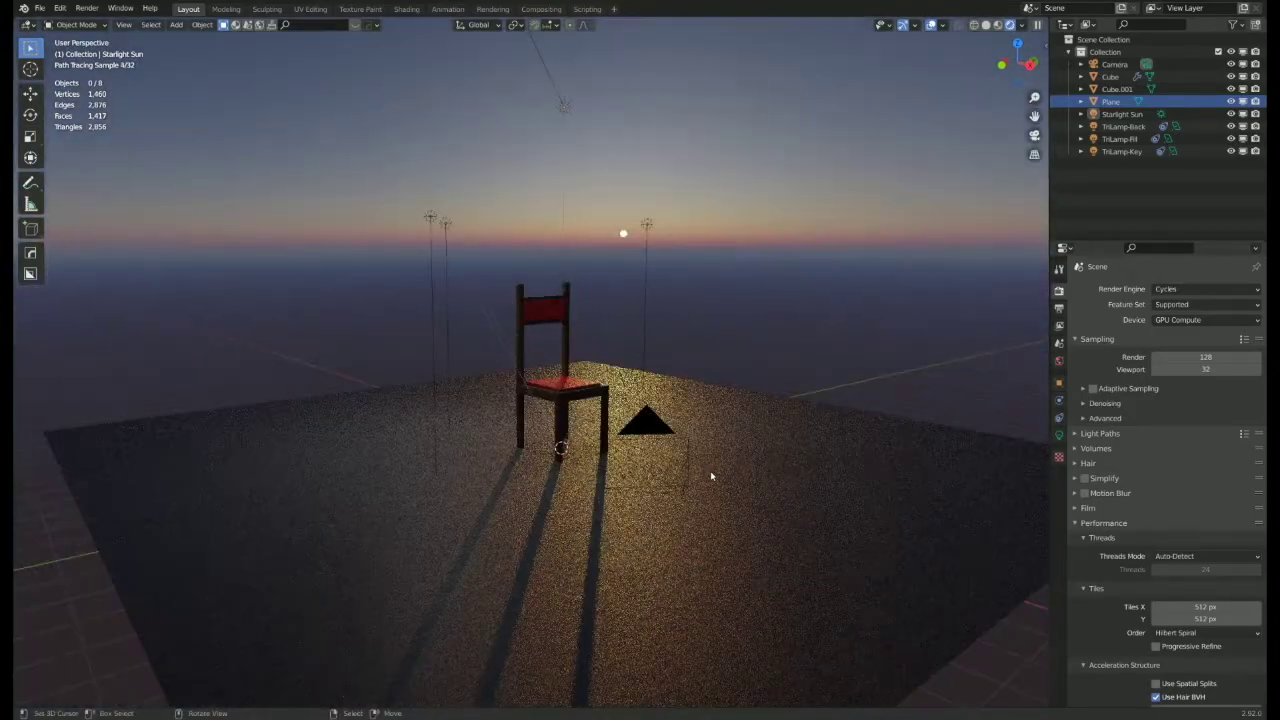
# - Reframe the chair by moving the camera in its own view about 0.78 m in X, 0.98 m in Y and -0.06 m in Z
pyautogui.press('KP_0')
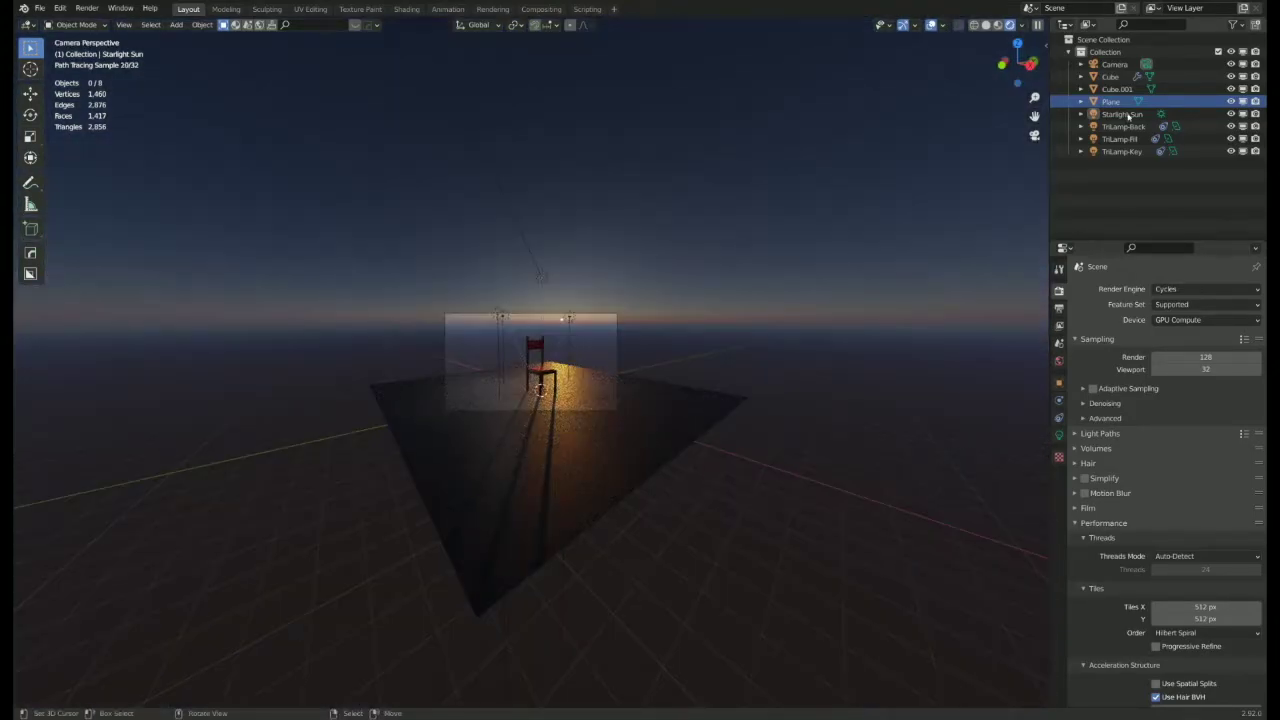
pyautogui.click(1114, 64)
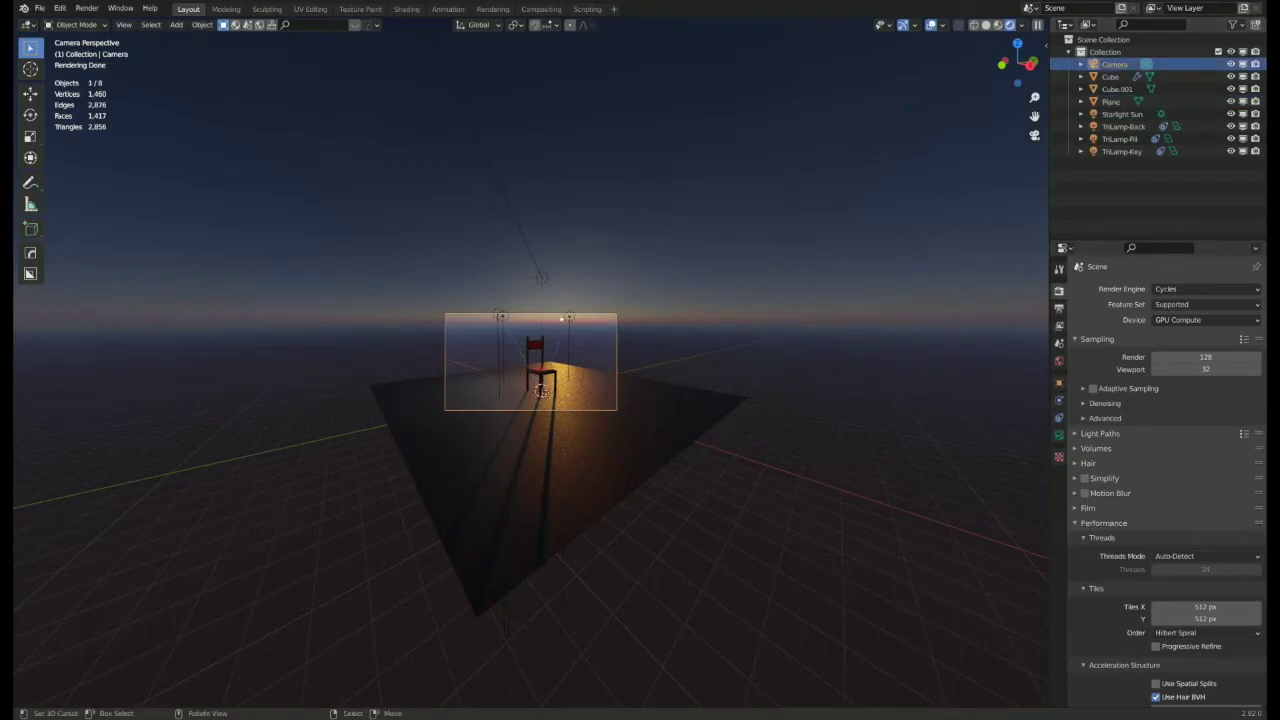
pyautogui.press('g')
pyautogui.click(576, 401)
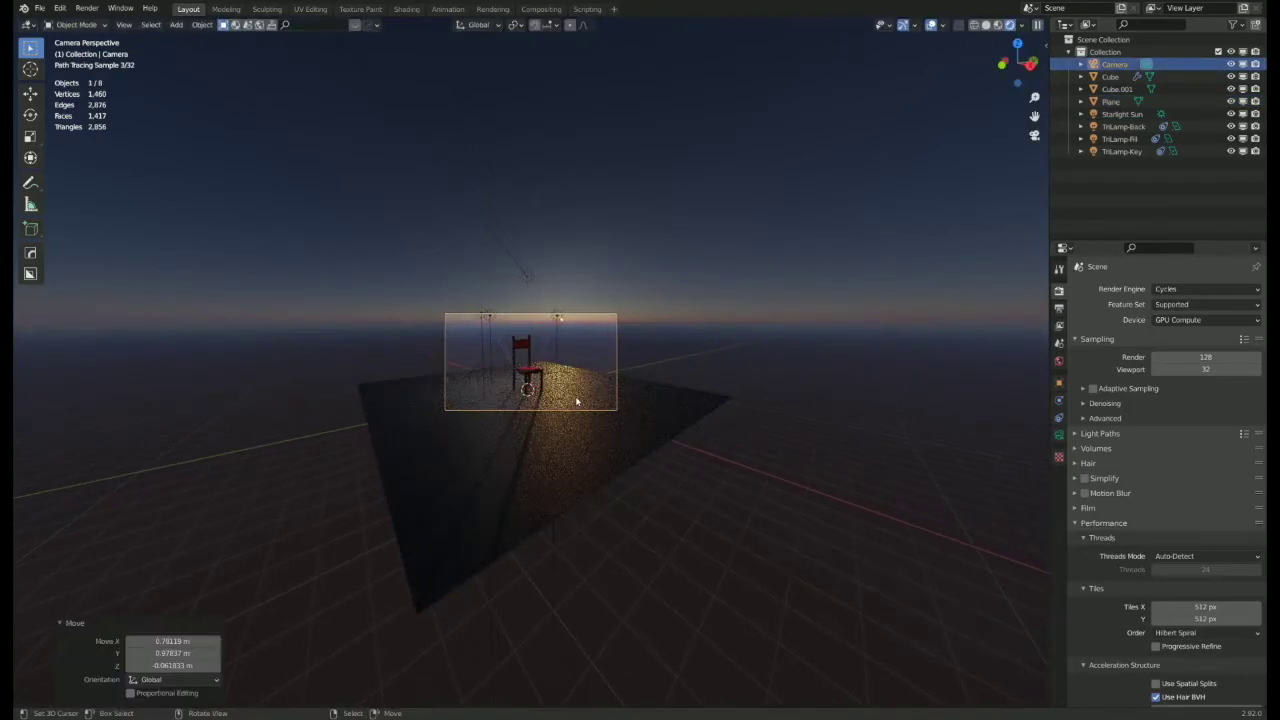
# - Render the chair scene through the camera with 512 render samples and inspect the finished image up close
pyautogui.press('KP_Decimal')
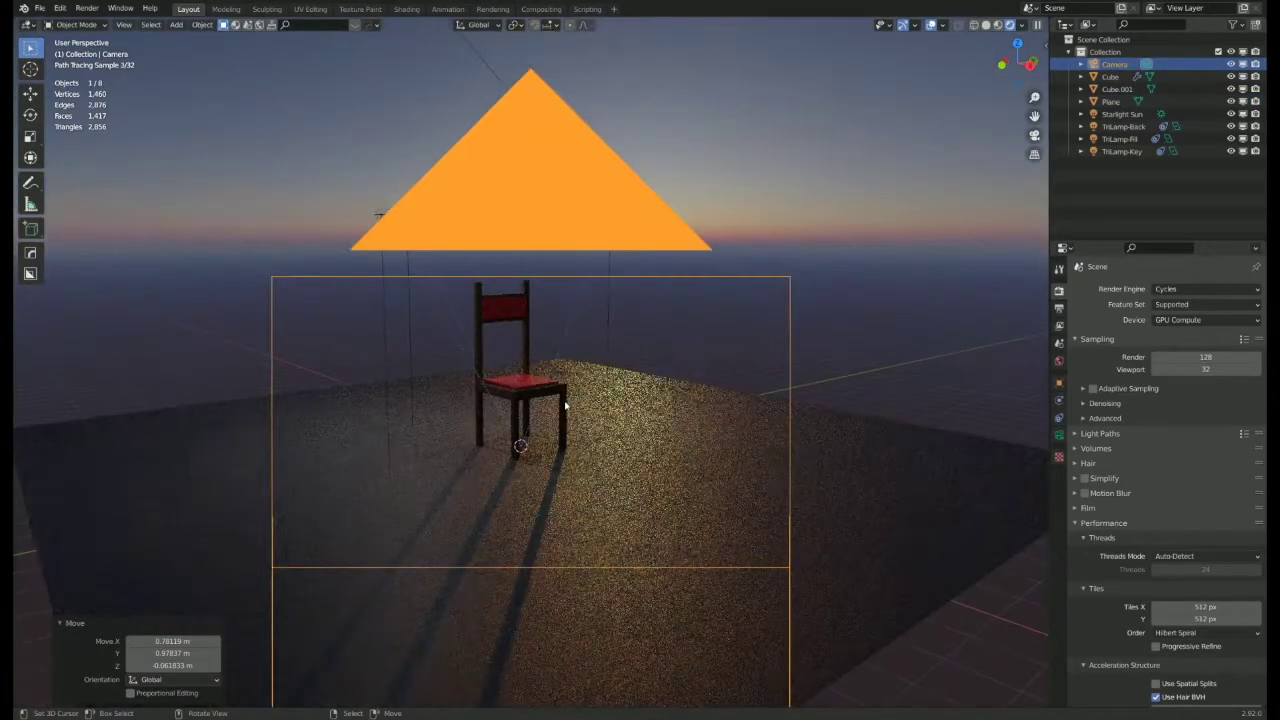
pyautogui.scroll(-11, 568, 400)
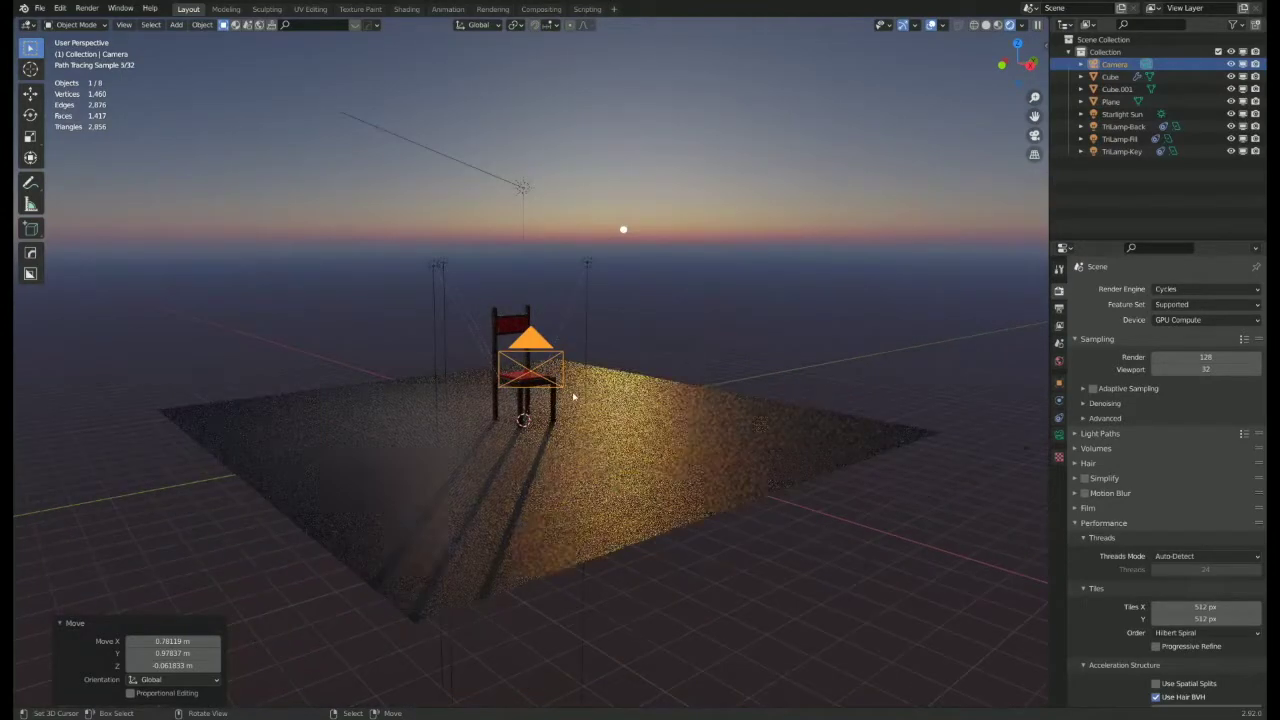
pyautogui.press('KP_Decimal')
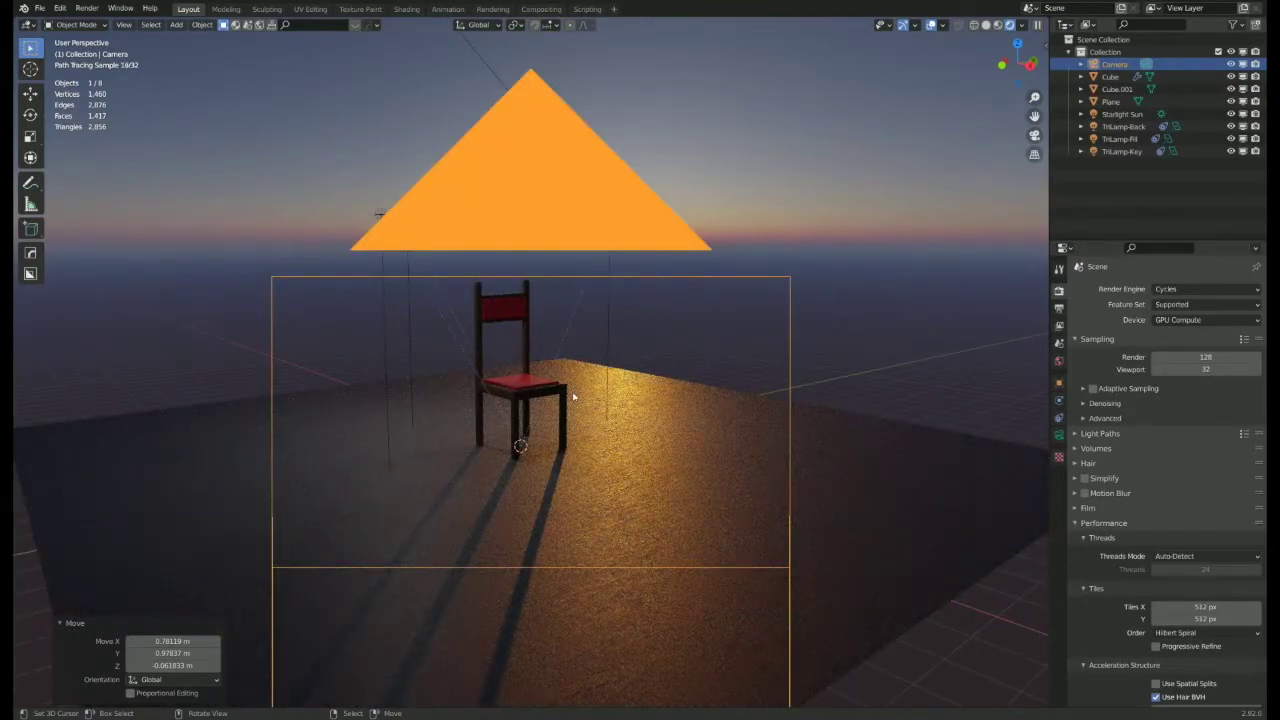
pyautogui.press('KP_0')
pyautogui.press('F12')
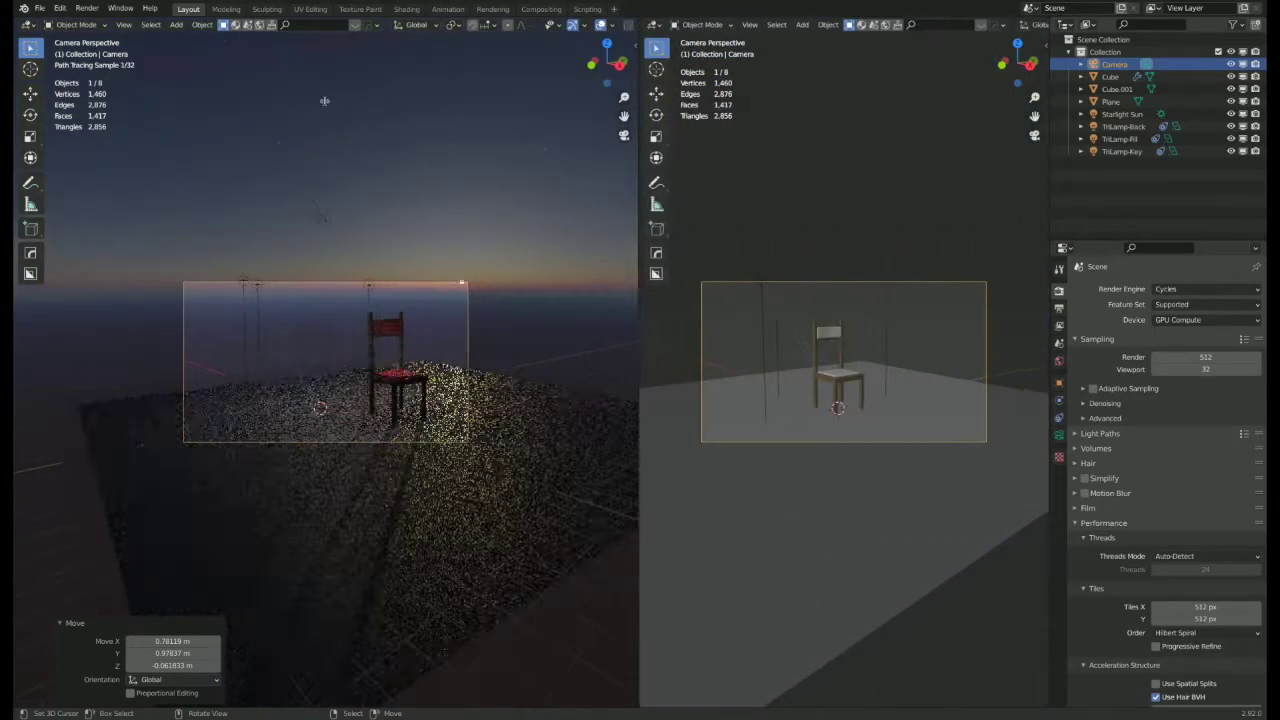
pyautogui.click(373, 28)
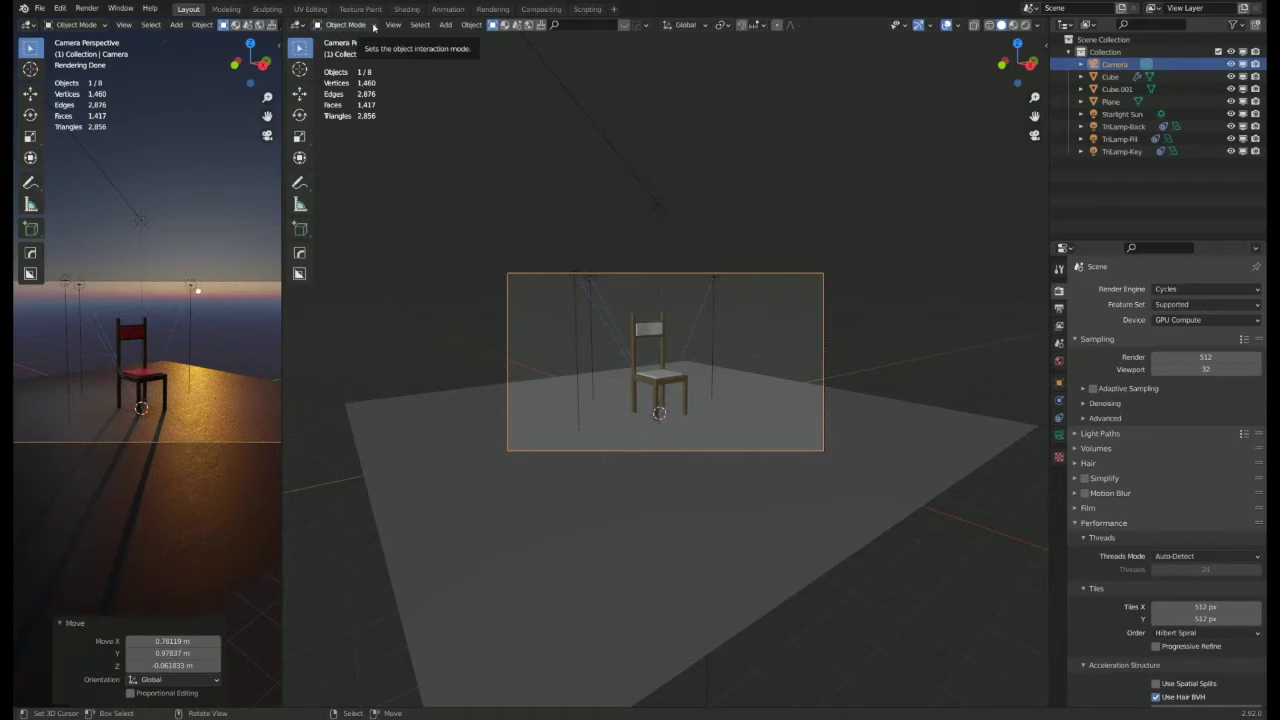
pyautogui.click(492, 9)
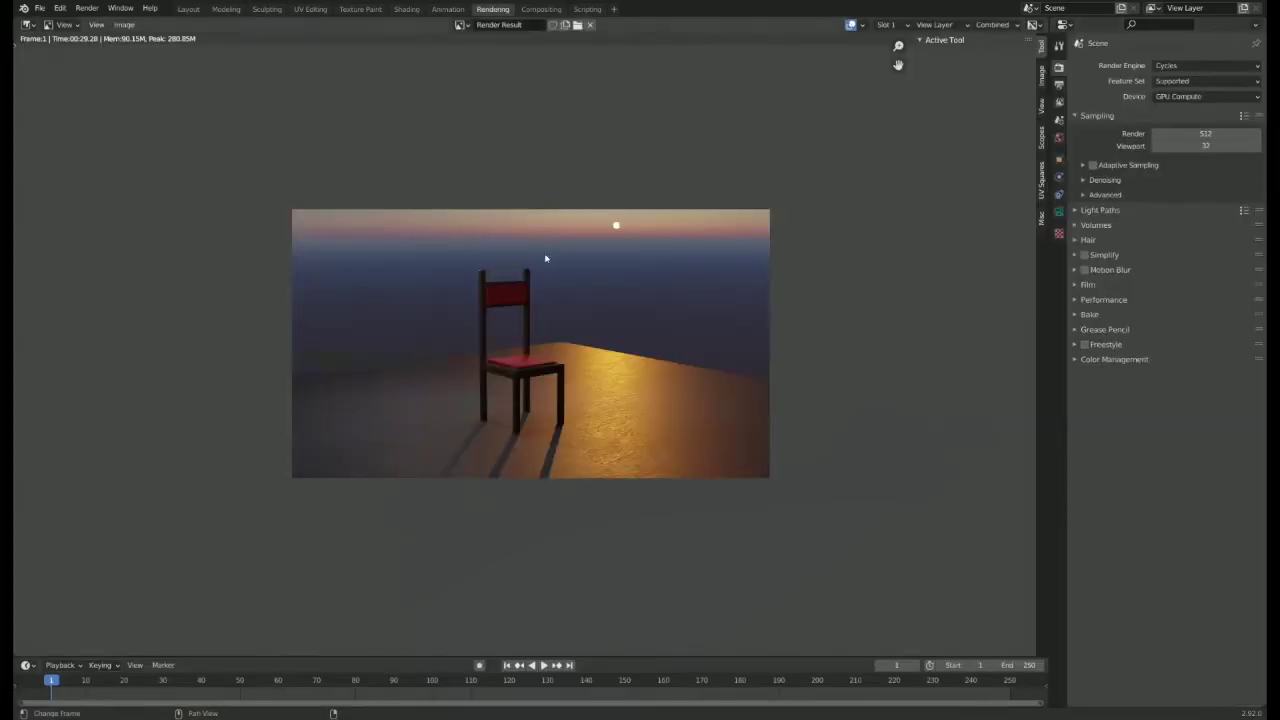
pyautogui.scroll(3, 545, 259)
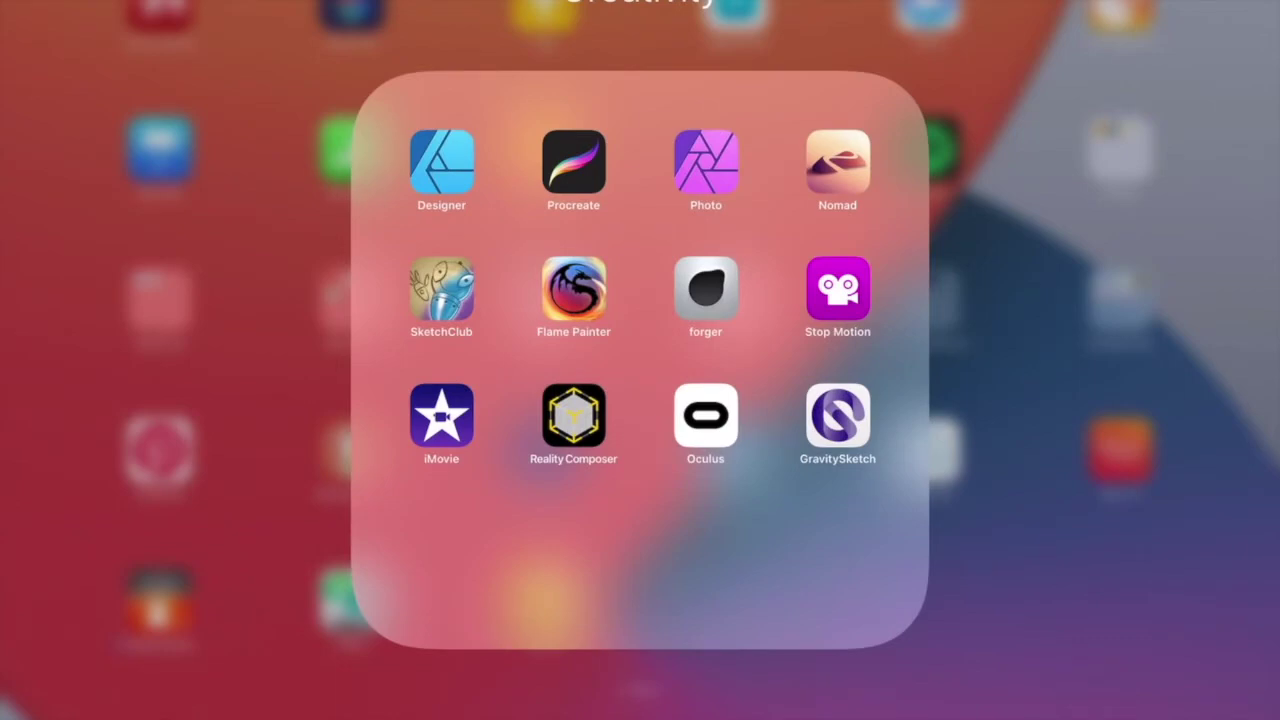
# - Switch to the Nomad sculpting app, view the starting sphere and check its symmetry settings
pyautogui.click(838, 162)
pyautogui.click(838, 161)
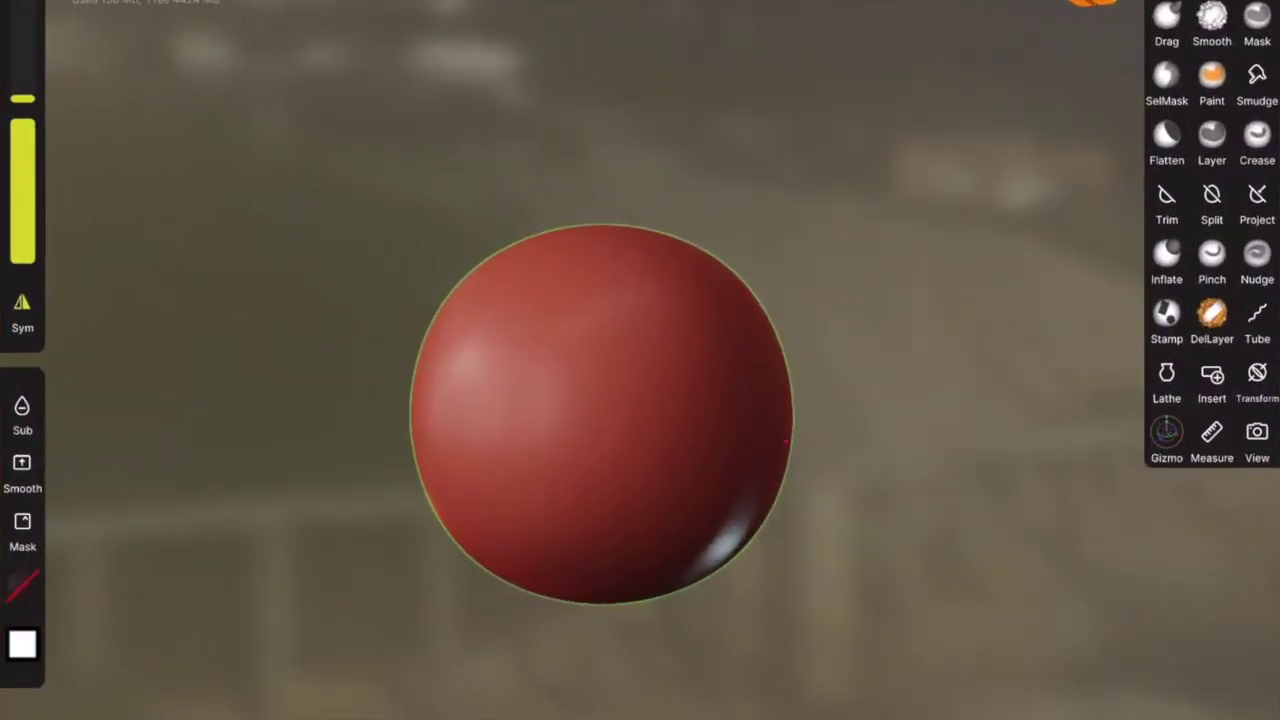
pyautogui.moveTo(786, 441); pyautogui.dragTo(704, 537)
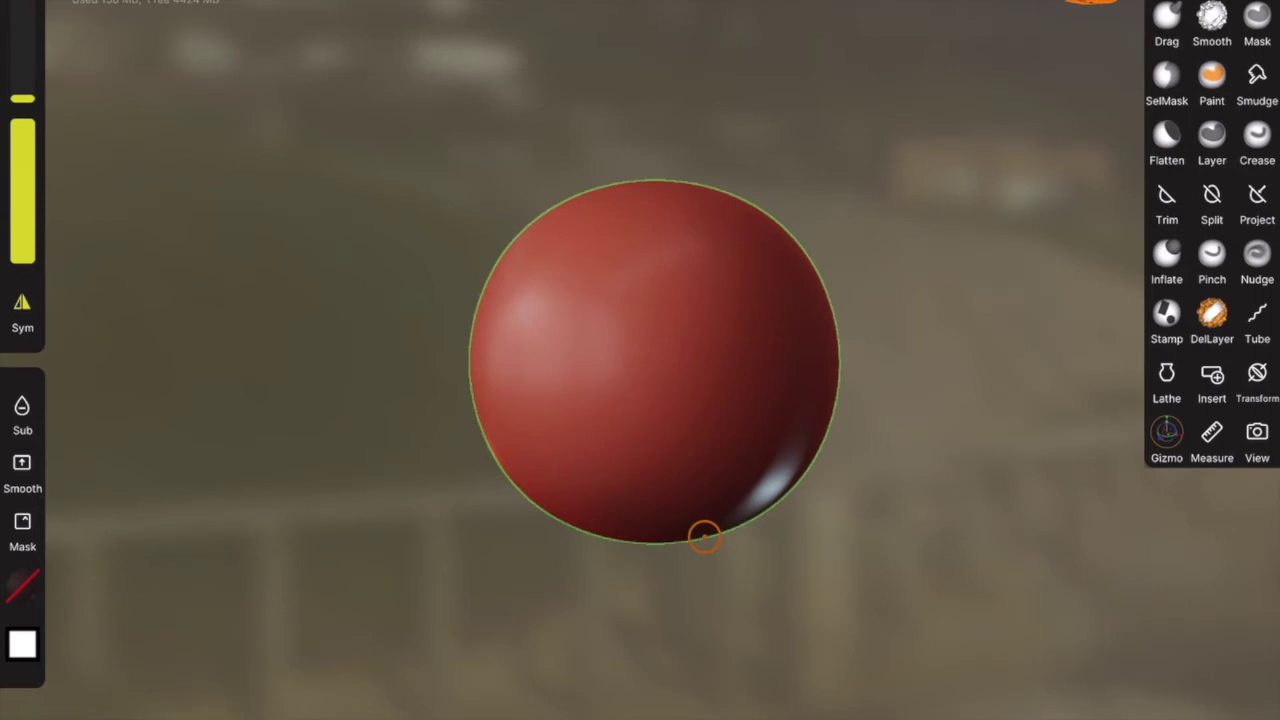
pyautogui.click(22, 310)
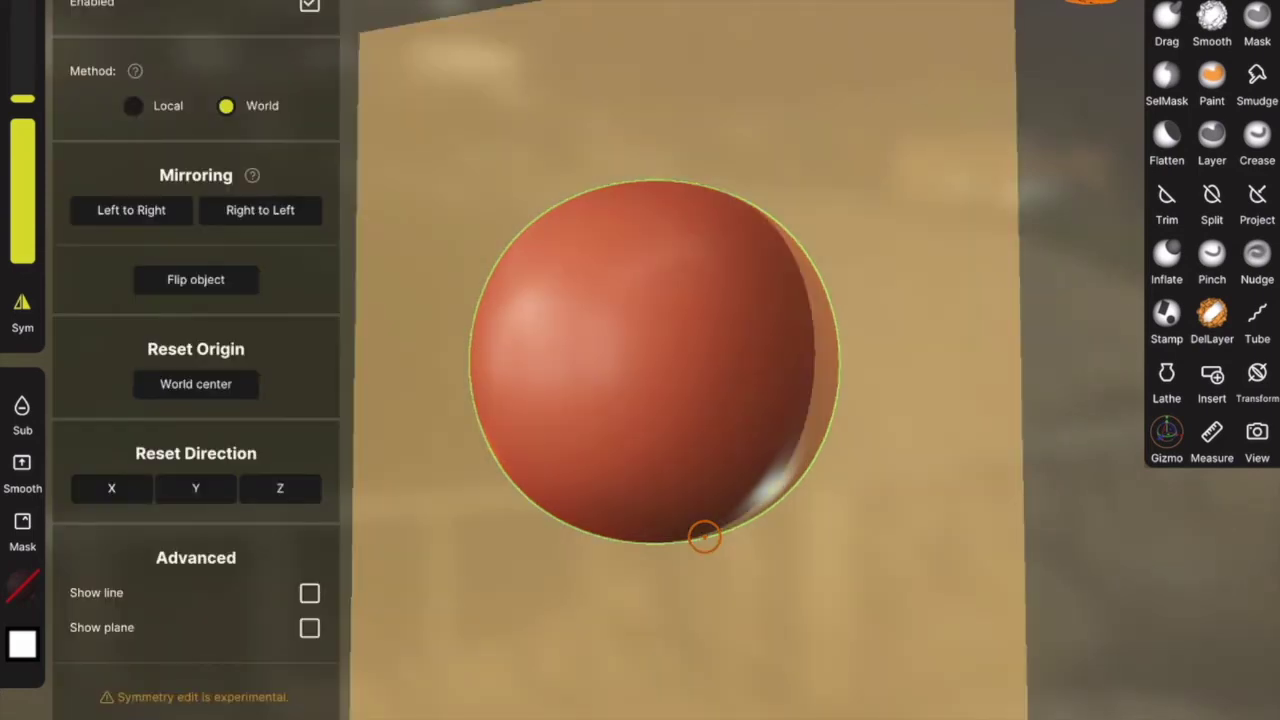
pyautogui.click(22, 312)
pyautogui.moveTo(704, 537)
pyautogui.mouseDown()
pyautogui.moveTo(635, 525)
pyautogui.moveTo(1066, 475)
pyautogui.moveTo(998, 451)
pyautogui.moveTo(982, 455)
pyautogui.moveTo(1120, 503)
pyautogui.moveTo(1131, 491)
pyautogui.mouseUp()
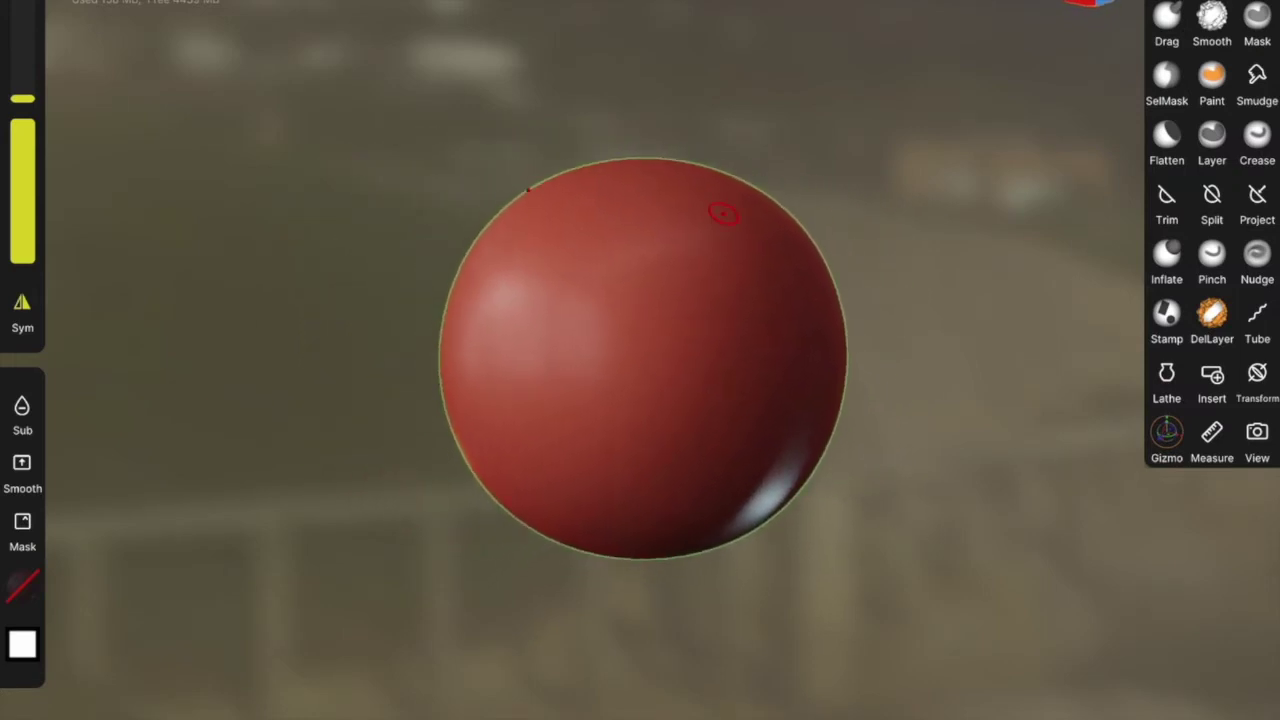
# - Narrow the sphere's sides symmetrically from the front with a large Move brush, tapering it towards the chin
pyautogui.press('3')
pyautogui.moveTo(723, 213); pyautogui.dragTo(749, 426)
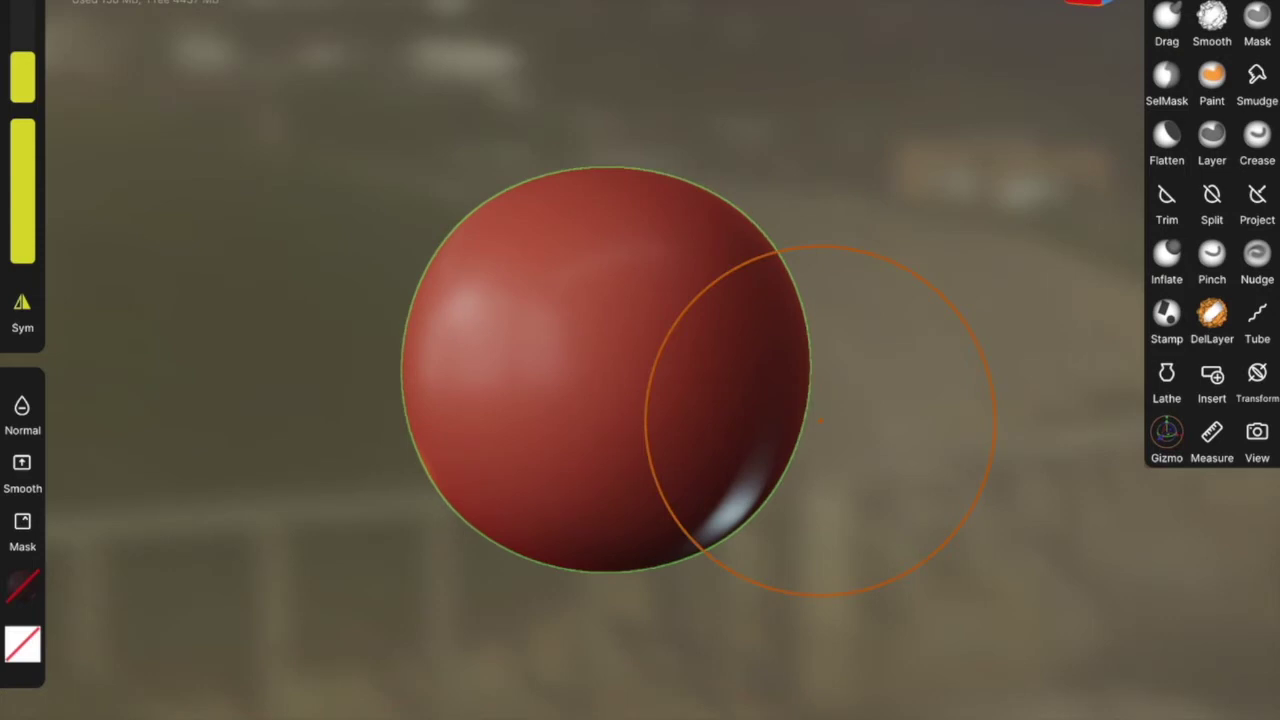
pyautogui.click(1090, 2)
pyautogui.moveTo(757, 469); pyautogui.dragTo(714, 486)
pyautogui.moveTo(369, 351); pyautogui.dragTo(372, 351)
pyautogui.moveTo(745, 351); pyautogui.dragTo(723, 352)
pyautogui.moveTo(731, 424); pyautogui.dragTo(709, 406)
pyautogui.moveTo(704, 521); pyautogui.dragTo(680, 556)
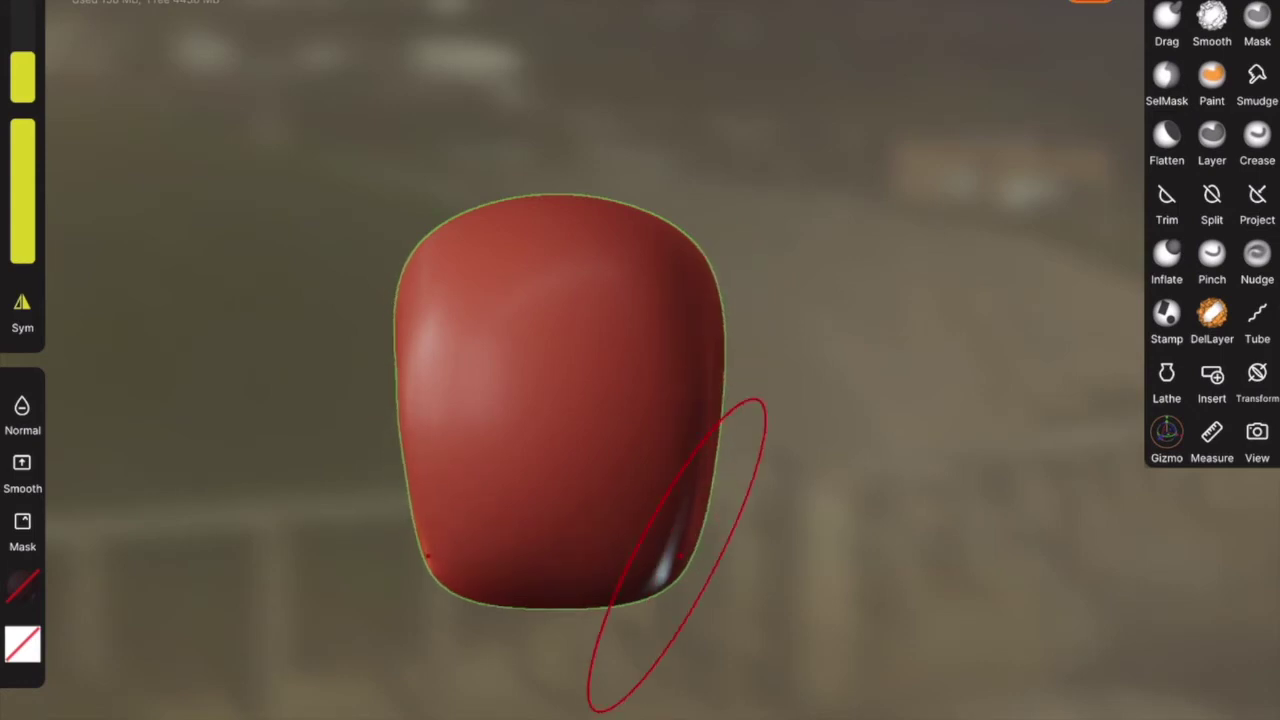
# - Shape the chin and the underside of the jaw in profile with the Move brush, and reduce the brush size
pyautogui.moveTo(830, 585)
pyautogui.mouseDown()
pyautogui.moveTo(586, 600)
pyautogui.moveTo(620, 612)
pyautogui.moveTo(587, 630)
pyautogui.mouseUp()
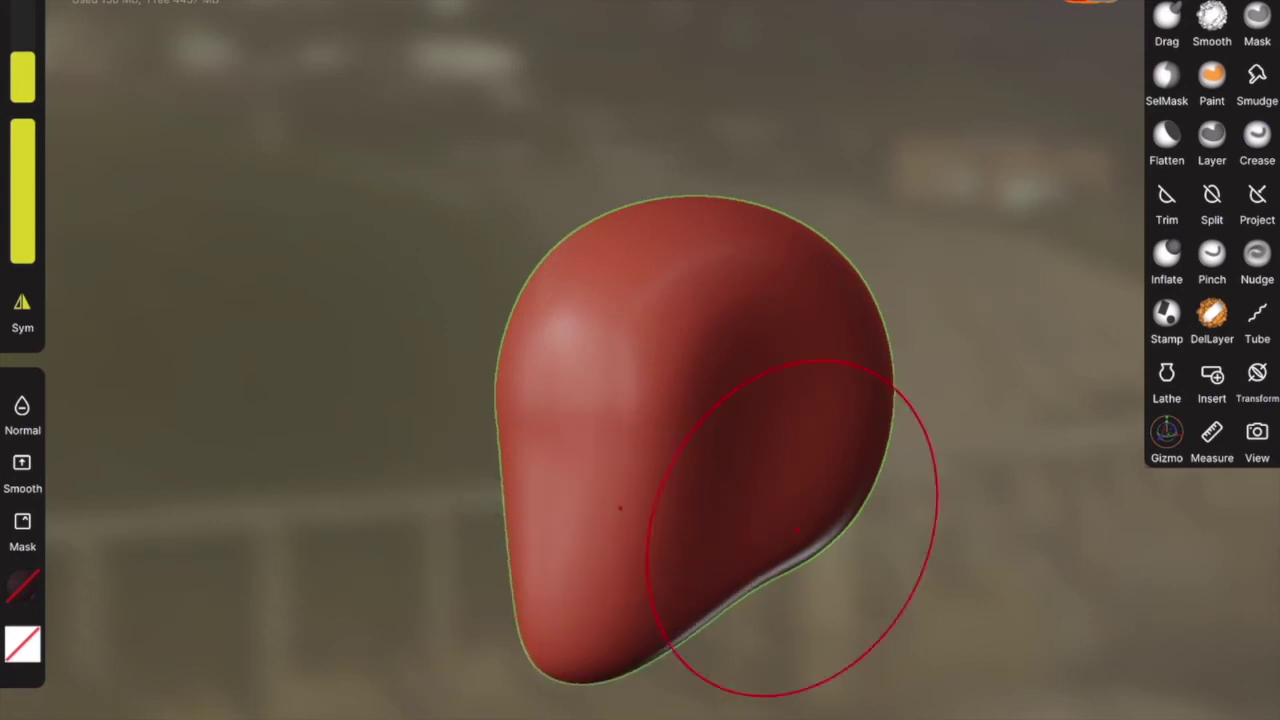
pyautogui.moveTo(272, 443); pyautogui.dragTo(408, 443)
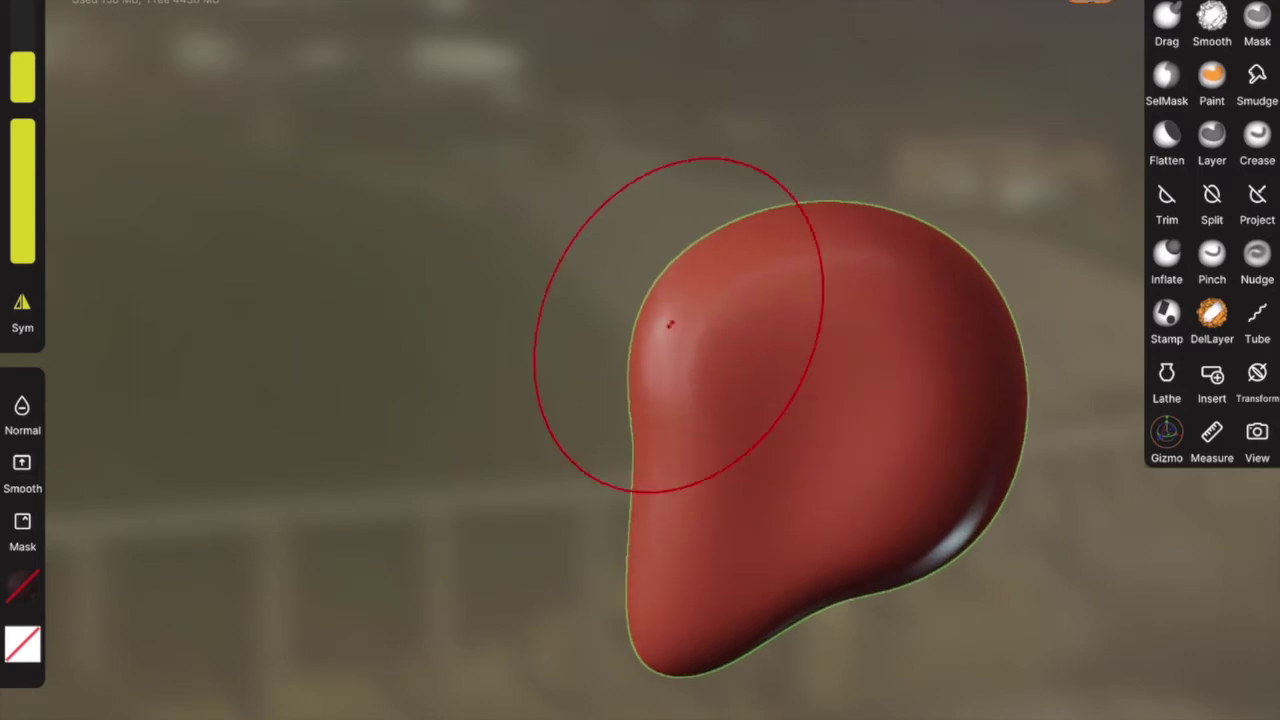
pyautogui.moveTo(950, 558)
pyautogui.mouseDown()
pyautogui.moveTo(915, 505)
pyautogui.moveTo(932, 530)
pyautogui.moveTo(807, 578)
pyautogui.mouseUp()
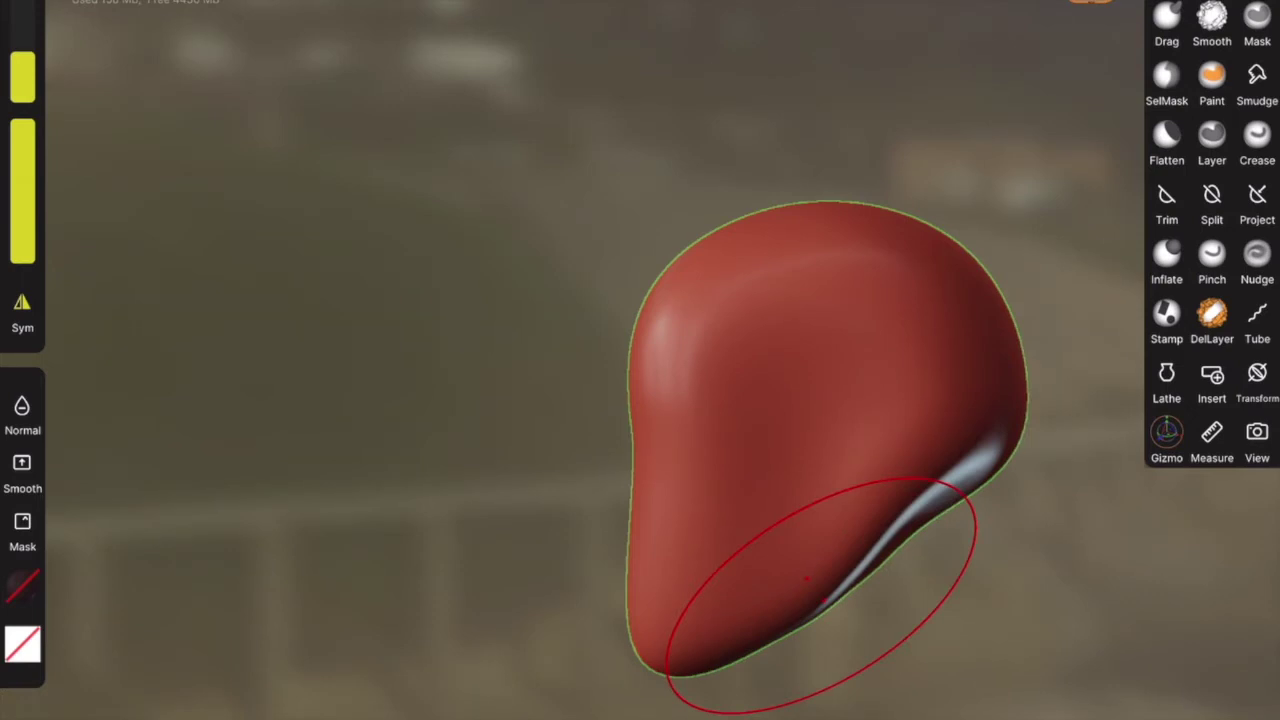
pyautogui.moveTo(22, 55); pyautogui.dragTo(22, 82)
pyautogui.moveTo(640, 458)
pyautogui.mouseDown()
pyautogui.moveTo(626, 472)
pyautogui.moveTo(608, 466)
pyautogui.moveTo(614, 457)
pyautogui.mouseUp()
pyautogui.moveTo(880, 610)
pyautogui.mouseDown()
pyautogui.moveTo(1036, 623)
pyautogui.moveTo(911, 583)
pyautogui.moveTo(1003, 563)
pyautogui.mouseUp()
pyautogui.hotkey('ctrl', 'z')
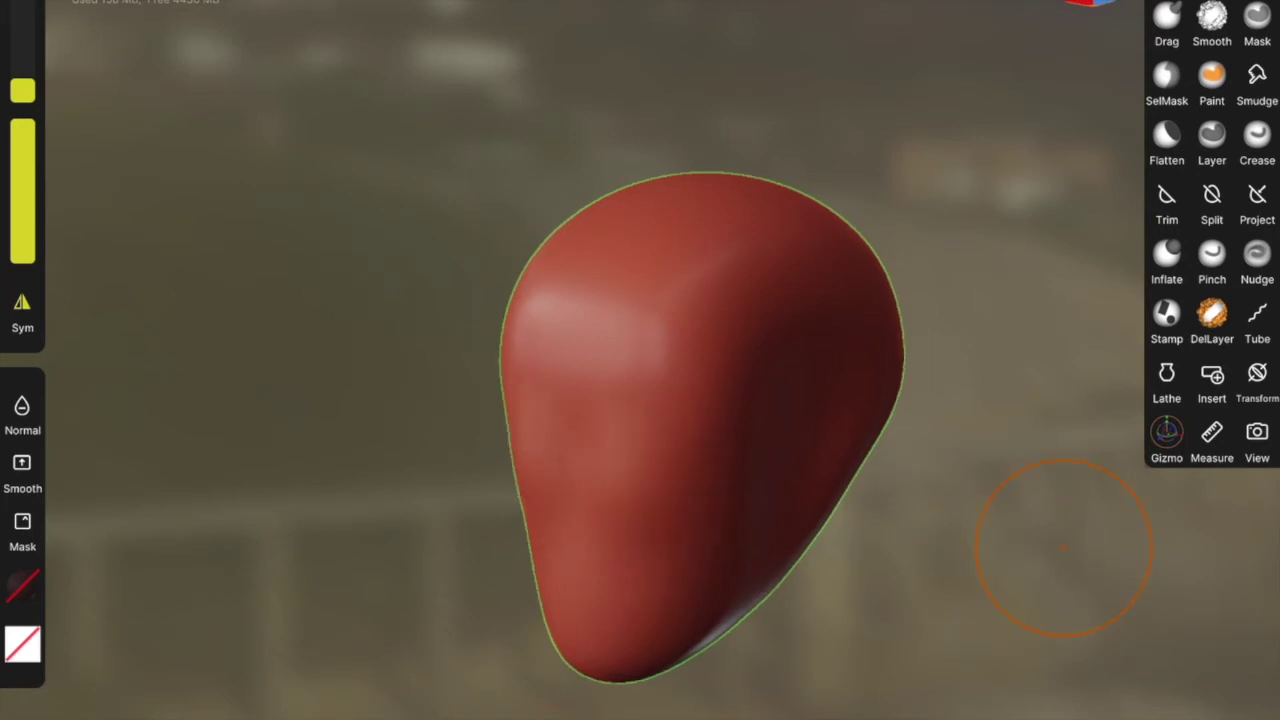
# - Pull a pointed nose out of the middle of the face and push in the eye sockets above it
pyautogui.moveTo(586, 450); pyautogui.dragTo(555, 506)
pyautogui.moveTo(900, 610); pyautogui.dragTo(738, 621)
pyautogui.click(1098, 2)
pyautogui.moveTo(610, 495); pyautogui.dragTo(583, 512)
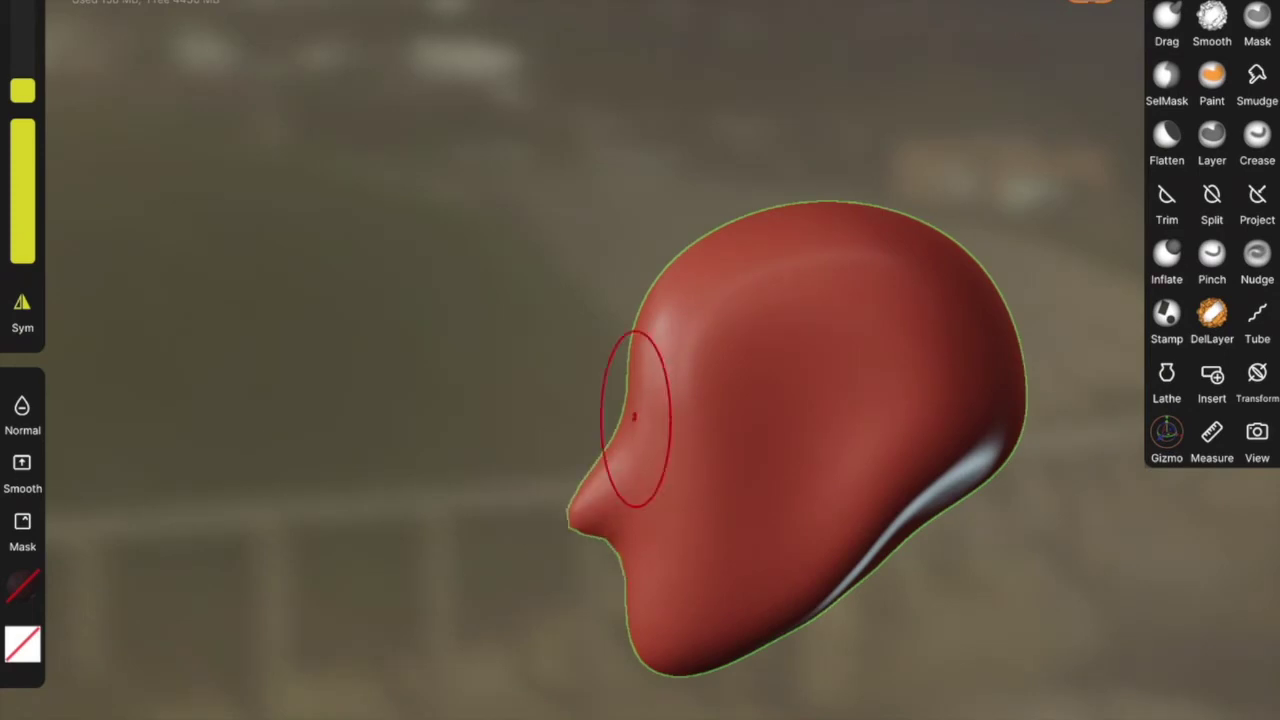
pyautogui.moveTo(634, 417); pyautogui.dragTo(675, 410)
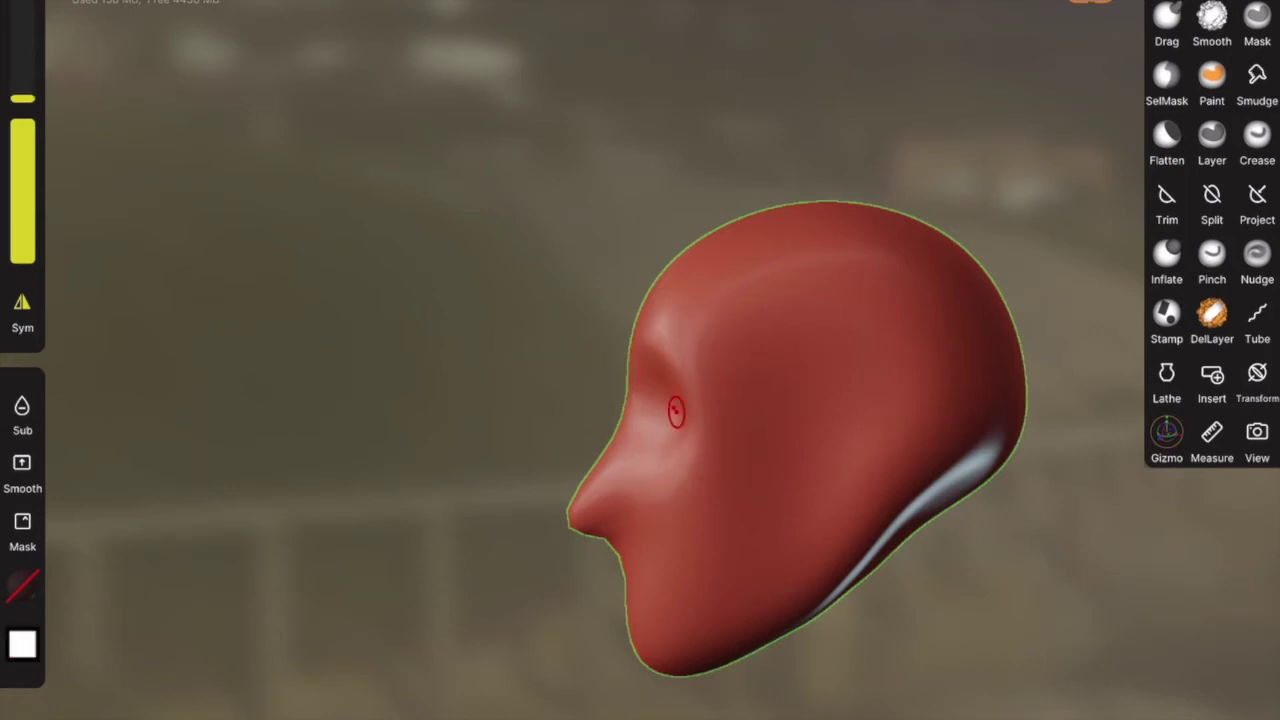
# - Sculpt a curved ear ridge on the side of the head with several small brush strokes
pyautogui.moveTo(798, 365)
pyautogui.mouseDown()
pyautogui.moveTo(830, 354)
pyautogui.moveTo(817, 449)
pyautogui.mouseUp()
pyautogui.moveTo(850, 388); pyautogui.dragTo(805, 462)
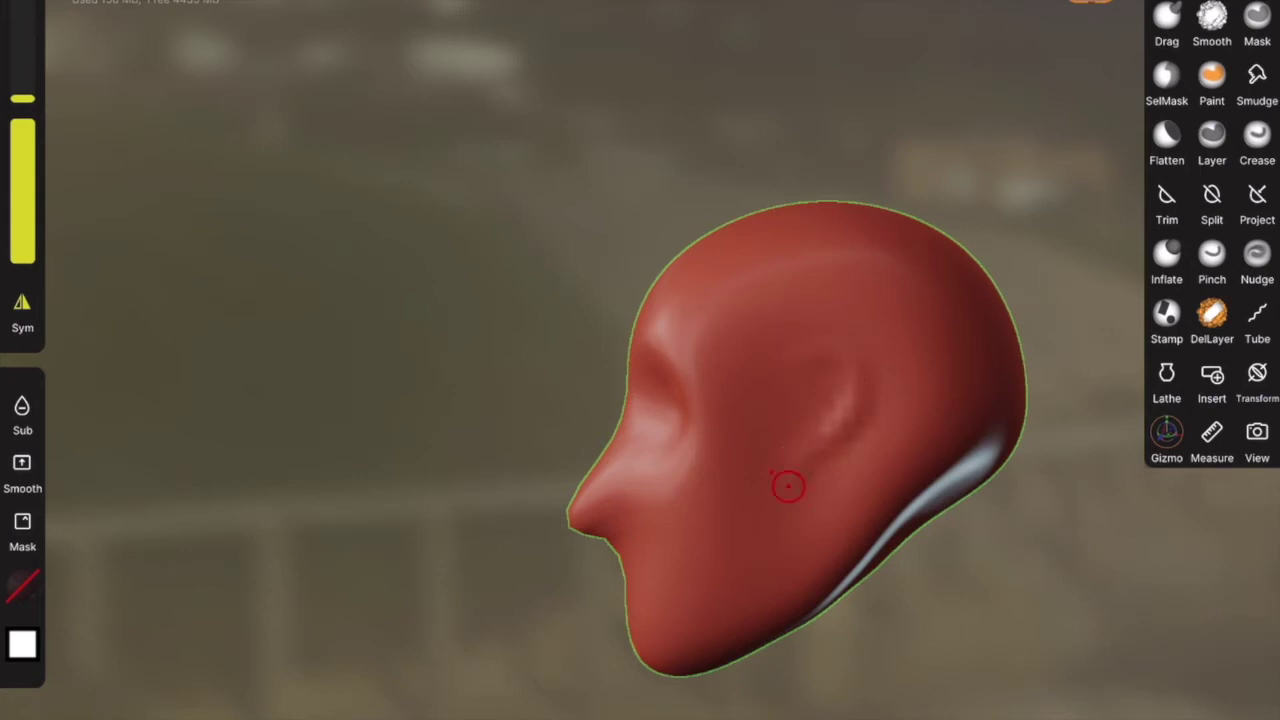
pyautogui.moveTo(846, 386); pyautogui.dragTo(800, 452)
pyautogui.moveTo(842, 392); pyautogui.dragTo(798, 440)
# - Voxel remesh the head at a resolution of 609
pyautogui.moveTo(860, 690)
pyautogui.mouseDown()
pyautogui.moveTo(1076, 696)
pyautogui.moveTo(720, 655)
pyautogui.moveTo(579, 623)
pyautogui.mouseUp()
pyautogui.scroll(1, 790, 445)
pyautogui.scroll(2, 828, 518)
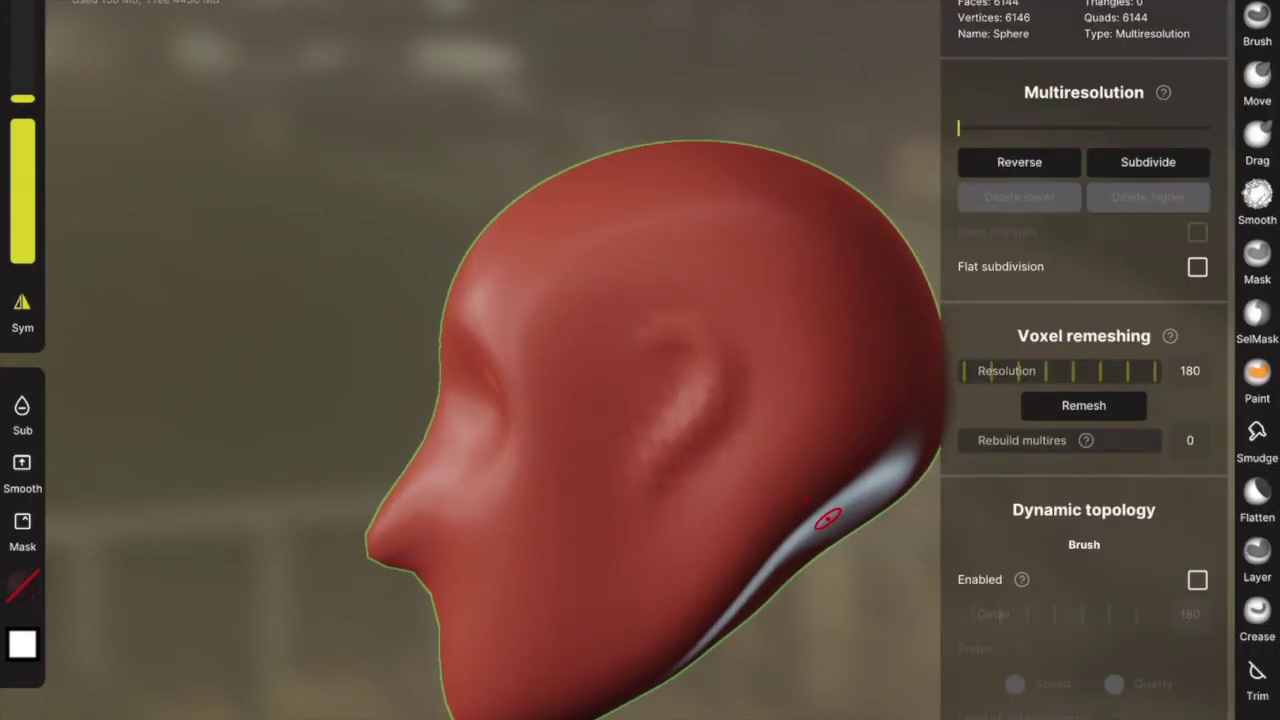
pyautogui.moveTo(1040, 371); pyautogui.dragTo(1108, 371)
pyautogui.click(1083, 405)
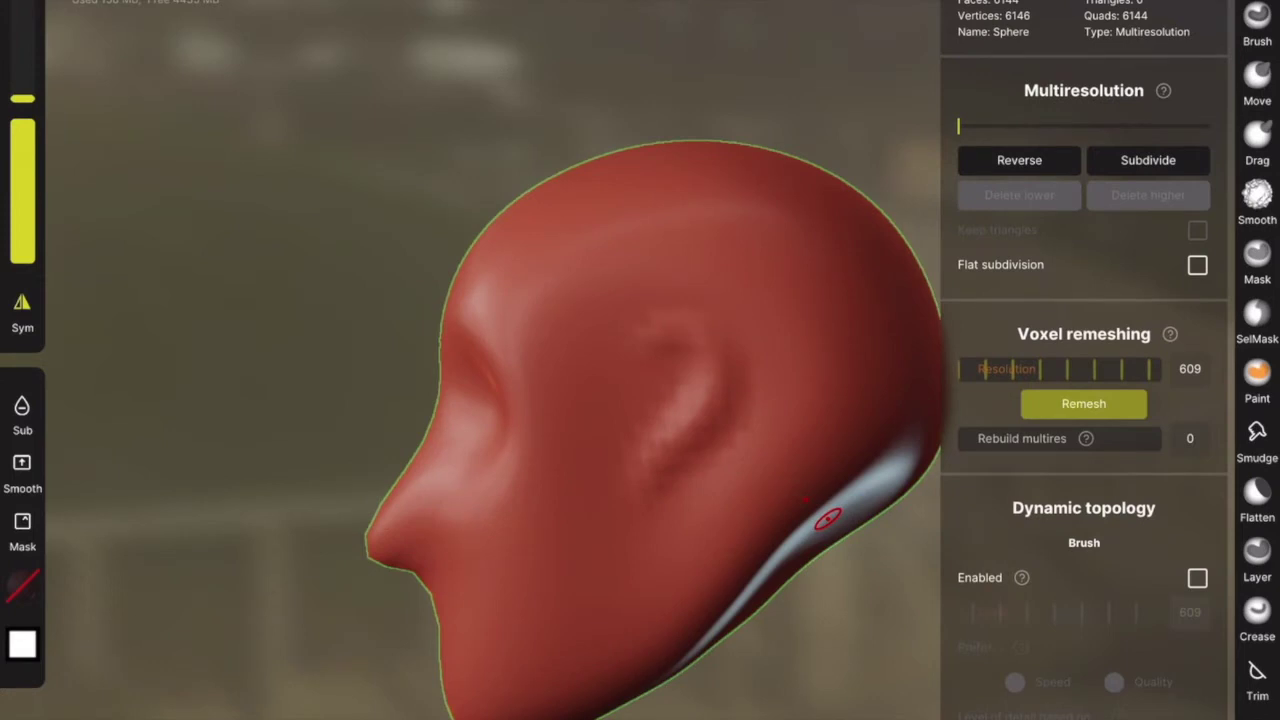
pyautogui.click(1083, 403)
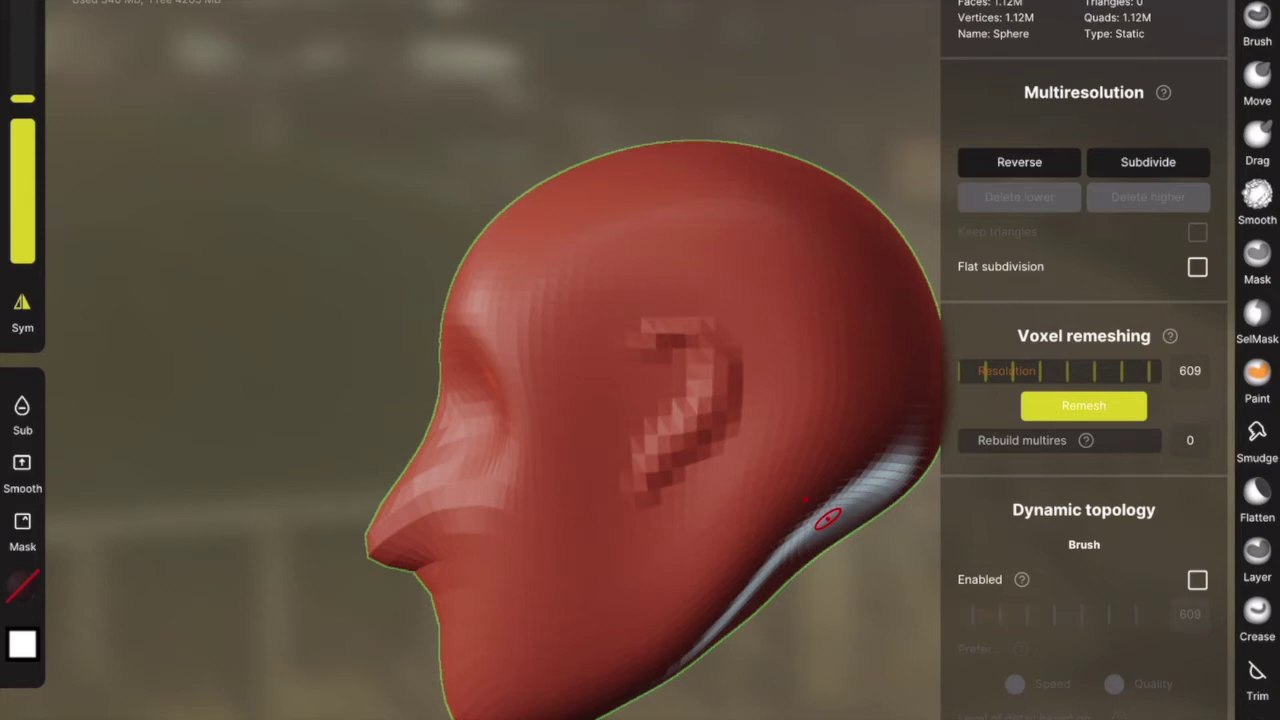
pyautogui.moveTo(828, 517); pyautogui.dragTo(801, 651)
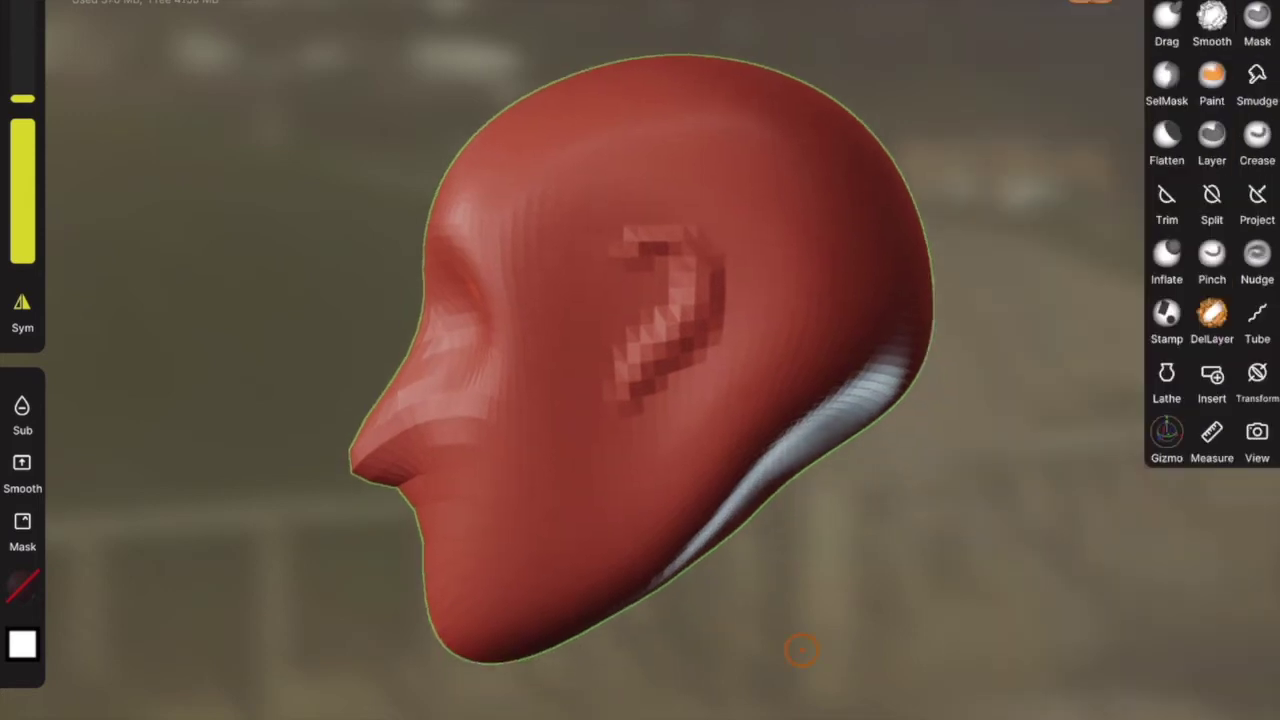
# - Sculpt a finer curved rim along the blocky ear on the remeshed head
pyautogui.moveTo(712, 245); pyautogui.dragTo(605, 398)
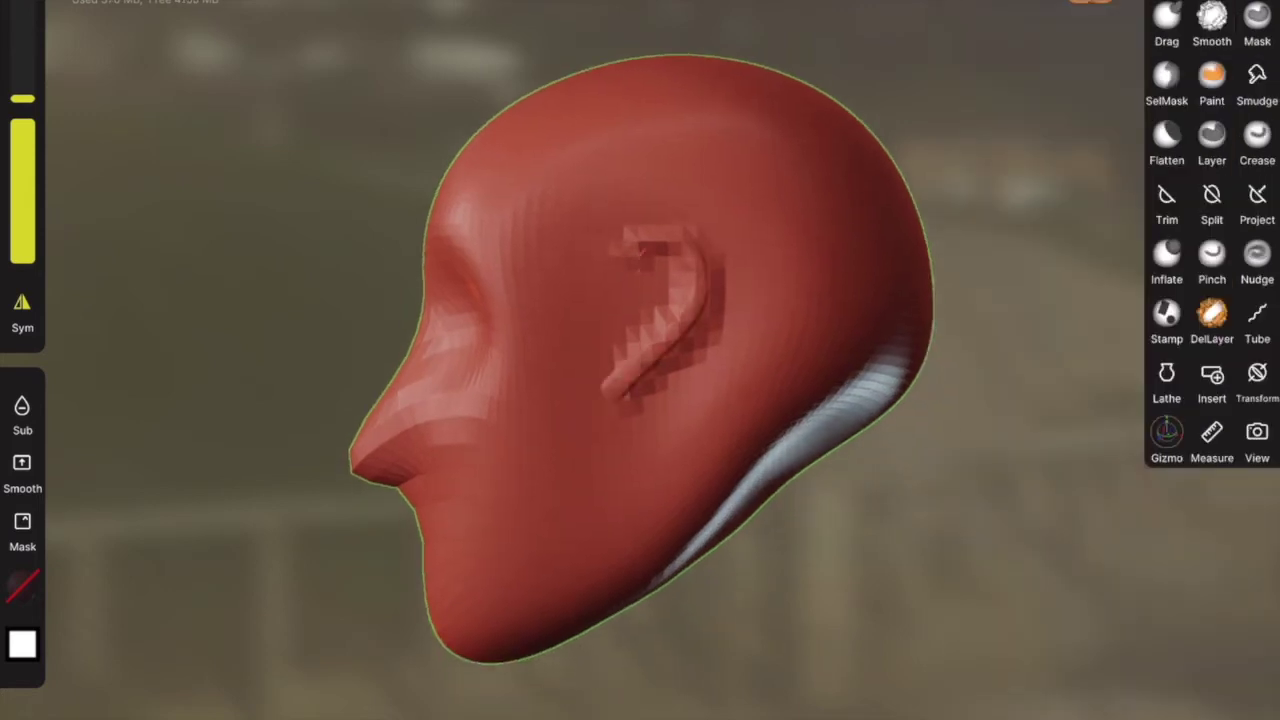
pyautogui.moveTo(630, 245)
pyautogui.mouseDown()
pyautogui.moveTo(706, 262)
pyautogui.moveTo(608, 395)
pyautogui.mouseUp()
pyautogui.moveTo(700, 250)
pyautogui.mouseDown()
pyautogui.moveTo(705, 300)
pyautogui.moveTo(631, 403)
pyautogui.mouseUp()
# - Adjust the face from the front with the Move brush and smooth its blocky surface using a very large brush
pyautogui.moveTo(780, 575); pyautogui.dragTo(985, 585)
pyautogui.moveTo(634, 511); pyautogui.dragTo(665, 521)
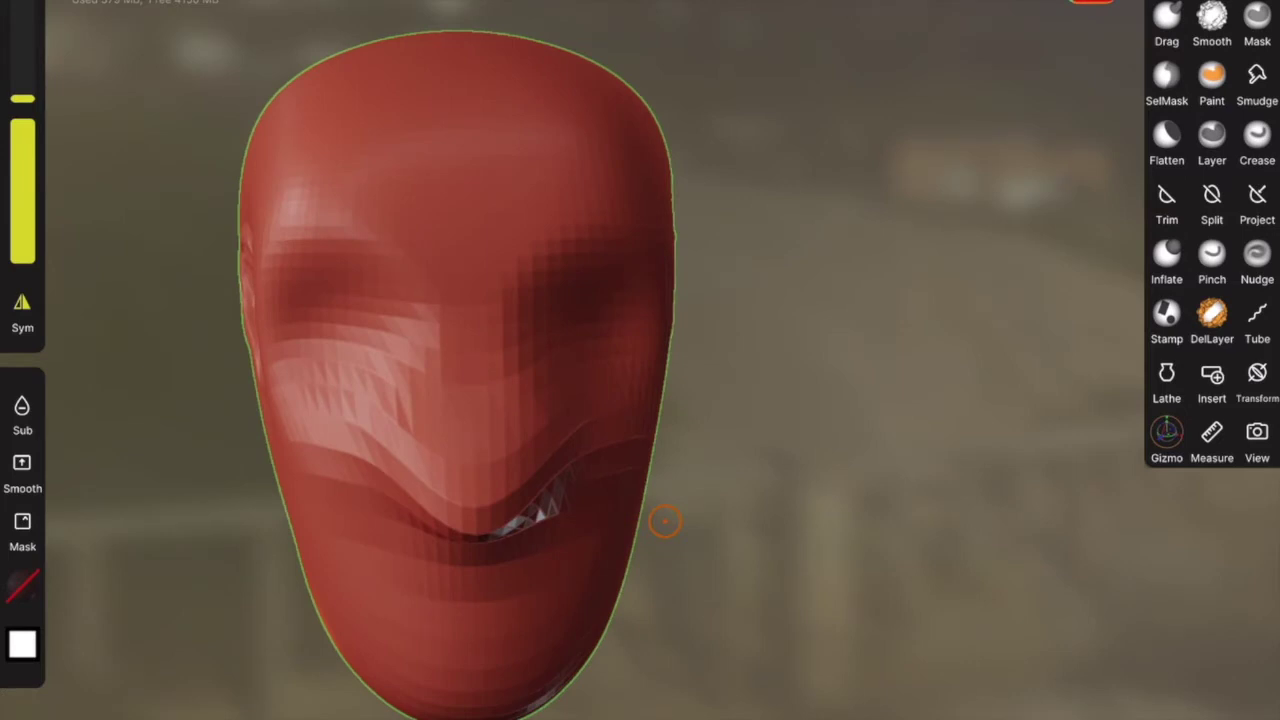
pyautogui.press('m')
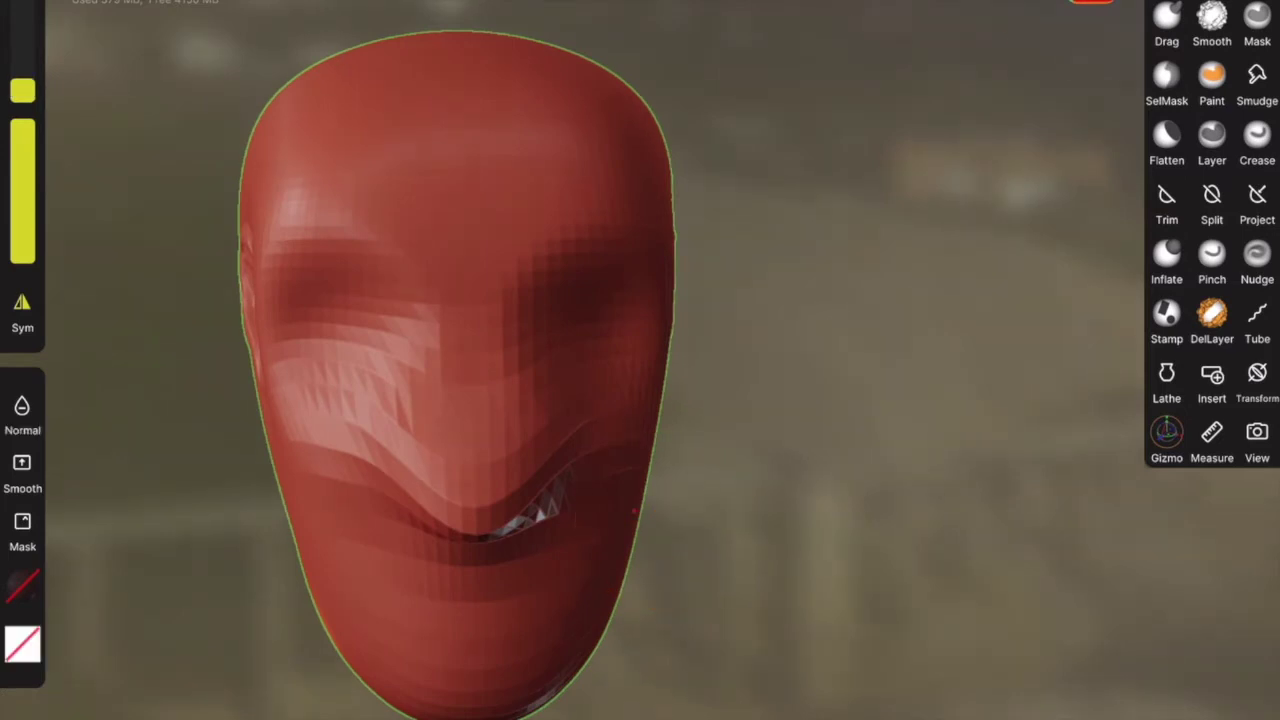
pyautogui.moveTo(1120, 45); pyautogui.dragTo(1075, 6)
pyautogui.moveTo(528, 325); pyautogui.dragTo(508, 366)
pyautogui.click(1212, 25)
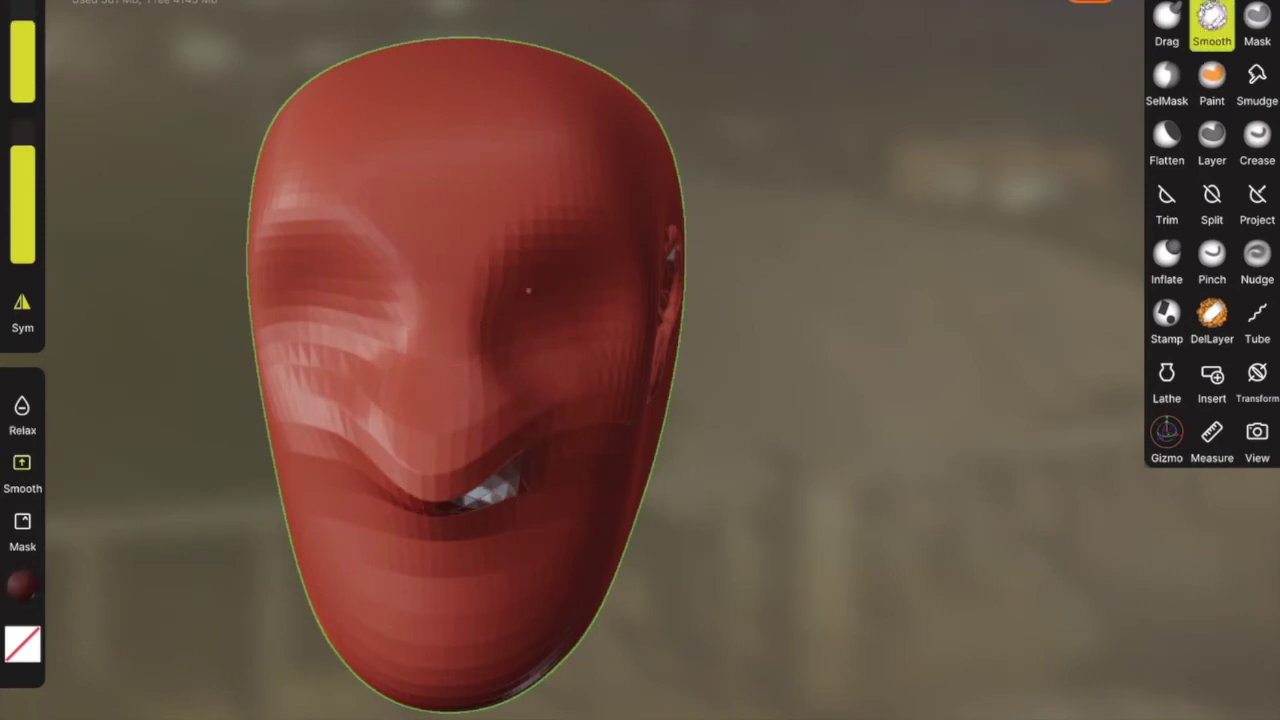
pyautogui.click(285, 404)
pyautogui.moveTo(22, 82); pyautogui.dragTo(22, 4)
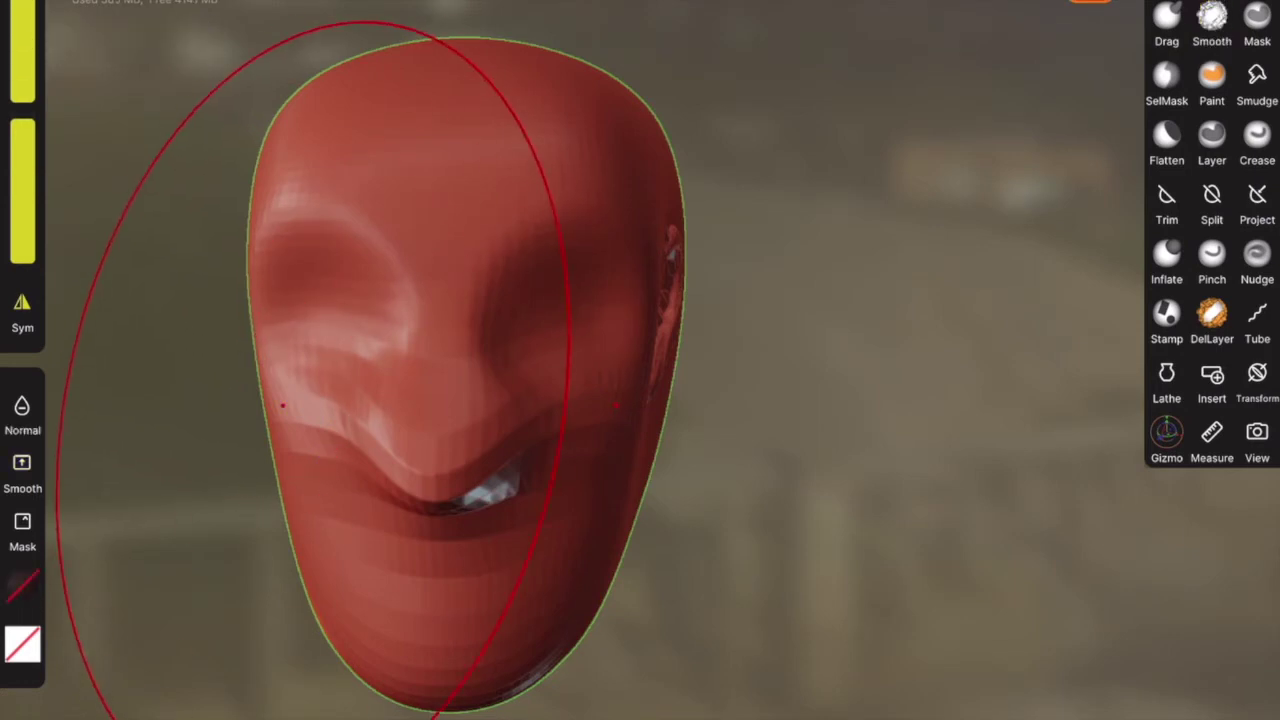
pyautogui.press('shift')
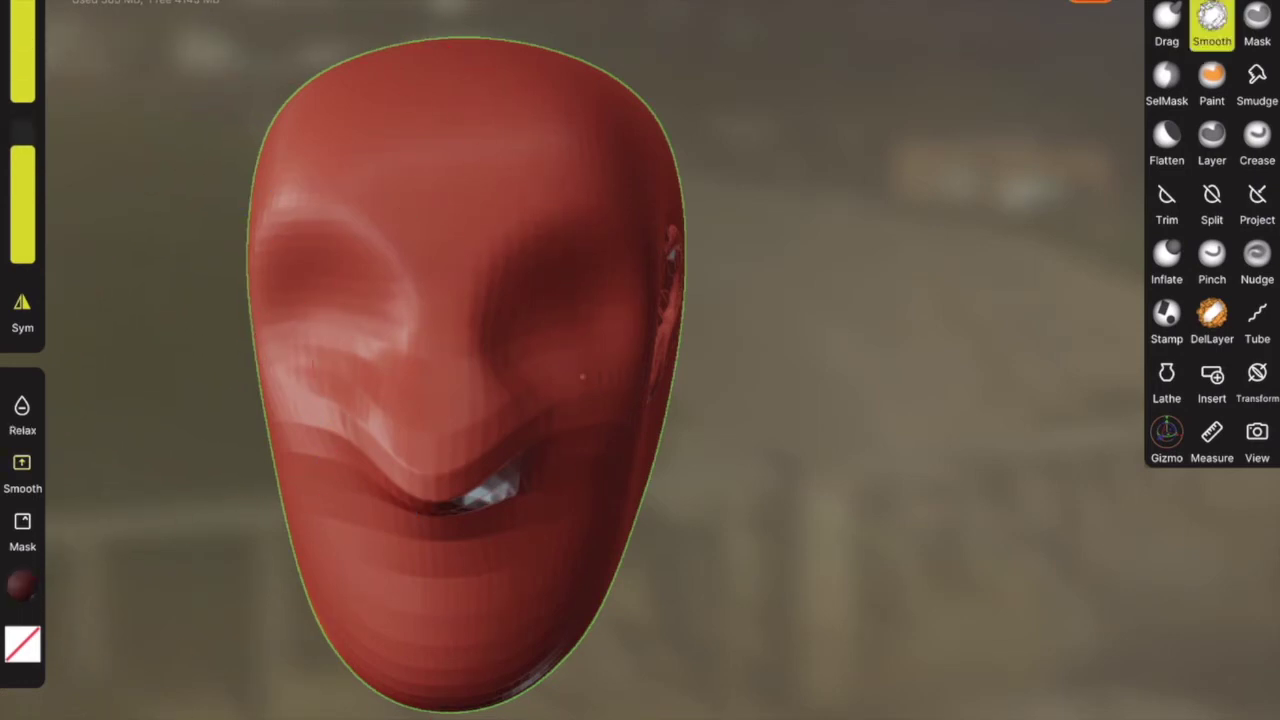
# - Smooth the stepped surface around the ear rim on the side of the head
pyautogui.moveTo(780, 590)
pyautogui.mouseDown()
pyautogui.moveTo(624, 593)
pyautogui.moveTo(506, 526)
pyautogui.moveTo(432, 508)
pyautogui.mouseUp()
pyautogui.moveTo(643, 500); pyautogui.dragTo(662, 510)
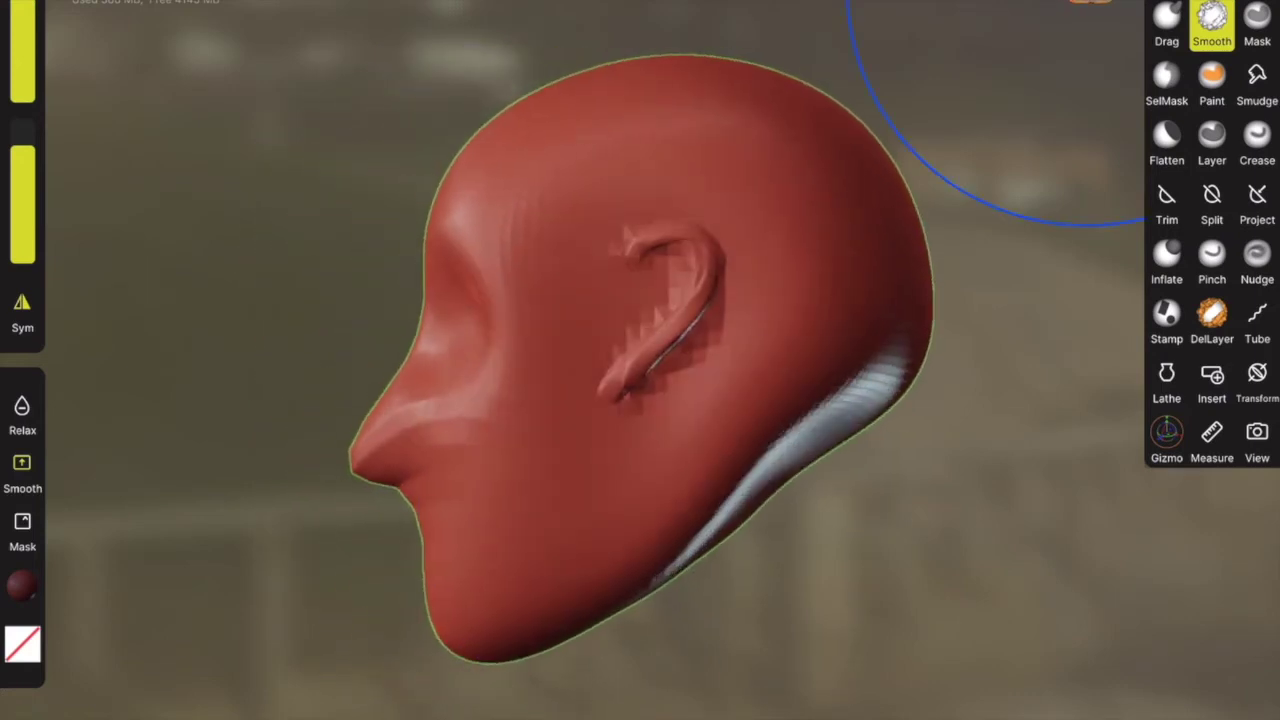
pyautogui.moveTo(700, 310); pyautogui.dragTo(650, 376)
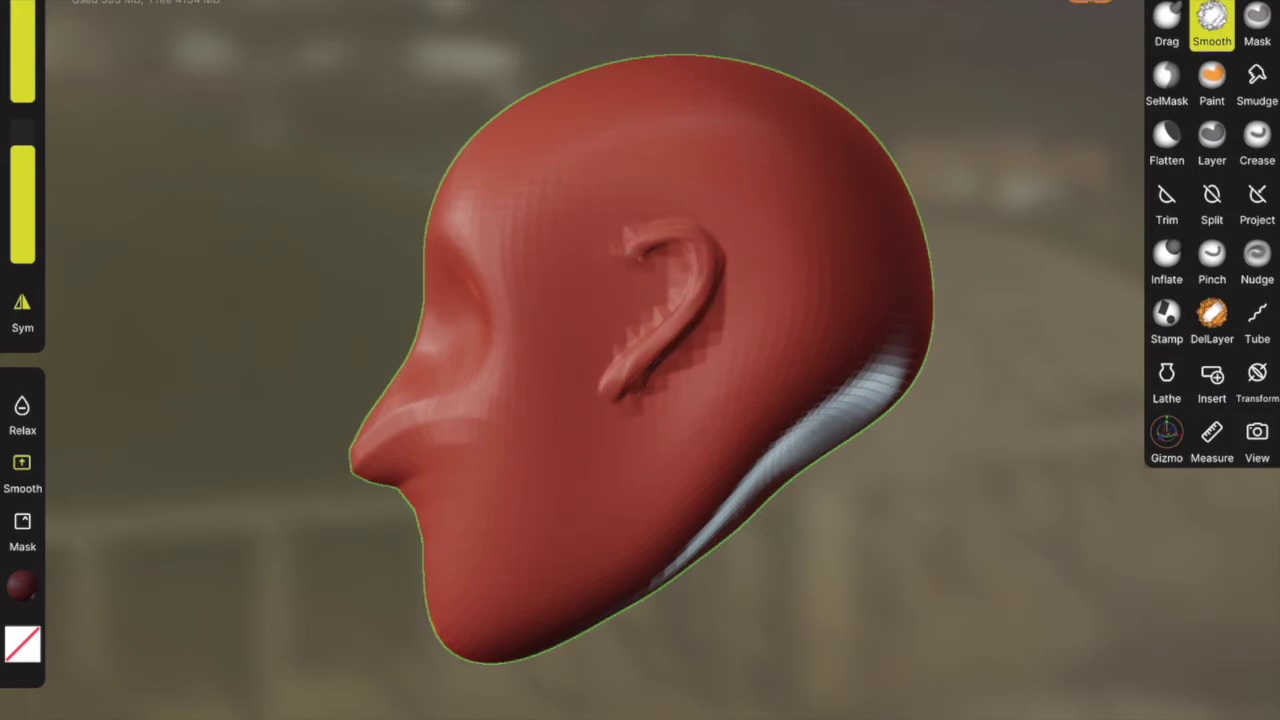
# - Smooth the surface around the ear and trim a notch into the face profile below the nose
pyautogui.click(572, 404)
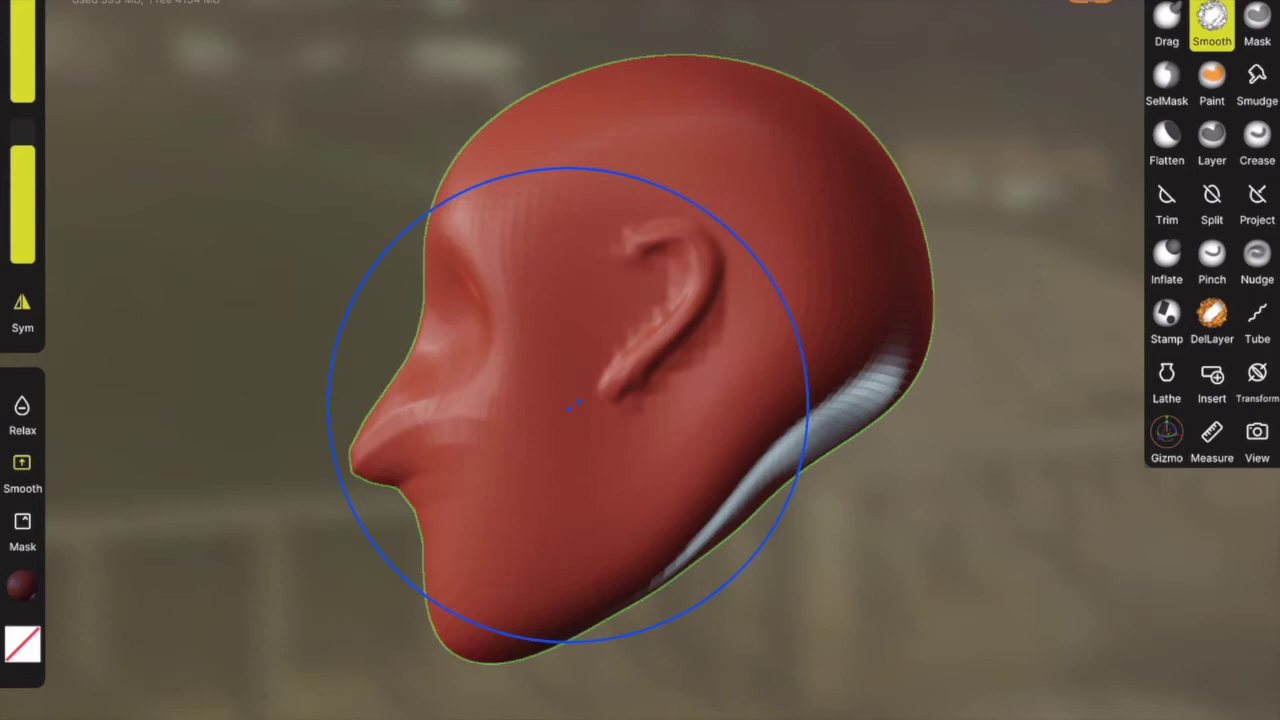
pyautogui.click(1166, 200)
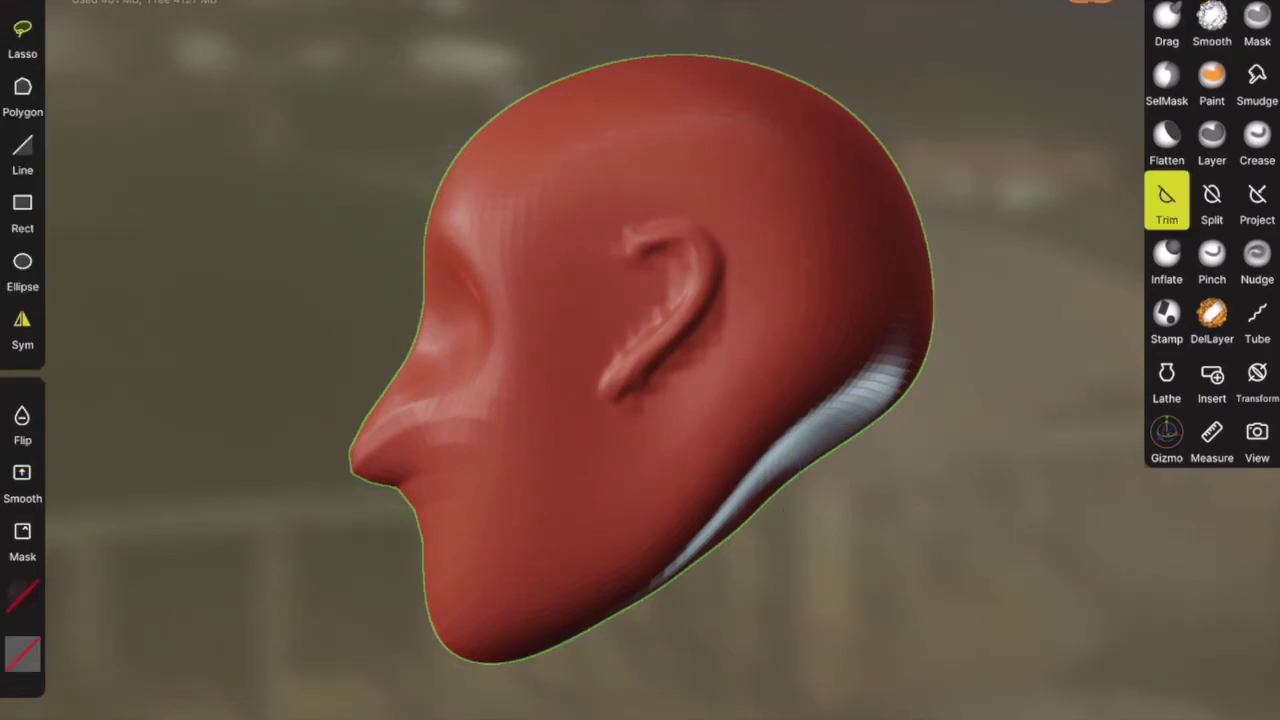
pyautogui.moveTo(390, 533)
pyautogui.mouseDown()
pyautogui.moveTo(469, 520)
pyautogui.moveTo(437, 557)
pyautogui.moveTo(364, 596)
pyautogui.mouseUp()
pyautogui.moveTo(330, 511); pyautogui.dragTo(655, 511)
# - Carve a thin horizontal mouth line across the lower face with a small brush
pyautogui.press('1')
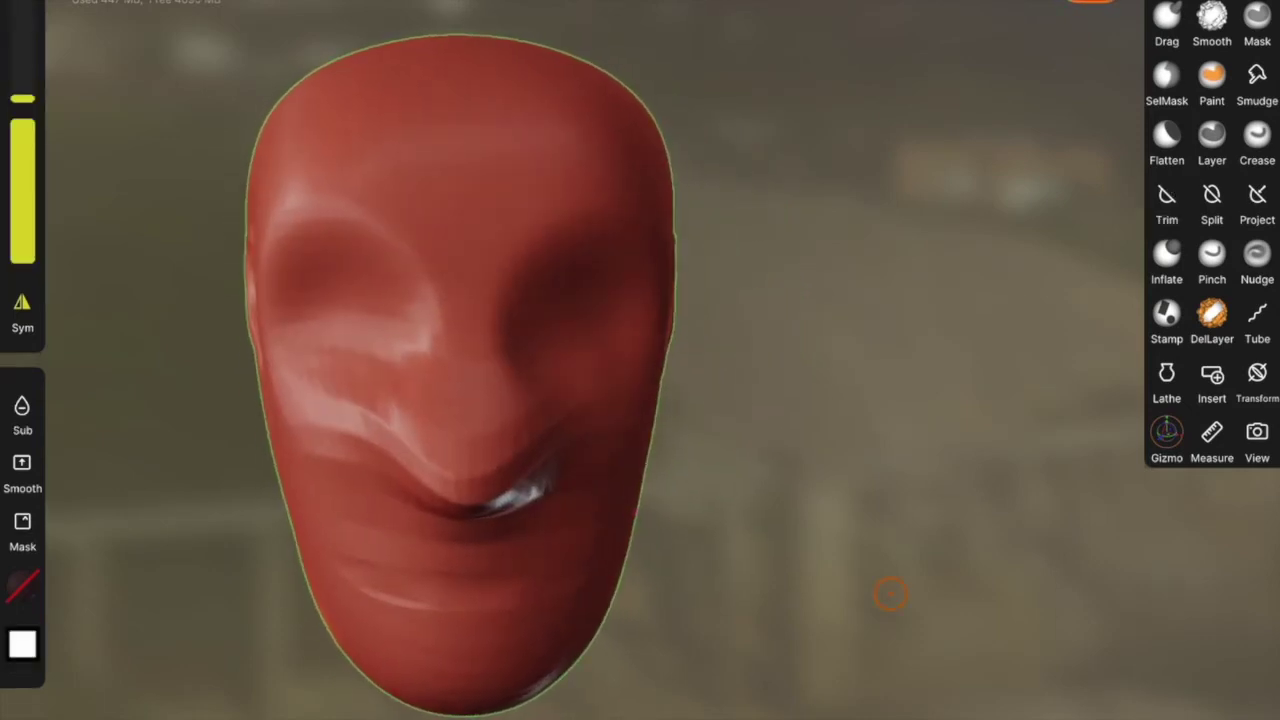
pyautogui.press('alt')
pyautogui.moveTo(704, 637)
pyautogui.mouseDown()
pyautogui.moveTo(934, 637)
pyautogui.moveTo(784, 637)
pyautogui.mouseUp()
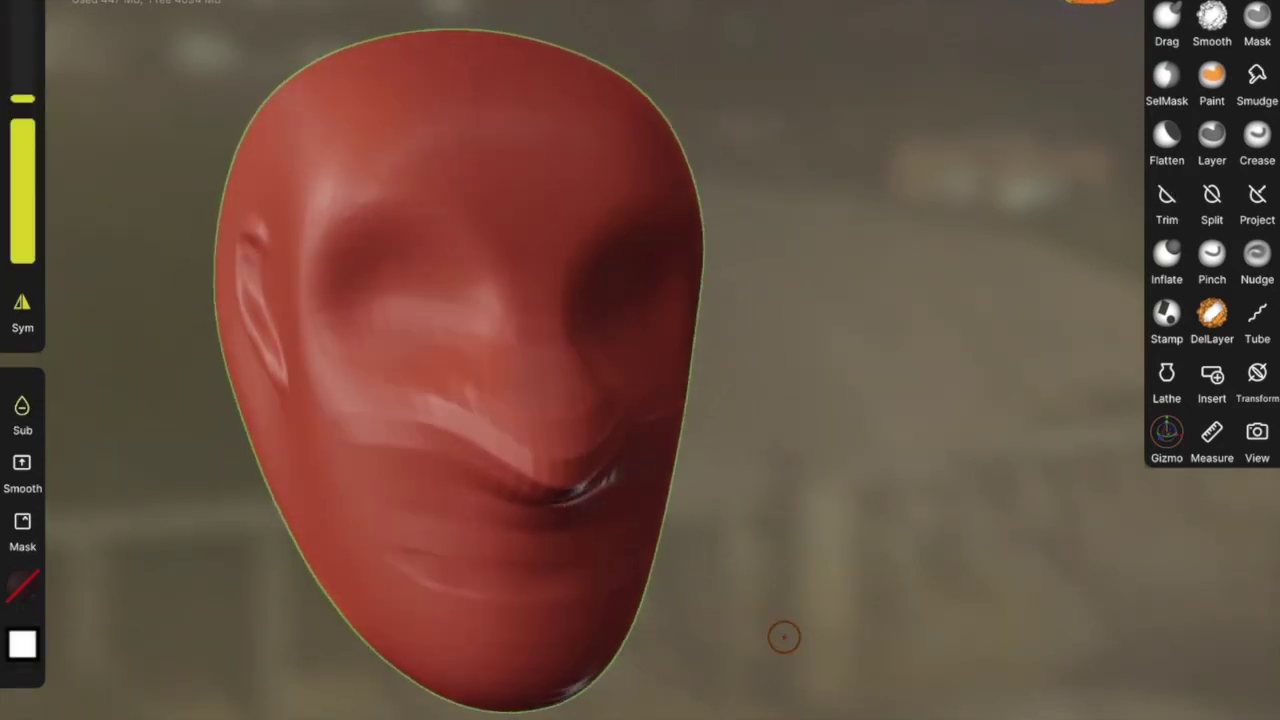
pyautogui.moveTo(483, 583)
pyautogui.mouseDown()
pyautogui.moveTo(545, 585)
pyautogui.moveTo(410, 555)
pyautogui.moveTo(630, 550)
pyautogui.mouseUp()
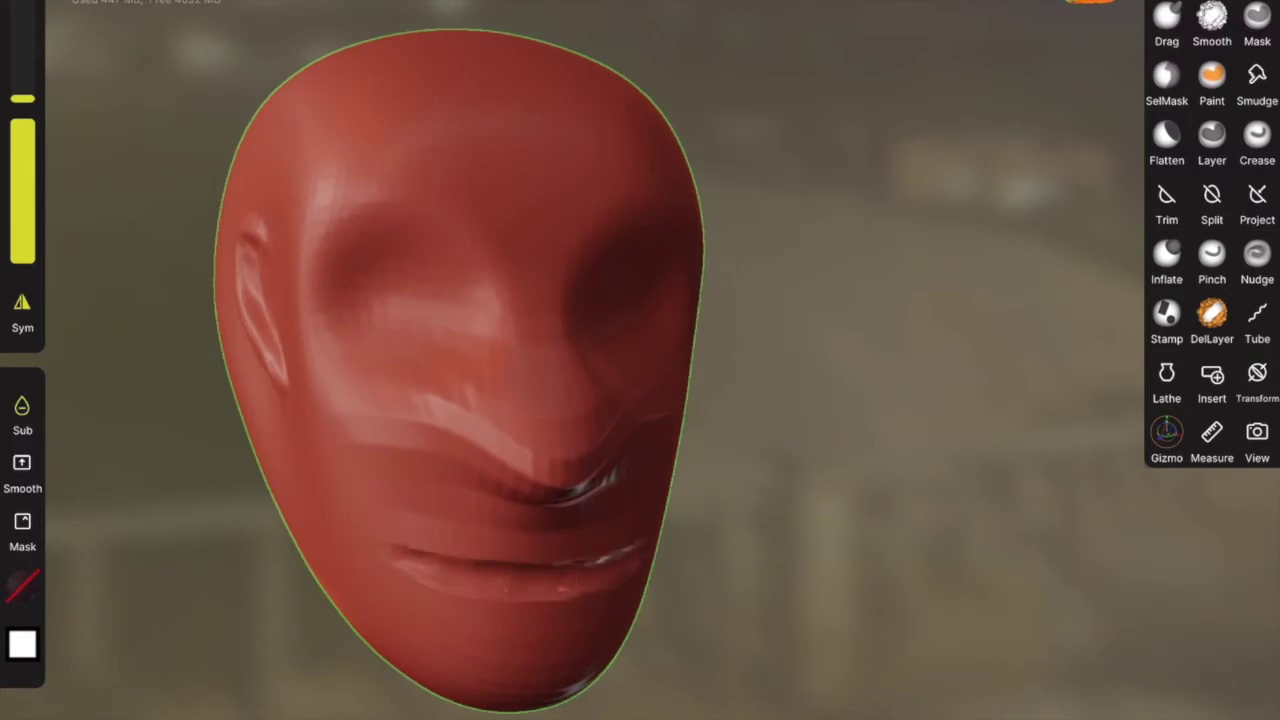
# - Sculpt slanted brow lines above the eye sockets and fine ridges down the sides of the nose
pyautogui.moveTo(765, 556)
pyautogui.mouseDown()
pyautogui.moveTo(643, 556)
pyautogui.moveTo(489, 523)
pyautogui.mouseUp()
pyautogui.scroll(2, 640, 360)
pyautogui.moveTo(651, 404); pyautogui.dragTo(736, 325, button='middle')
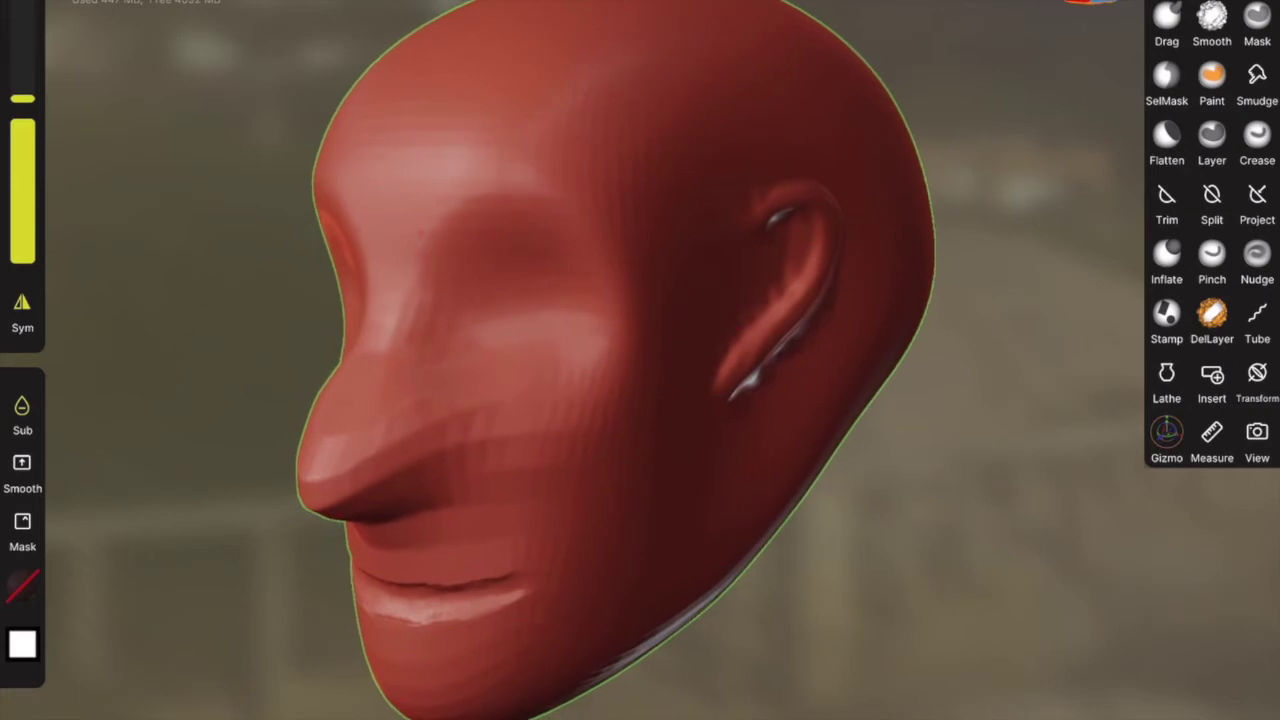
pyautogui.moveTo(425, 228); pyautogui.dragTo(557, 162)
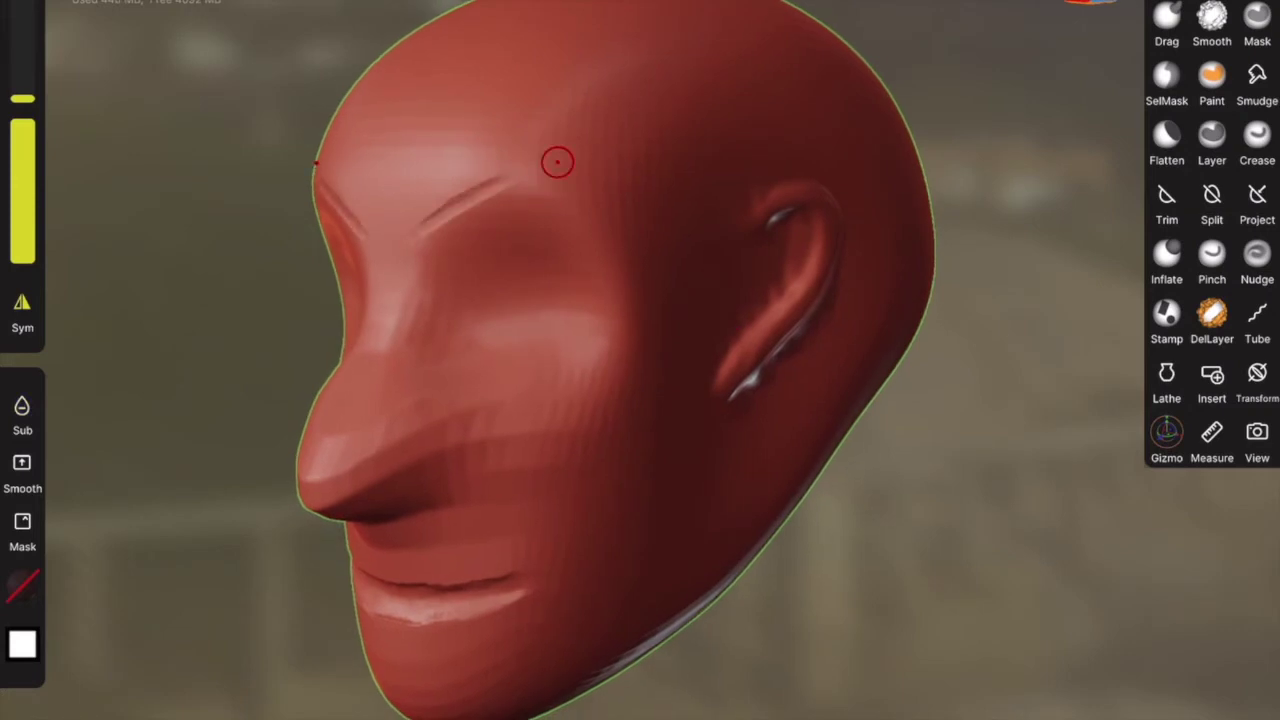
pyautogui.moveTo(420, 231)
pyautogui.mouseDown()
pyautogui.moveTo(543, 152)
pyautogui.moveTo(520, 188)
pyautogui.moveTo(572, 212)
pyautogui.moveTo(625, 193)
pyautogui.mouseUp()
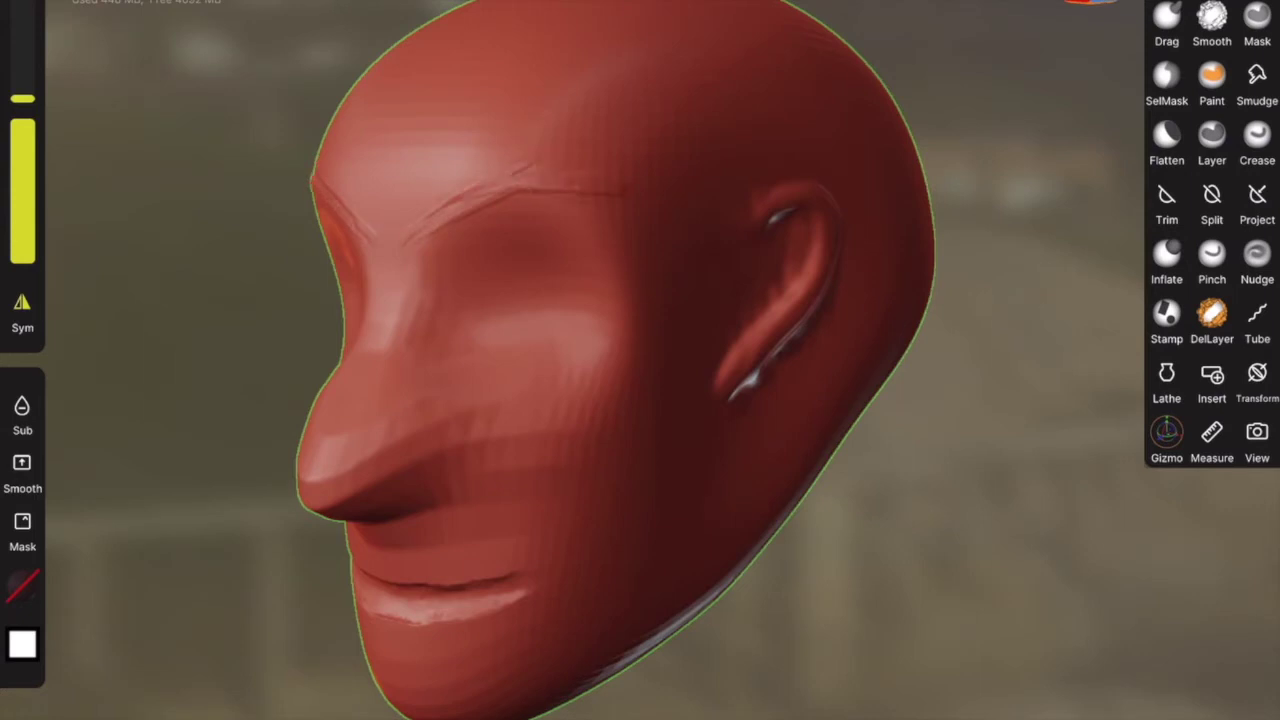
pyautogui.moveTo(428, 258)
pyautogui.mouseDown()
pyautogui.moveTo(404, 380)
pyautogui.moveTo(376, 436)
pyautogui.mouseUp()
pyautogui.moveTo(378, 335)
pyautogui.mouseDown()
pyautogui.moveTo(321, 463)
pyautogui.moveTo(337, 443)
pyautogui.mouseUp()
# - Set a larger, weaker brush without an alpha, undoing the textured test stroke on the nose
pyautogui.moveTo(22, 98); pyautogui.dragTo(22, 22)
pyautogui.moveTo(22, 120); pyautogui.dragTo(22, 207)
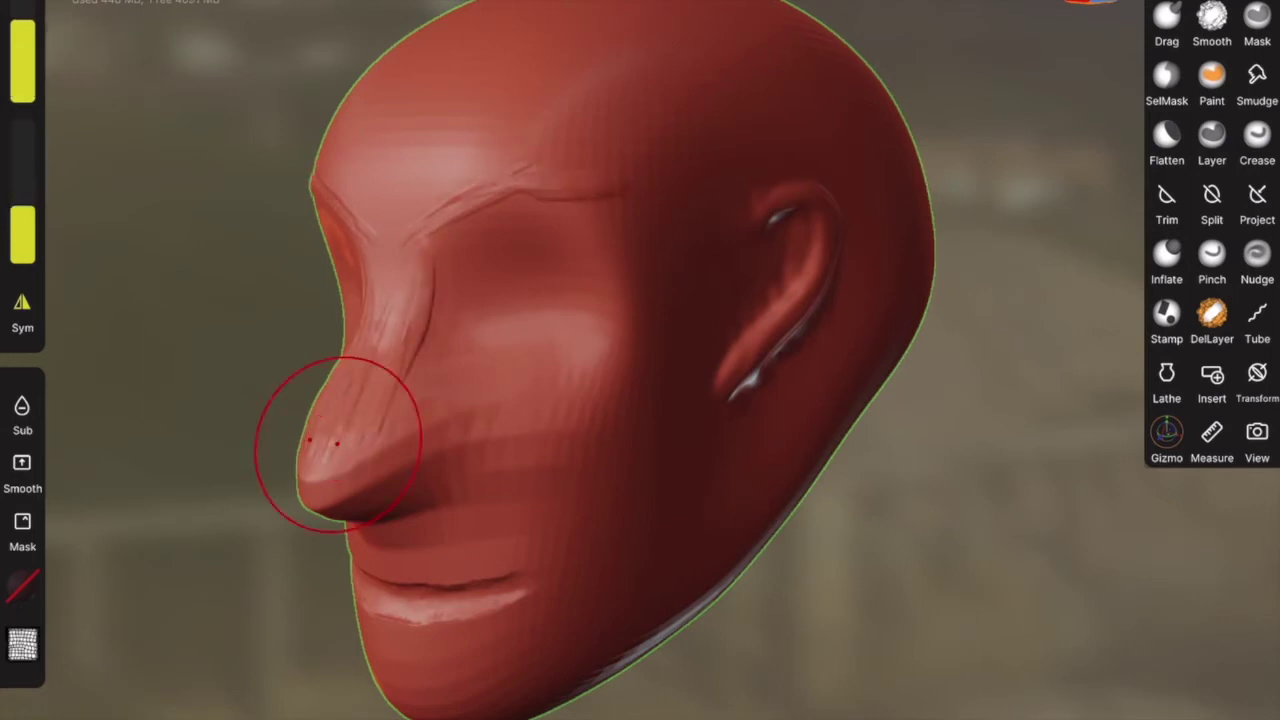
pyautogui.moveTo(338, 443); pyautogui.dragTo(347, 429)
pyautogui.hotkey('ctrl', 'z')
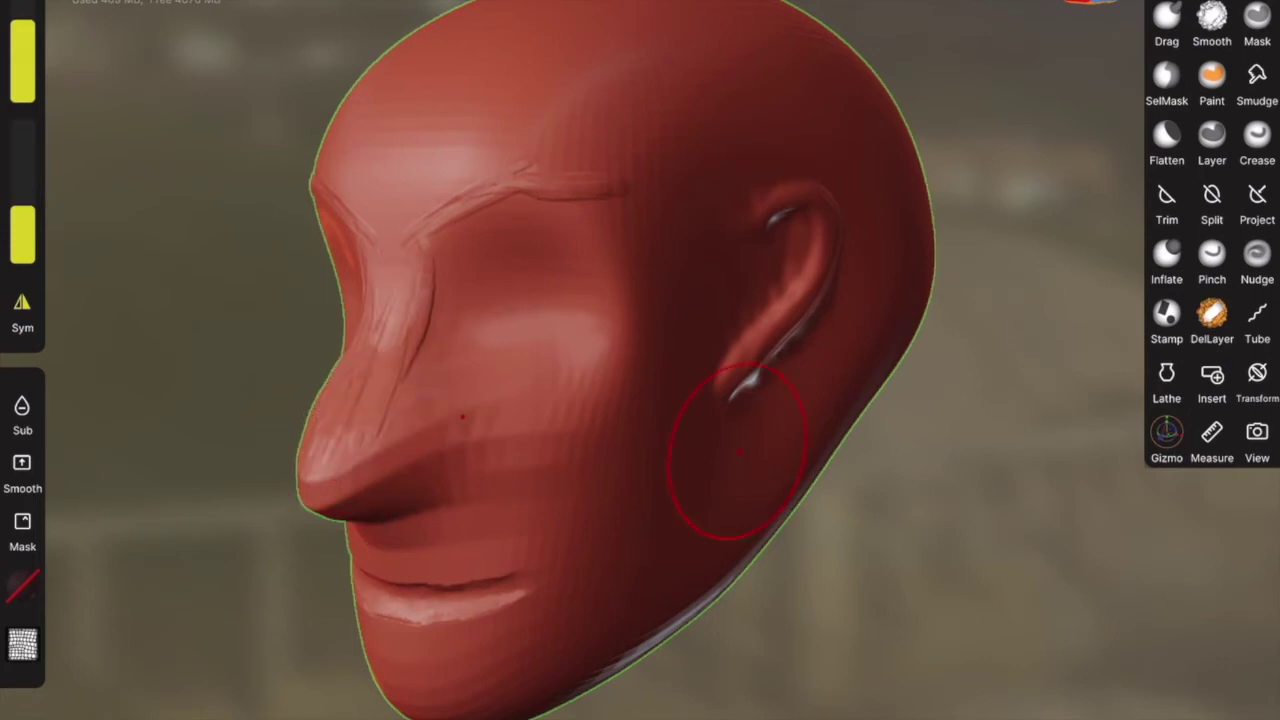
pyautogui.click(22, 644)
pyautogui.click(86, 603)
pyautogui.click(925, 585)
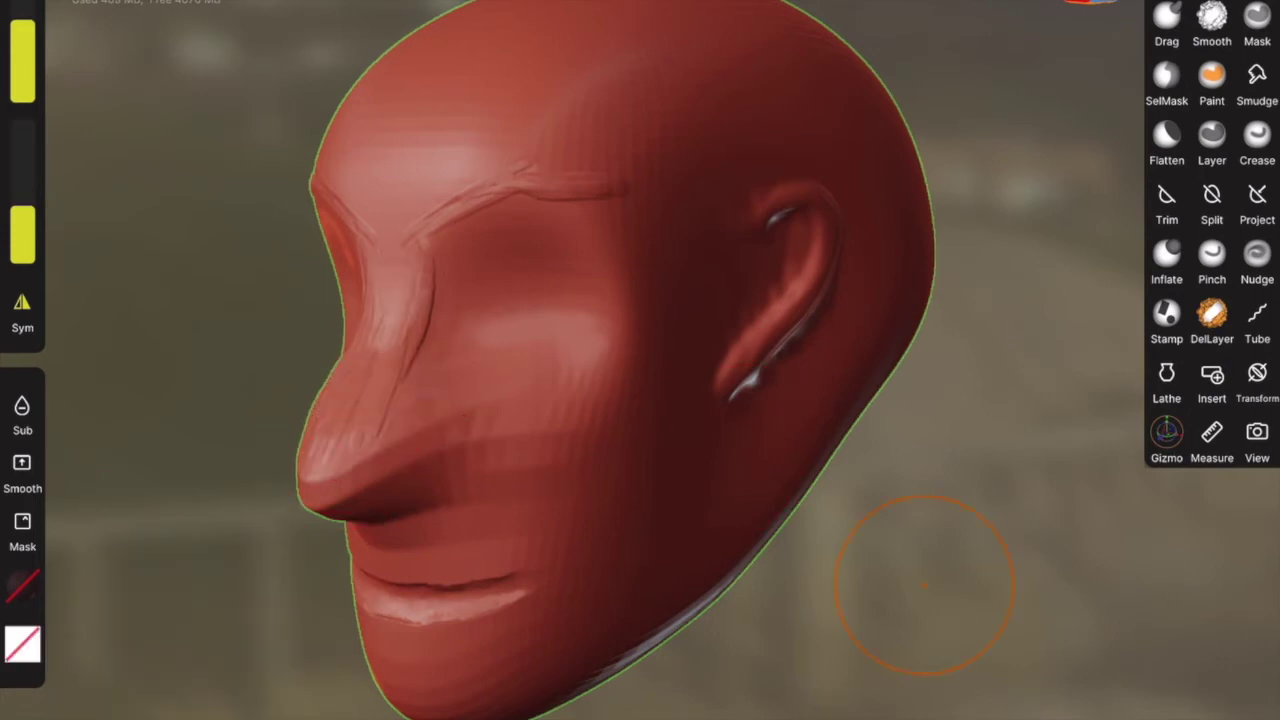
# - Build up the bridge and tip of the nose and raise the cheekbone with the larger brush
pyautogui.moveTo(400, 250); pyautogui.dragTo(372, 350)
pyautogui.moveTo(363, 400)
pyautogui.mouseDown()
pyautogui.moveTo(325, 470)
pyautogui.moveTo(335, 440)
pyautogui.mouseUp()
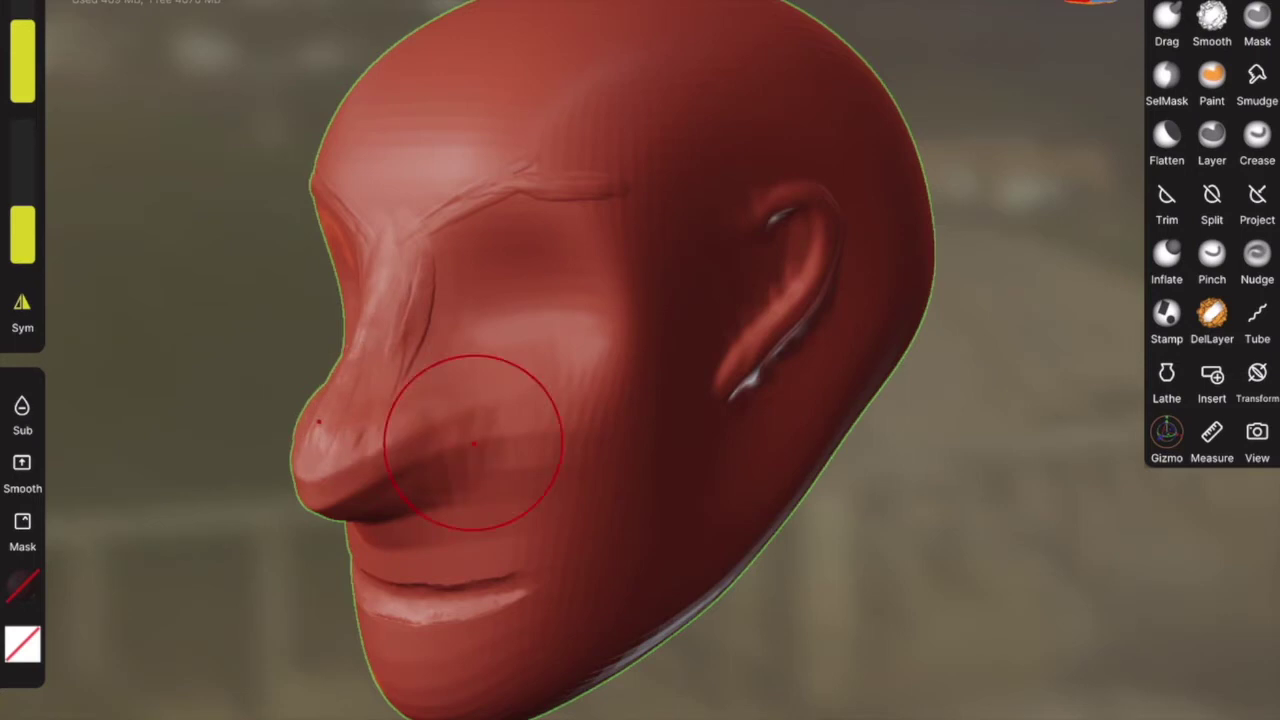
pyautogui.moveTo(474, 443)
pyautogui.mouseDown()
pyautogui.moveTo(506, 471)
pyautogui.moveTo(537, 543)
pyautogui.moveTo(573, 535)
pyautogui.moveTo(553, 452)
pyautogui.moveTo(582, 408)
pyautogui.moveTo(585, 365)
pyautogui.mouseUp()
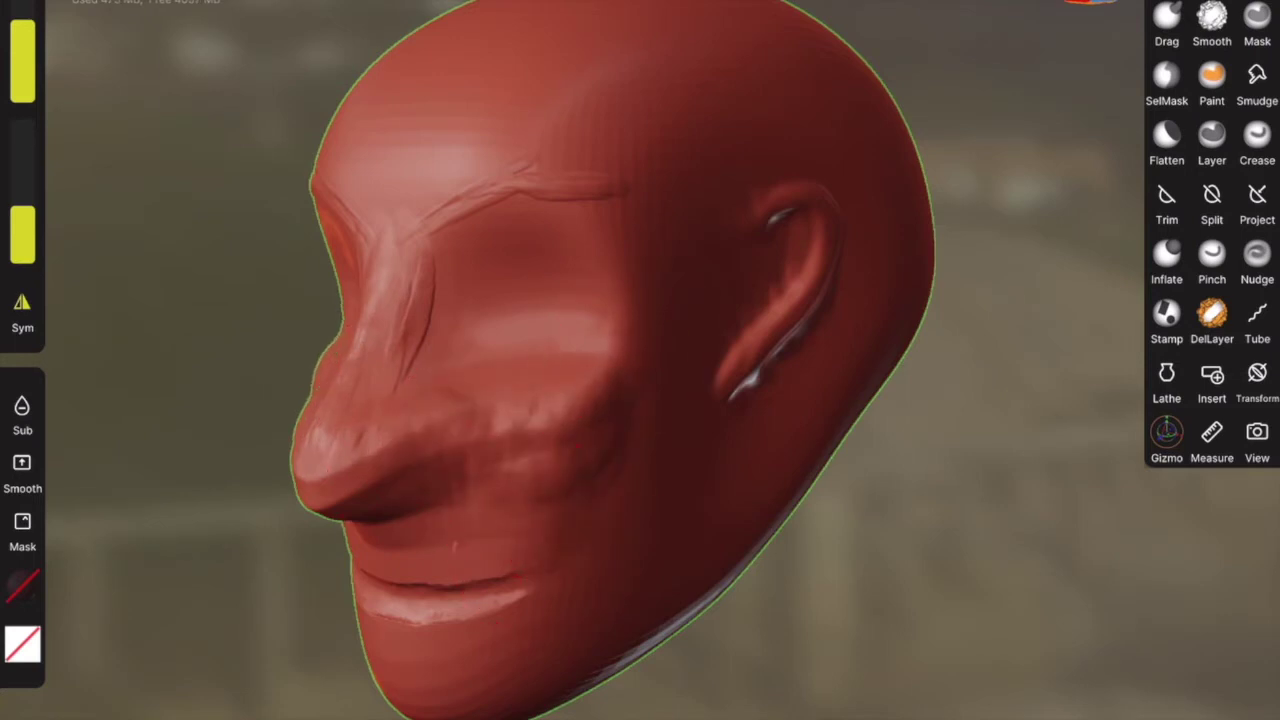
# - Add volume to the upper lip and the chin around the mouth line
pyautogui.moveTo(443, 589); pyautogui.dragTo(1060, 14)
pyautogui.moveTo(608, 524); pyautogui.dragTo(752, 424, button='middle')
pyautogui.moveTo(586, 448); pyautogui.dragTo(586, 471)
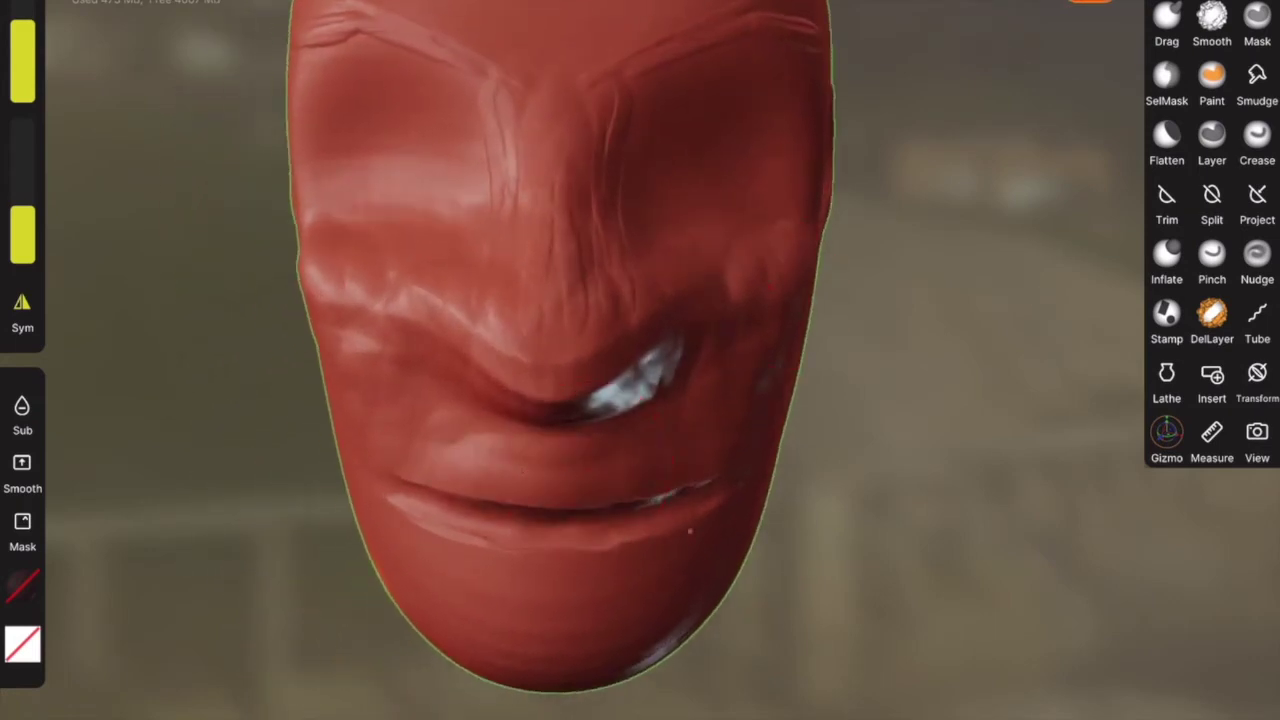
pyautogui.moveTo(640, 540); pyautogui.dragTo(583, 557)
# - Smooth the rough strokes on the brows, nose, cheeks and chin
pyautogui.press('shift')
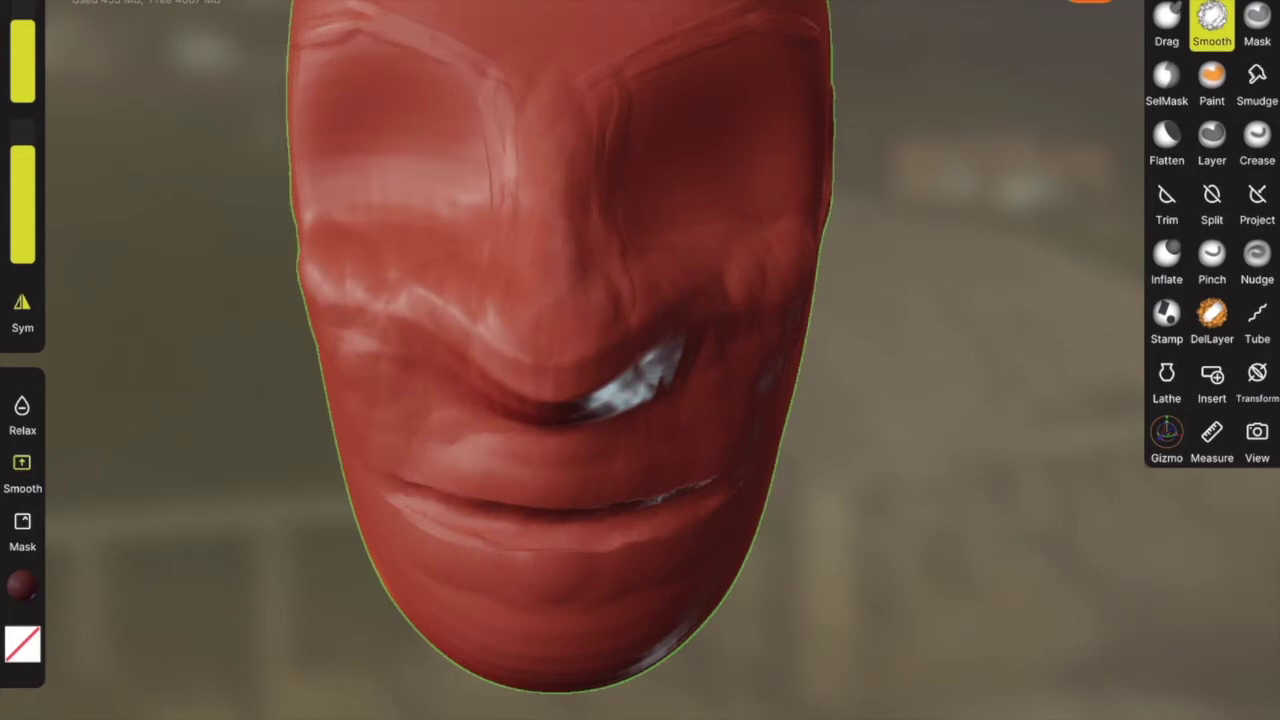
pyautogui.moveTo(300, 290); pyautogui.dragTo(300, 295)
pyautogui.moveTo(638, 373); pyautogui.dragTo(645, 365)
# - Reshape the side of the nose, the lower face and the eye sockets with the Drag brush
pyautogui.click(1166, 22)
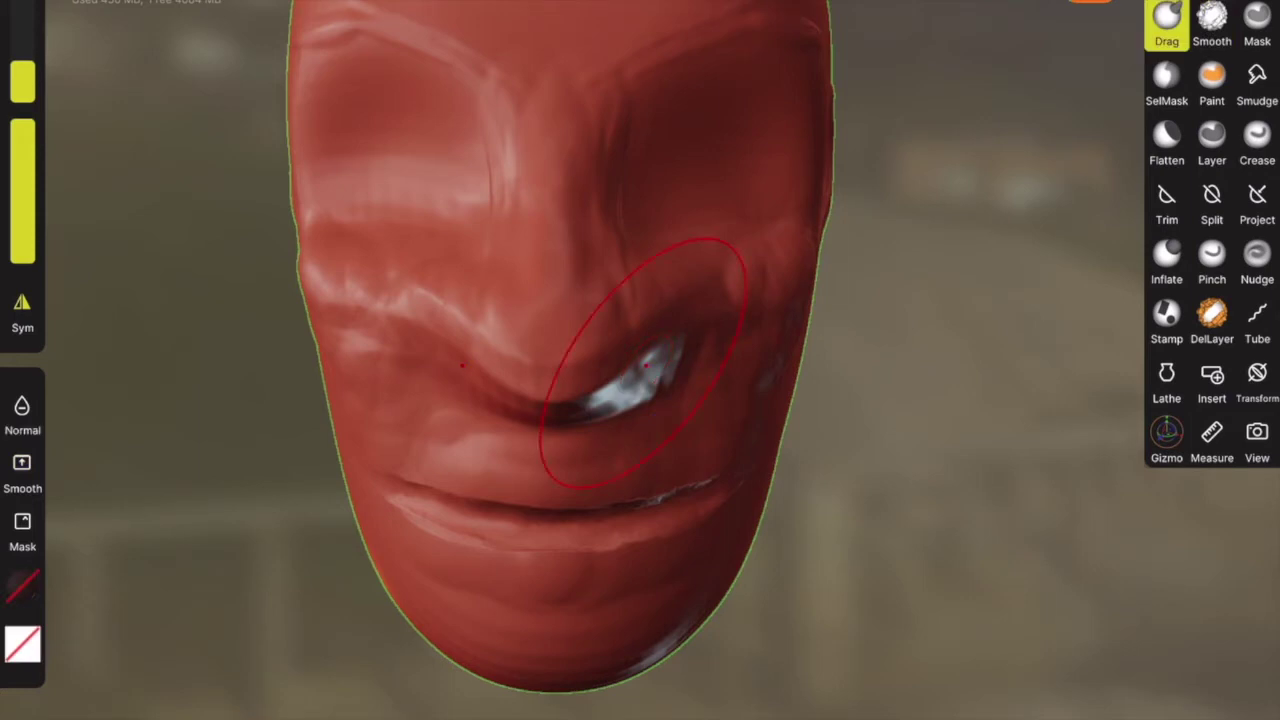
pyautogui.moveTo(645, 365); pyautogui.dragTo(652, 367)
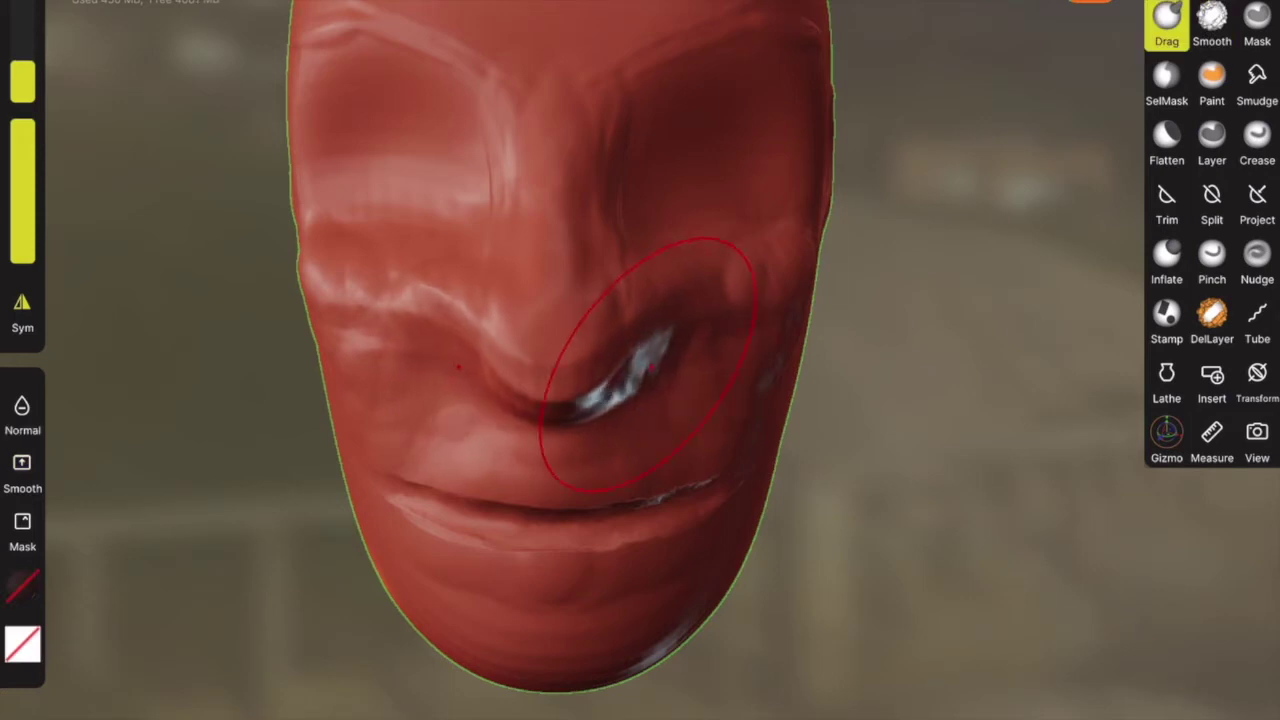
pyautogui.moveTo(483, 623); pyautogui.dragTo(483, 649)
pyautogui.moveTo(628, 649); pyautogui.dragTo(628, 659)
pyautogui.moveTo(628, 400)
pyautogui.mouseDown(button='middle')
pyautogui.moveTo(528, 410)
pyautogui.moveTo(435, 480)
pyautogui.moveTo(350, 615)
pyautogui.mouseUp(button='middle')
pyautogui.moveTo(559, 368); pyautogui.dragTo(578, 366)
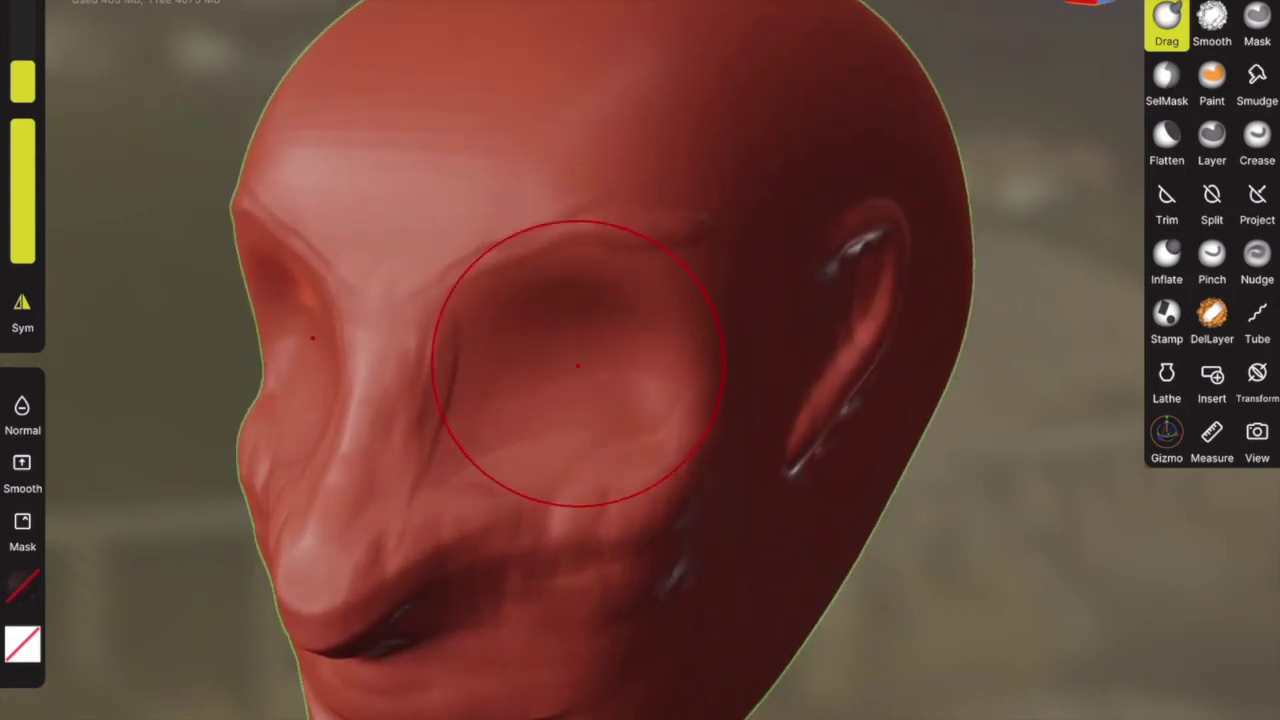
# - Build up heavy angled brow ridges and horizontal wrinkles across the forehead
pyautogui.moveTo(485, 280)
pyautogui.mouseDown()
pyautogui.moveTo(630, 205)
pyautogui.moveTo(640, 225)
pyautogui.moveTo(625, 208)
pyautogui.moveTo(440, 294)
pyautogui.mouseUp()
pyautogui.moveTo(400, 185)
pyautogui.mouseDown()
pyautogui.moveTo(542, 166)
pyautogui.moveTo(455, 172)
pyautogui.moveTo(526, 141)
pyautogui.mouseUp()
pyautogui.moveTo(390, 135); pyautogui.dragTo(612, 109)
pyautogui.moveTo(388, 105); pyautogui.dragTo(663, 99)
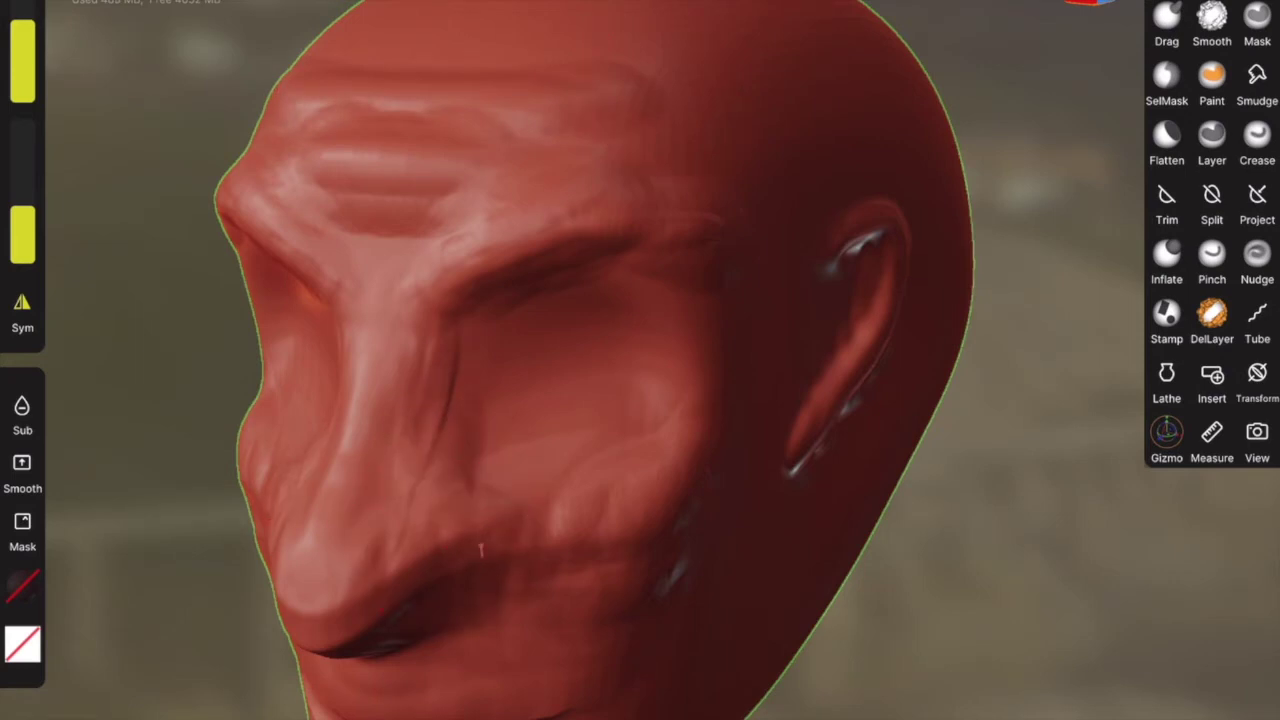
# - Puff out the nostril wings beside the nose tip with the Inflate brush
pyautogui.click(1166, 262)
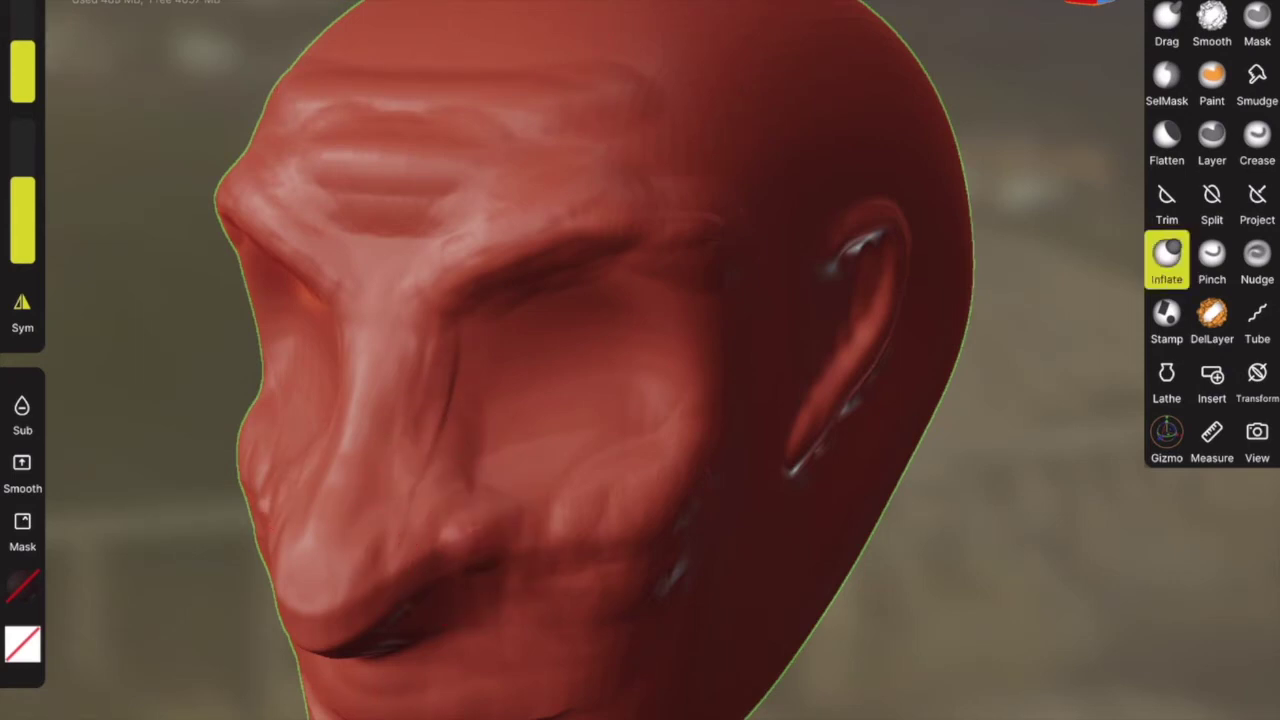
pyautogui.moveTo(448, 532)
pyautogui.mouseDown()
pyautogui.moveTo(437, 543)
pyautogui.moveTo(452, 512)
pyautogui.moveTo(389, 586)
pyautogui.mouseUp()
pyautogui.scroll(-3, 572, 360)
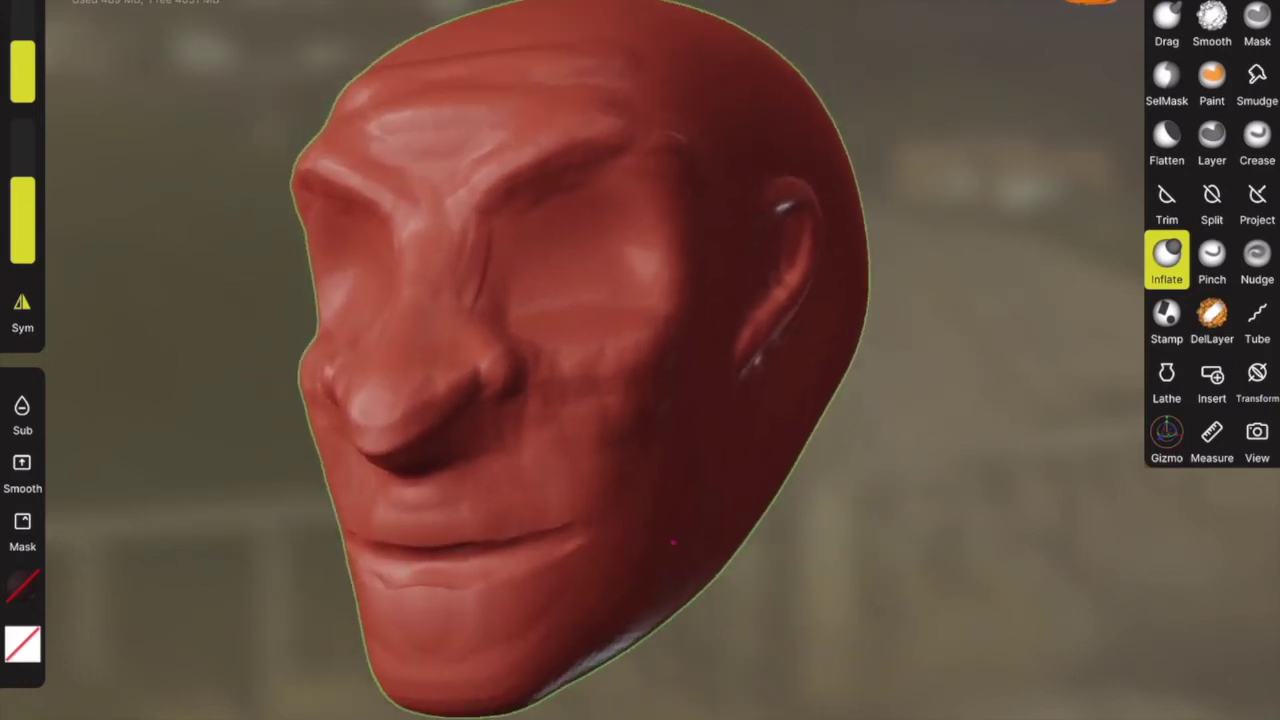
pyautogui.moveTo(673, 542)
pyautogui.mouseDown(button='middle')
pyautogui.moveTo(590, 530)
pyautogui.moveTo(643, 486)
pyautogui.moveTo(608, 443)
pyautogui.mouseUp(button='middle')
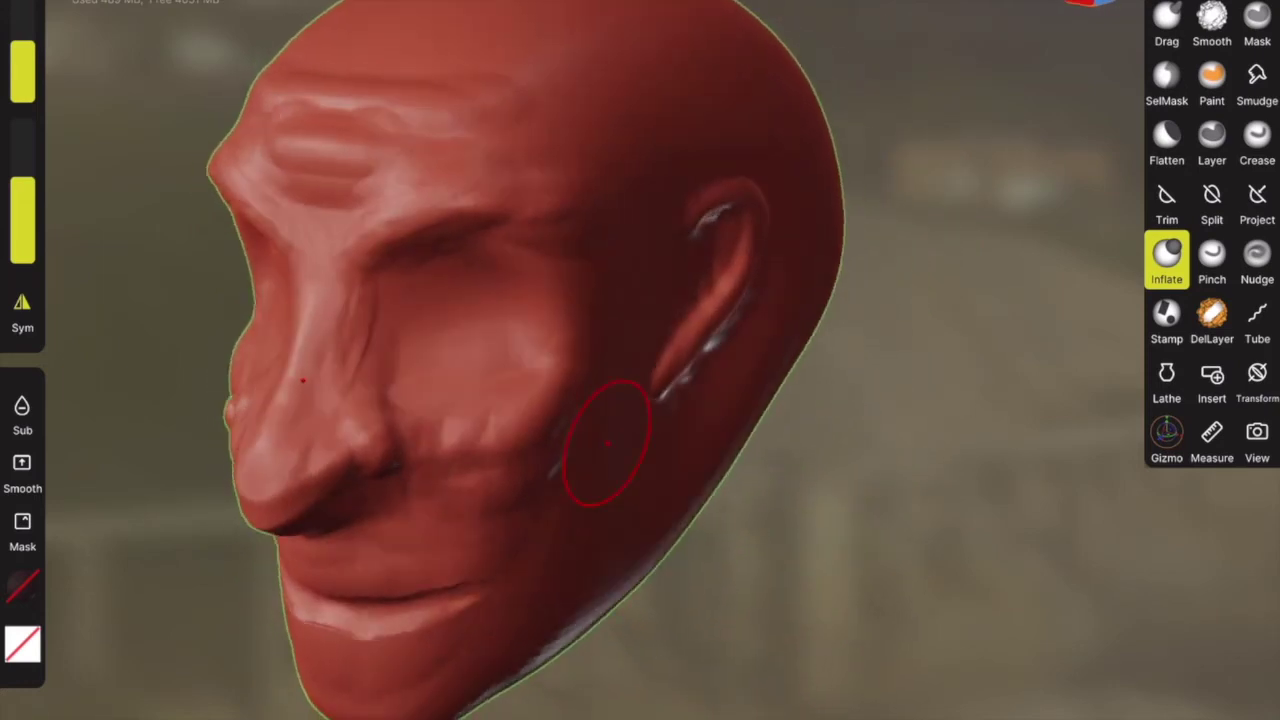
# - Add a sphere primitive, shrink it to eyeball size and move it towards the eye socket
pyautogui.click(1084, 4)
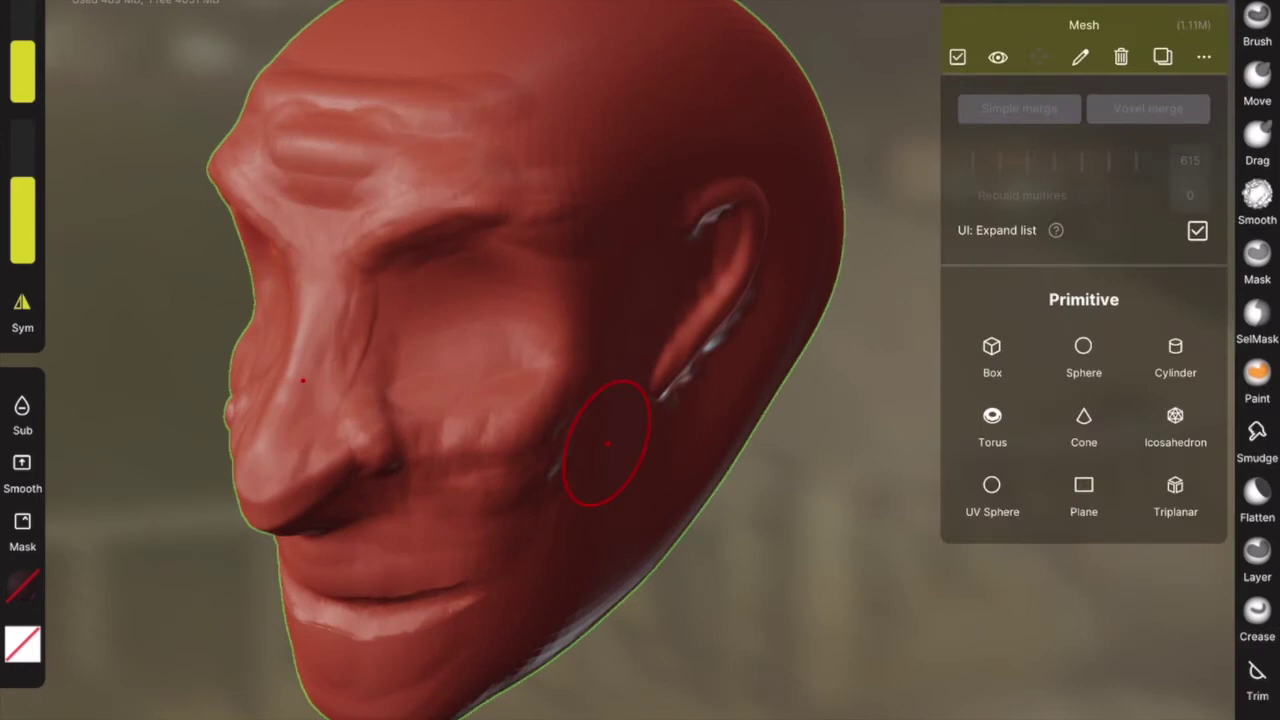
pyautogui.click(1083, 355)
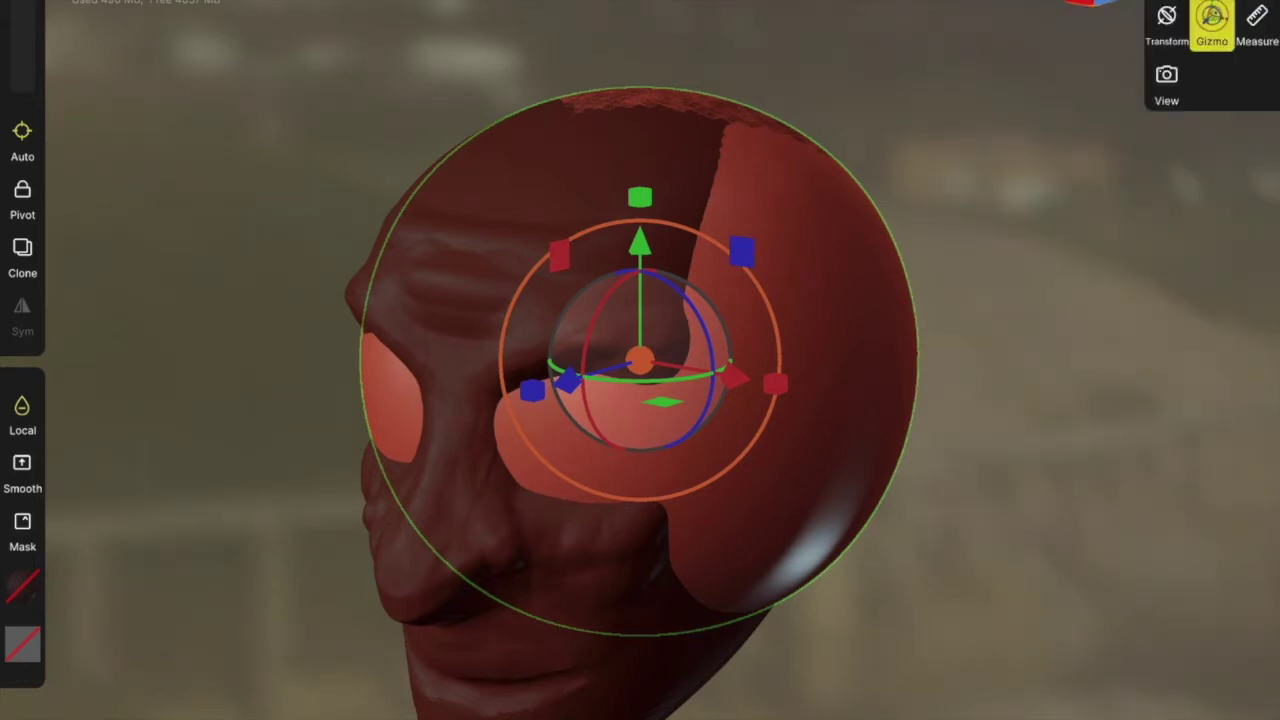
pyautogui.moveTo(739, 459); pyautogui.dragTo(704, 424)
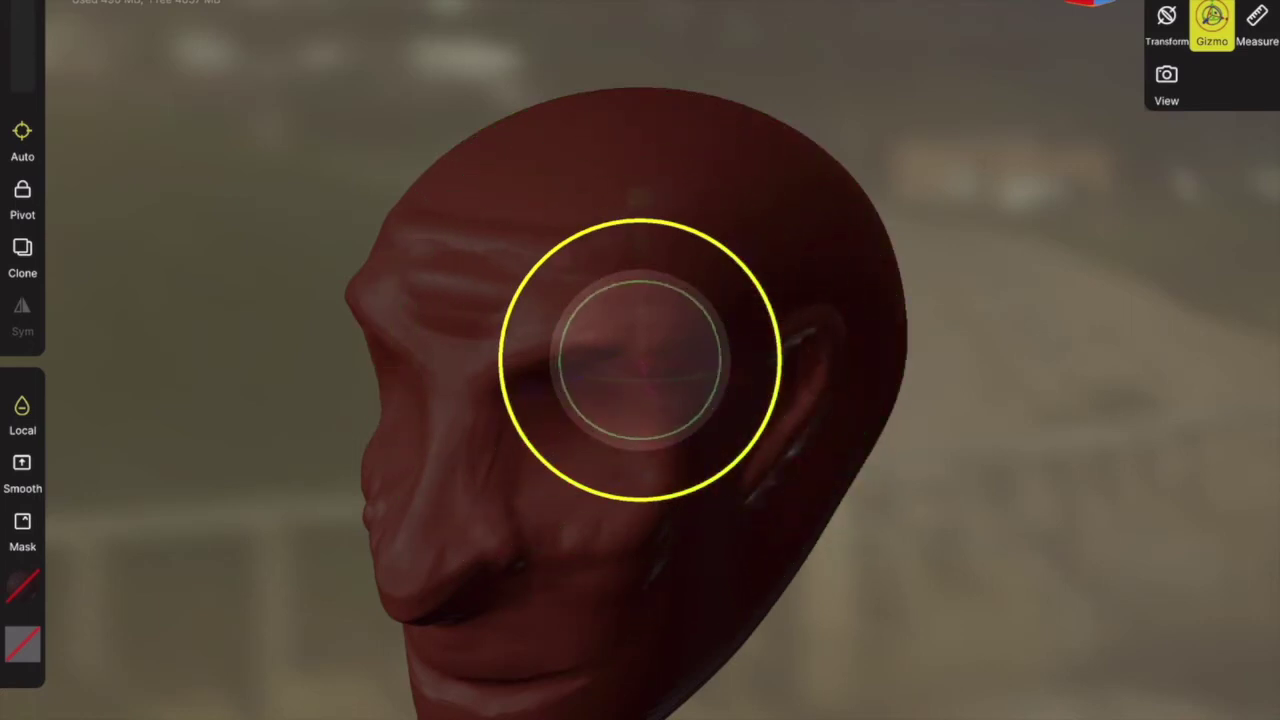
pyautogui.moveTo(568, 381); pyautogui.dragTo(416, 424)
pyautogui.moveTo(488, 400); pyautogui.dragTo(480, 405)
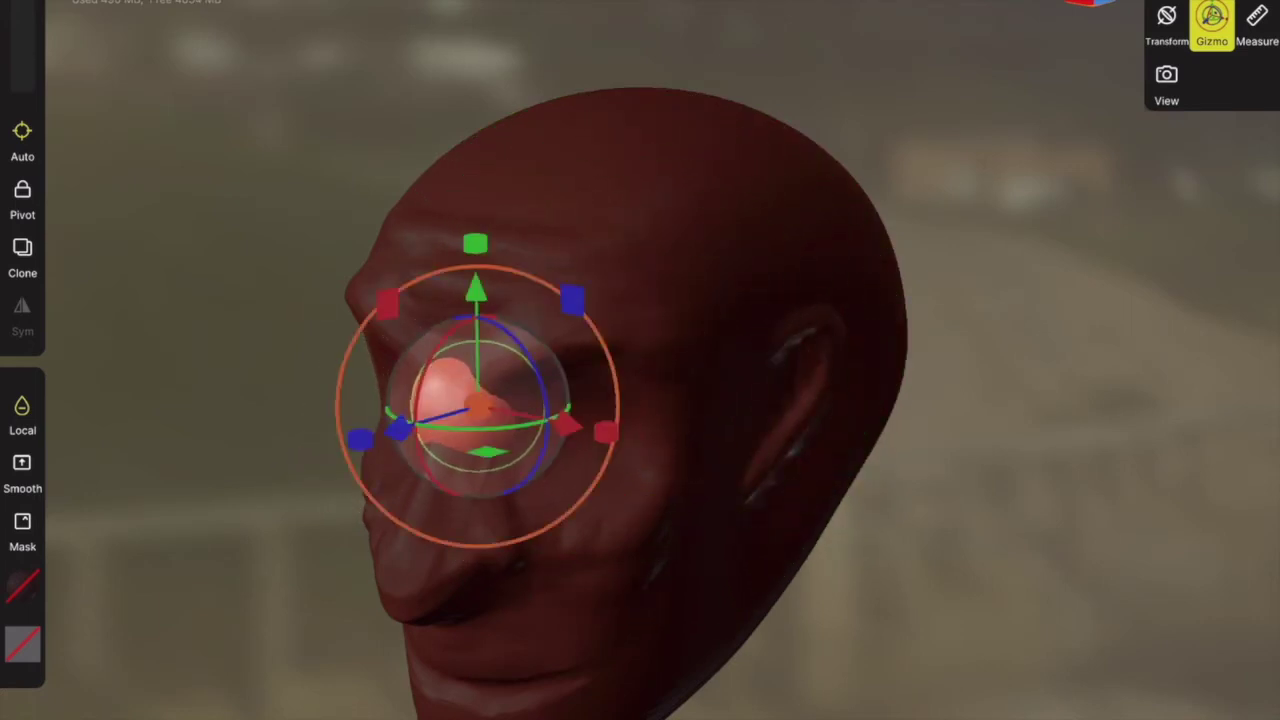
# - Shrink the eyeball sphere further and center it sideways in the eye socket from the front
pyautogui.moveTo(566, 424); pyautogui.dragTo(677, 449)
pyautogui.moveTo(420, 610); pyautogui.dragTo(643, 606)
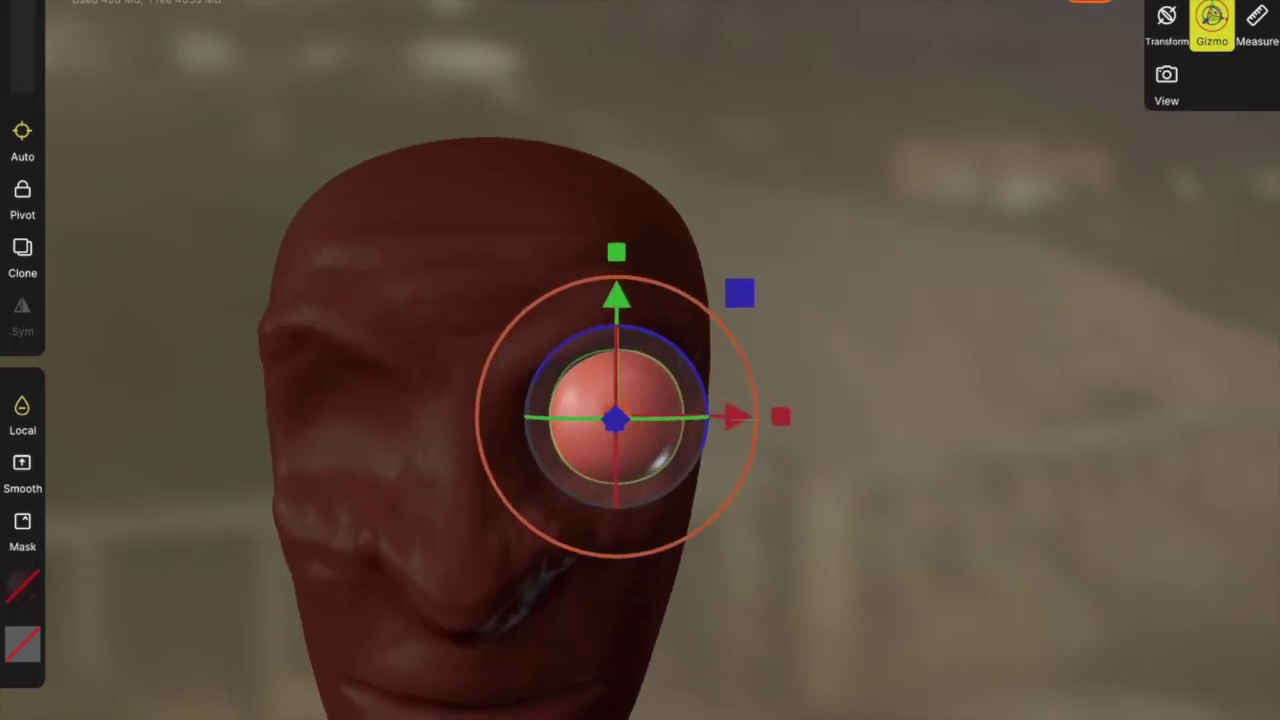
pyautogui.scroll(-3, 640, 420)
pyautogui.moveTo(734, 461); pyautogui.dragTo(699, 426)
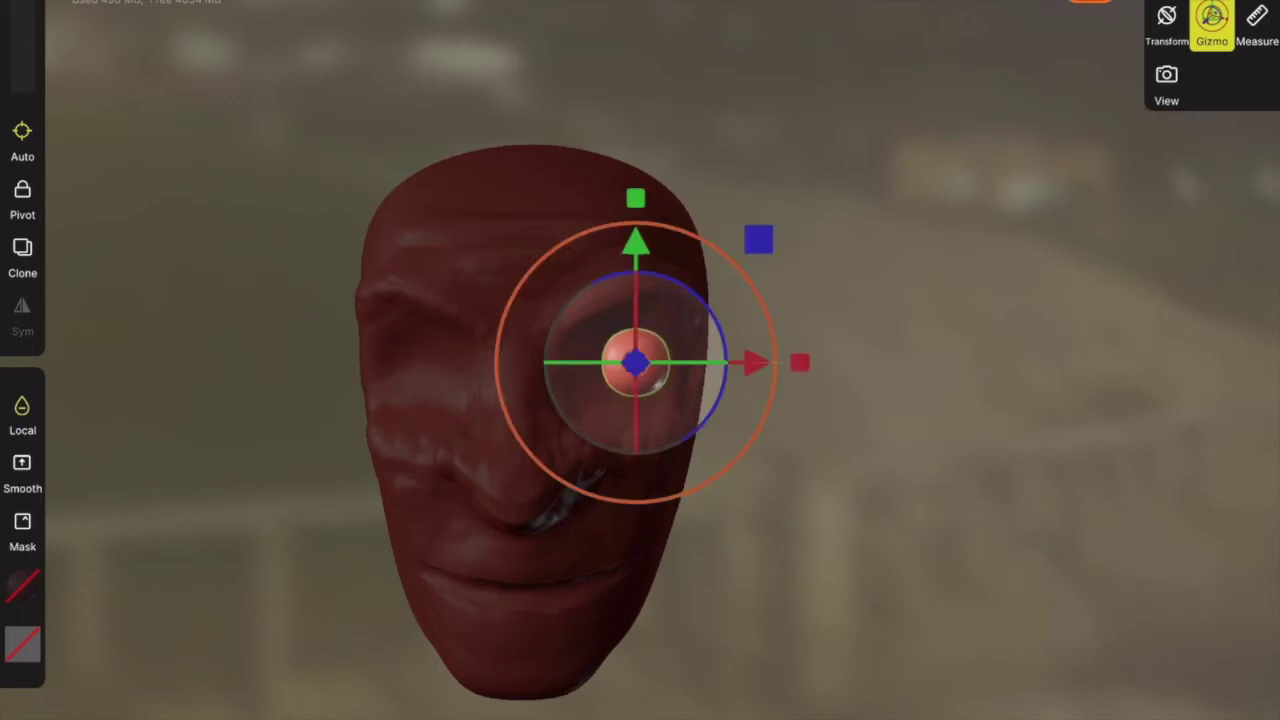
pyautogui.moveTo(757, 362); pyautogui.dragTo(734, 362)
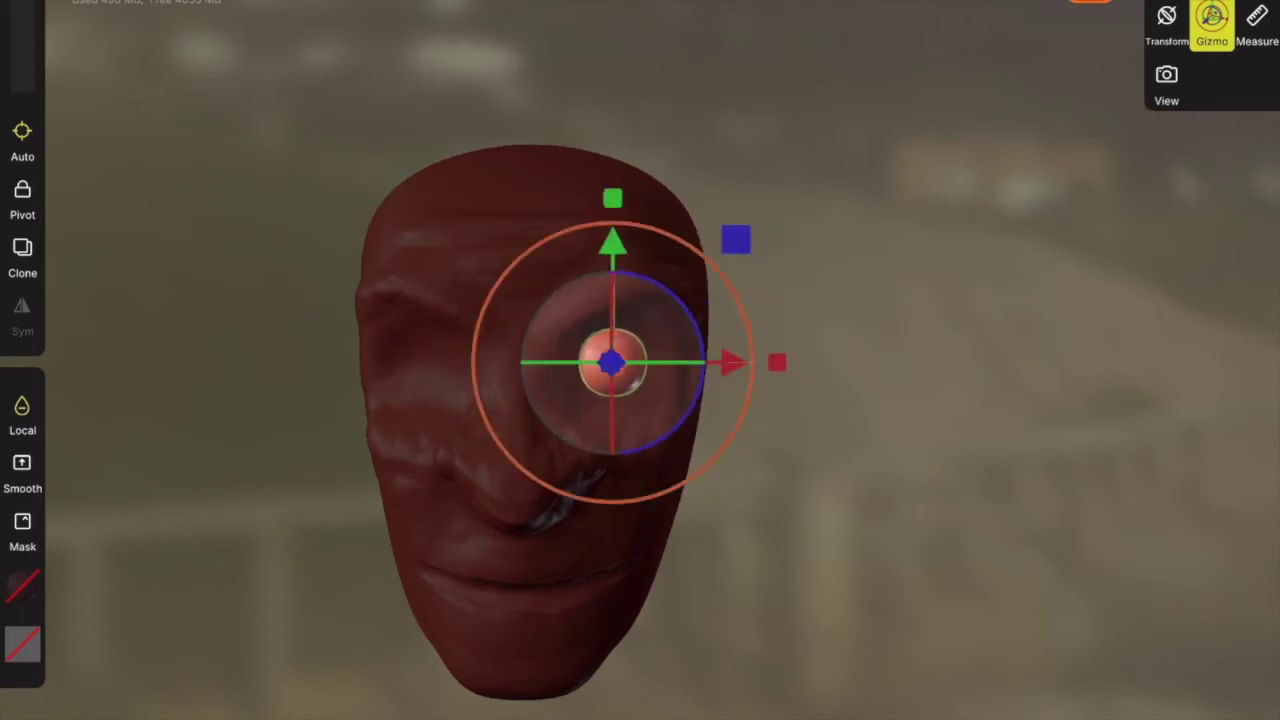
# - Push the eyeball slightly deeper into the head from the side view
pyautogui.moveTo(960, 420); pyautogui.dragTo(680, 420)
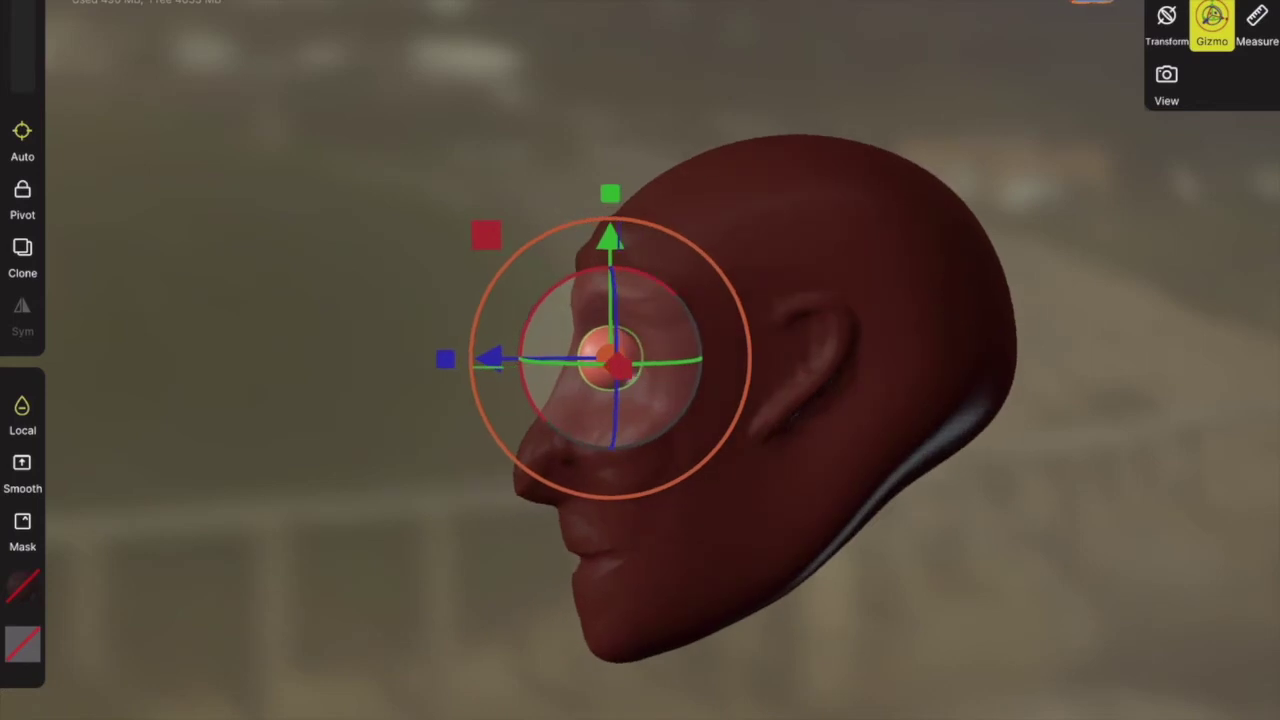
pyautogui.click(1091, 3)
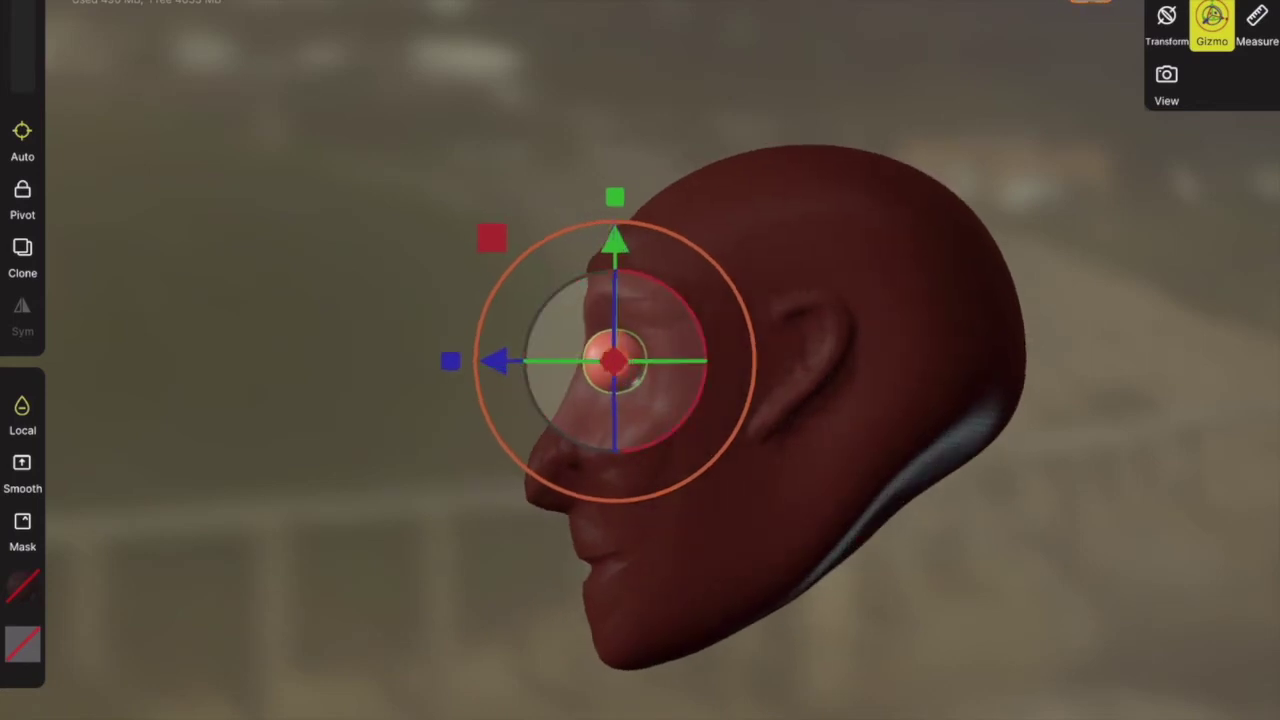
pyautogui.moveTo(495, 362); pyautogui.dragTo(509, 362)
# - Mirror the eyeball from right to left across the world symmetry plane into the other eye socket
pyautogui.moveTo(300, 400); pyautogui.dragTo(560, 400)
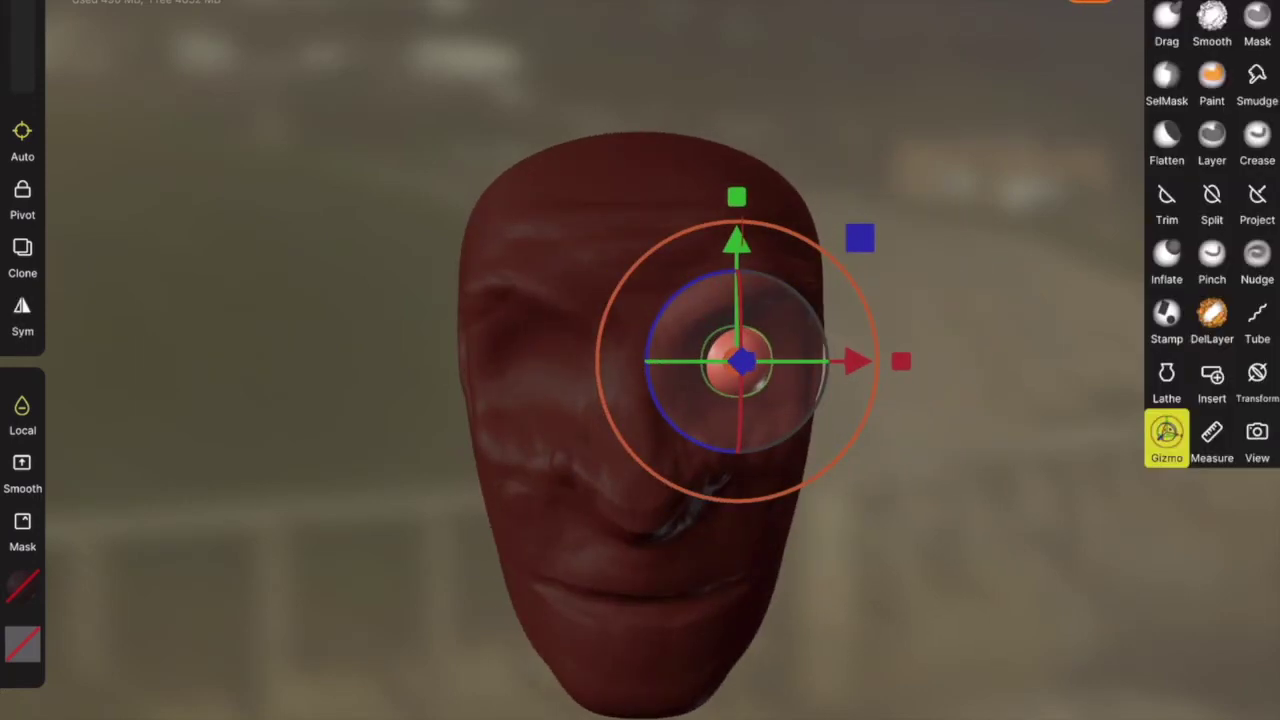
pyautogui.click(22, 316)
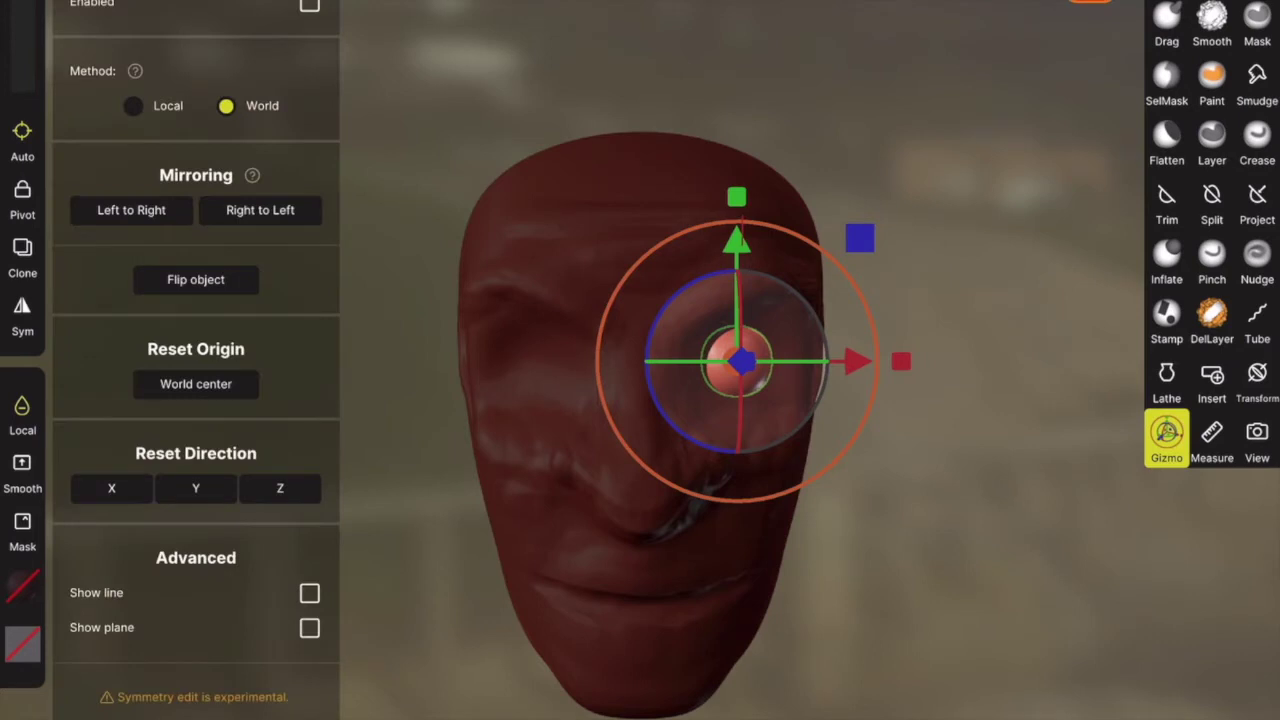
pyautogui.moveTo(960, 420); pyautogui.dragTo(890, 425)
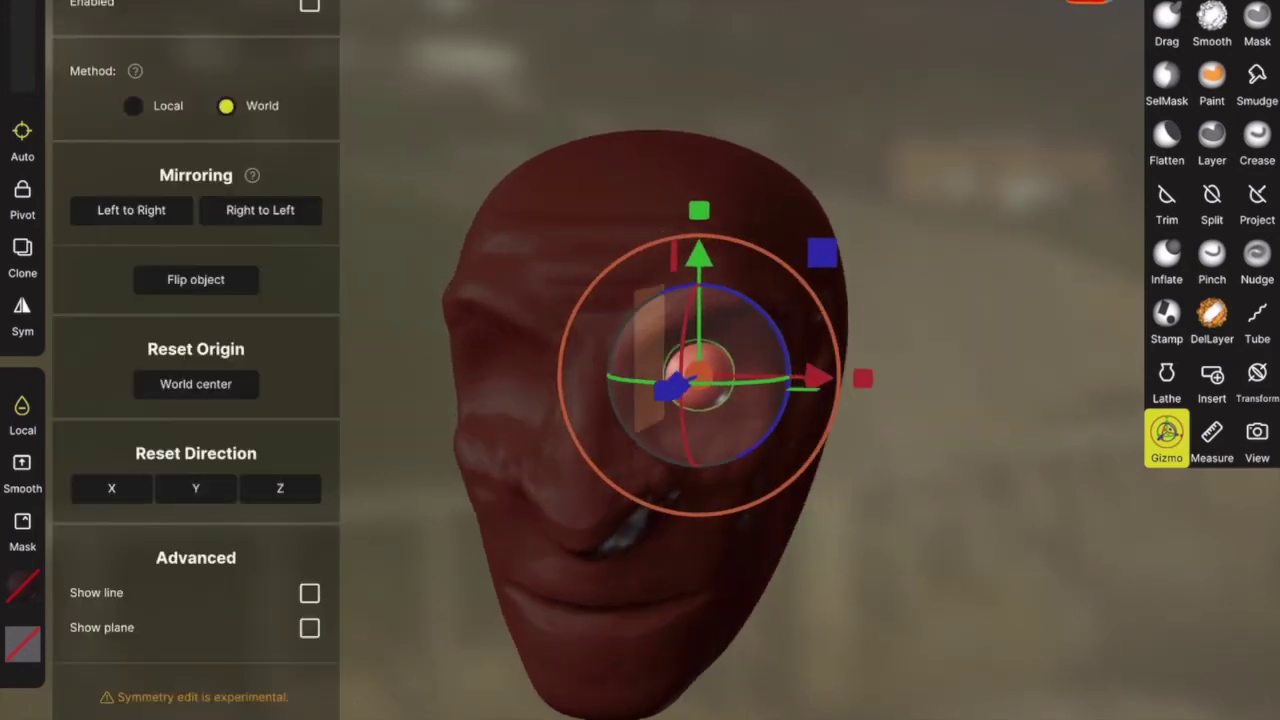
pyautogui.click(260, 210)
pyautogui.click(475, 260)
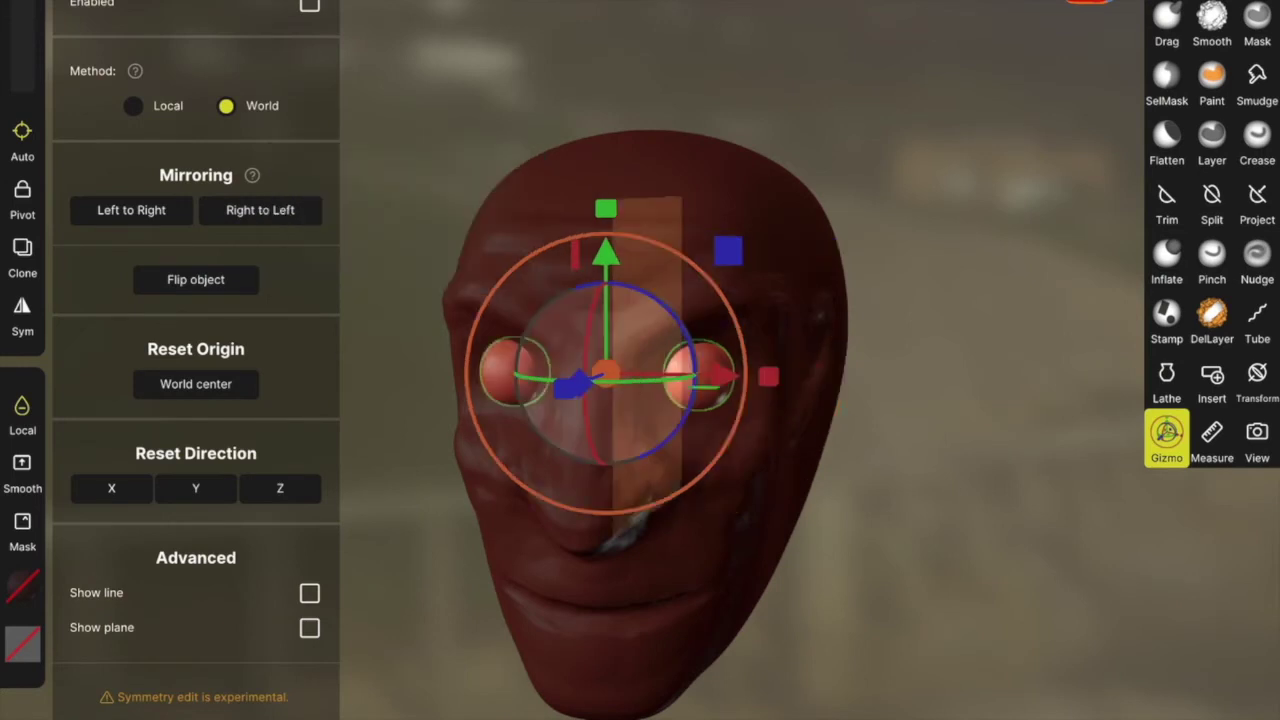
# - Select the head mesh together with the mirrored eyeball spheres and voxel merge them at resolution 181
pyautogui.moveTo(960, 420); pyautogui.dragTo(875, 480)
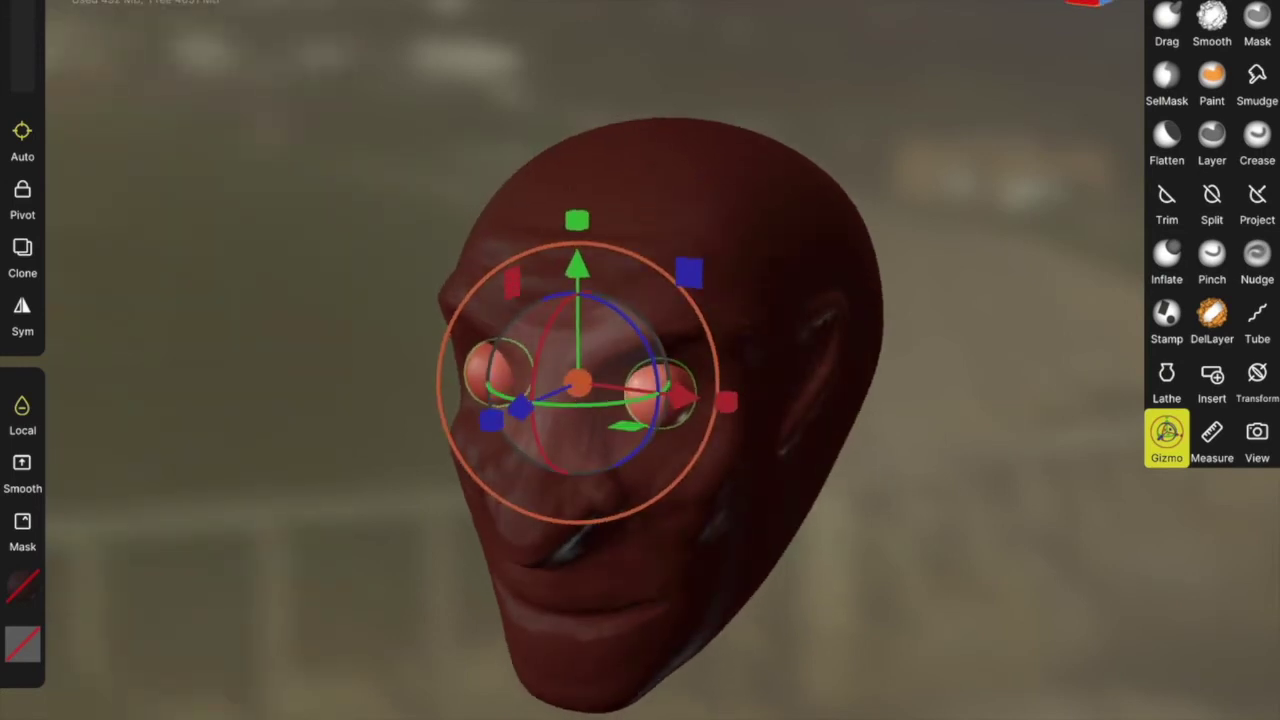
pyautogui.click(700, 220)
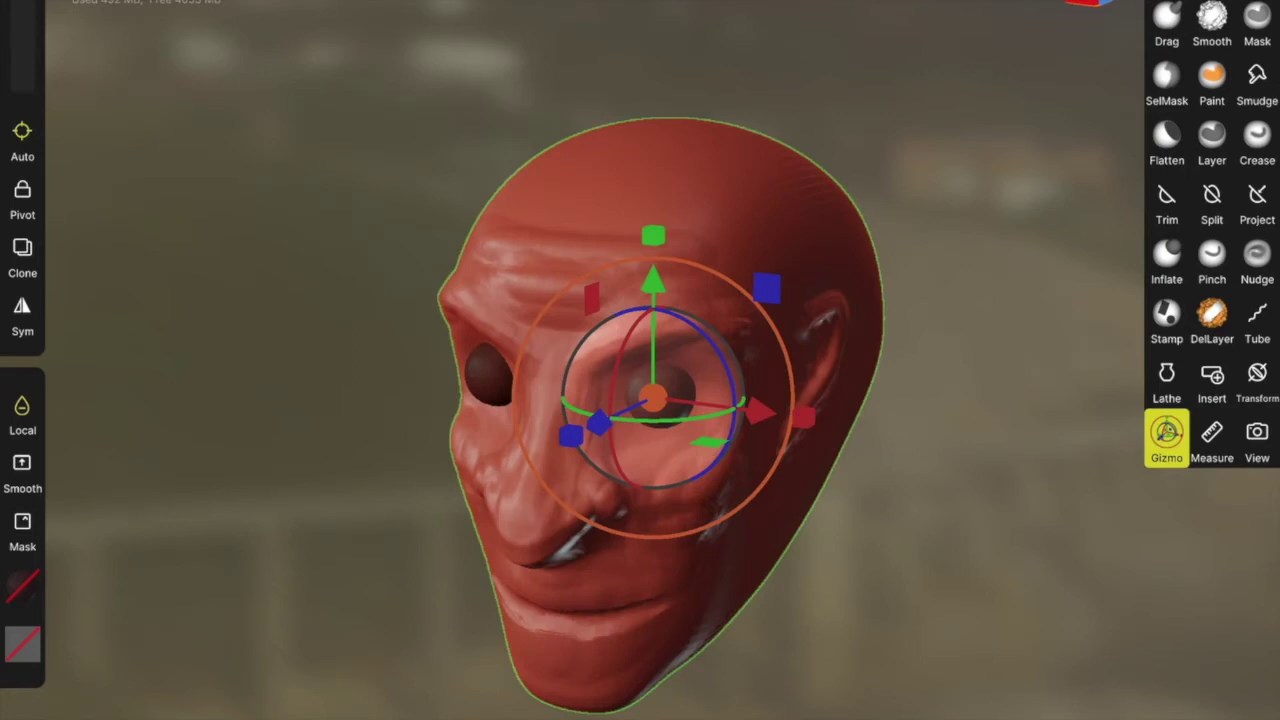
pyautogui.click(957, 126)
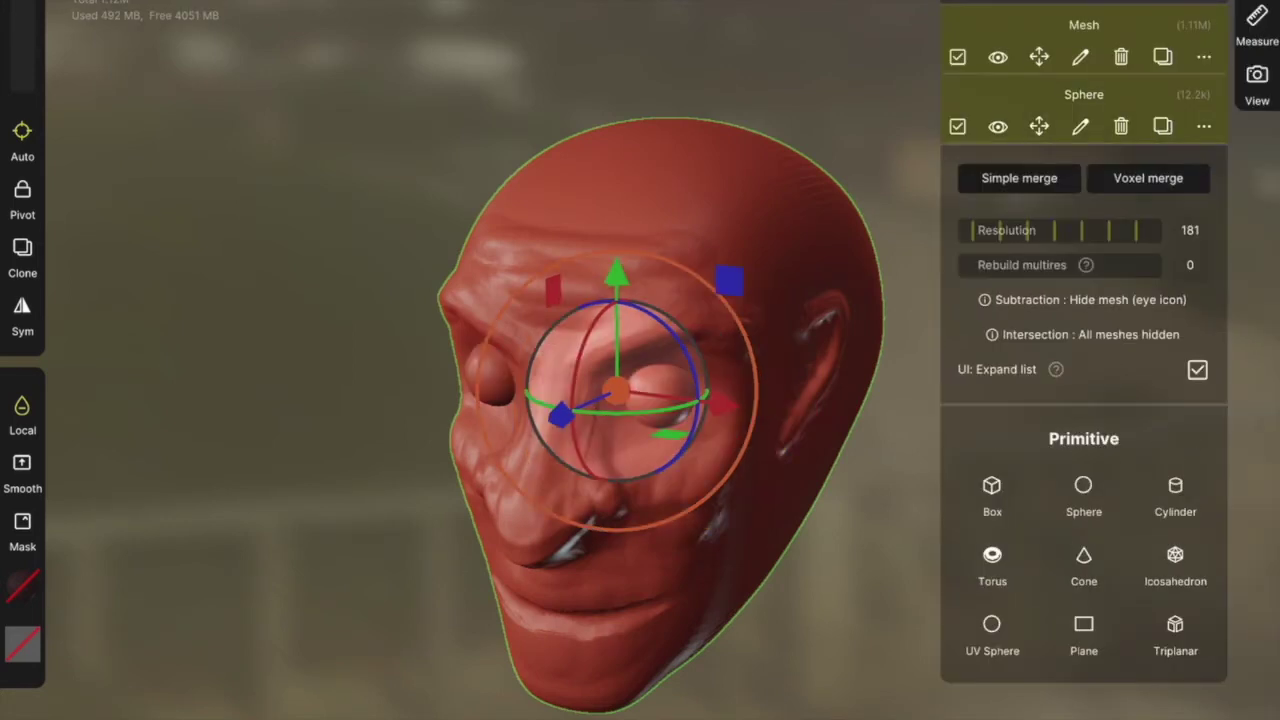
pyautogui.click(1148, 178)
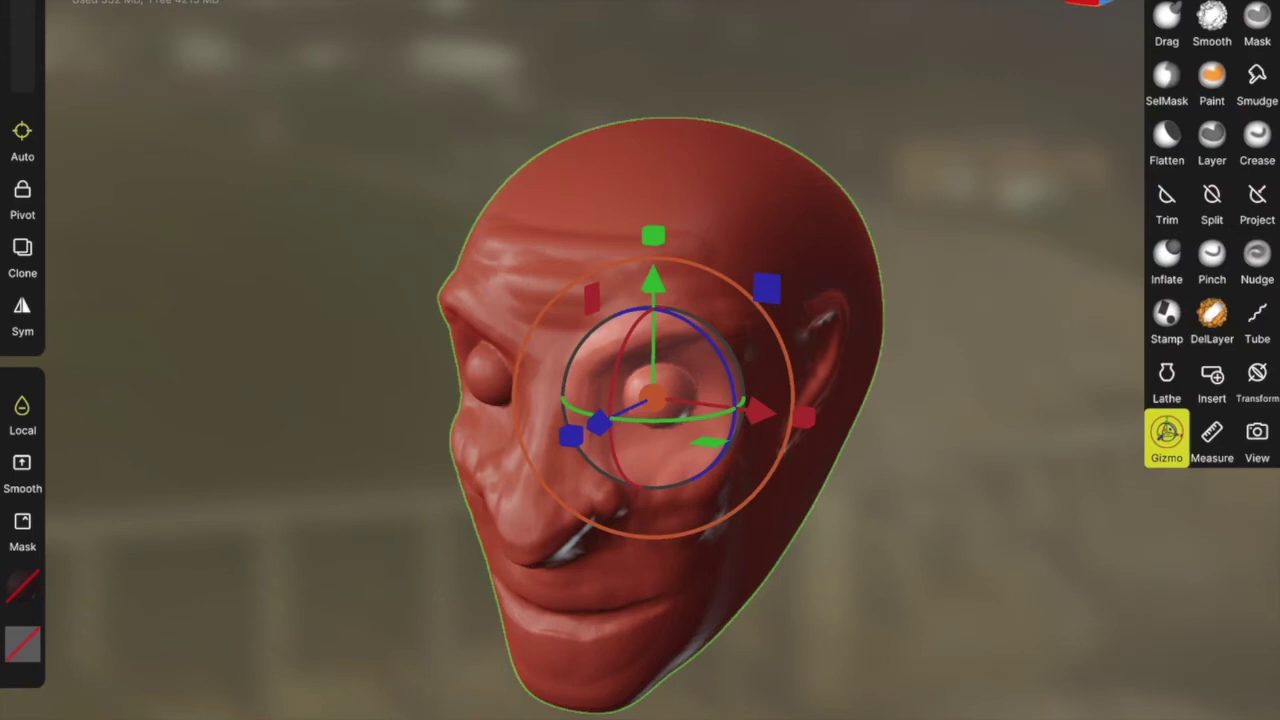
# - Sculpt eyelids over and under both eyeballs with symmetric build-up brush strokes
pyautogui.click(1166, 3)
pyautogui.moveTo(900, 430)
pyautogui.mouseDown()
pyautogui.moveTo(1020, 449)
pyautogui.moveTo(1020, 480)
pyautogui.mouseUp()
pyautogui.scroll(3, 711, 278)
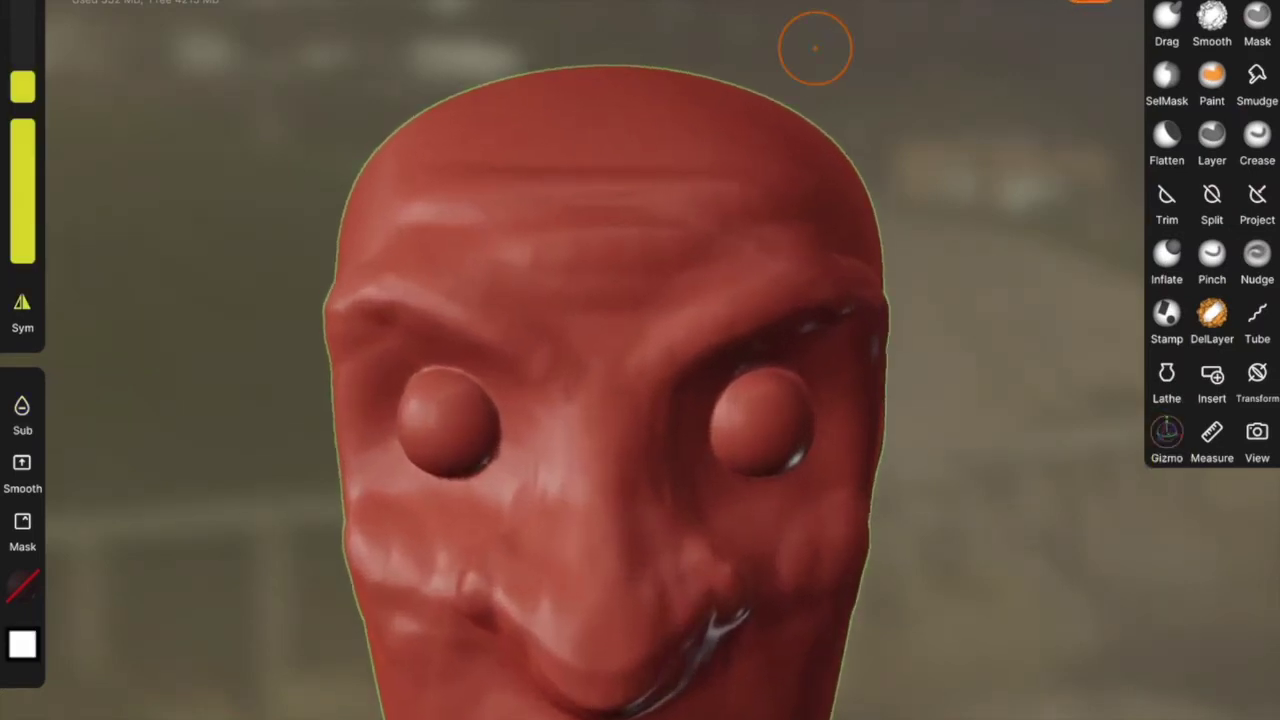
pyautogui.moveTo(728, 388); pyautogui.dragTo(800, 362)
pyautogui.moveTo(705, 416); pyautogui.dragTo(755, 372)
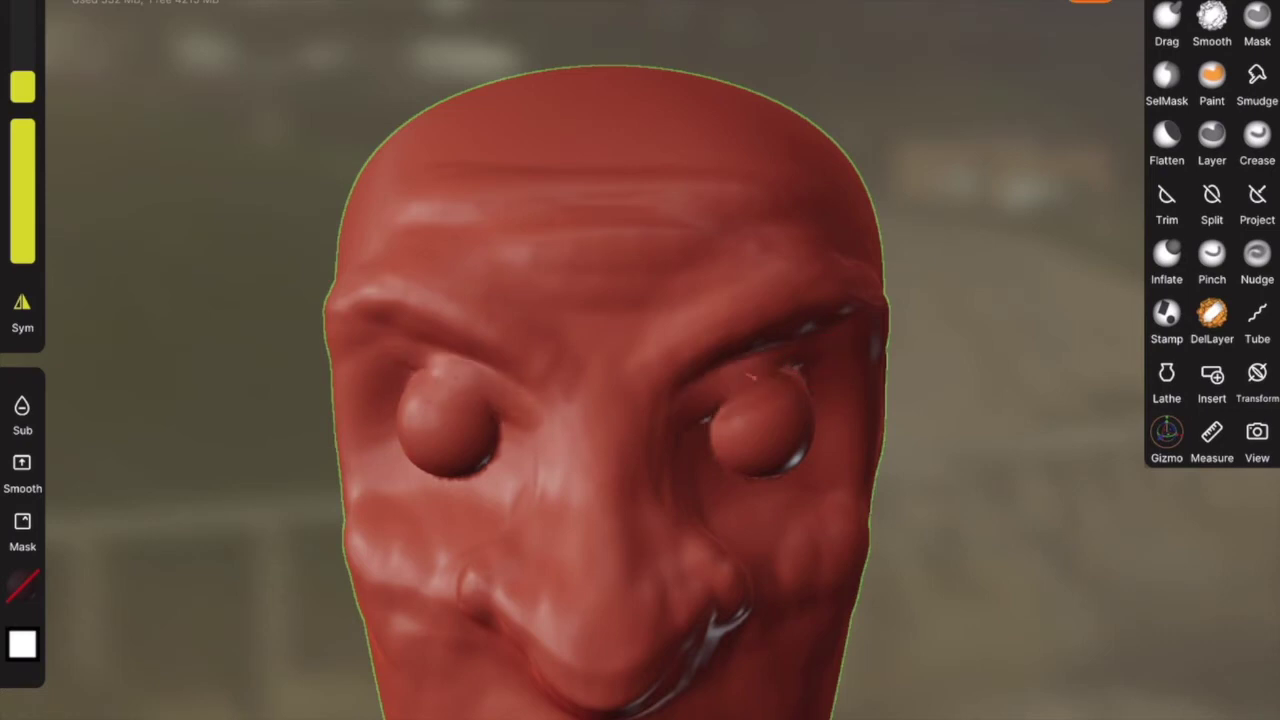
pyautogui.moveTo(710, 455); pyautogui.dragTo(775, 440)
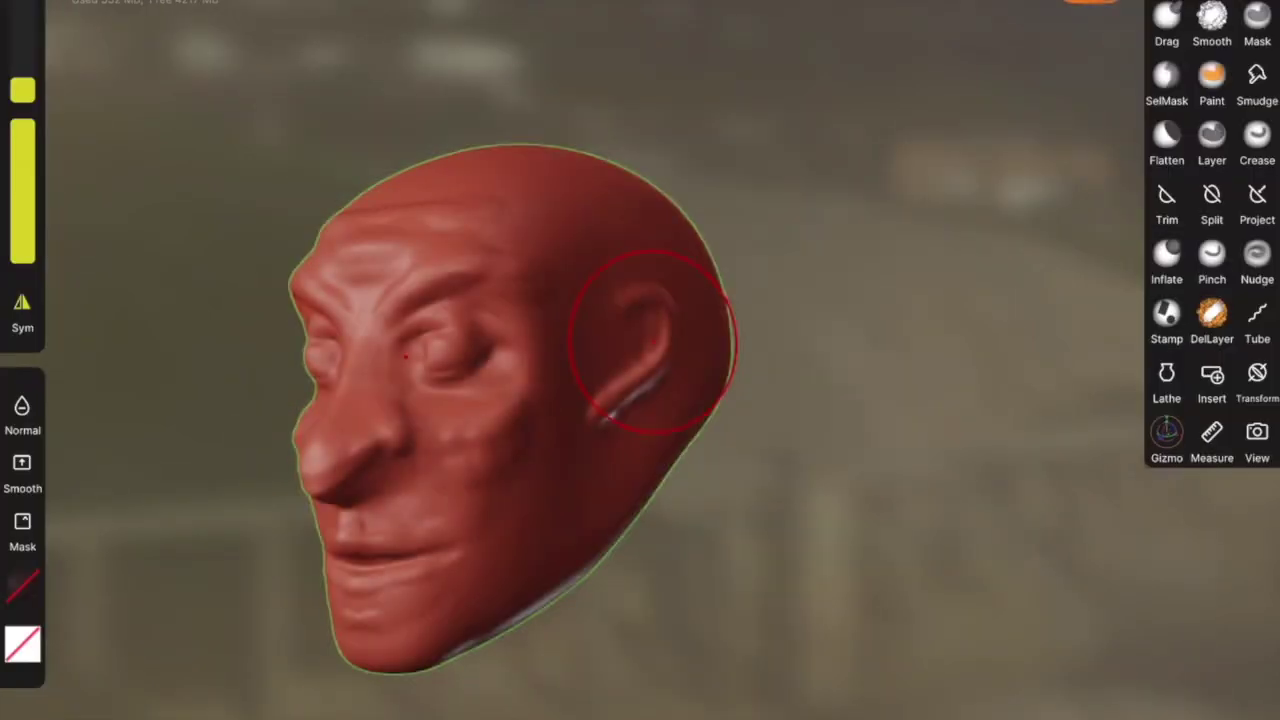
# - Pull the ear towards the back of the head with a large symmetric brush
pyautogui.moveTo(652, 342)
pyautogui.mouseDown()
pyautogui.moveTo(697, 488)
pyautogui.moveTo(751, 349)
pyautogui.mouseUp()
pyautogui.moveTo(834, 497)
pyautogui.mouseDown()
pyautogui.moveTo(883, 497)
pyautogui.moveTo(940, 402)
pyautogui.moveTo(1000, 440)
pyautogui.moveTo(657, 549)
pyautogui.moveTo(706, 530)
pyautogui.mouseUp()
pyautogui.scroll(-3, 883, 497)
pyautogui.scroll(-2, 657, 549)
# - Load the TREX_BULL_LAYERS project and view the painted T-rex from the side and front
pyautogui.click(706, 383)
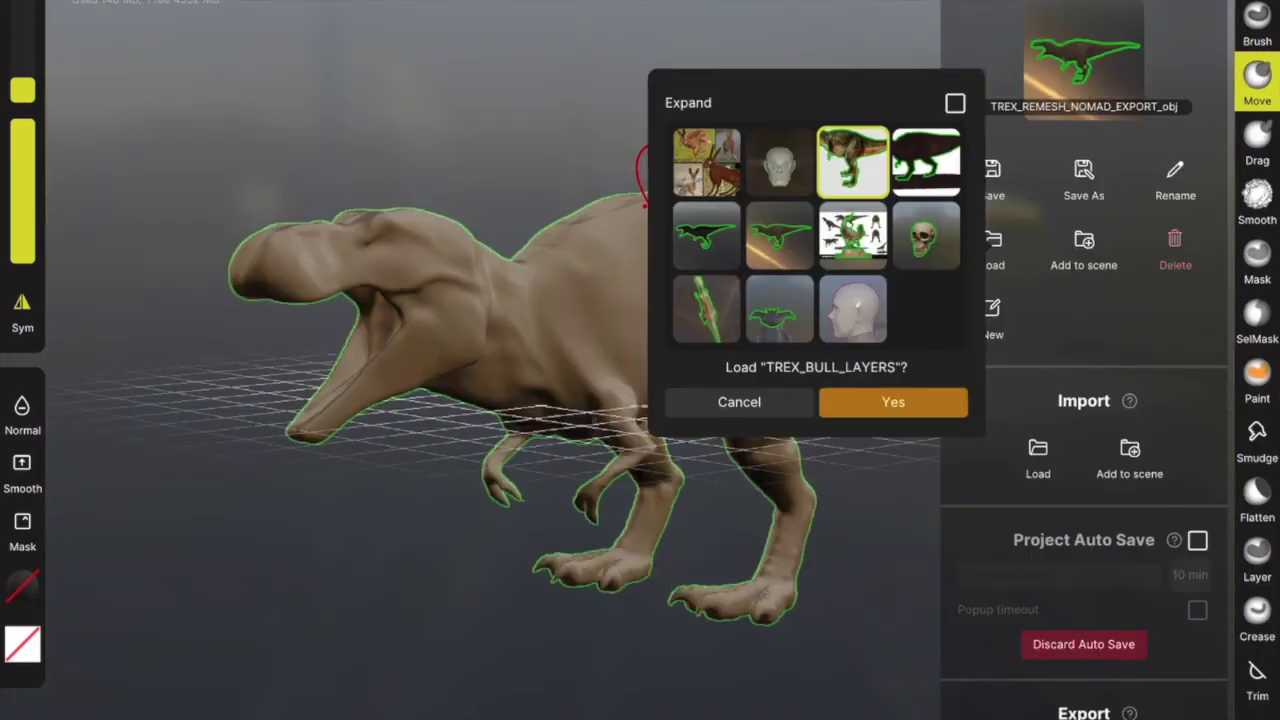
pyautogui.click(893, 401)
pyautogui.scroll(-5, 712, 210)
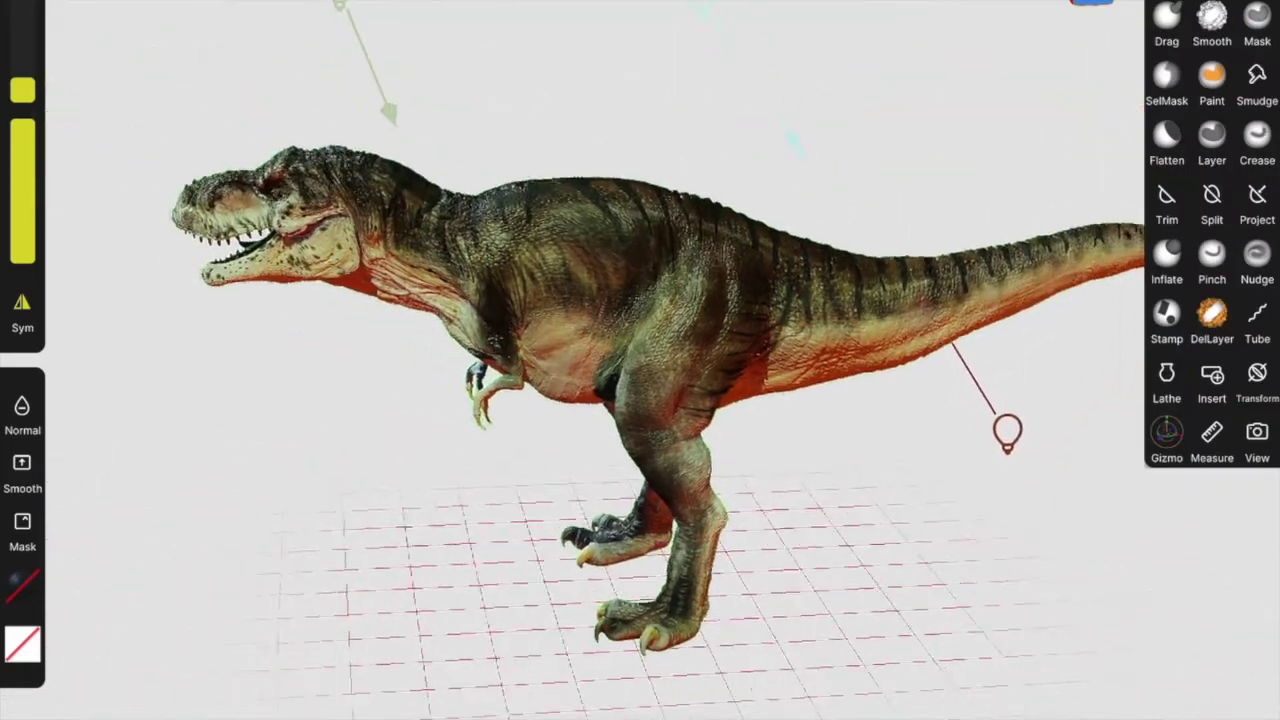
pyautogui.moveTo(800, 417); pyautogui.dragTo(860, 420, button='middle')
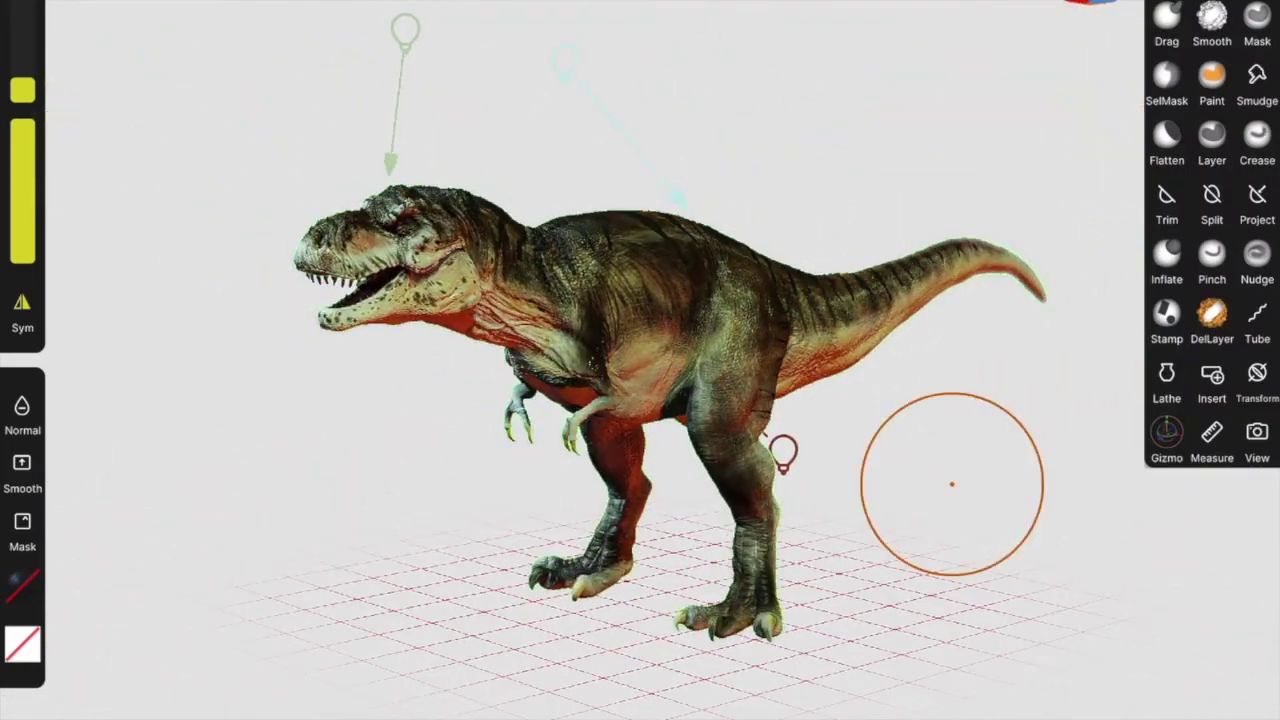
pyautogui.scroll(5, 593, 395)
pyautogui.moveTo(774, 400)
pyautogui.mouseDown(button='middle')
pyautogui.moveTo(700, 385)
pyautogui.moveTo(820, 425)
pyautogui.moveTo(990, 435)
pyautogui.moveTo(760, 428)
pyautogui.mouseUp(button='middle')
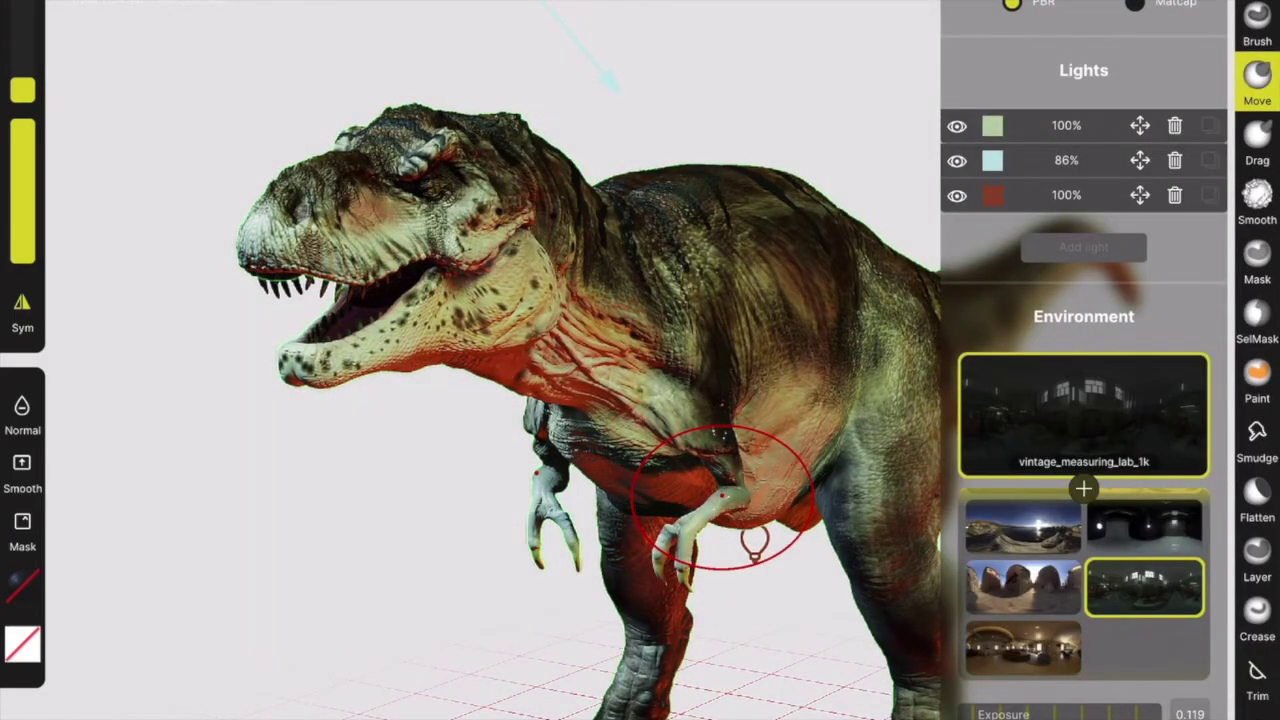
# - Light the T-rex with the simons_town_rocks_1k environment and lower the tone mapping exposure to 0.46
pyautogui.click(1023, 527)
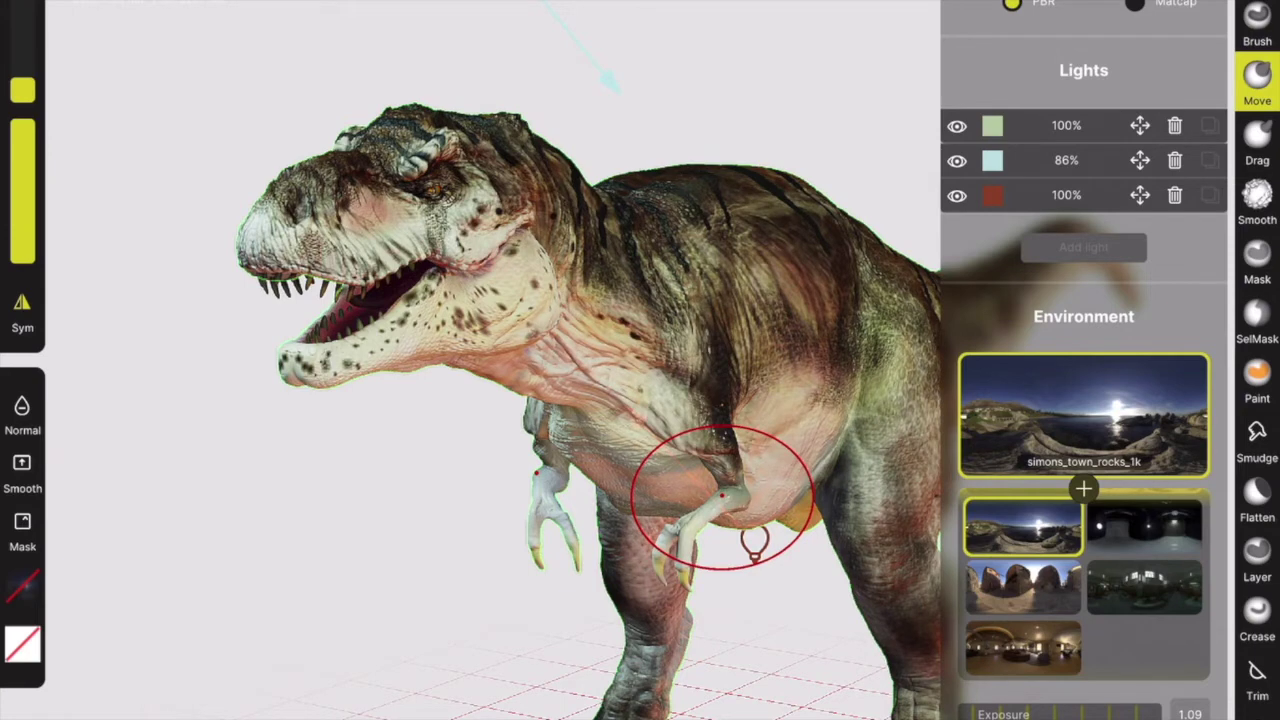
pyautogui.scroll(-8, 1083, 400)
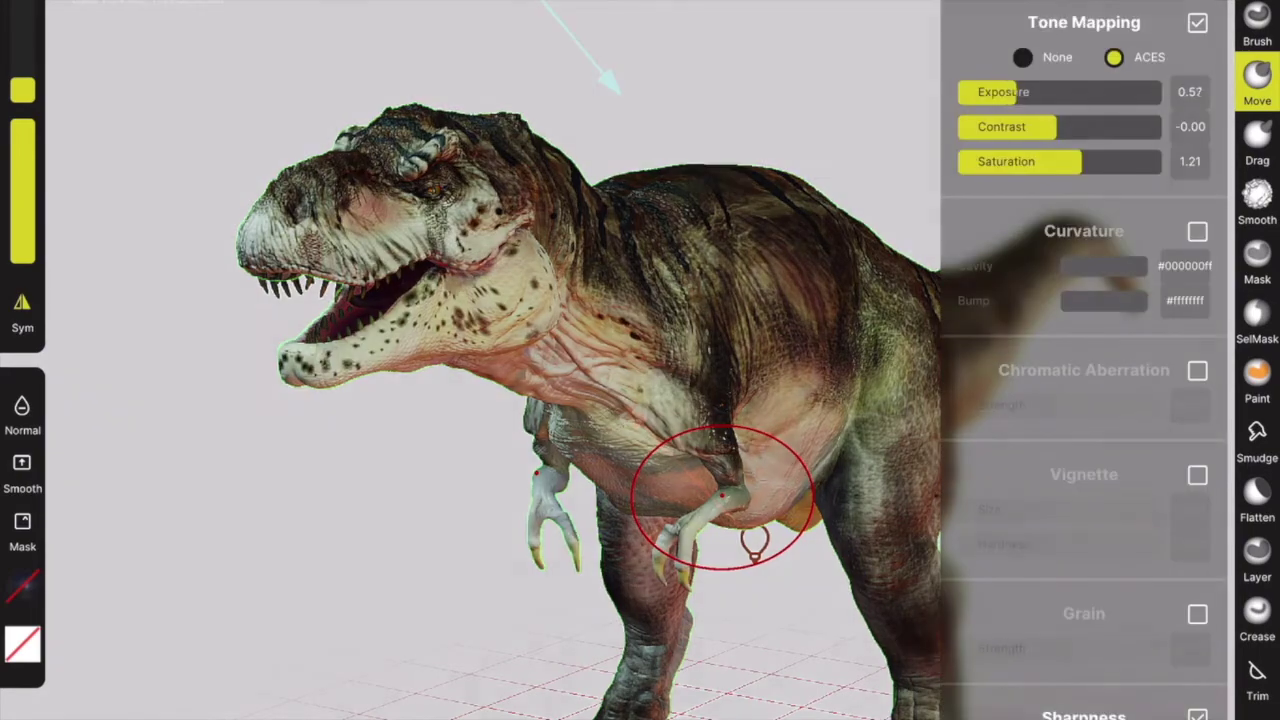
pyautogui.moveTo(1016, 91); pyautogui.dragTo(1005, 91)
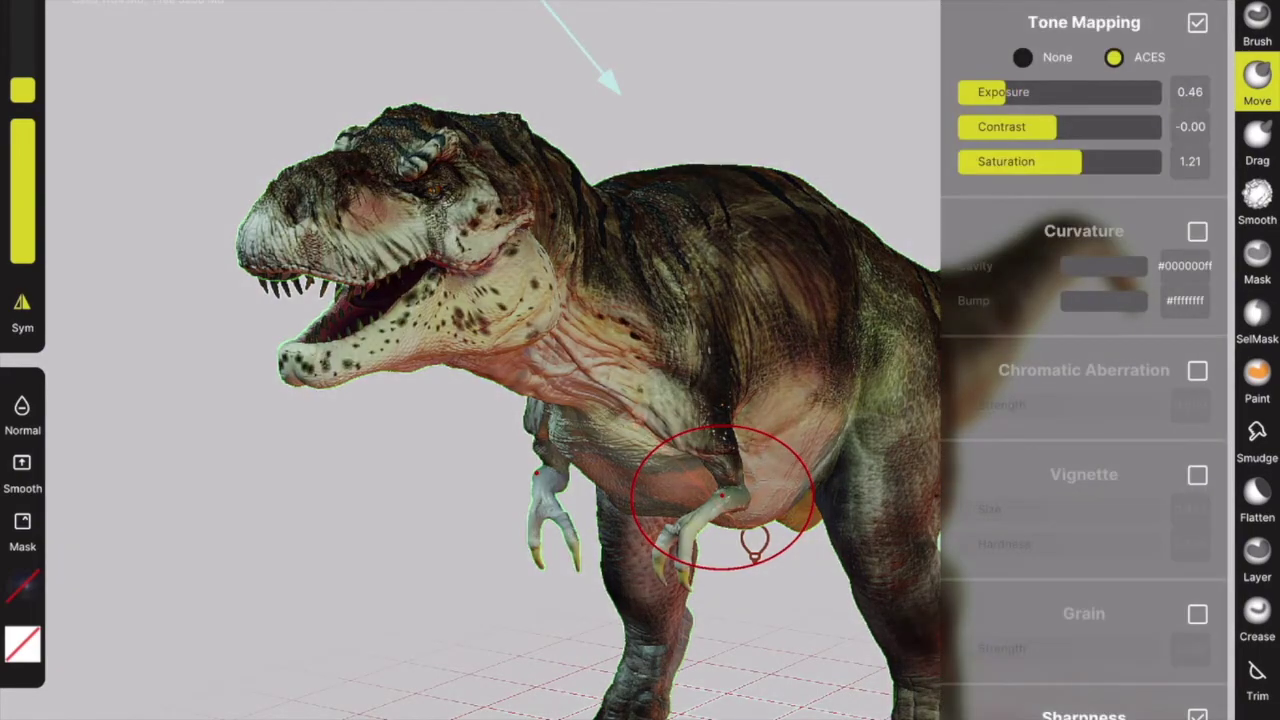
pyautogui.click(810, 632)
# - Try the EYES CLOSE layer's intensity on the T-rex head and return it to 0
pyautogui.scroll(5, 810, 632)
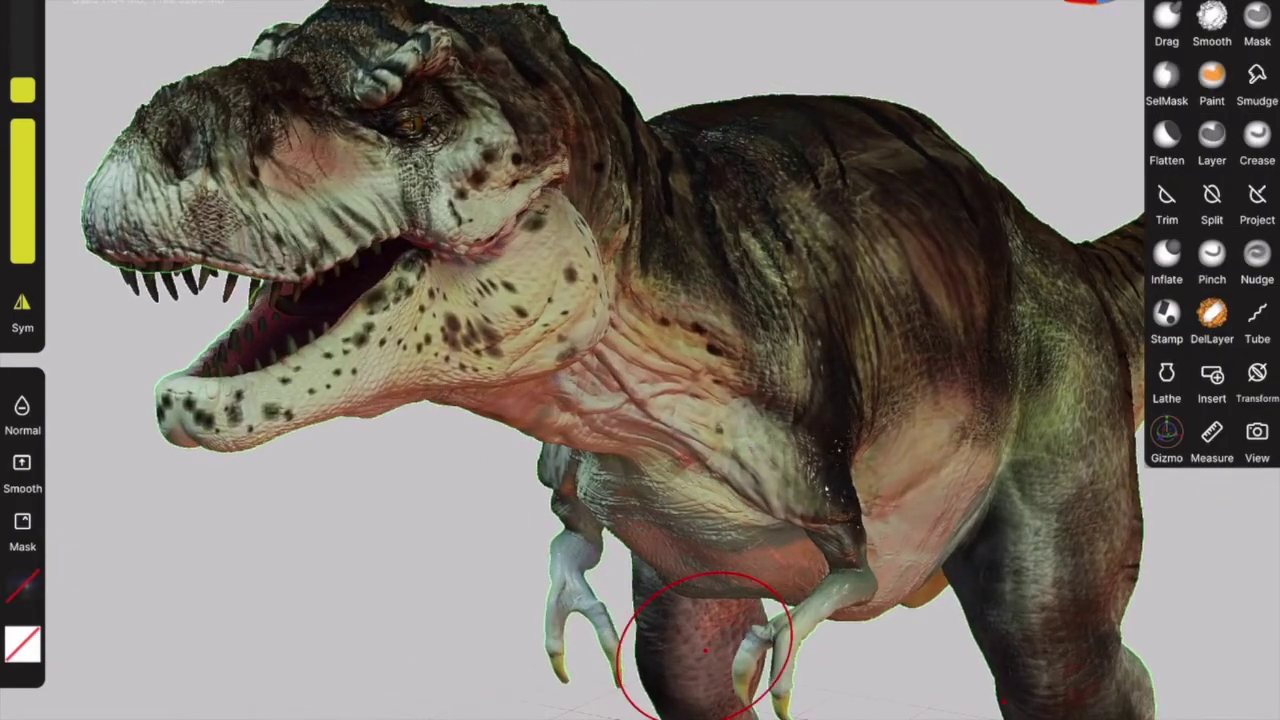
pyautogui.moveTo(705, 650); pyautogui.dragTo(1005, 650)
pyautogui.scroll(5, 716, 62)
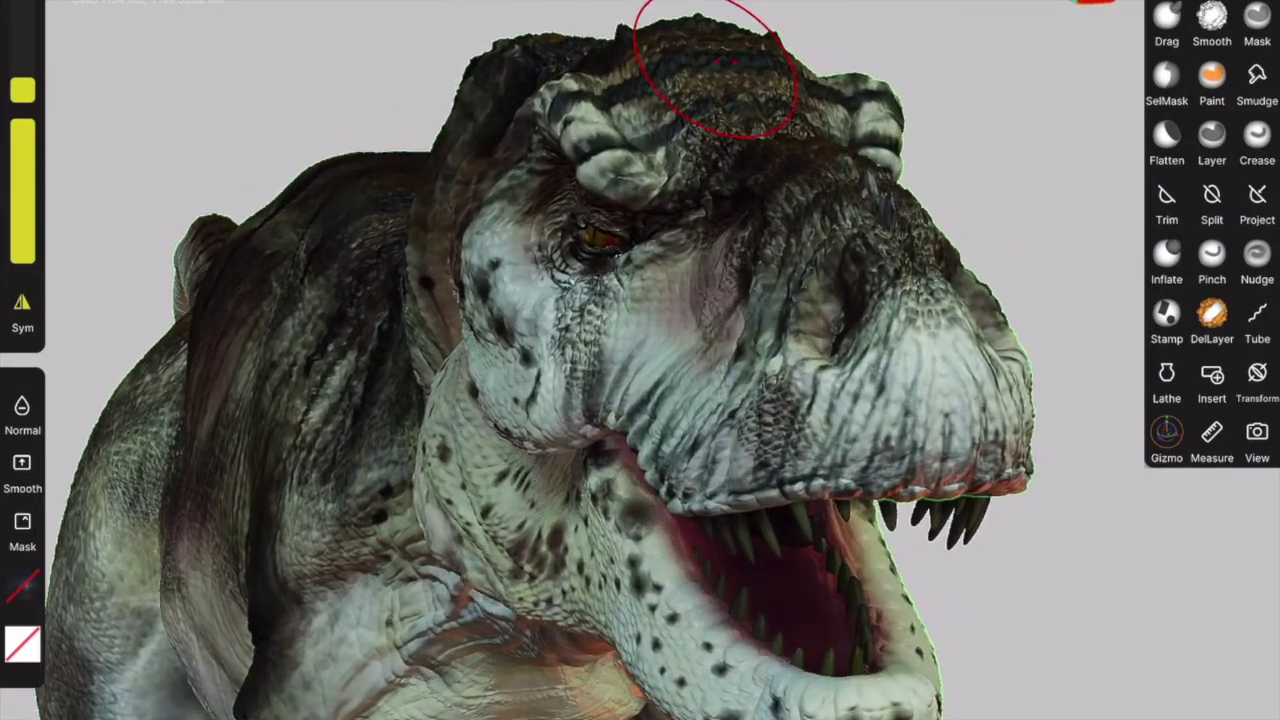
pyautogui.moveTo(1005, 600)
pyautogui.mouseDown()
pyautogui.moveTo(590, 600)
pyautogui.moveTo(765, 600)
pyautogui.moveTo(625, 600)
pyautogui.mouseUp()
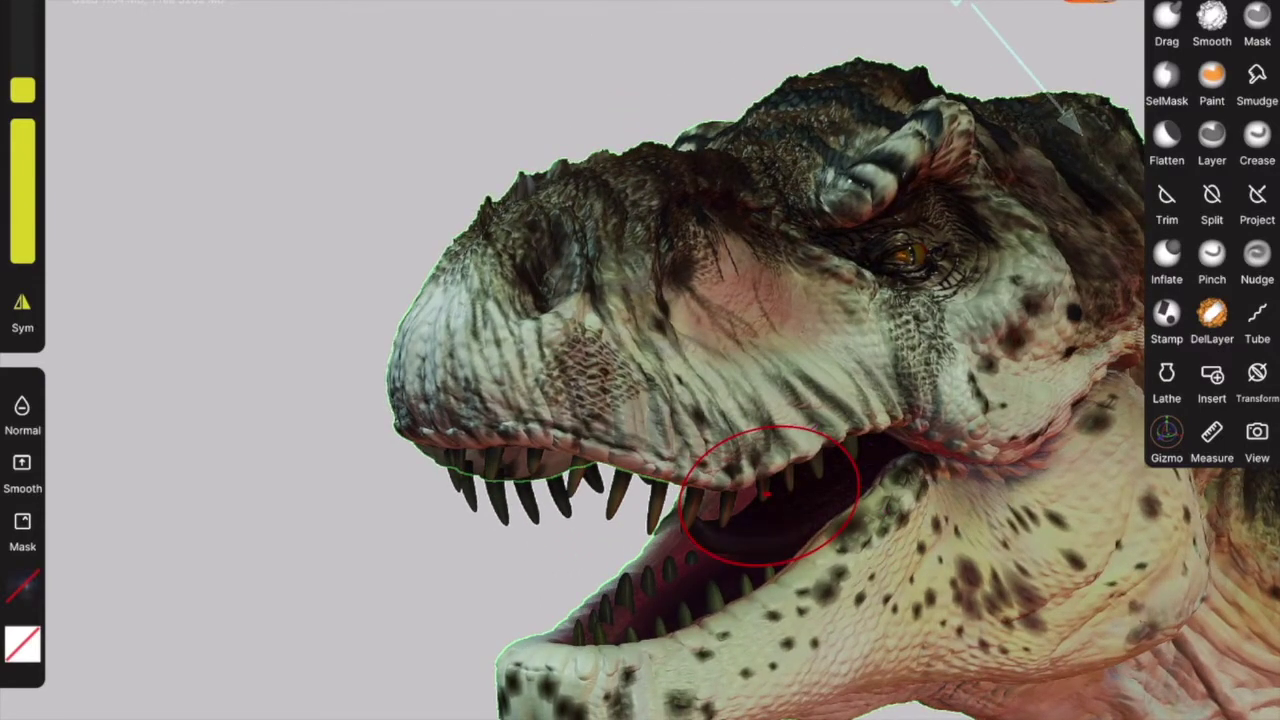
pyautogui.click(196, 56)
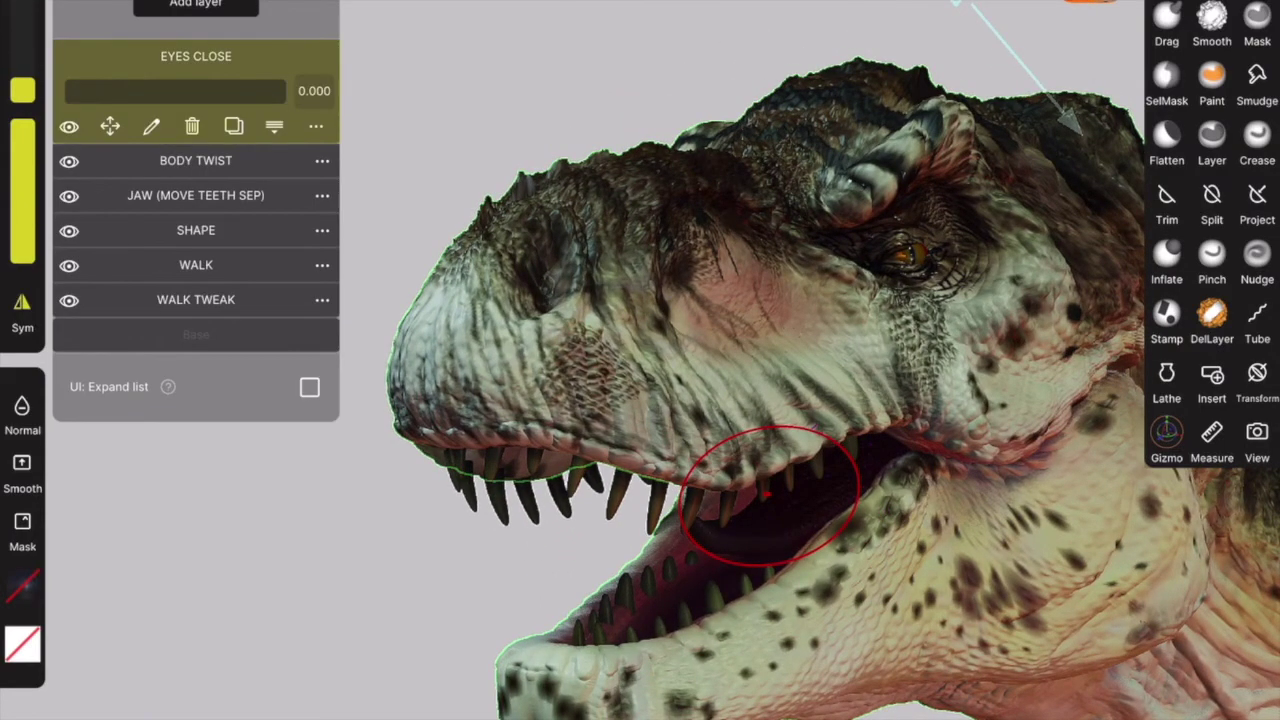
pyautogui.moveTo(66, 91)
pyautogui.mouseDown()
pyautogui.moveTo(212, 91)
pyautogui.moveTo(66, 91)
pyautogui.mouseUp()
# - Set the JAW (MOVE TEETH SEP) layer's intensity to 0.362 and view the open mouth from the side
pyautogui.click(196, 195)
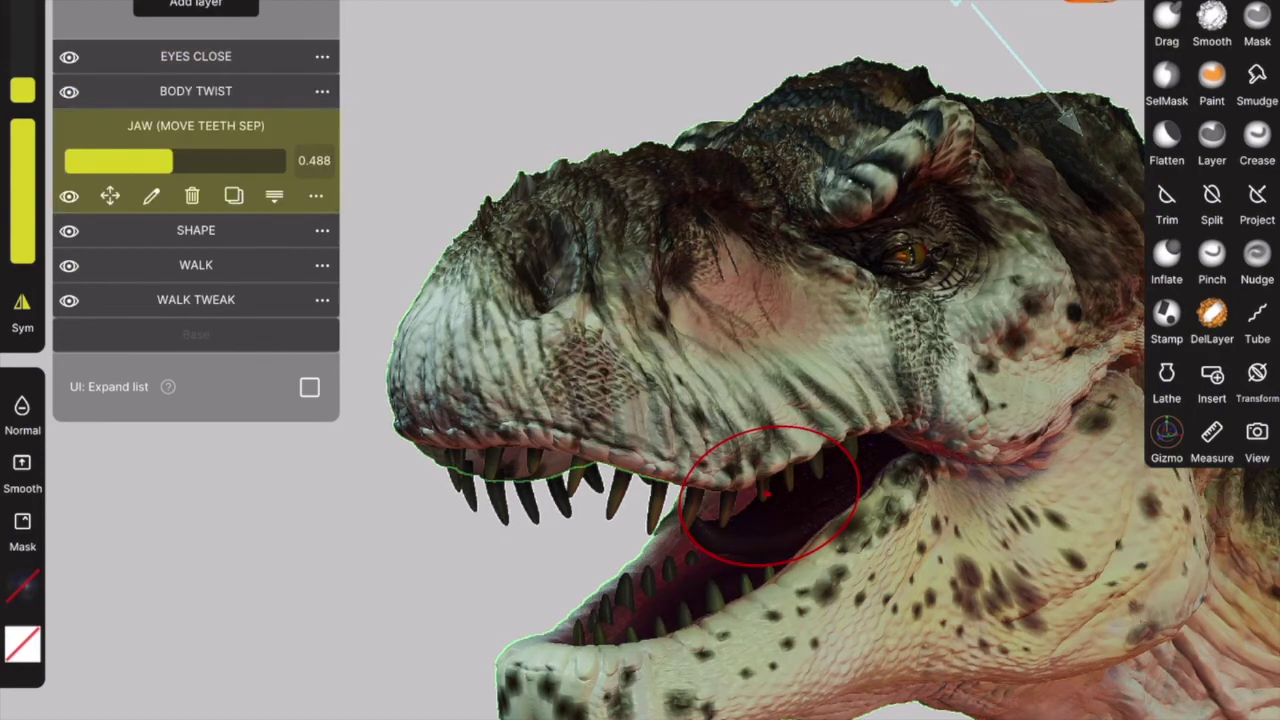
pyautogui.moveTo(172, 160); pyautogui.dragTo(145, 160)
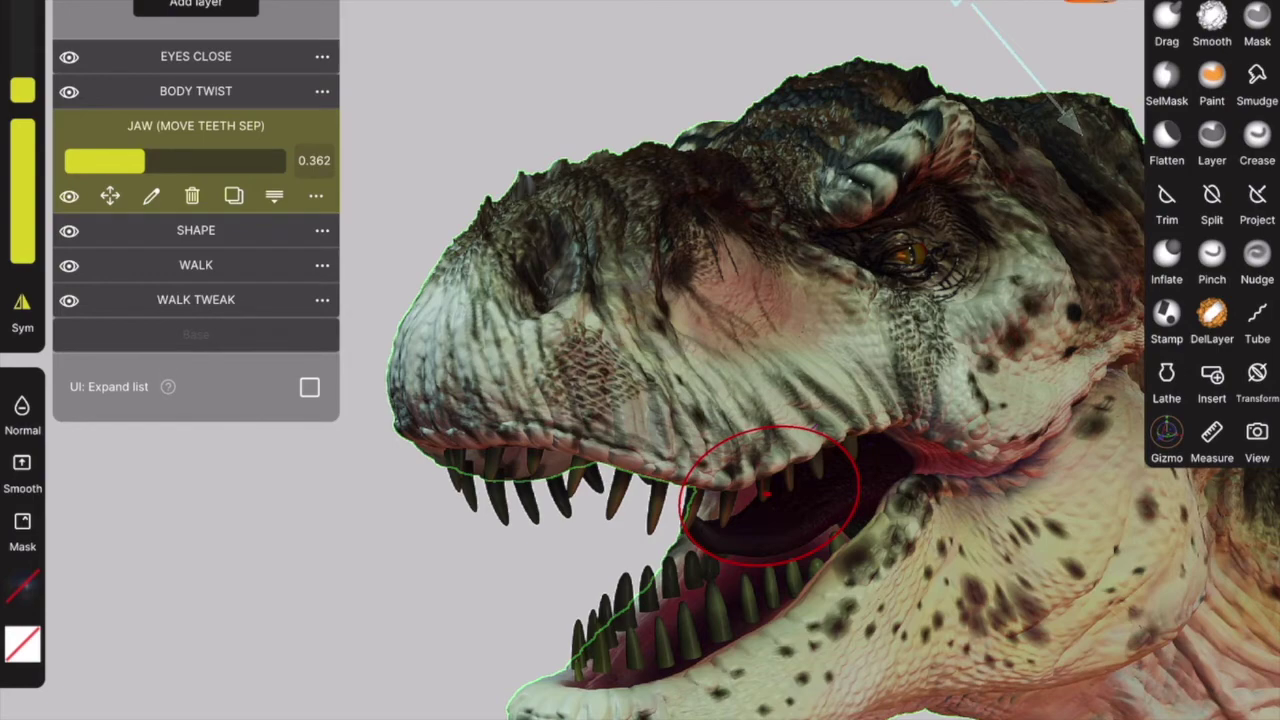
pyautogui.scroll(-3, 768, 494)
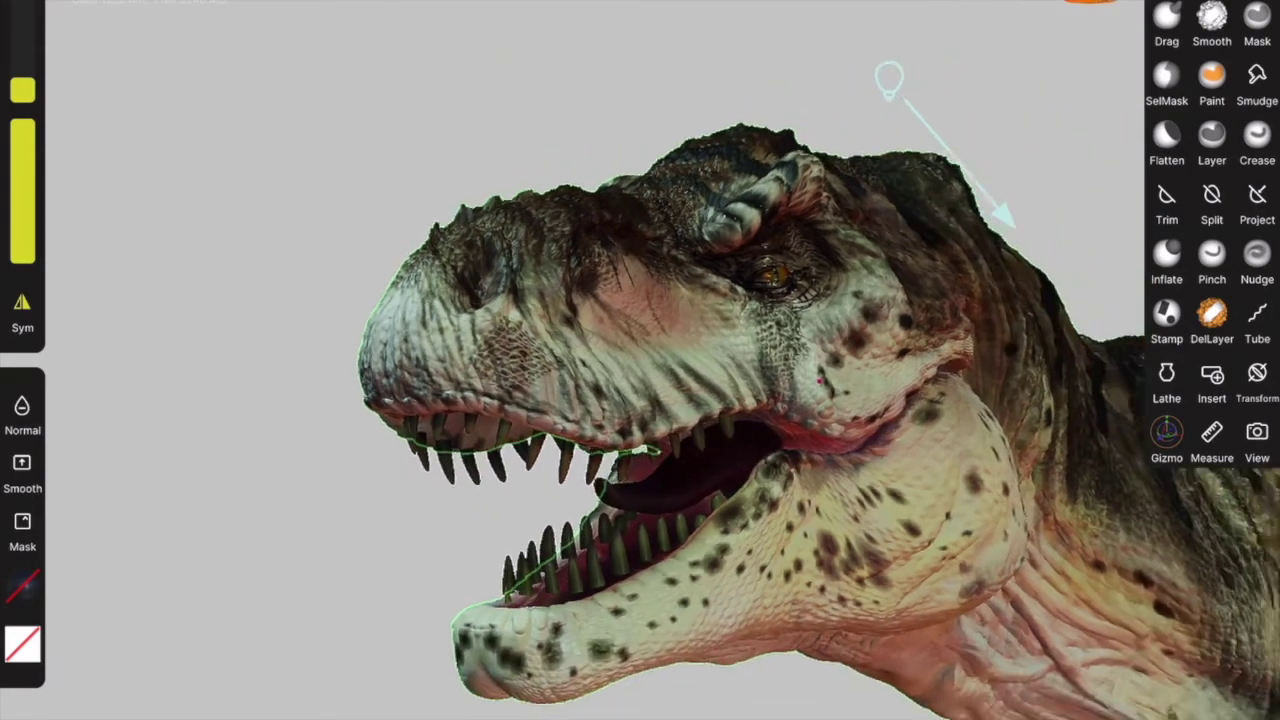
pyautogui.moveTo(768, 494); pyautogui.dragTo(520, 468)
pyautogui.moveTo(884, 520); pyautogui.dragTo(880, 540)
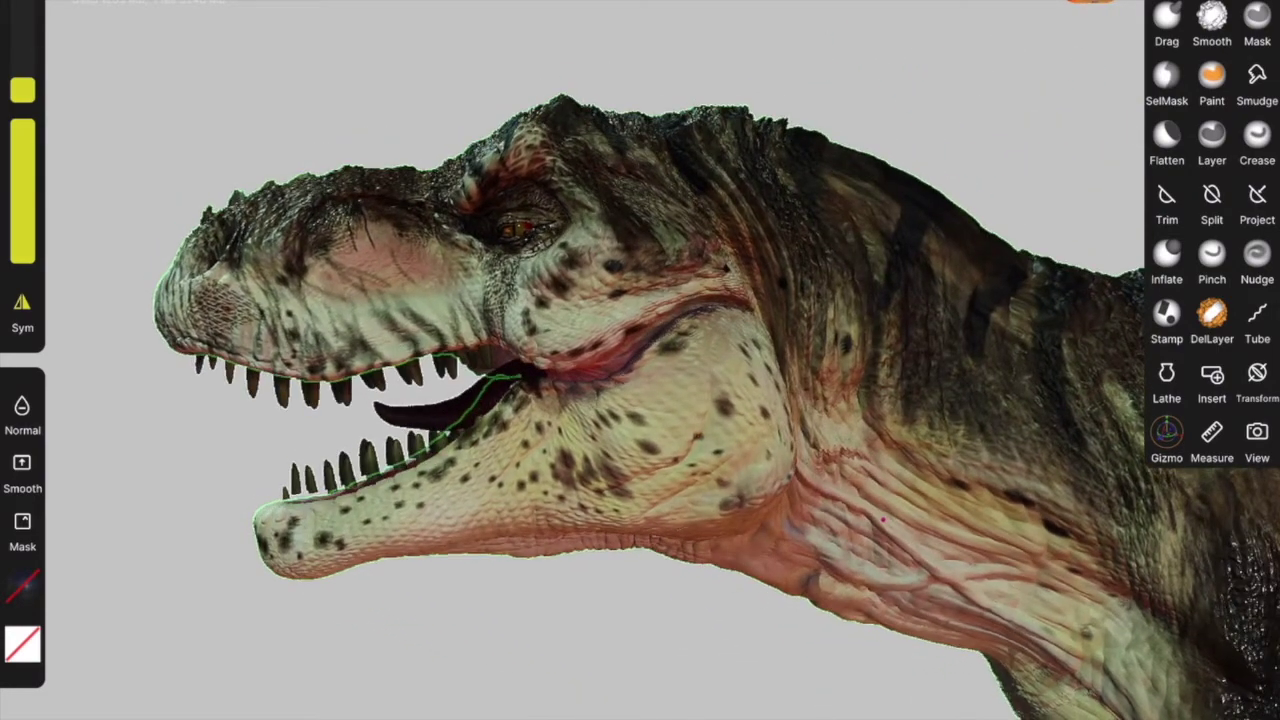
pyautogui.moveTo(686, 533); pyautogui.dragTo(774, 541)
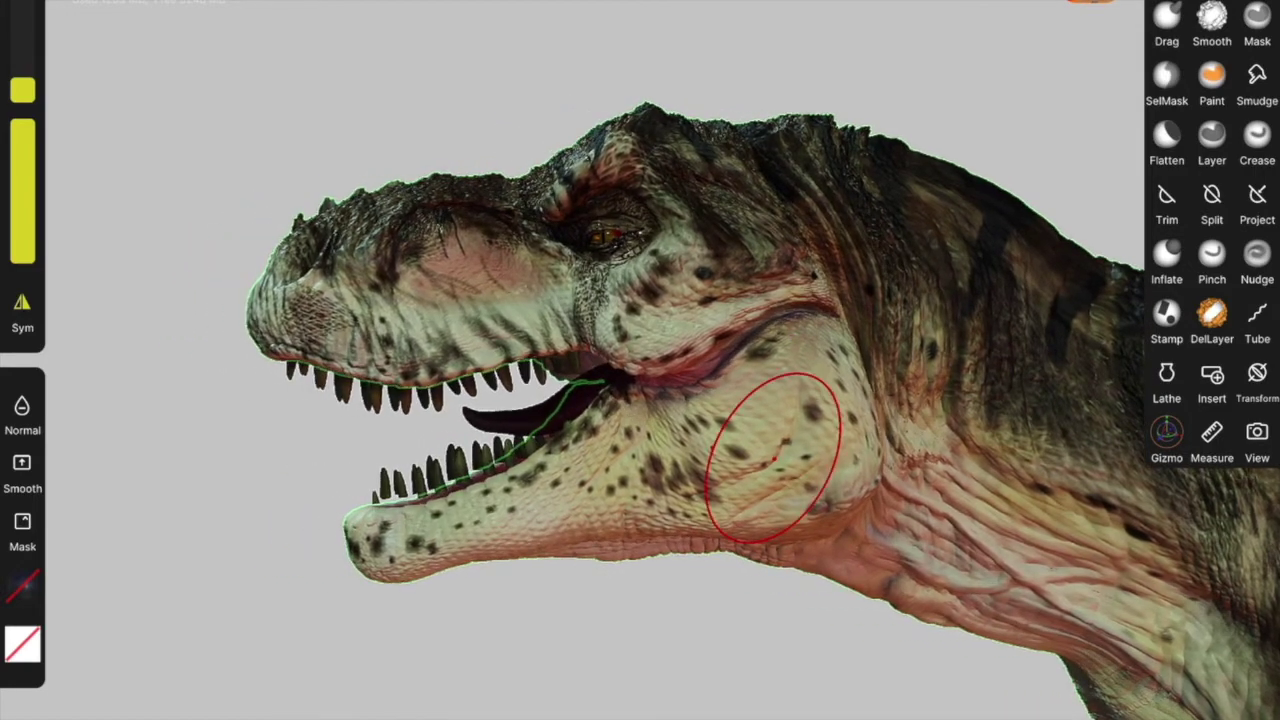
pyautogui.moveTo(1170, 2); pyautogui.dragTo(1143, 178)
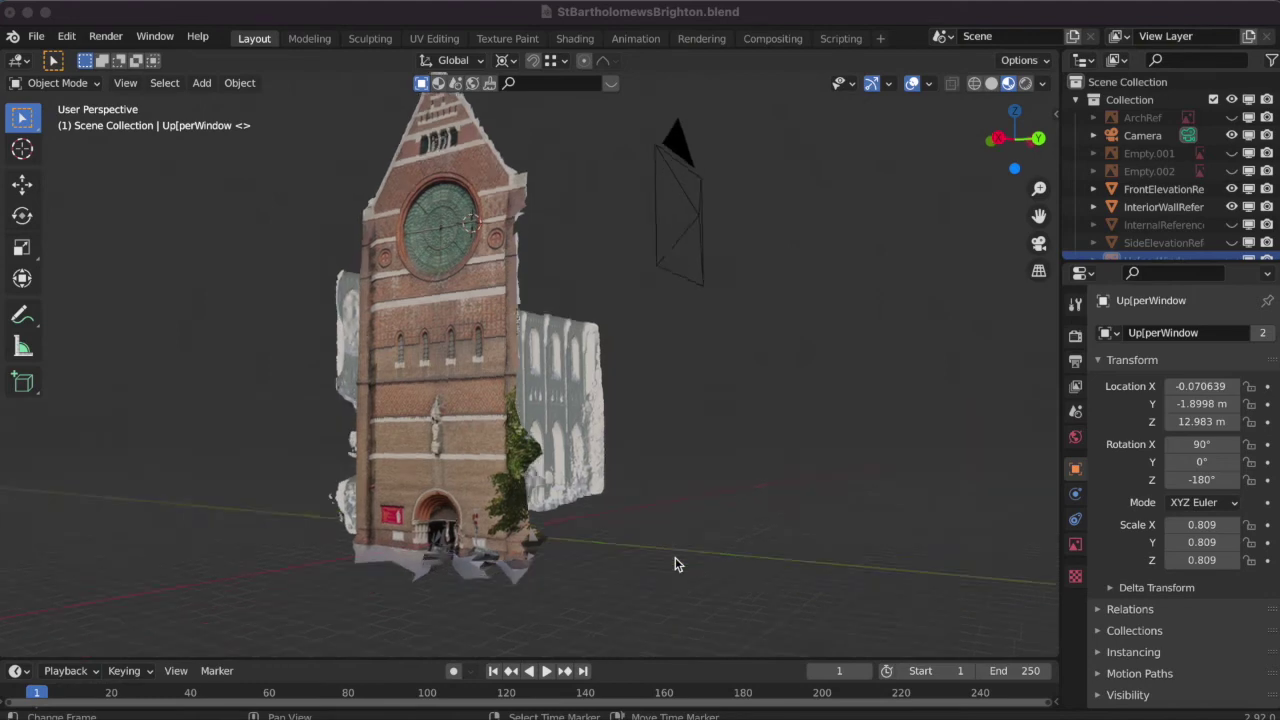
# - Examine the scanned church from the brick front elevation round to the full length of the grey interior wall
pyautogui.click(676, 562)
pyautogui.keyDown('ctrl'); pyautogui.scroll(2, 676, 563); pyautogui.keyUp('ctrl')
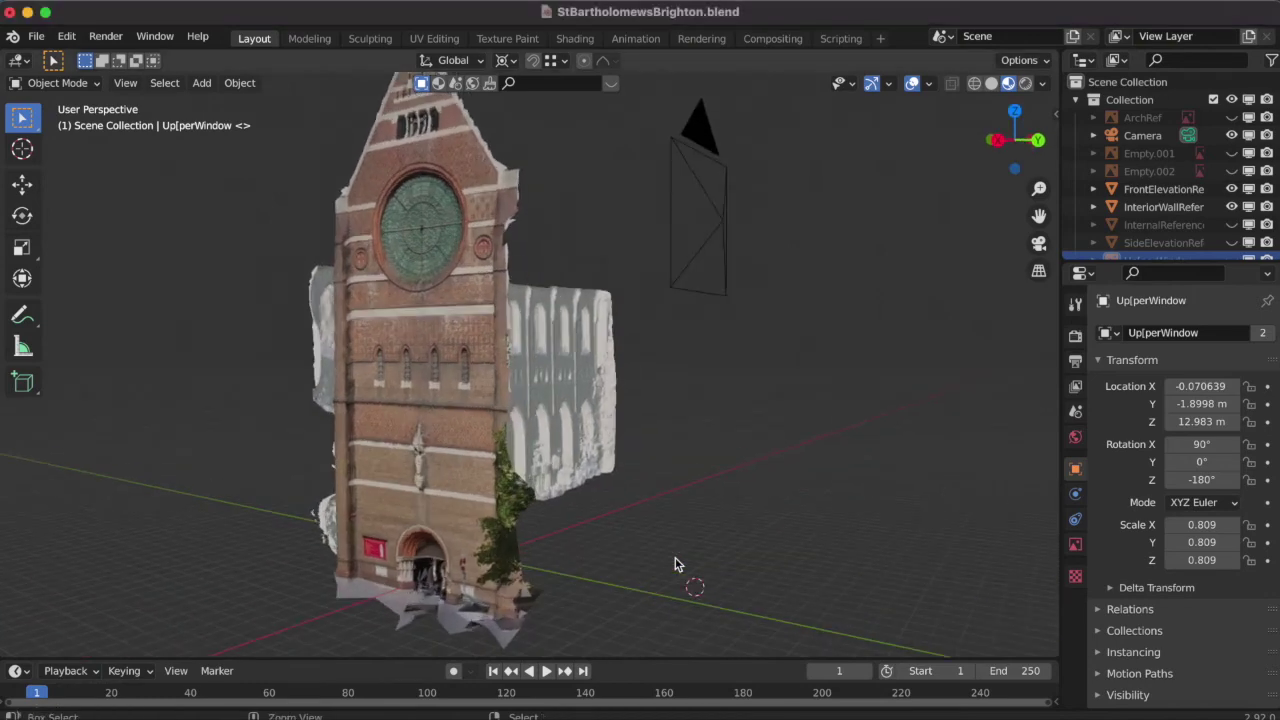
pyautogui.keyDown('ctrl'); pyautogui.scroll(-1, 676, 563); pyautogui.keyUp('ctrl')
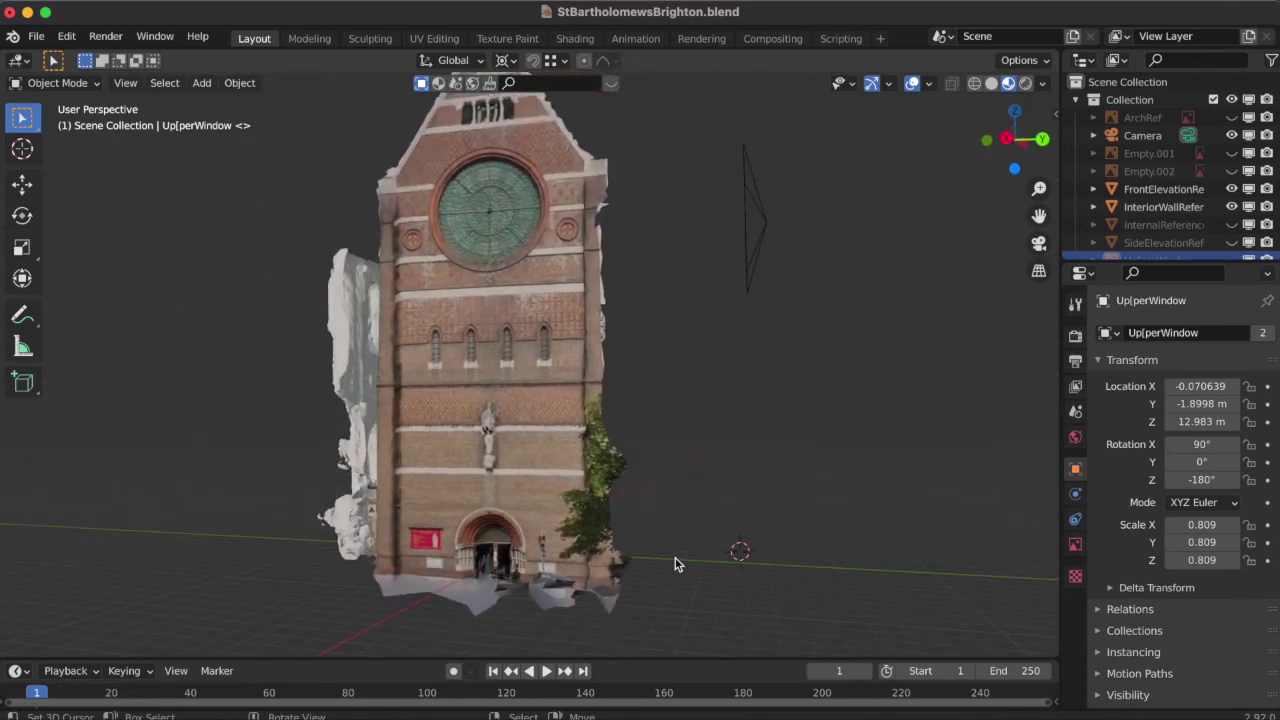
pyautogui.hscroll(8, 675, 564)
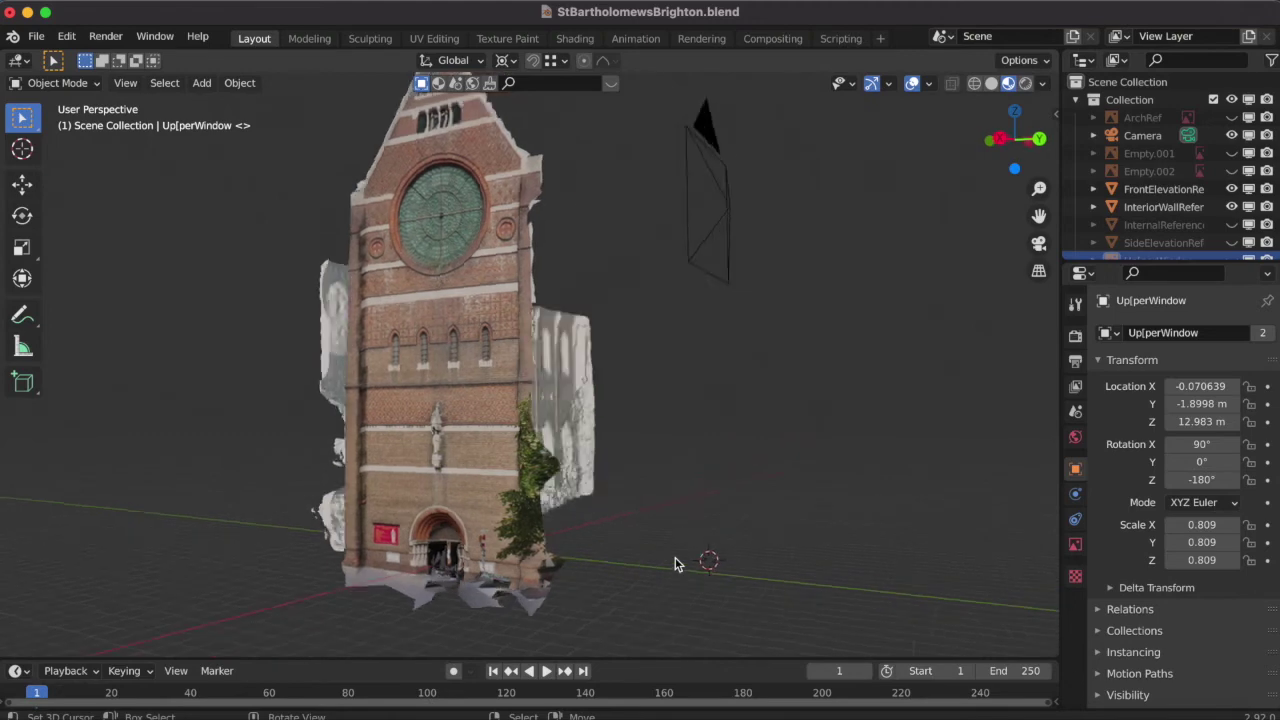
pyautogui.hscroll(8, 675, 557)
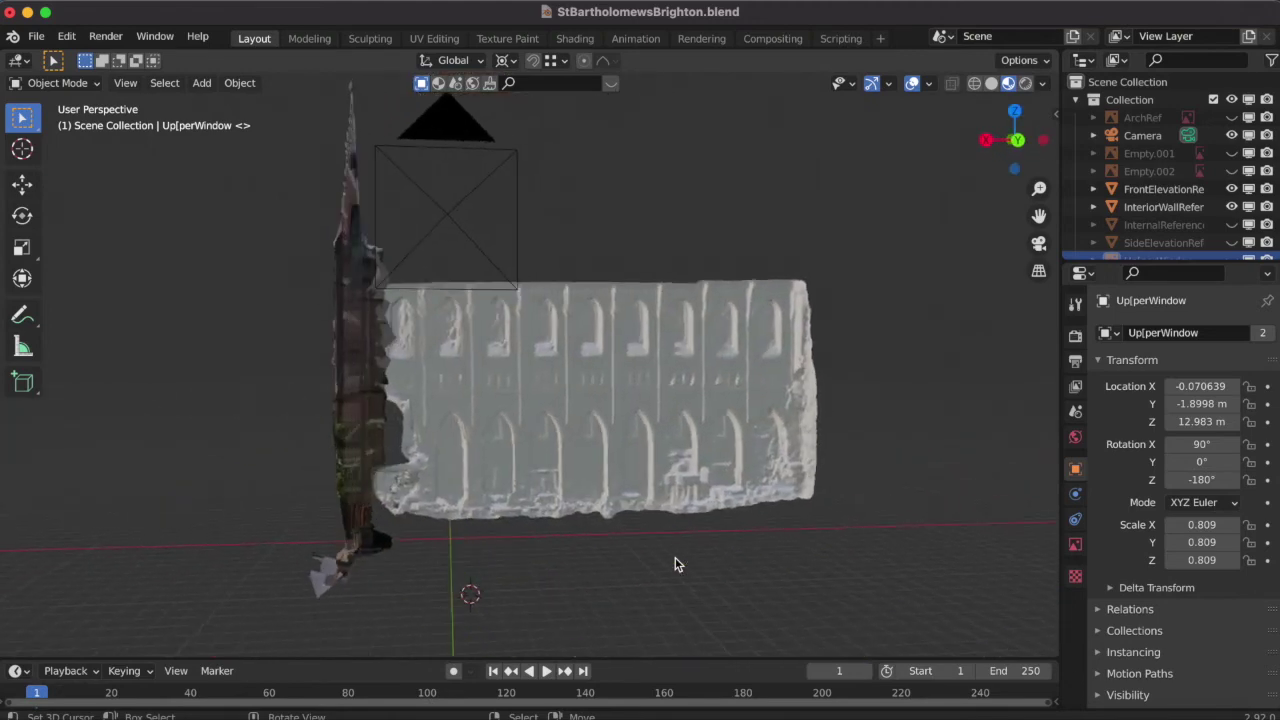
pyautogui.keyDown('ctrl'); pyautogui.scroll(4, 675, 558); pyautogui.keyUp('ctrl')
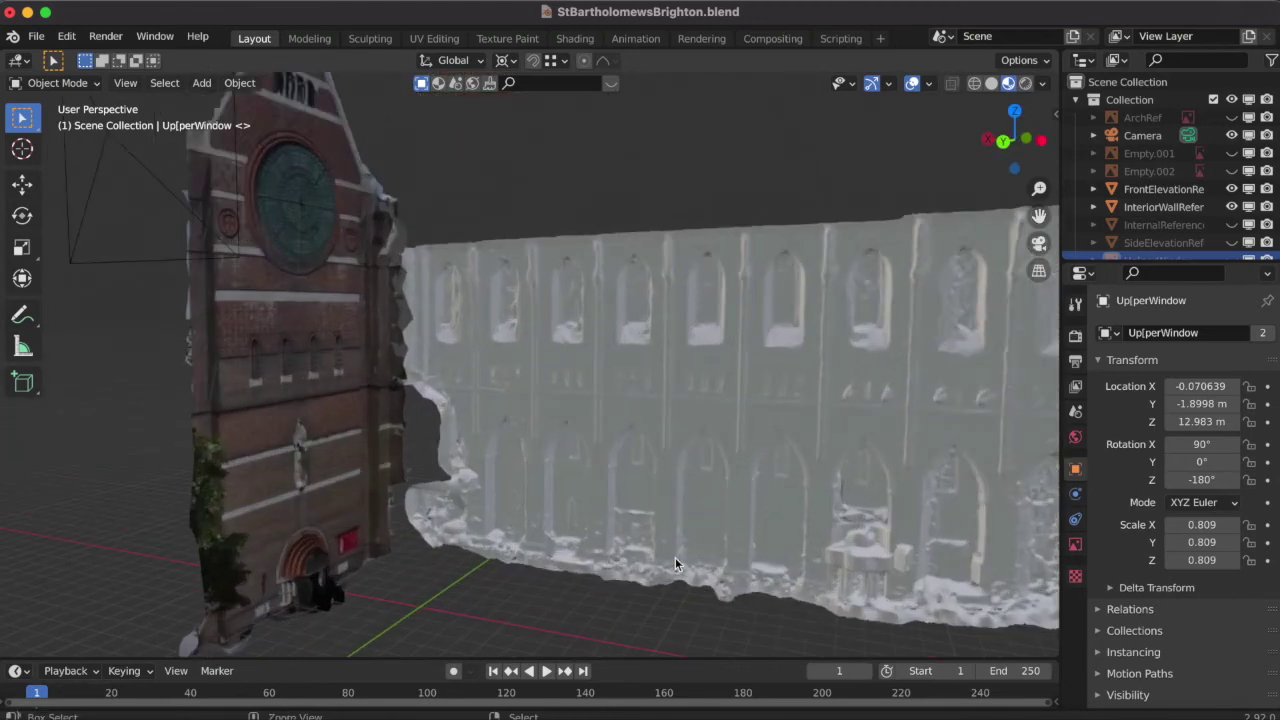
pyautogui.keyDown('shift'); pyautogui.hscroll(5, 675, 564); pyautogui.keyUp('shift')
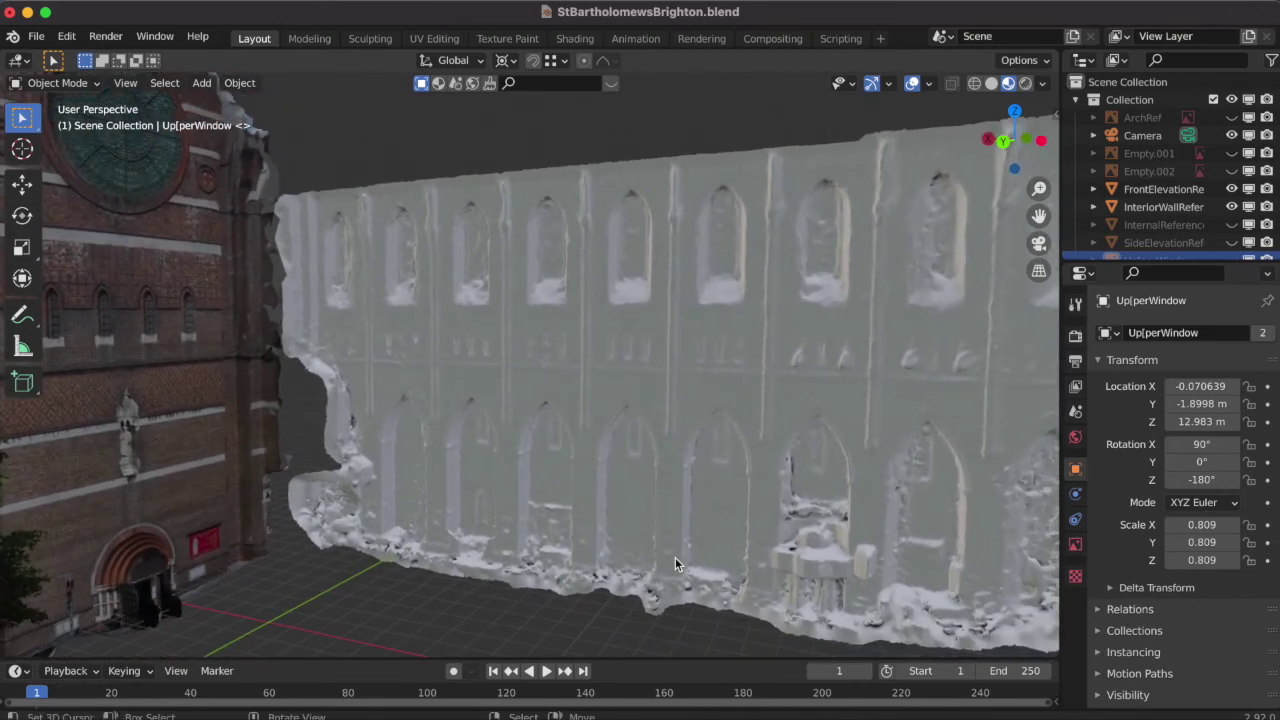
pyautogui.hscroll(-6, 675, 557)
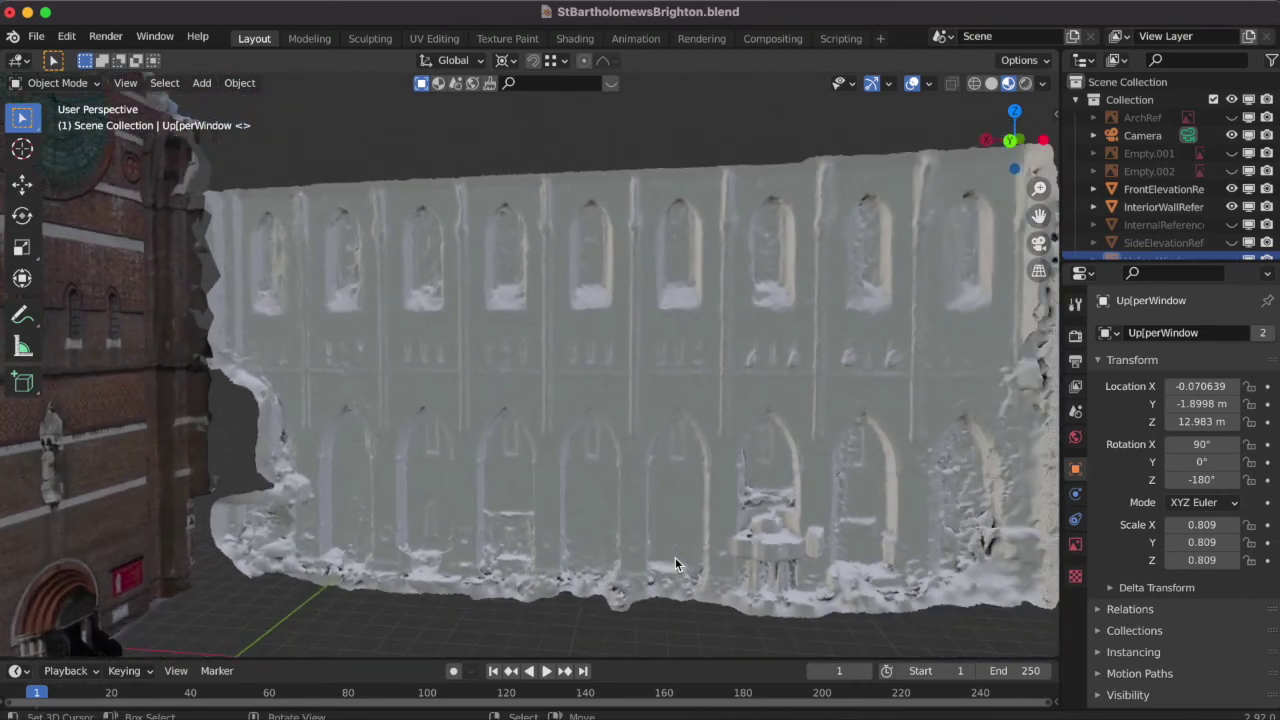
pyautogui.hscroll(-3, 675, 557)
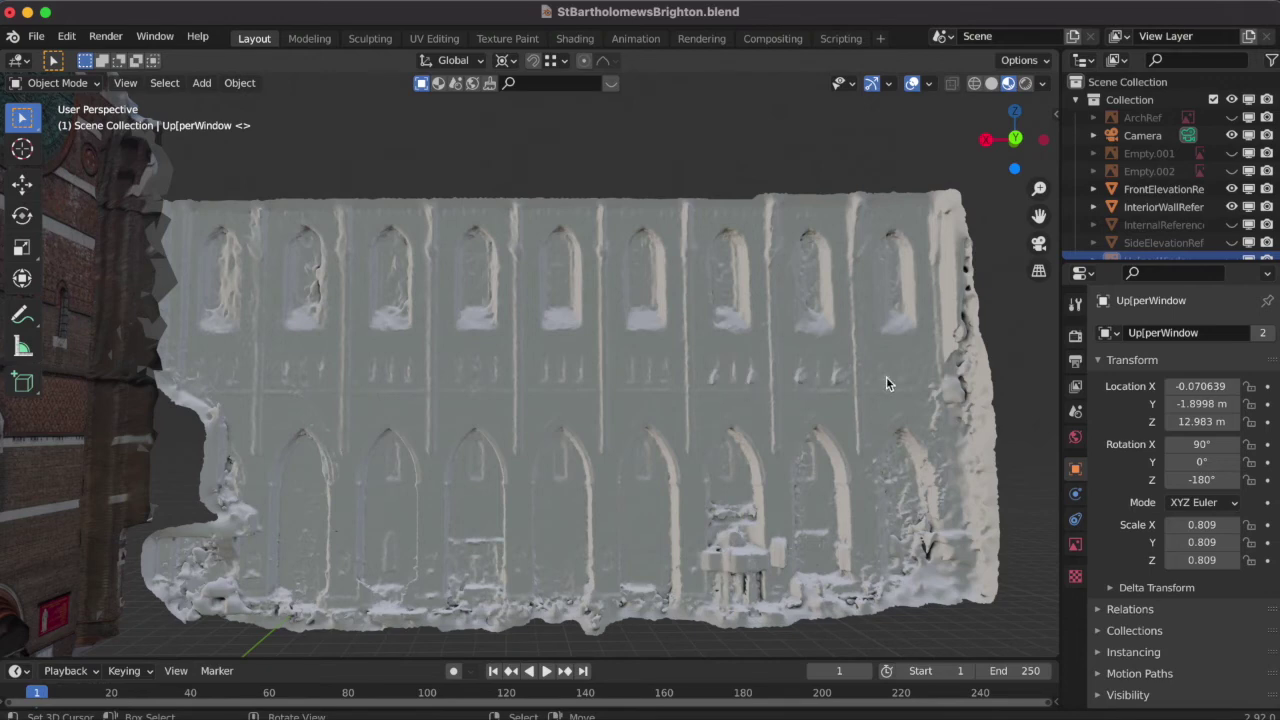
pyautogui.scroll(-3, 886, 376)
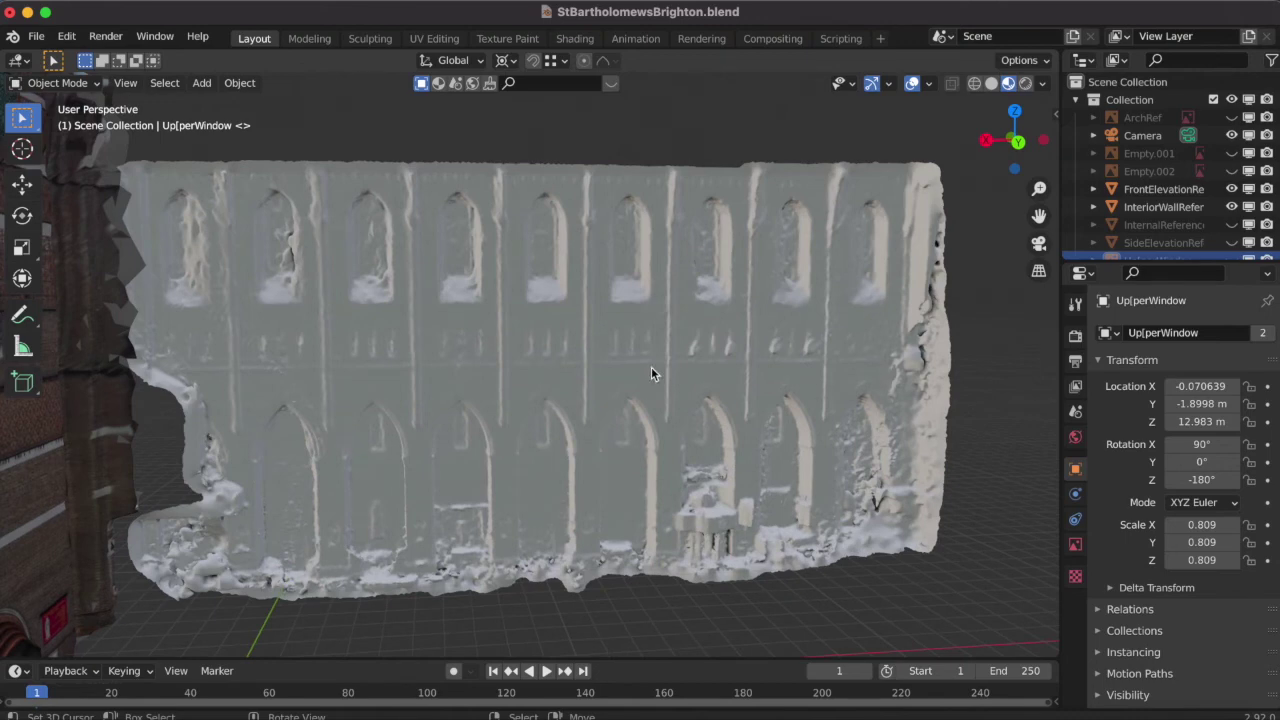
pyautogui.hscroll(-4, 651, 366)
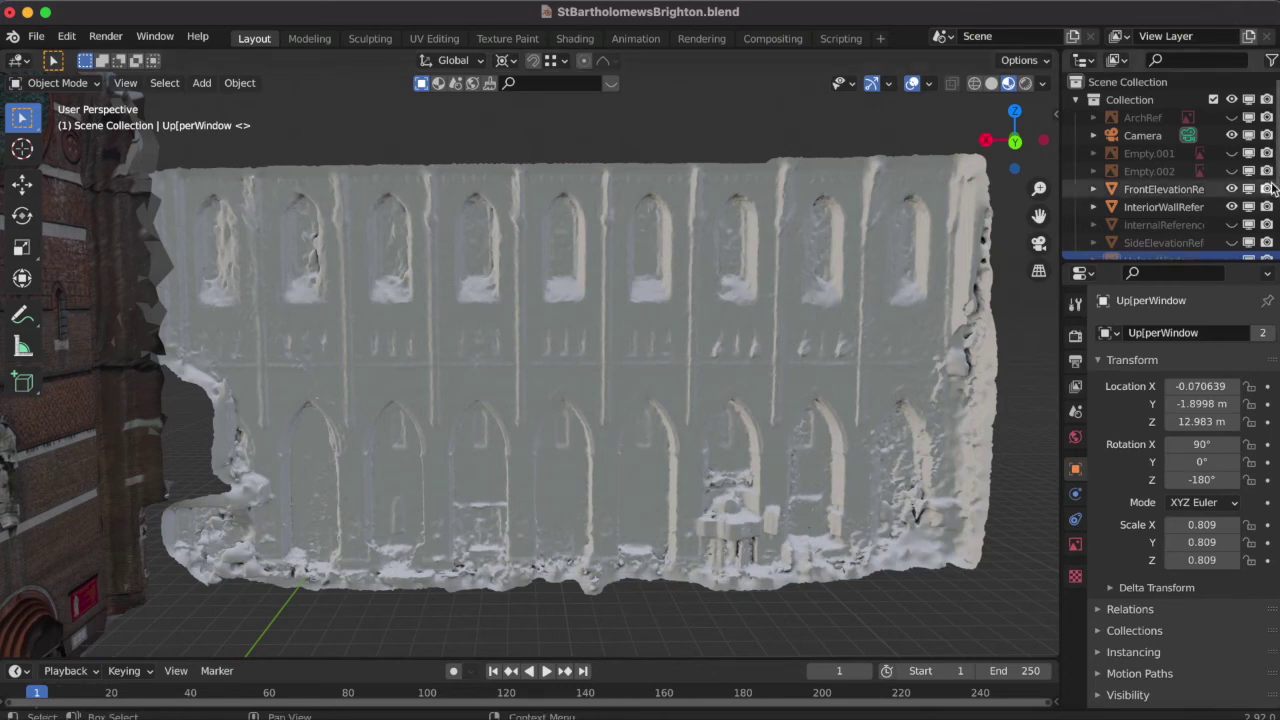
pyautogui.scroll(-4, 1149, 163)
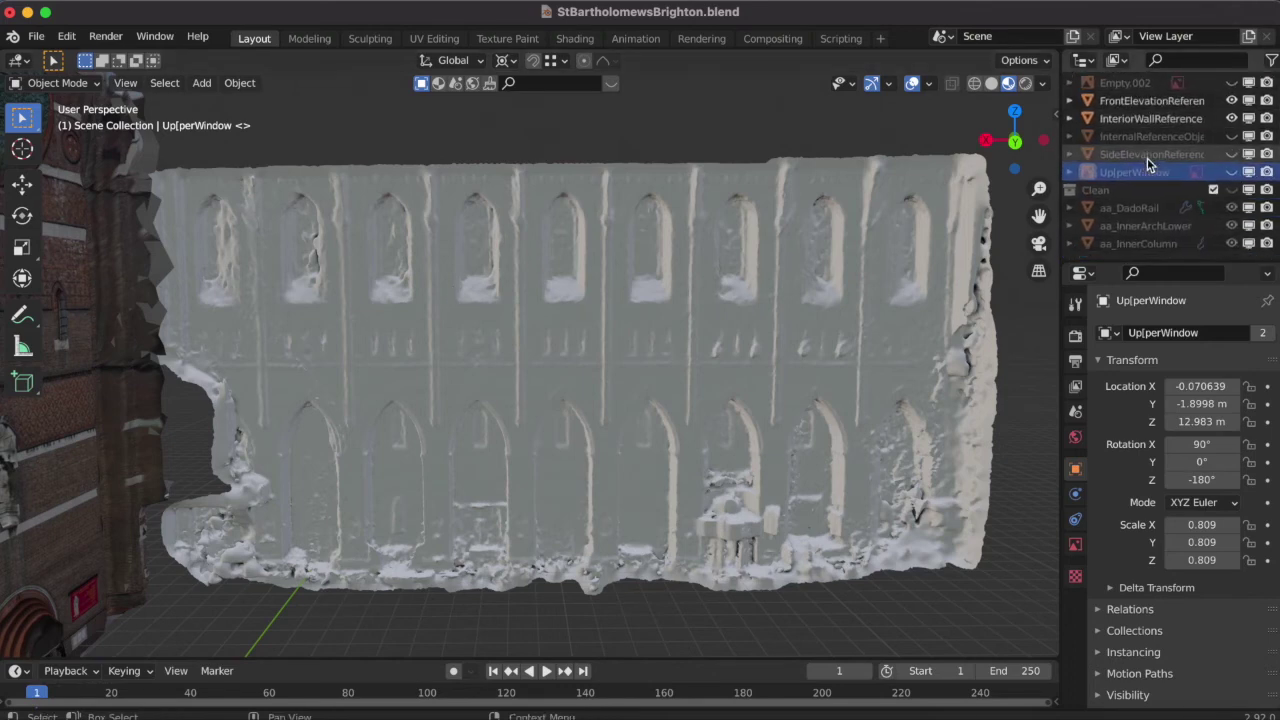
pyautogui.click(1233, 199)
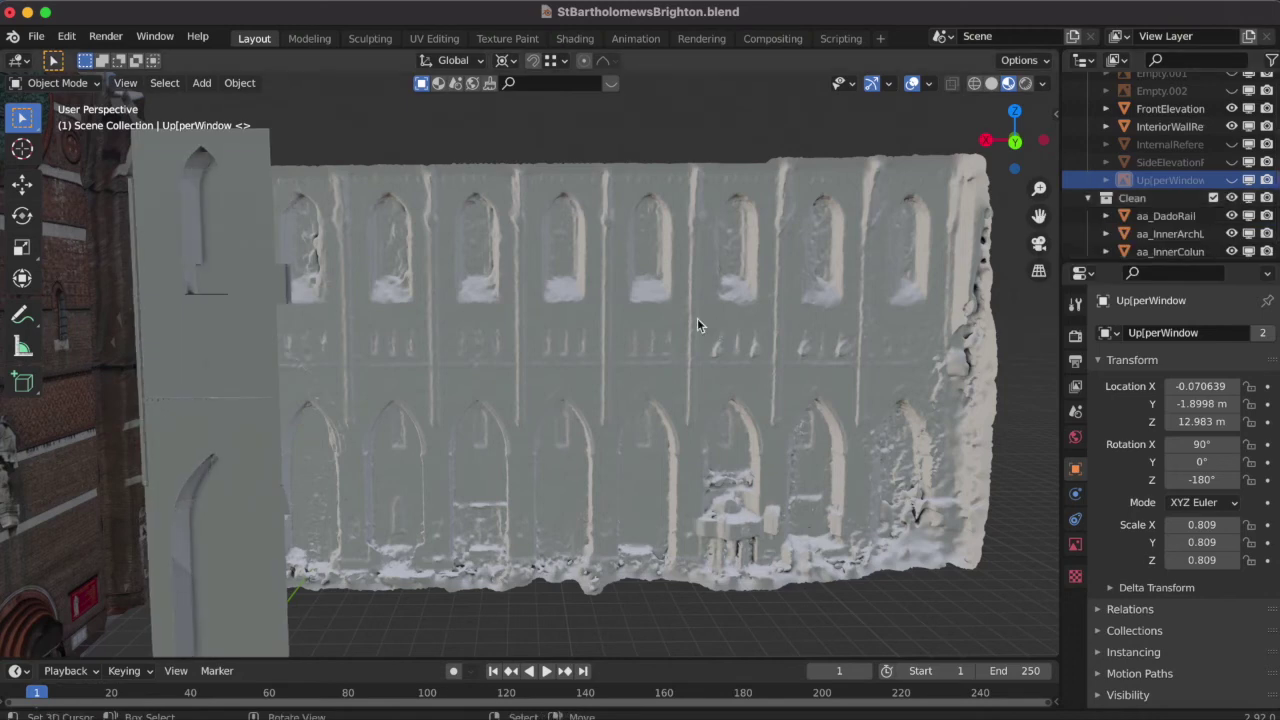
pyautogui.click(1233, 199)
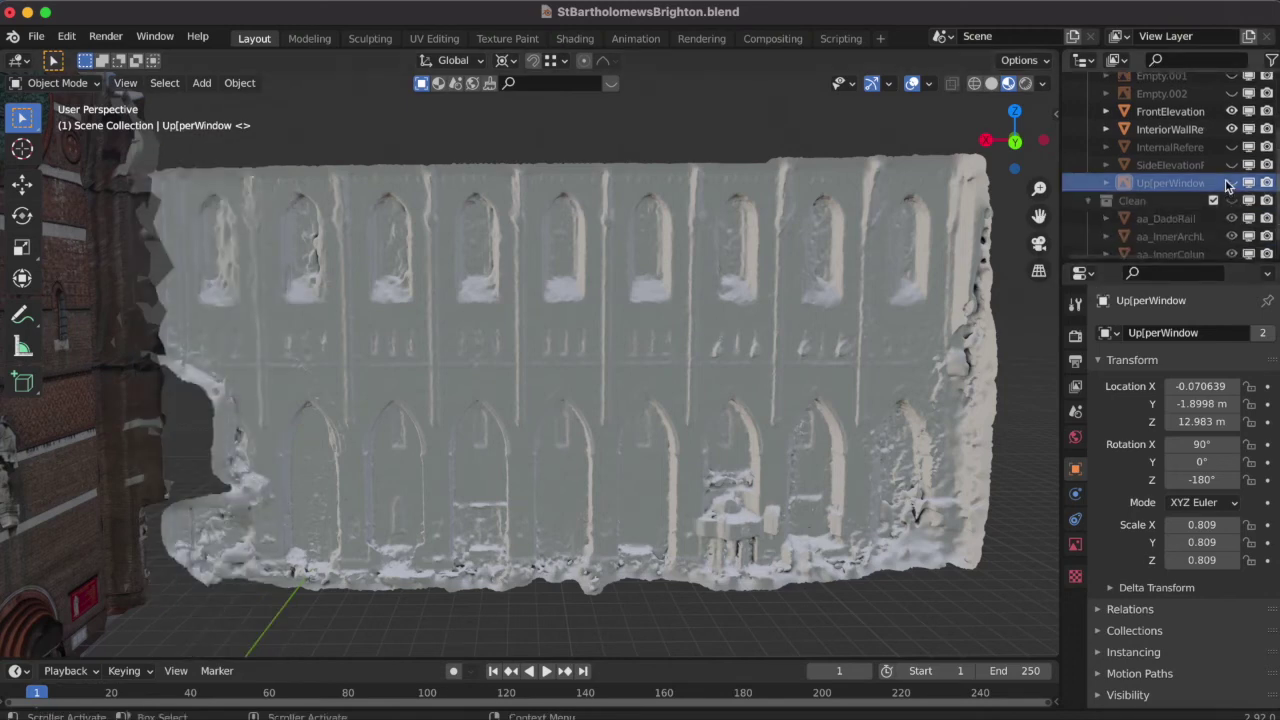
# - Unhide the ArchRef reference image and bring the whole picture into view in front of the interior wall
pyautogui.scroll(4, 1232, 170)
pyautogui.click(1232, 117)
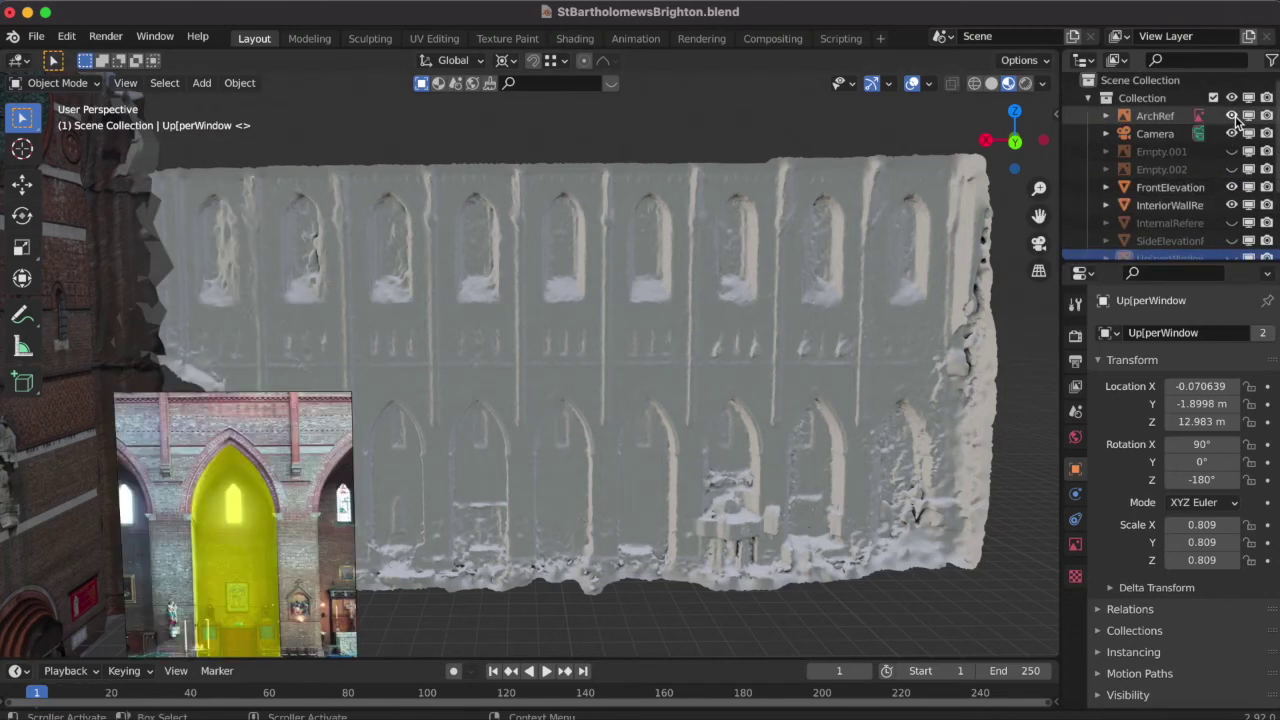
pyautogui.hscroll(-3, 341, 492)
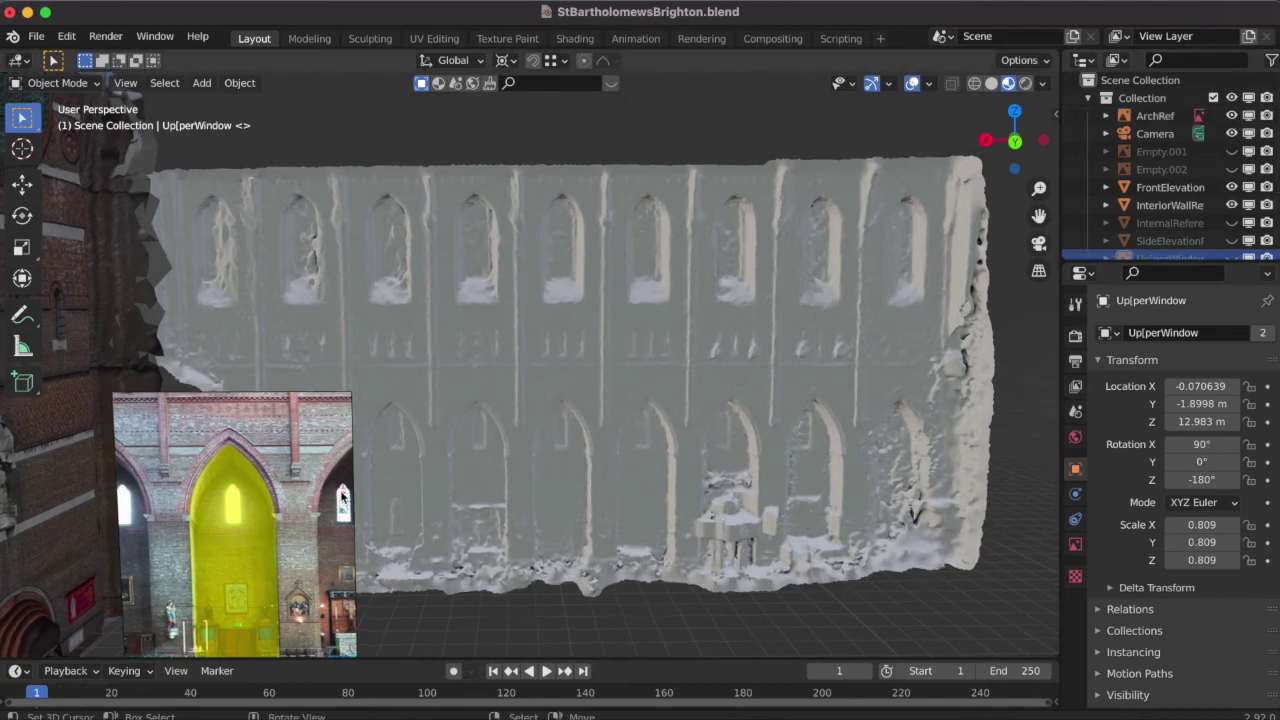
pyautogui.moveTo(343, 495); pyautogui.dragTo(344, 492, button='middle')
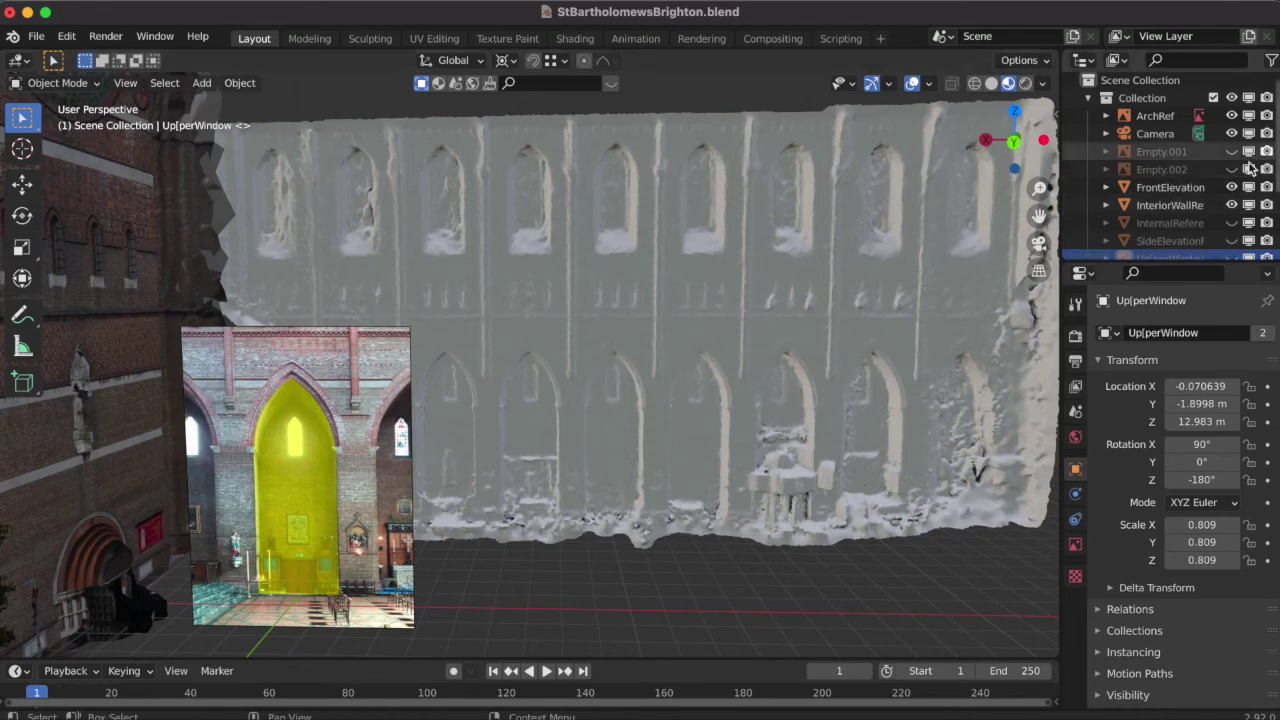
# - Unhide the internal reference scan, and briefly show the side elevation reference before hiding it again
pyautogui.click(1232, 223)
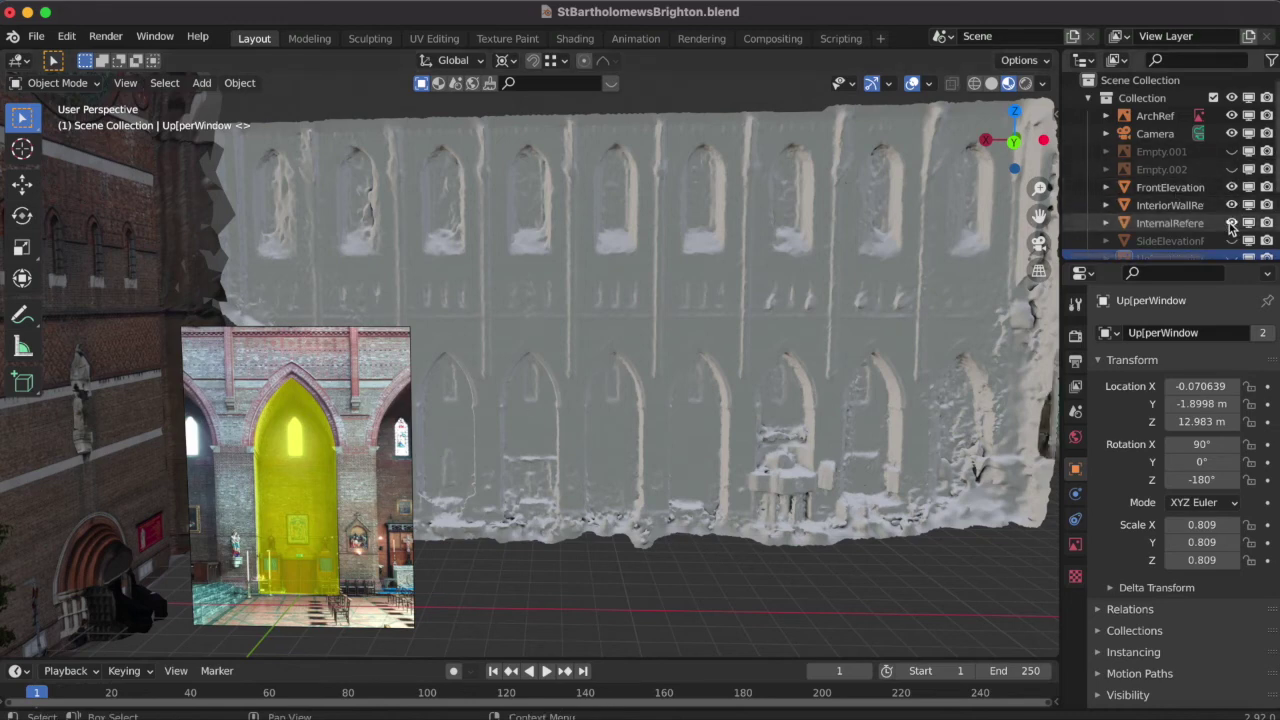
pyautogui.click(1232, 240)
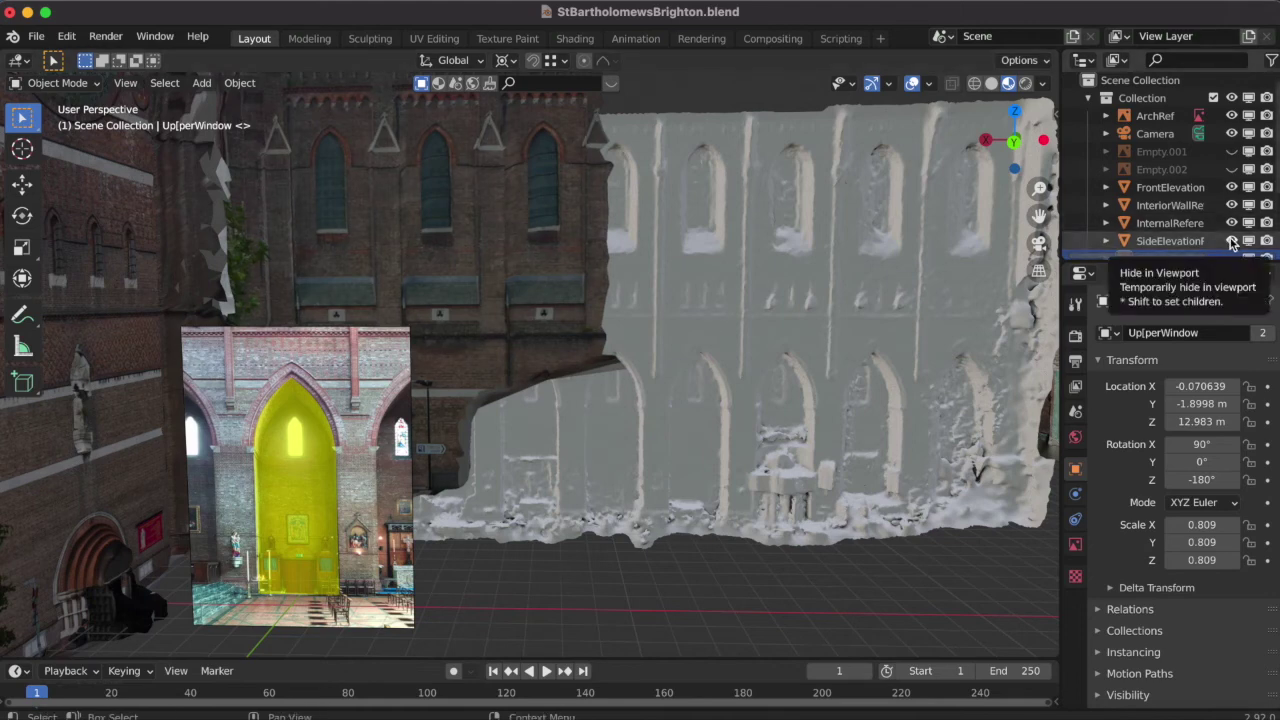
pyautogui.click(1232, 241)
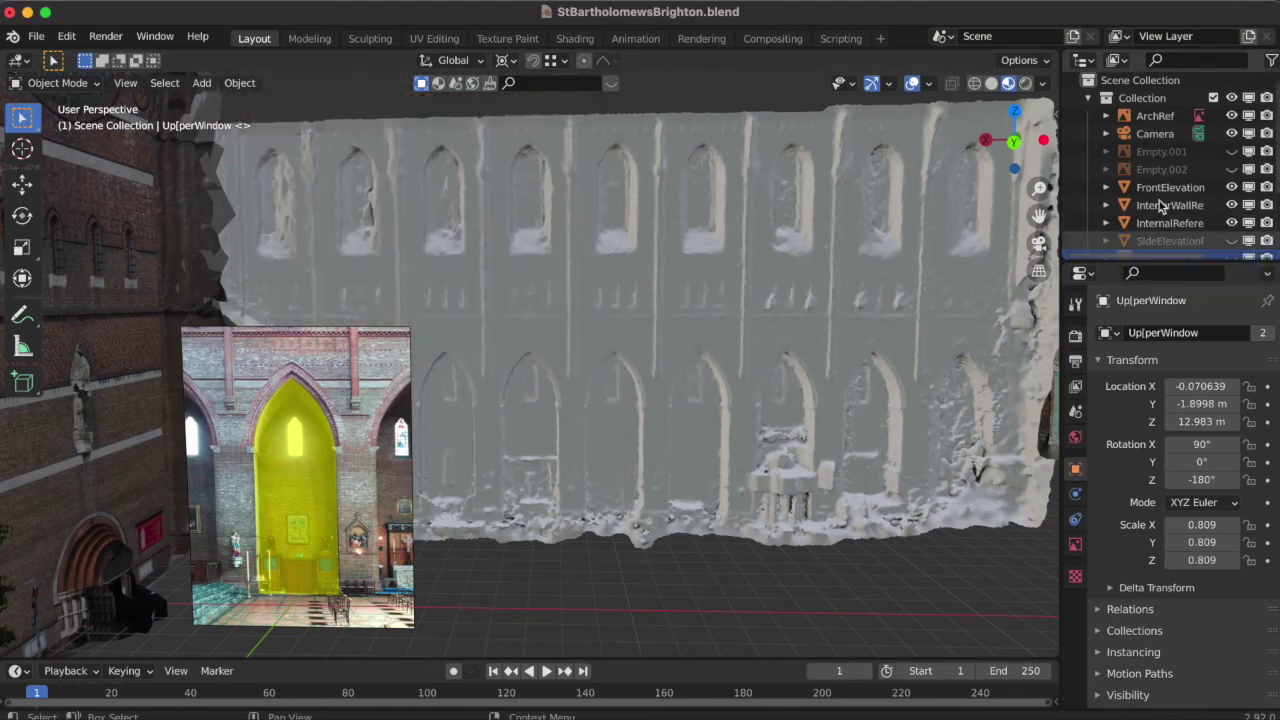
# - Unhide the Empty.001 and Empty.002 reference images and view the whole set of church references together
pyautogui.scroll(-3, 1165, 207)
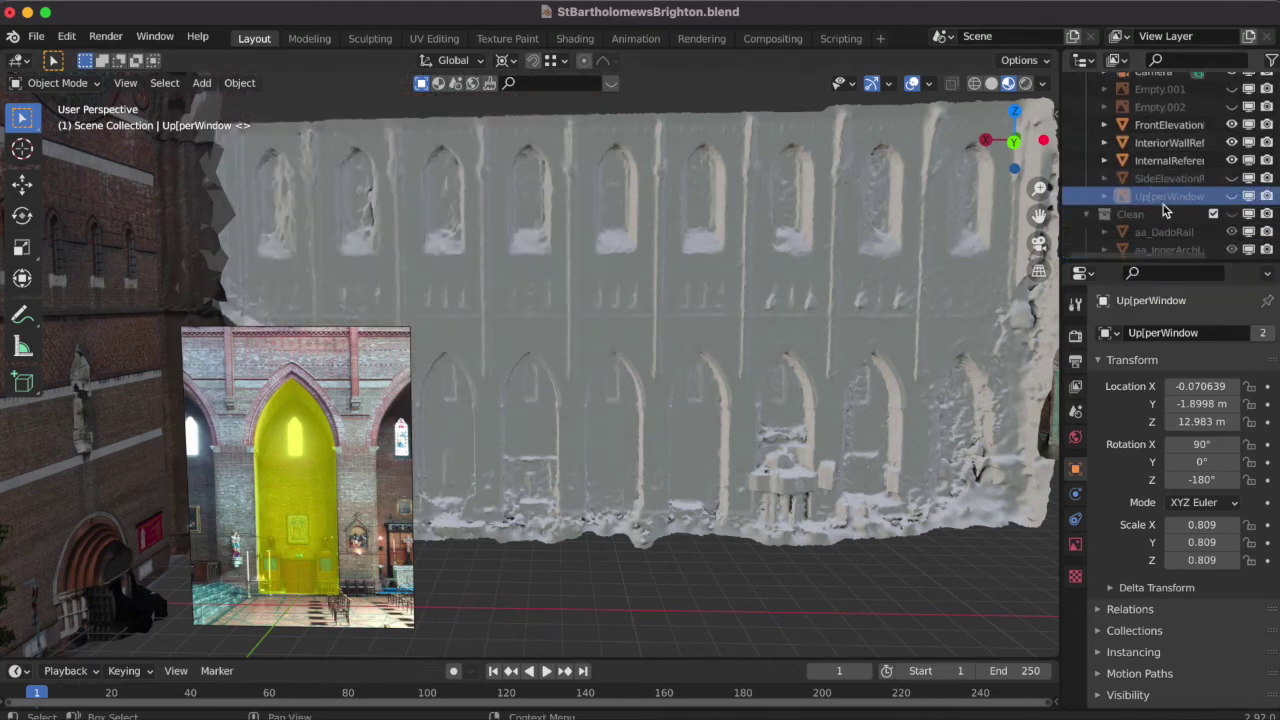
pyautogui.scroll(3, 1233, 155)
pyautogui.click(1232, 150)
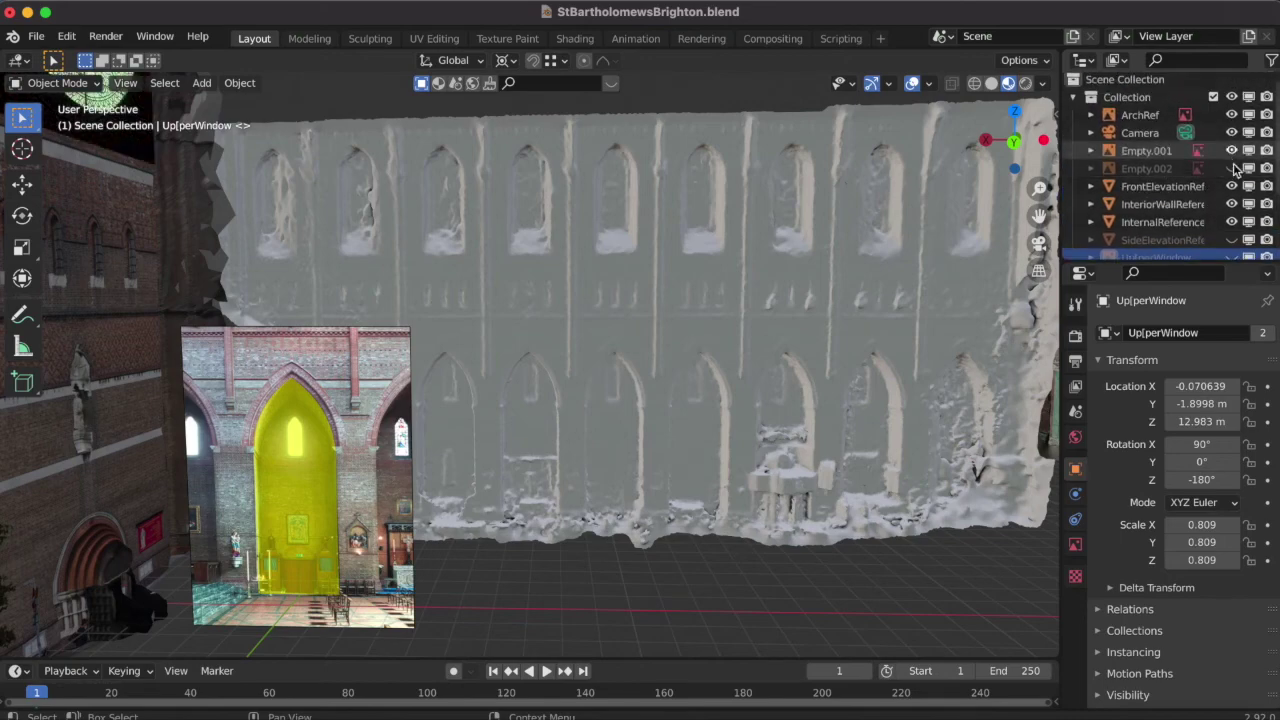
pyautogui.click(1232, 168)
pyautogui.keyDown('ctrl'); pyautogui.scroll(-3, 695, 279); pyautogui.keyUp('ctrl')
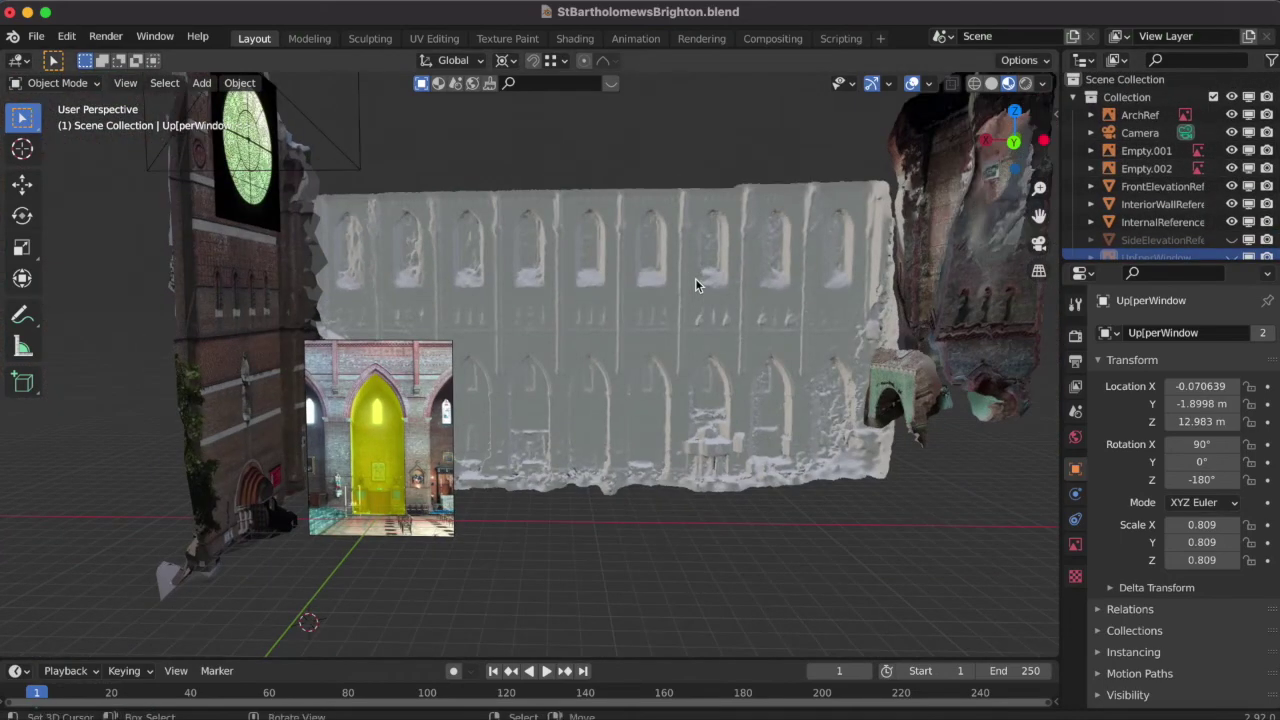
pyautogui.hscroll(-3, 695, 279)
pyautogui.hscroll(-5, 695, 279)
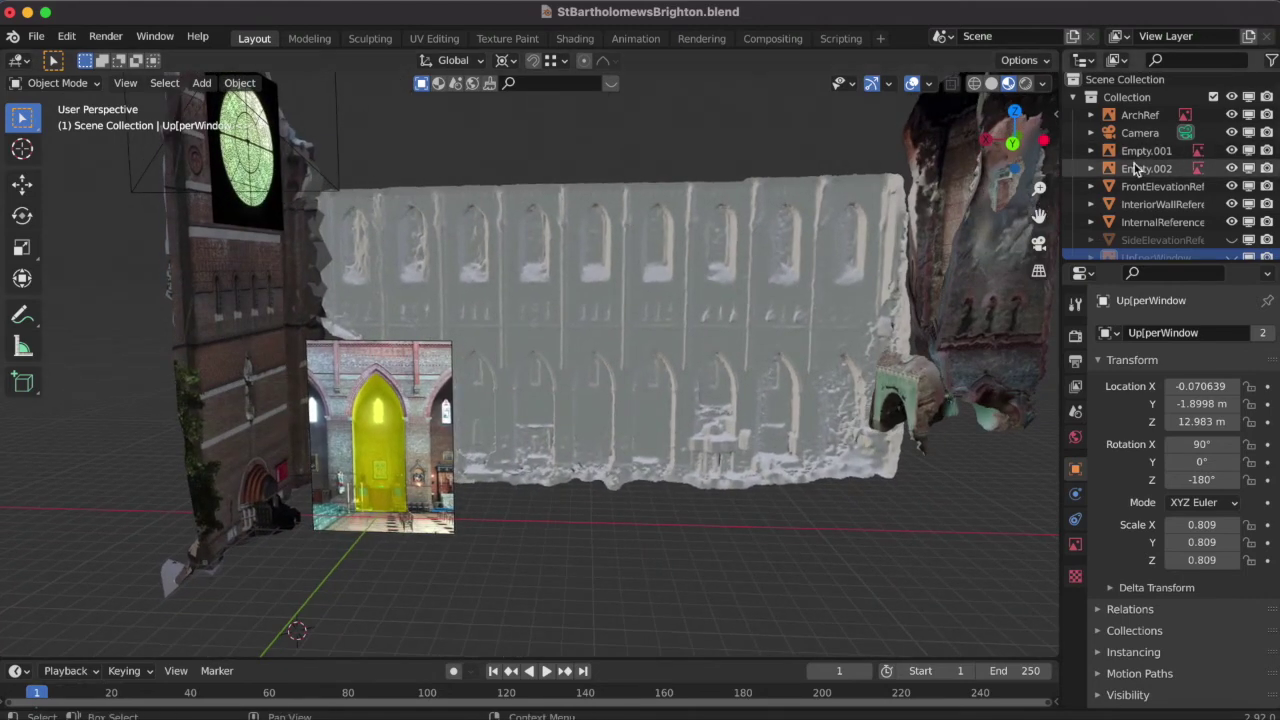
# - Unhide the Clean collection and view its modelled wall bay up close at the lower arch
pyautogui.scroll(-3, 1136, 170)
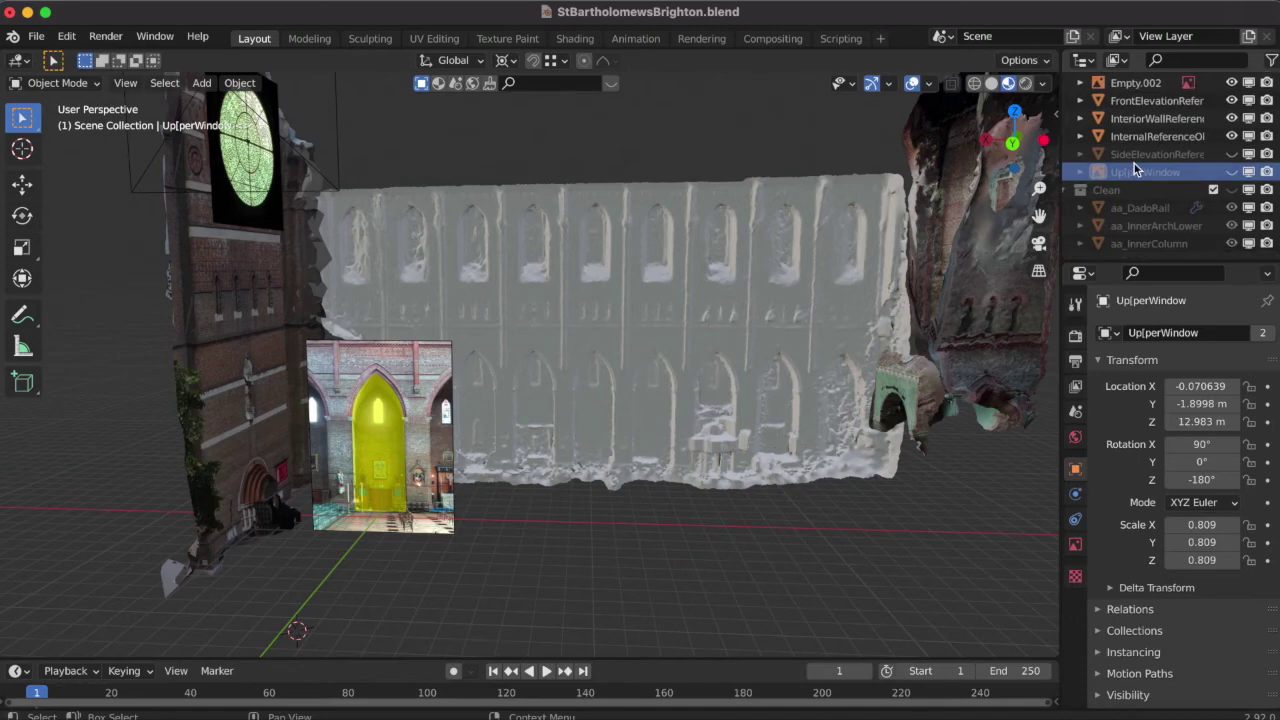
pyautogui.click(1232, 190)
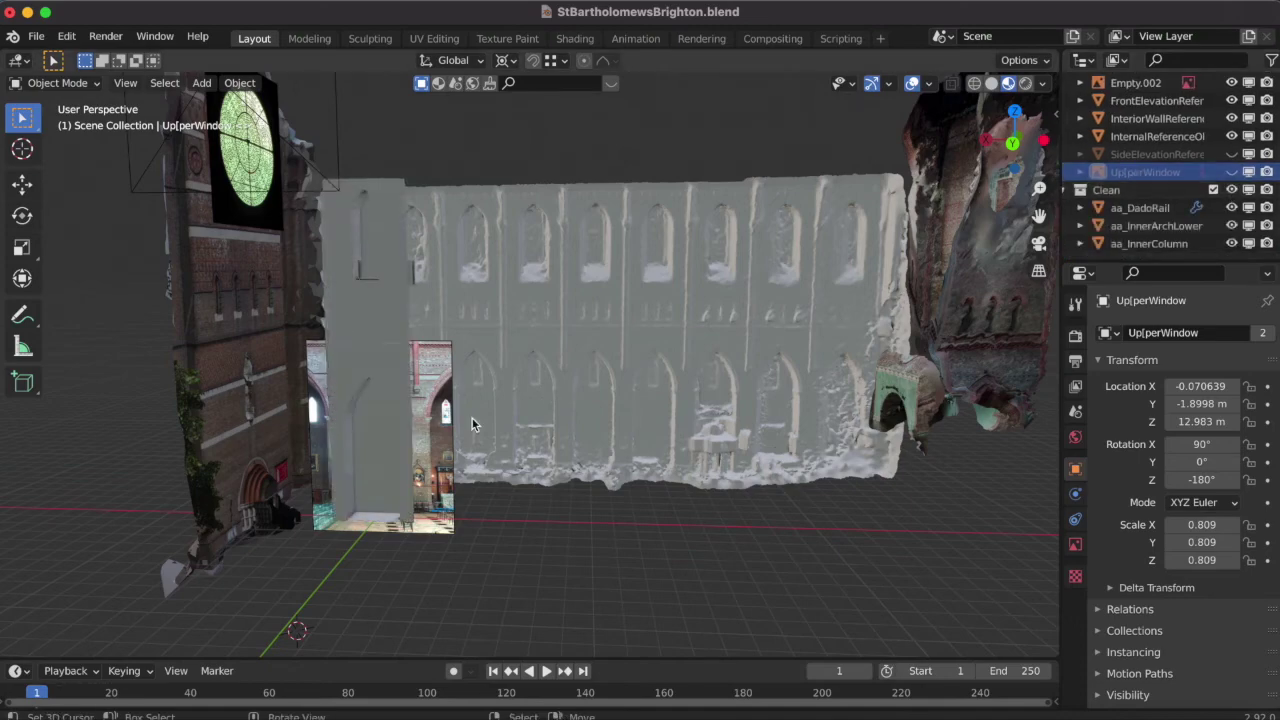
pyautogui.keyDown('ctrl'); pyautogui.scroll(8, 474, 424); pyautogui.keyUp('ctrl')
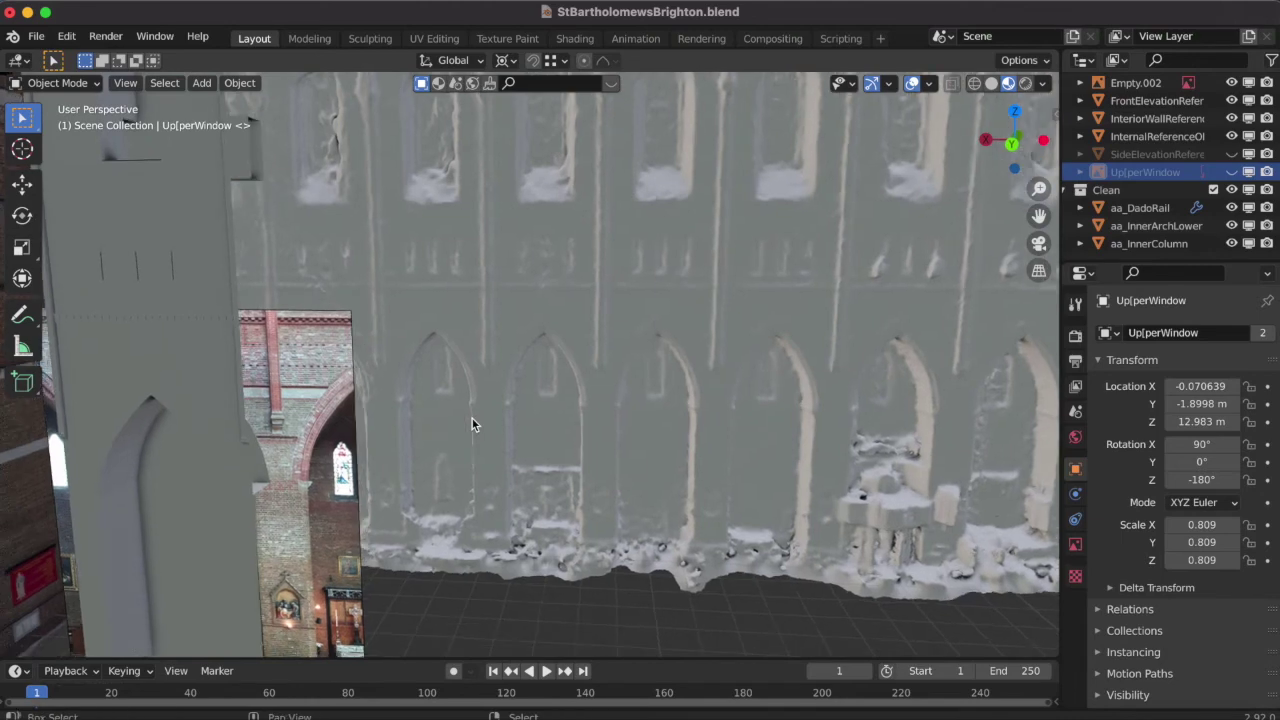
pyautogui.keyDown('shift'); pyautogui.hscroll(-4, 474, 424); pyautogui.keyUp('shift')
pyautogui.hscroll(-10, 335, 337)
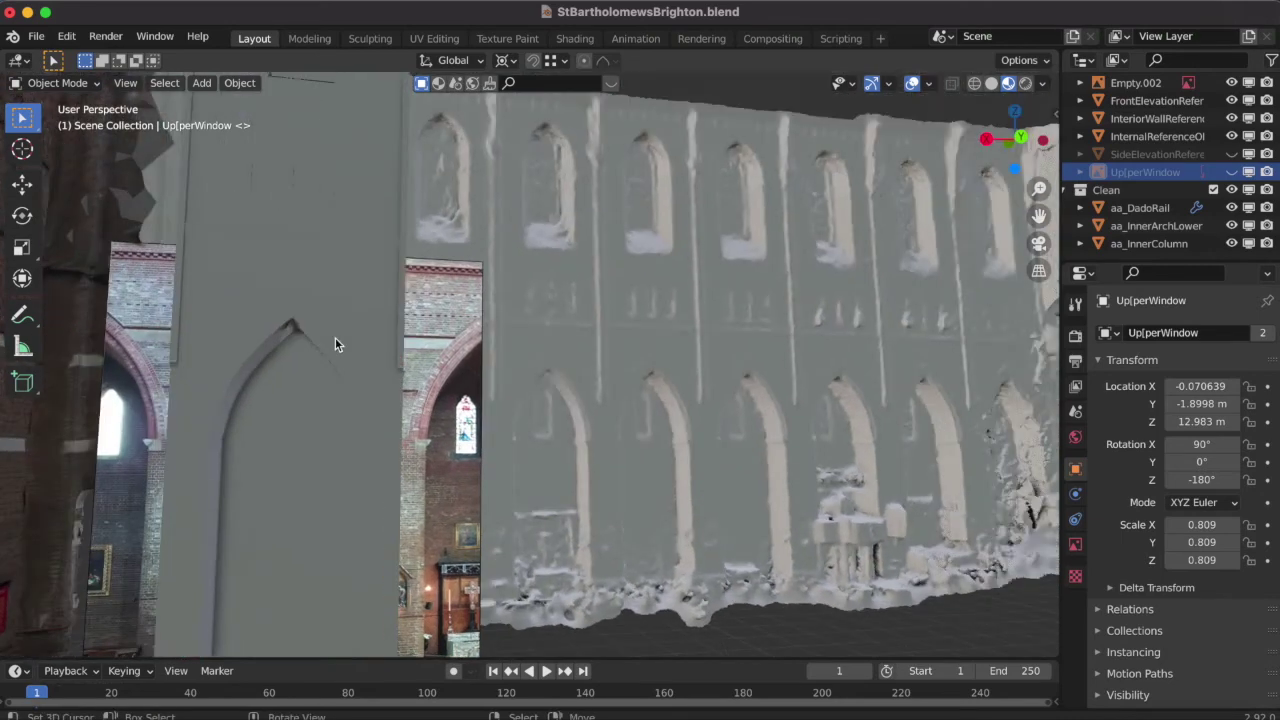
# - Examine the clean wall bay's pointed arch, upper window recess and projecting ledge against the scanned wall
pyautogui.keyDown('shift'); pyautogui.hscroll(10, 335, 337); pyautogui.keyUp('shift')
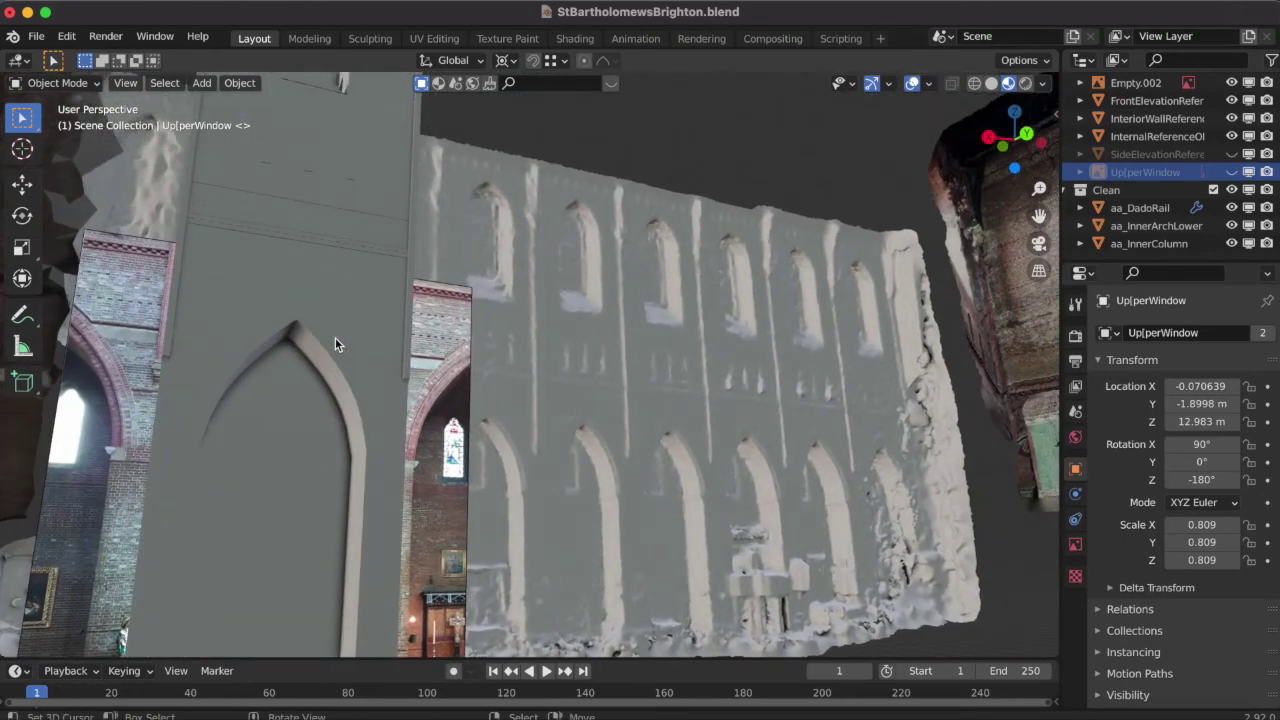
pyautogui.keyDown('shift'); pyautogui.hscroll(-10, 335, 337); pyautogui.keyUp('shift')
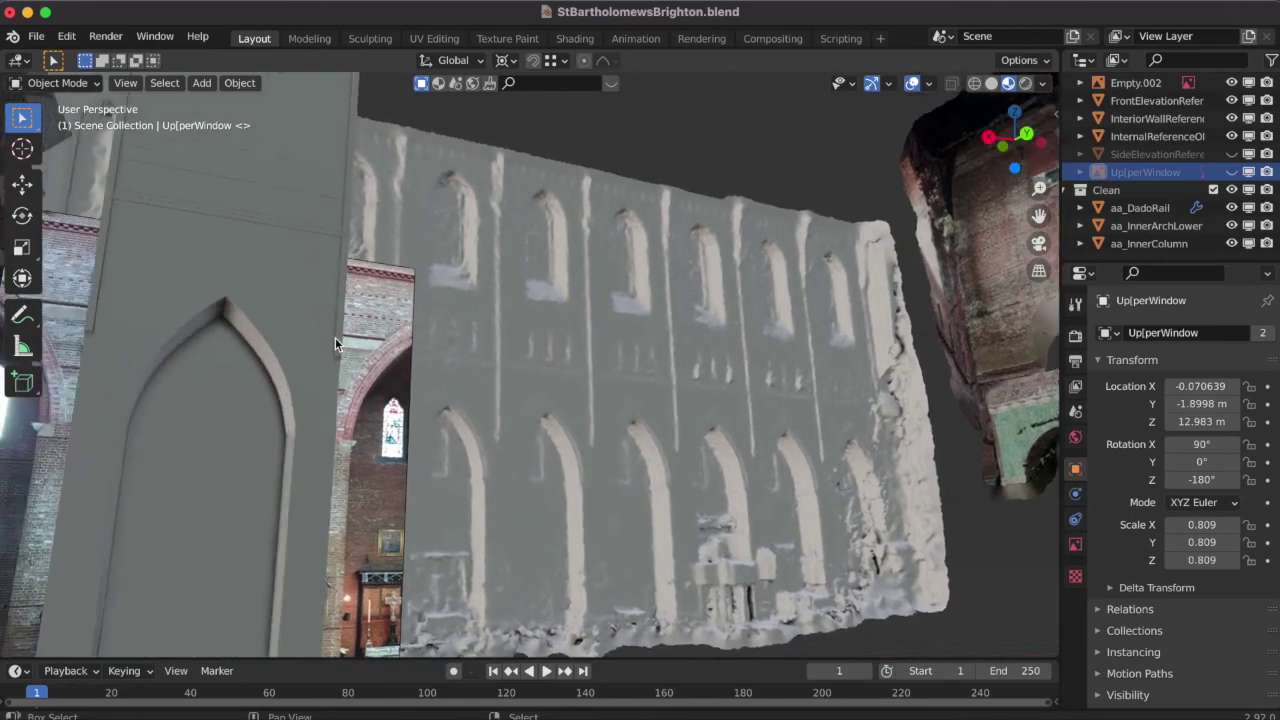
pyautogui.scroll(10, 335, 340)
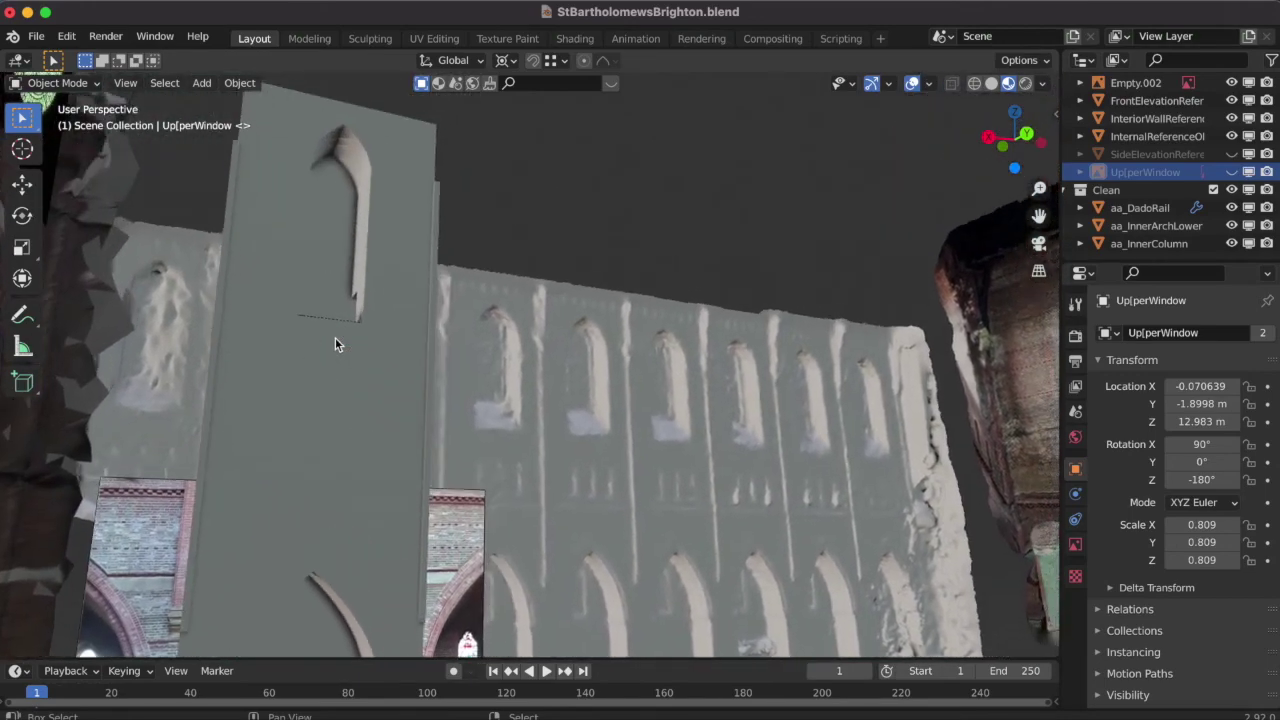
pyautogui.hscroll(-10, 335, 344)
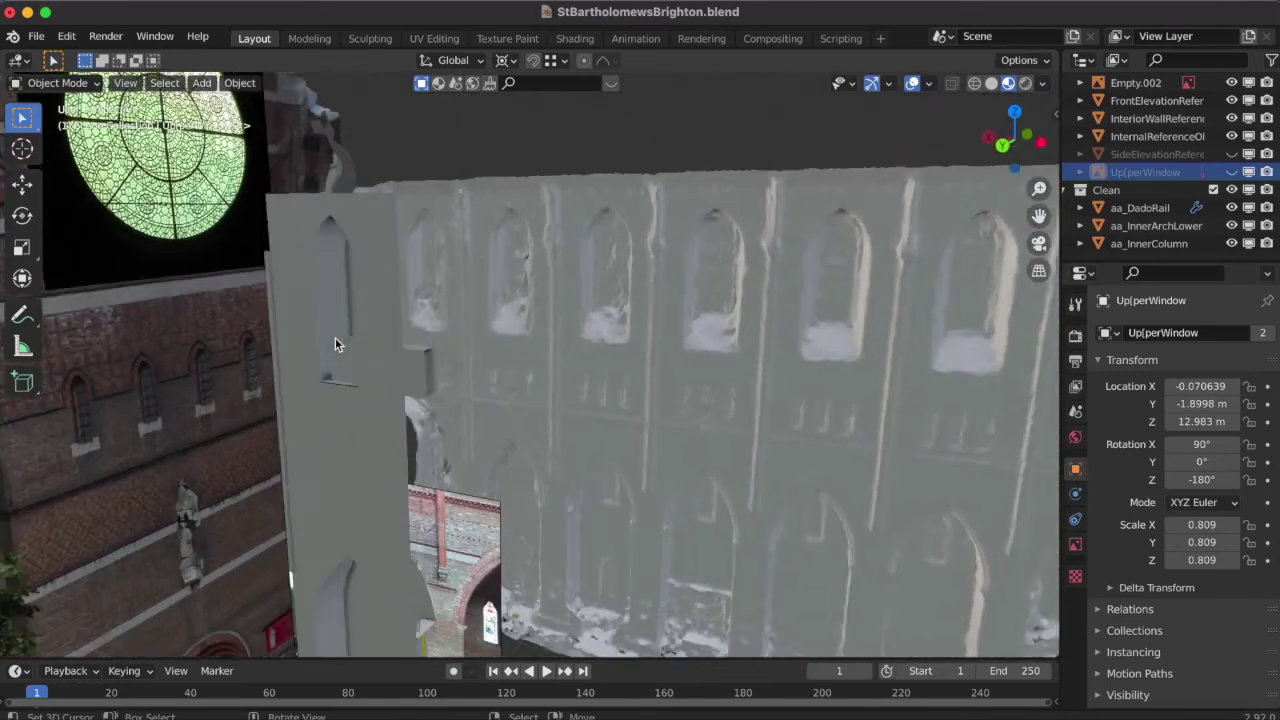
pyautogui.scroll(5, 335, 344)
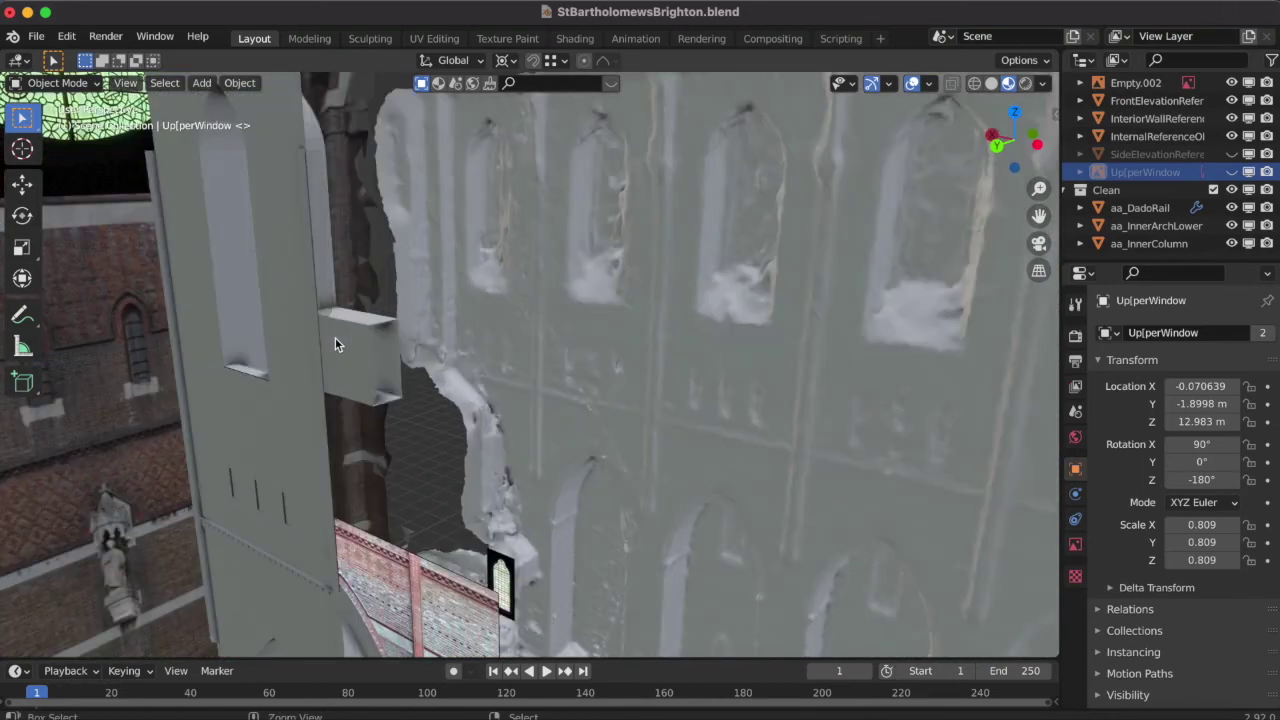
pyautogui.keyDown('shift'); pyautogui.hscroll(-10, 335, 344); pyautogui.keyUp('shift')
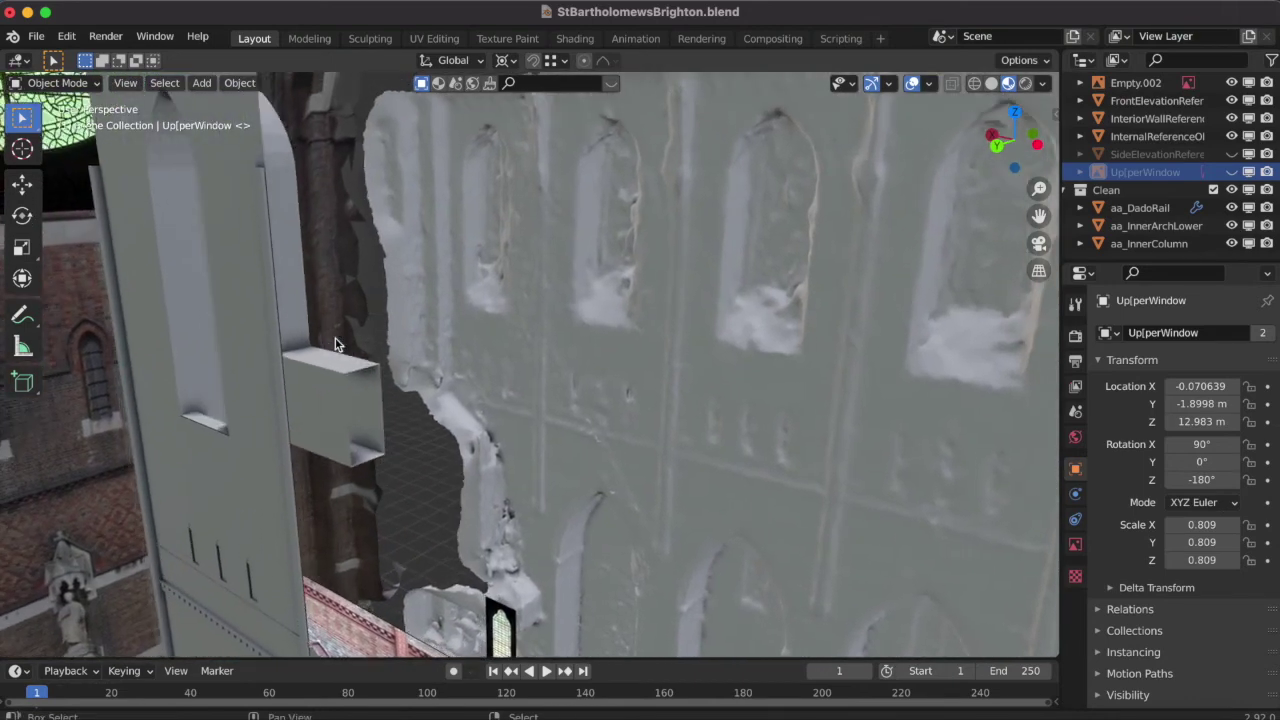
pyautogui.keyDown('shift'); pyautogui.hscroll(-10, 335, 344); pyautogui.keyUp('shift')
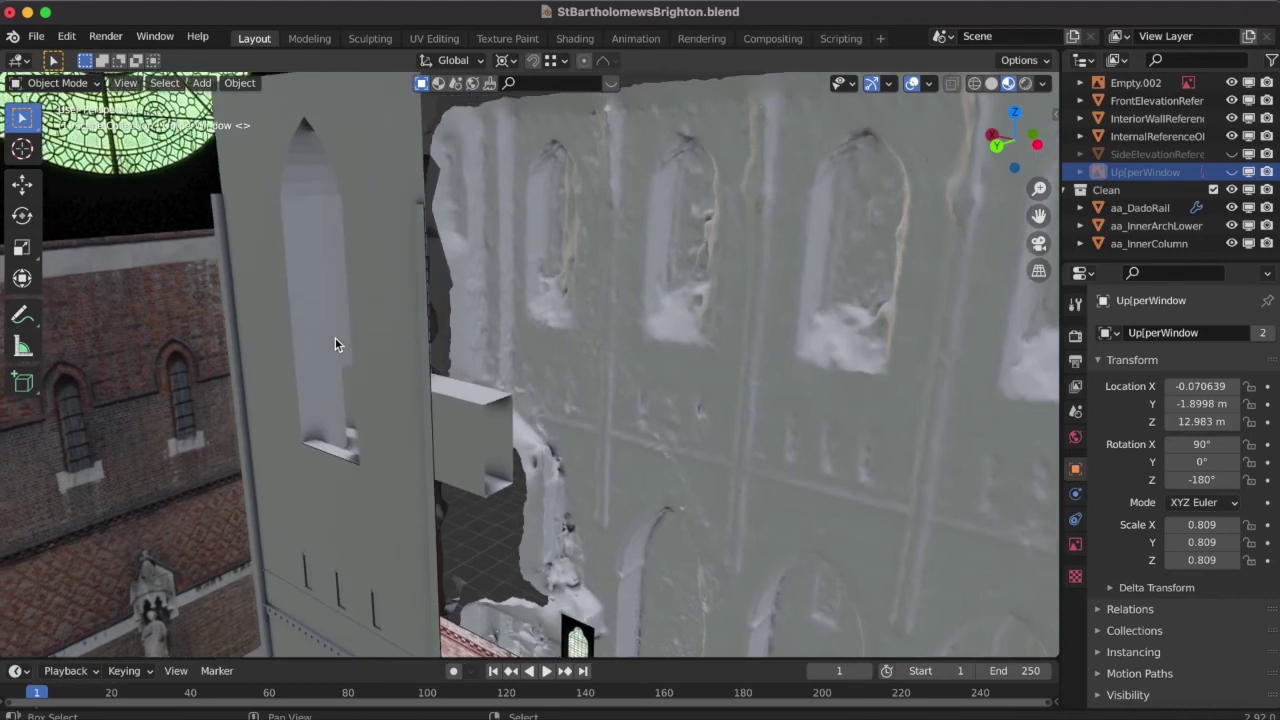
pyautogui.hscroll(5, 335, 344)
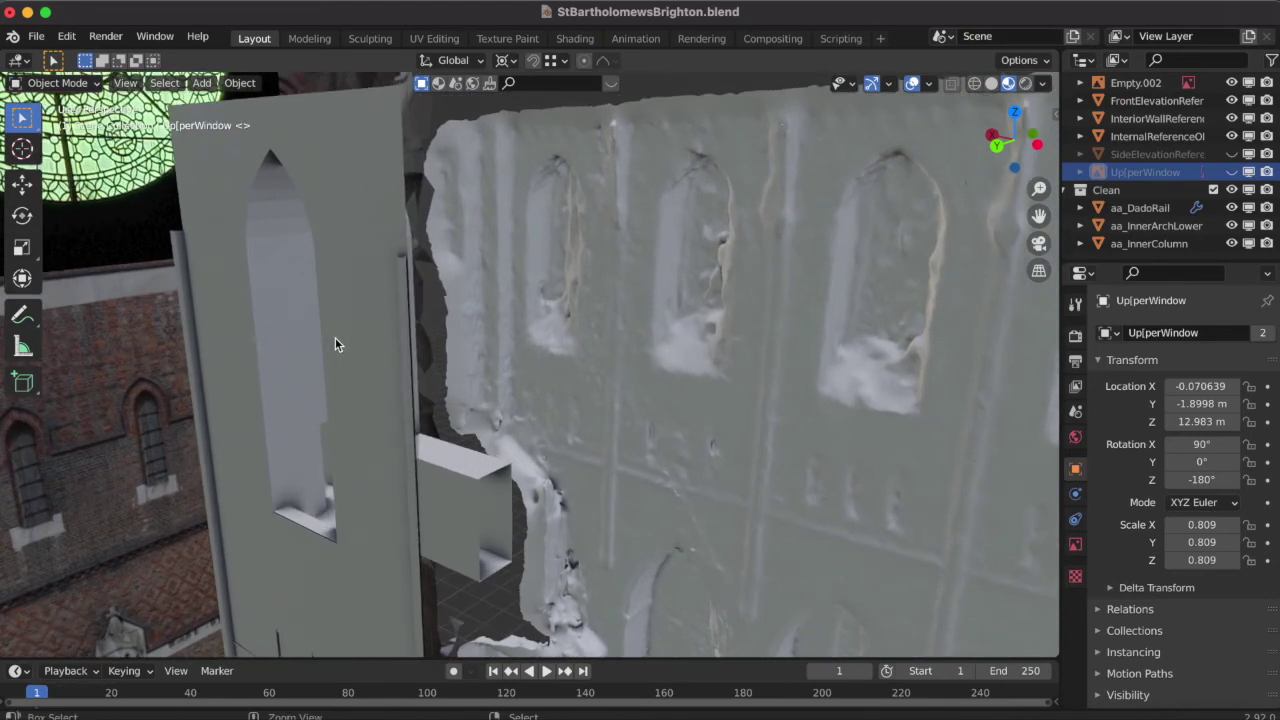
# - Examine the clean wall bay's upper window recess and projecting block from the front and edge-on, beside the scanned windows
pyautogui.hscroll(5, 335, 344)
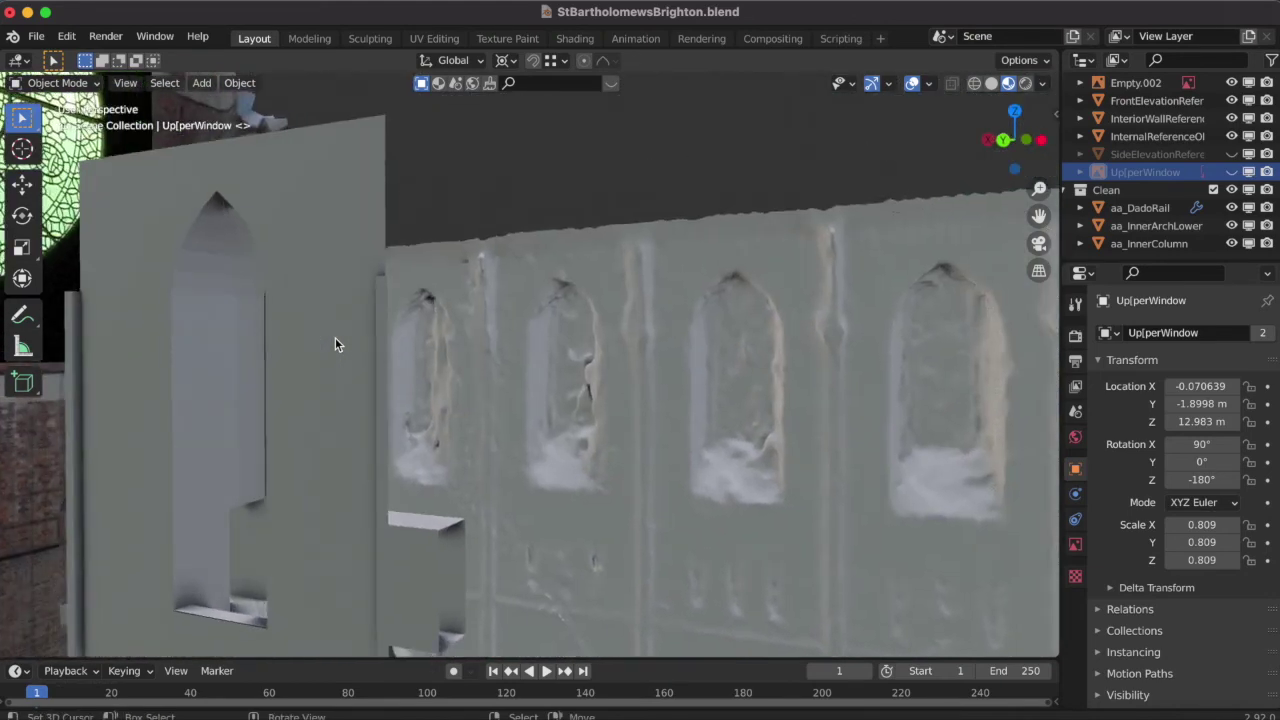
pyautogui.keyDown('shift'); pyautogui.hscroll(-3, 335, 344); pyautogui.keyUp('shift')
pyautogui.hscroll(-3, 335, 344)
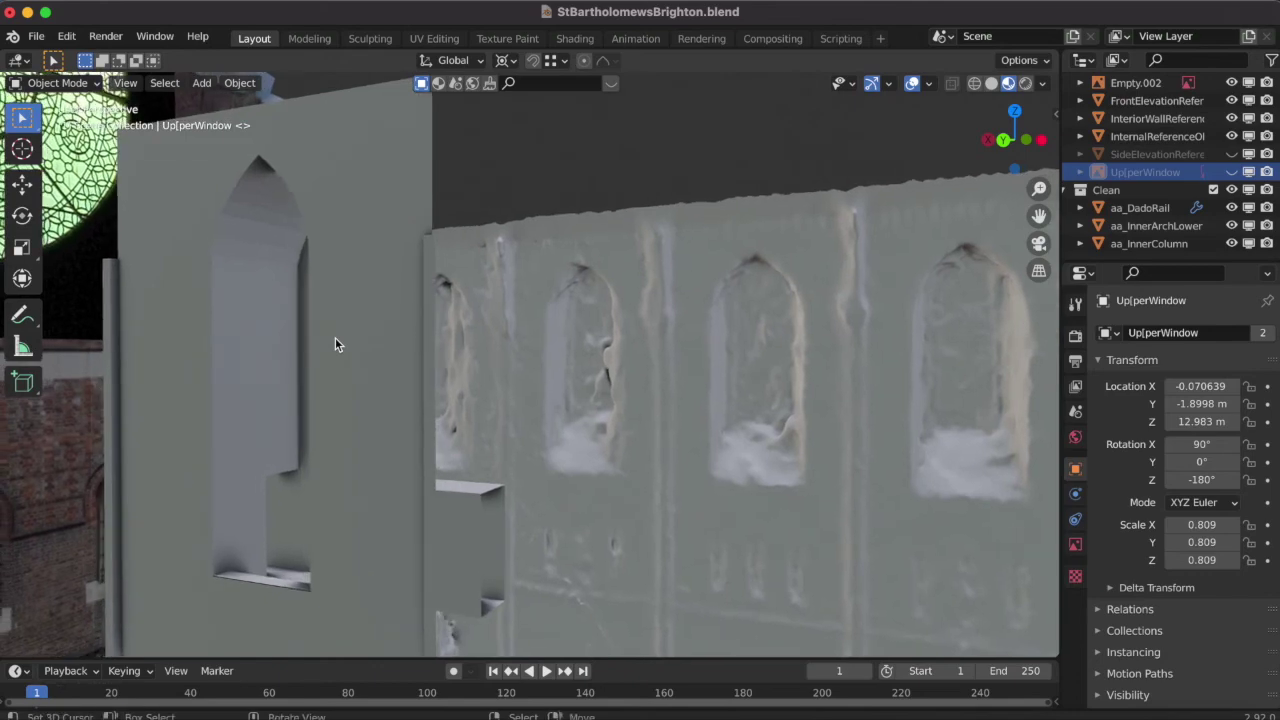
pyautogui.hscroll(-10, 335, 344)
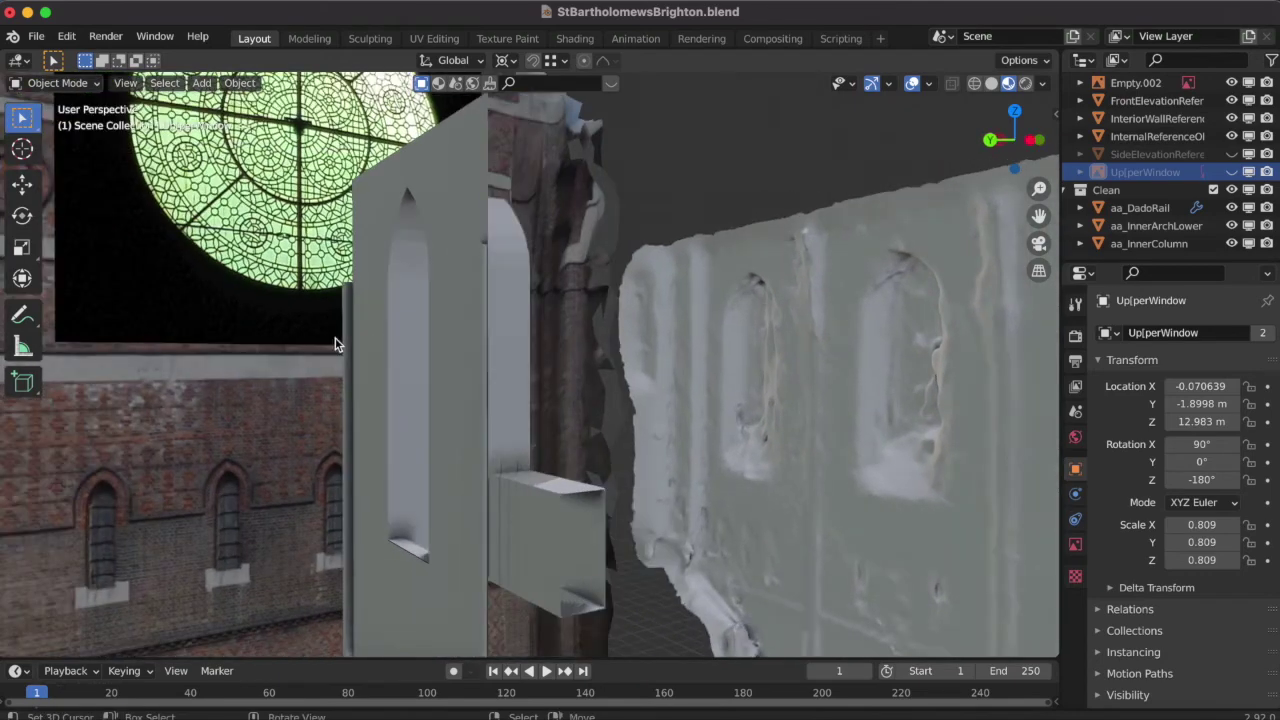
pyautogui.hscroll(-5, 335, 344)
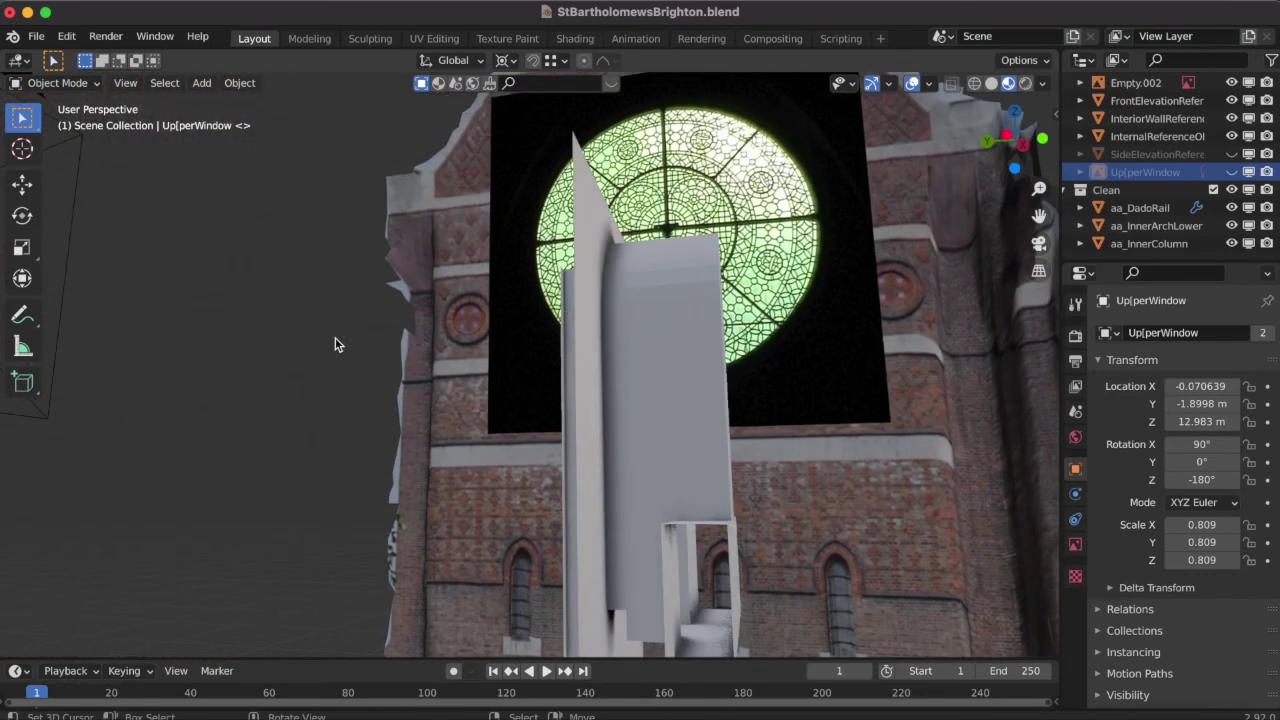
pyautogui.hscroll(10, 335, 344)
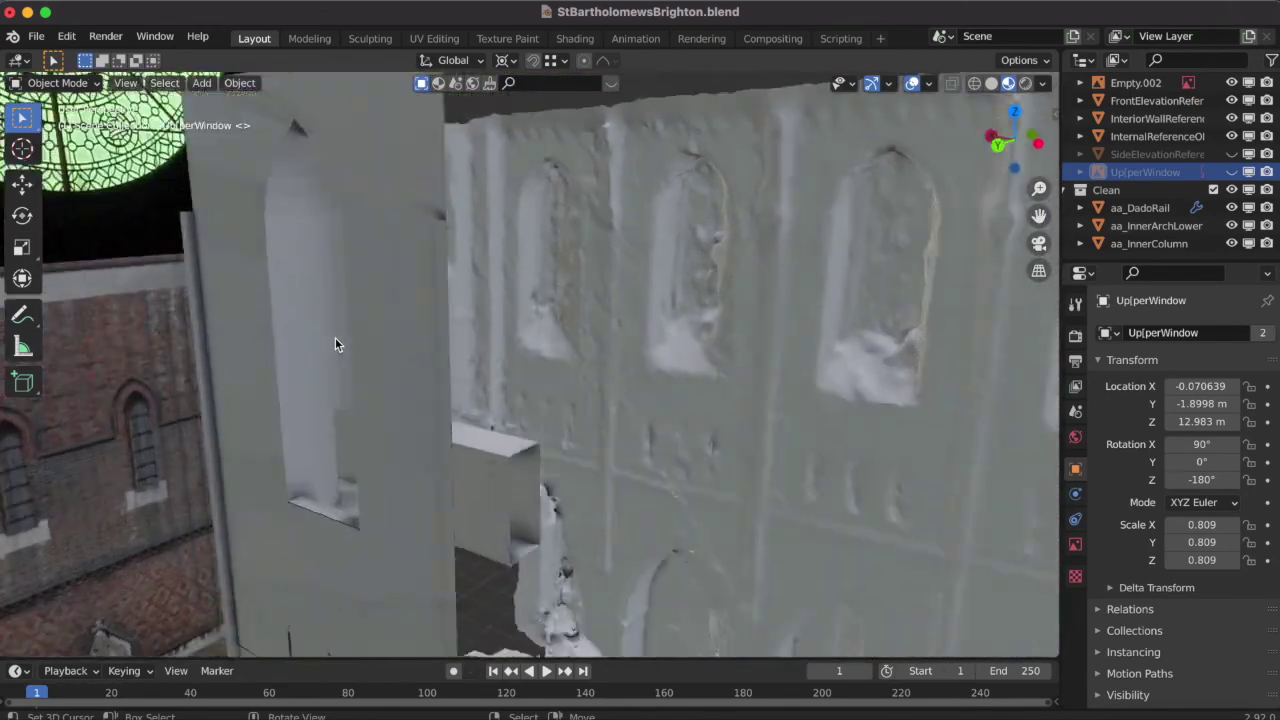
# - Inspect the clean wall bay downward from the upper window past the small slots and dado rail to the lower arch, comparing it with the scan
pyautogui.scroll(-5, 335, 338)
pyautogui.keyDown('ctrl'); pyautogui.scroll(-3, 335, 338); pyautogui.keyUp('ctrl')
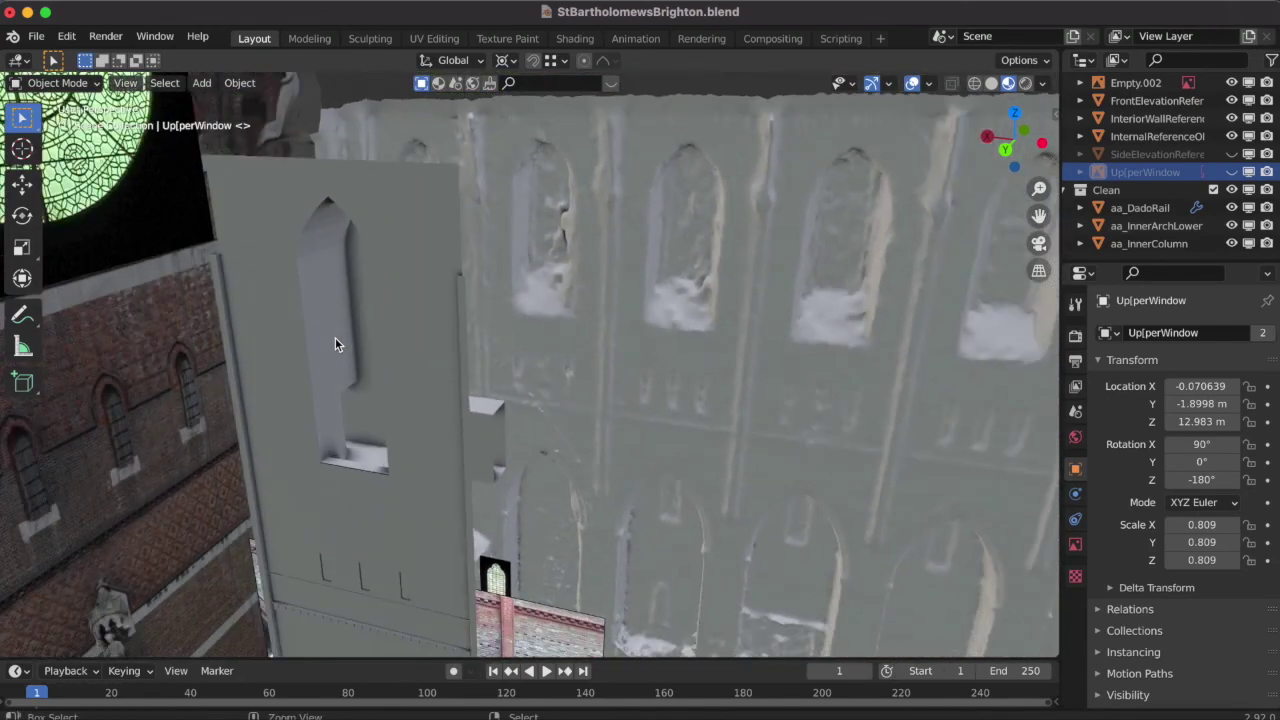
pyautogui.keyDown('shift'); pyautogui.scroll(-5, 335, 344); pyautogui.keyUp('shift')
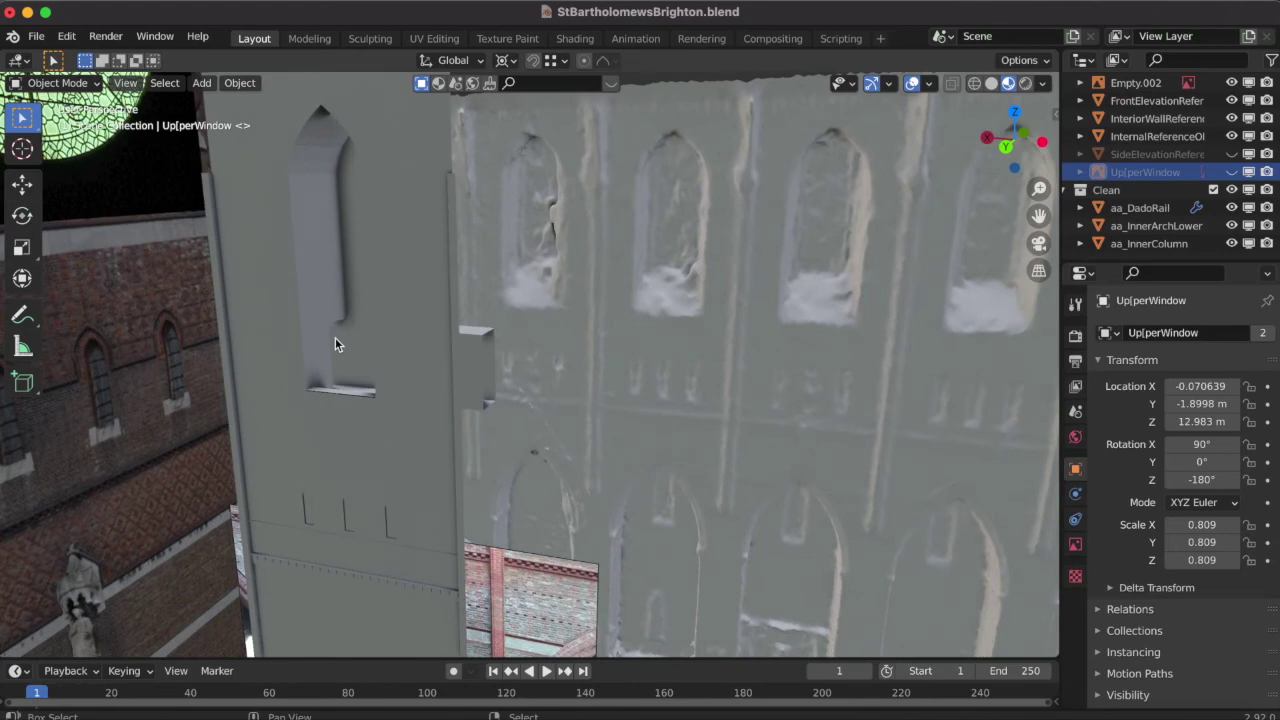
pyautogui.keyDown('shift'); pyautogui.scroll(-8, 335, 344); pyautogui.keyUp('shift')
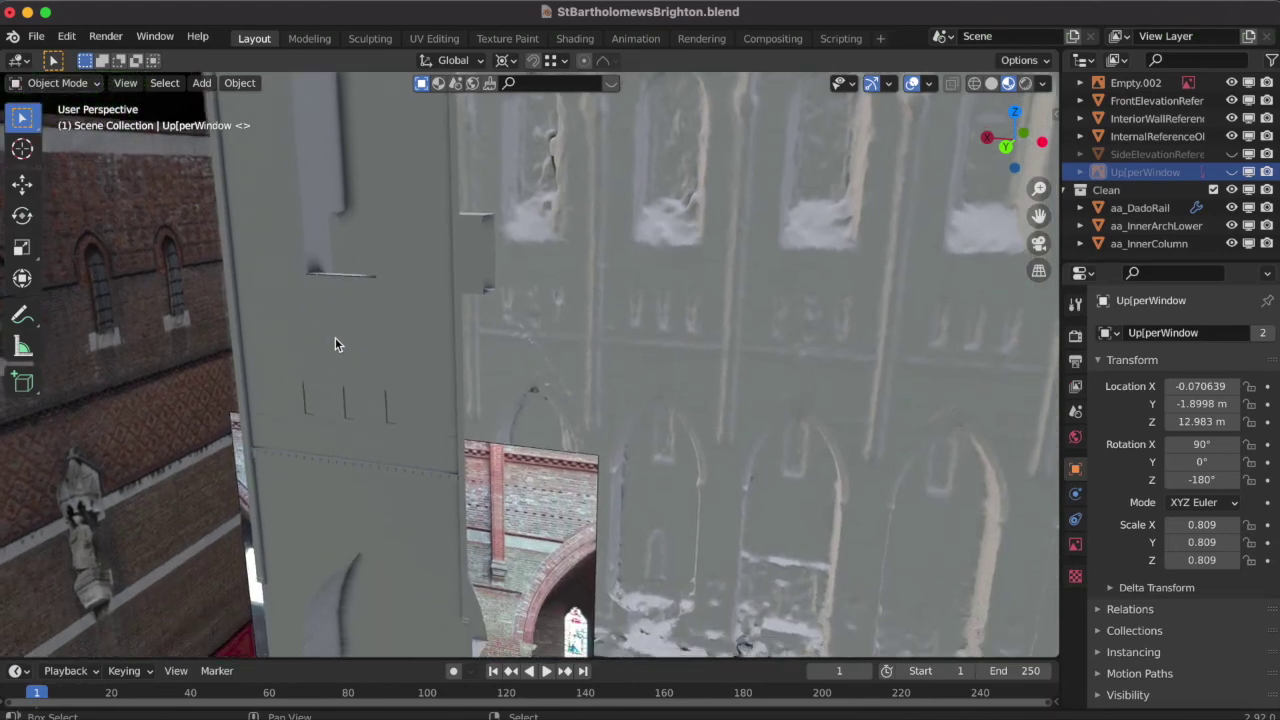
pyautogui.keyDown('shift'); pyautogui.scroll(-6, 335, 344); pyautogui.keyUp('shift')
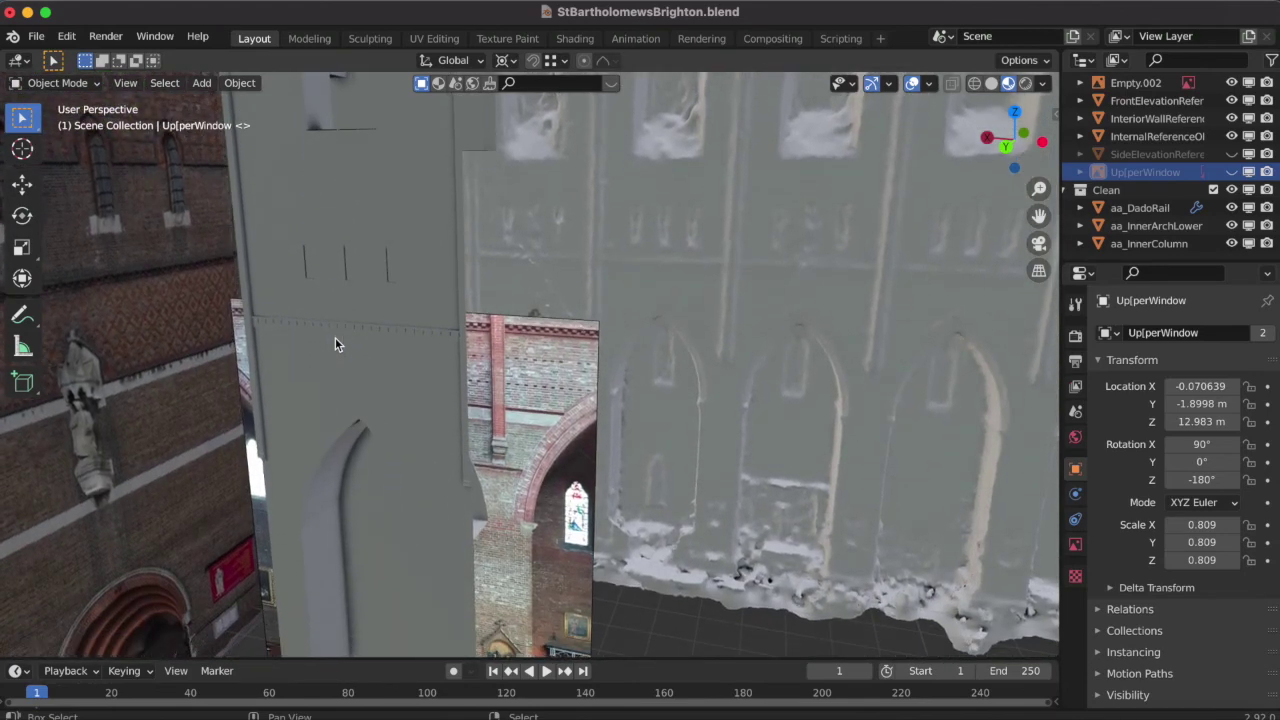
pyautogui.scroll(5, 335, 344)
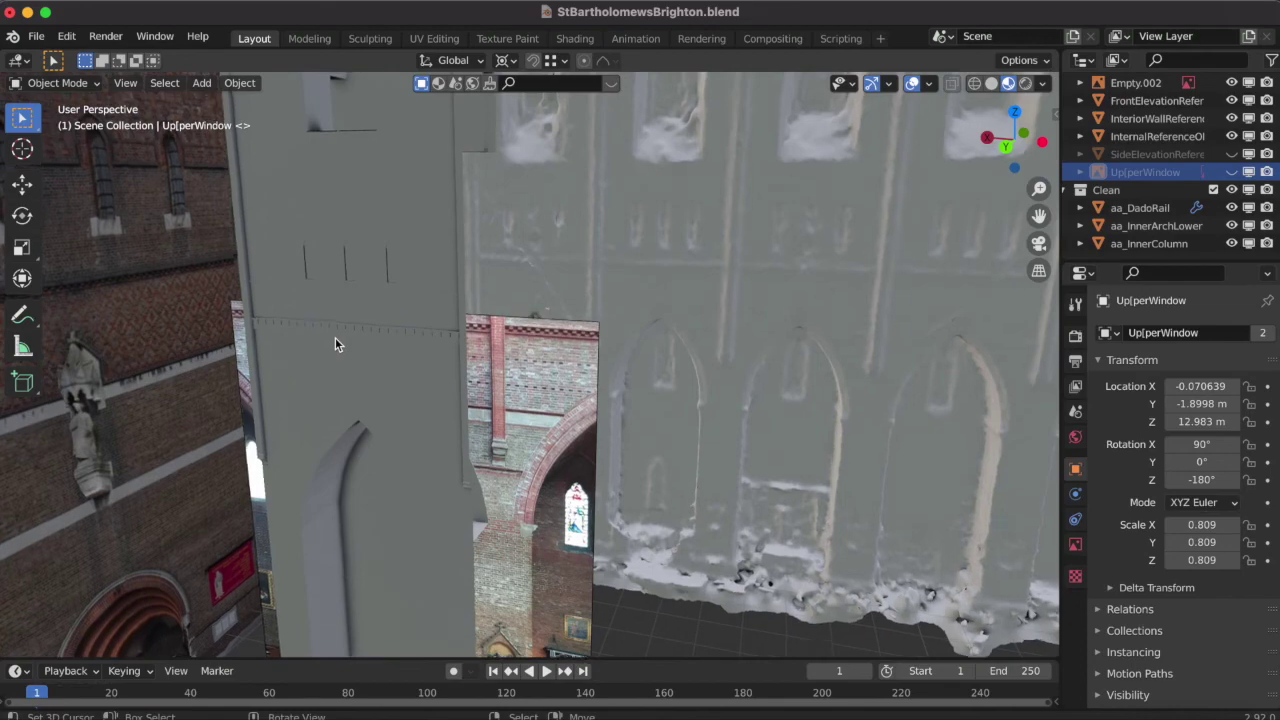